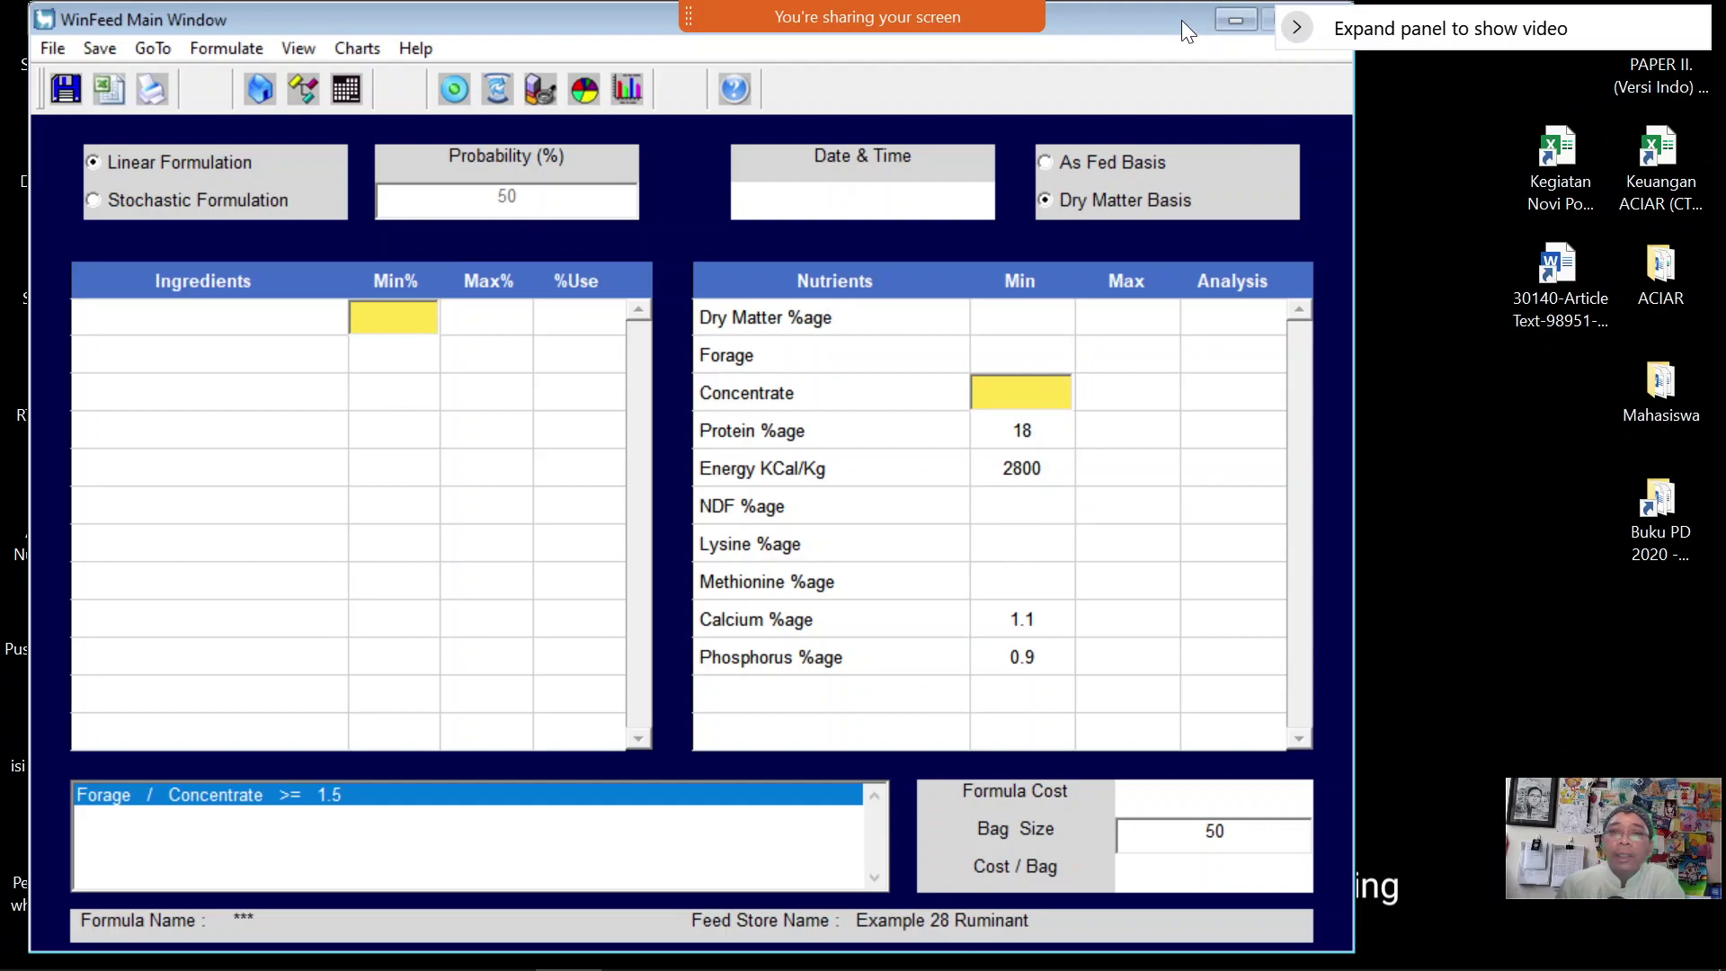
Exit the currently open formulation, confirm the exit, and relaunch WinFeed from the desktop
left_click_drag(1096, 20, 1034, 105)
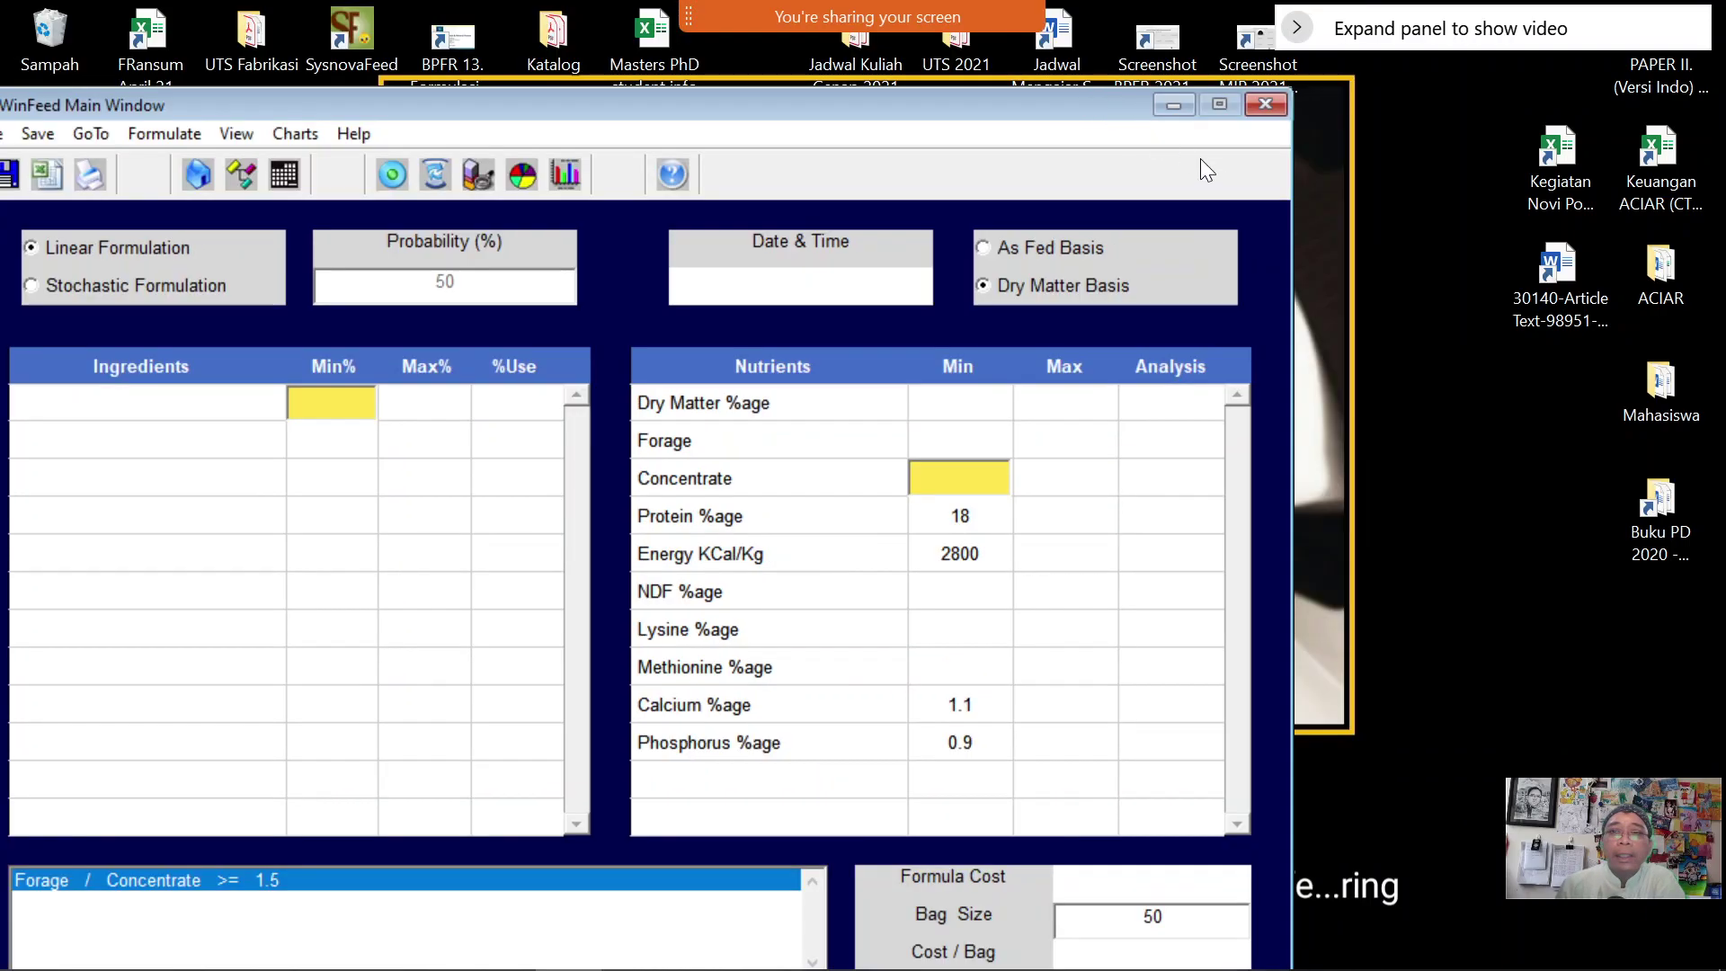
left_click(1263, 109)
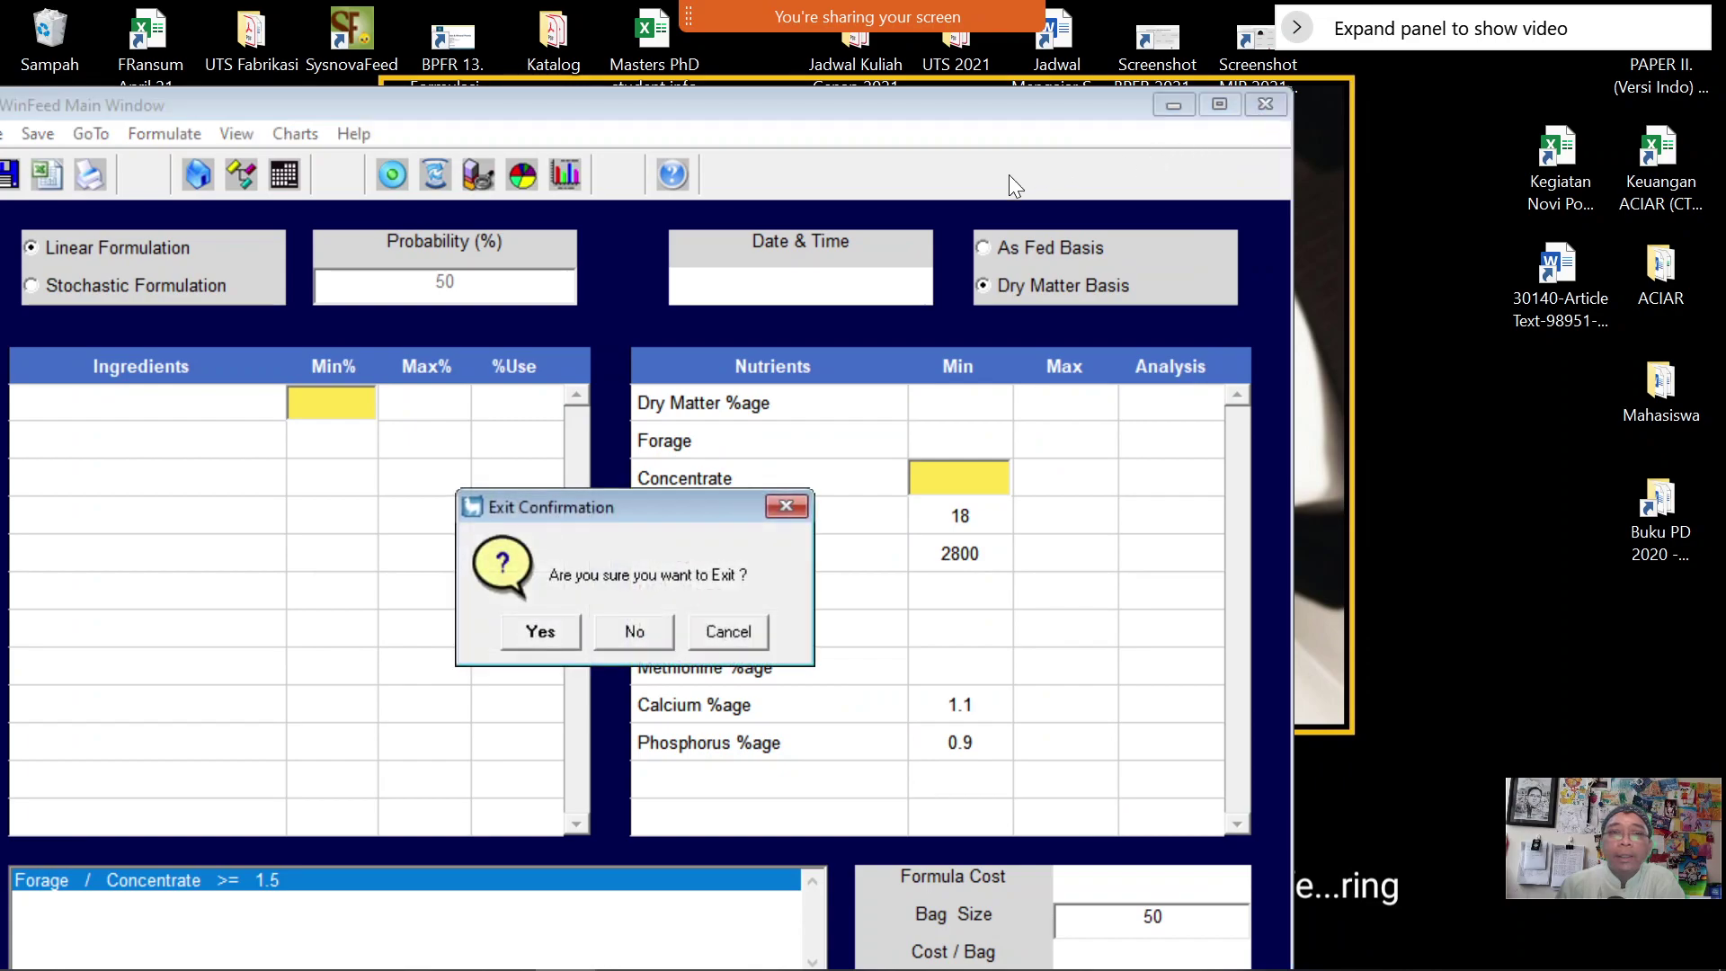
left_click(566, 630)
double_click(354, 160)
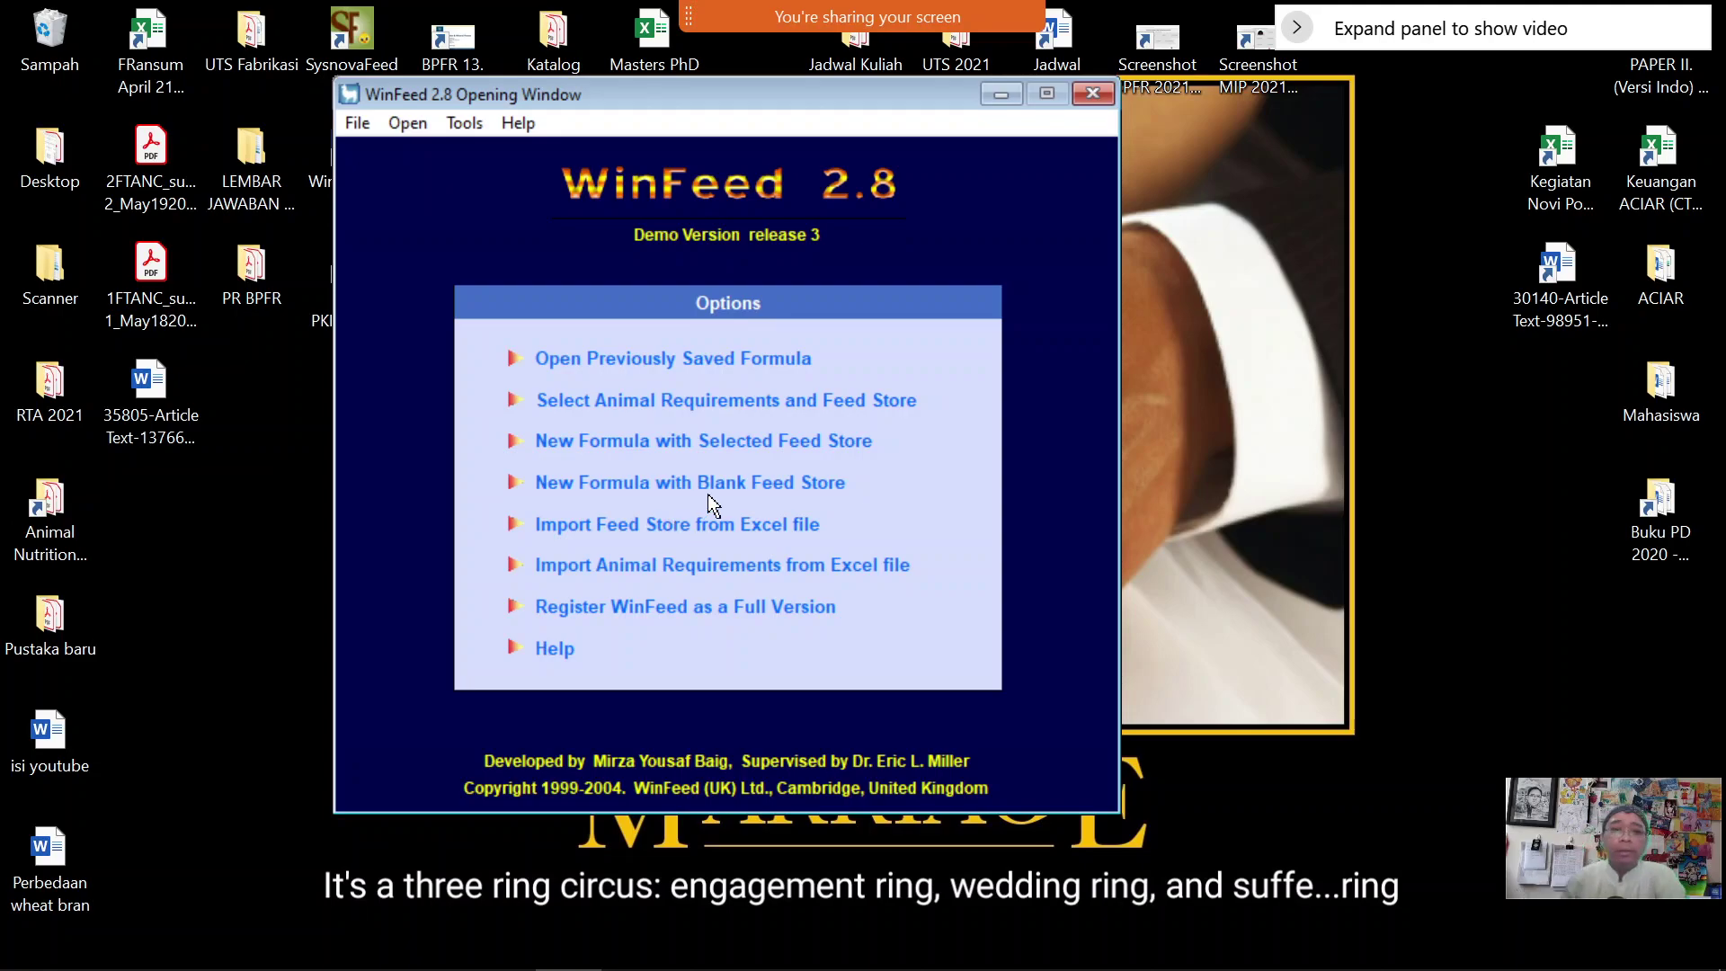
Start a new formula with a selected feed store, using the Example 28 Ruminant feed store
left_click(775, 451)
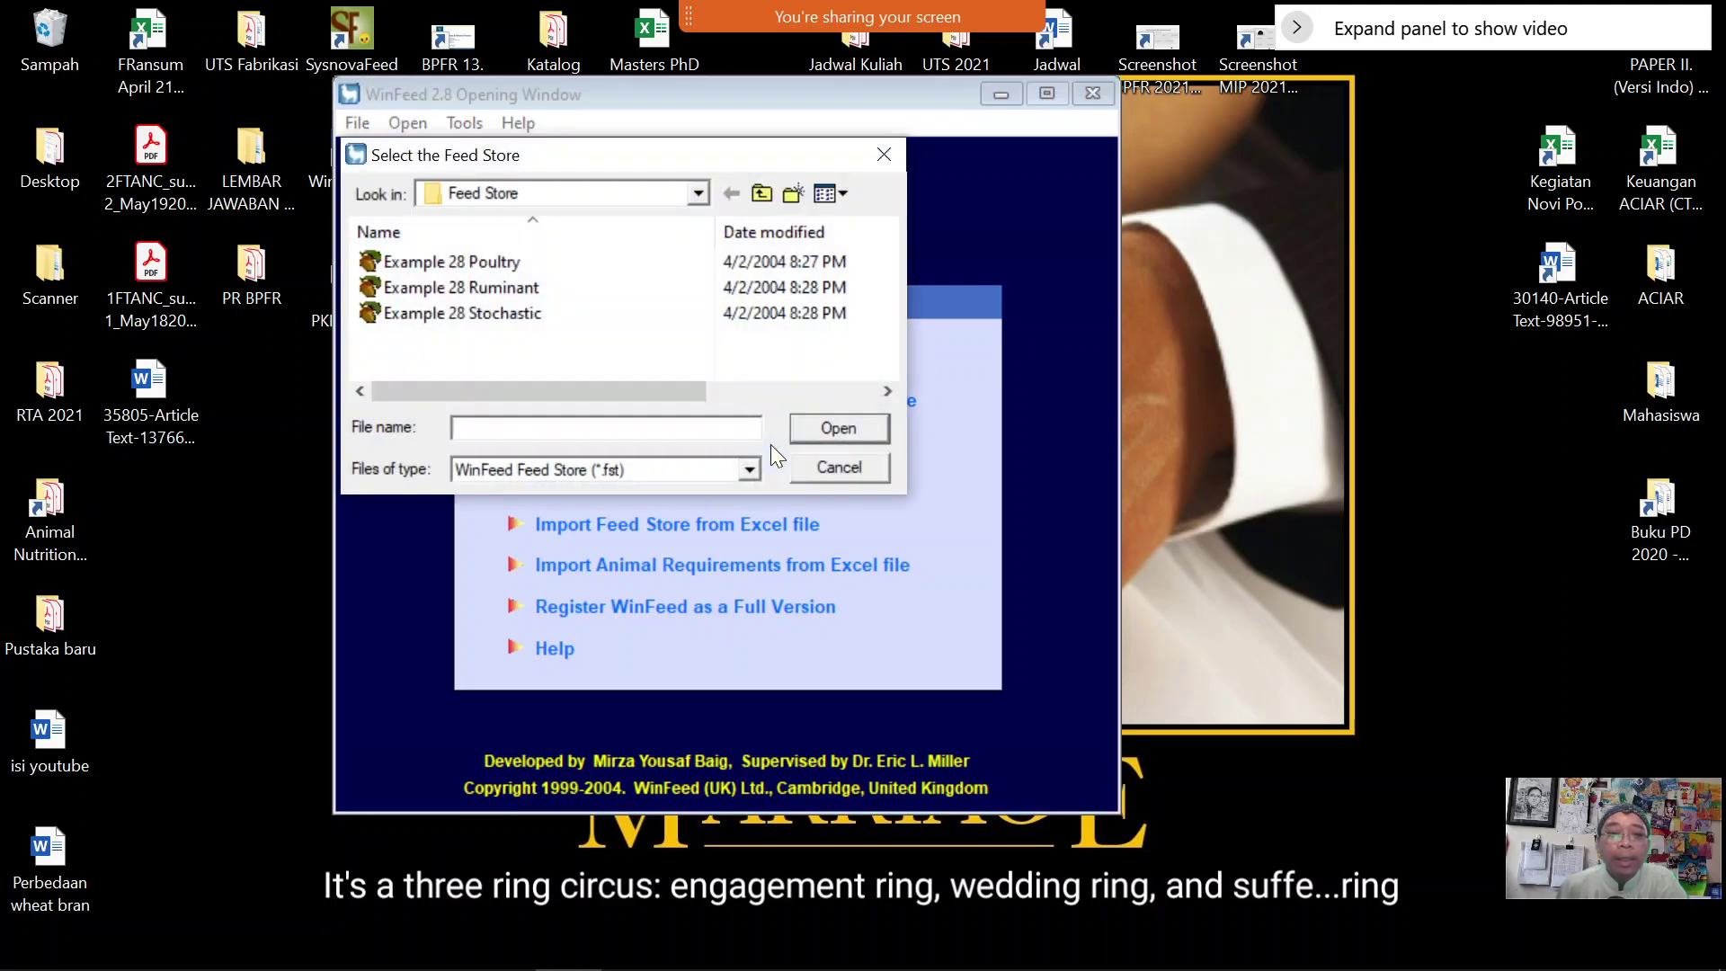
left_click(525, 288)
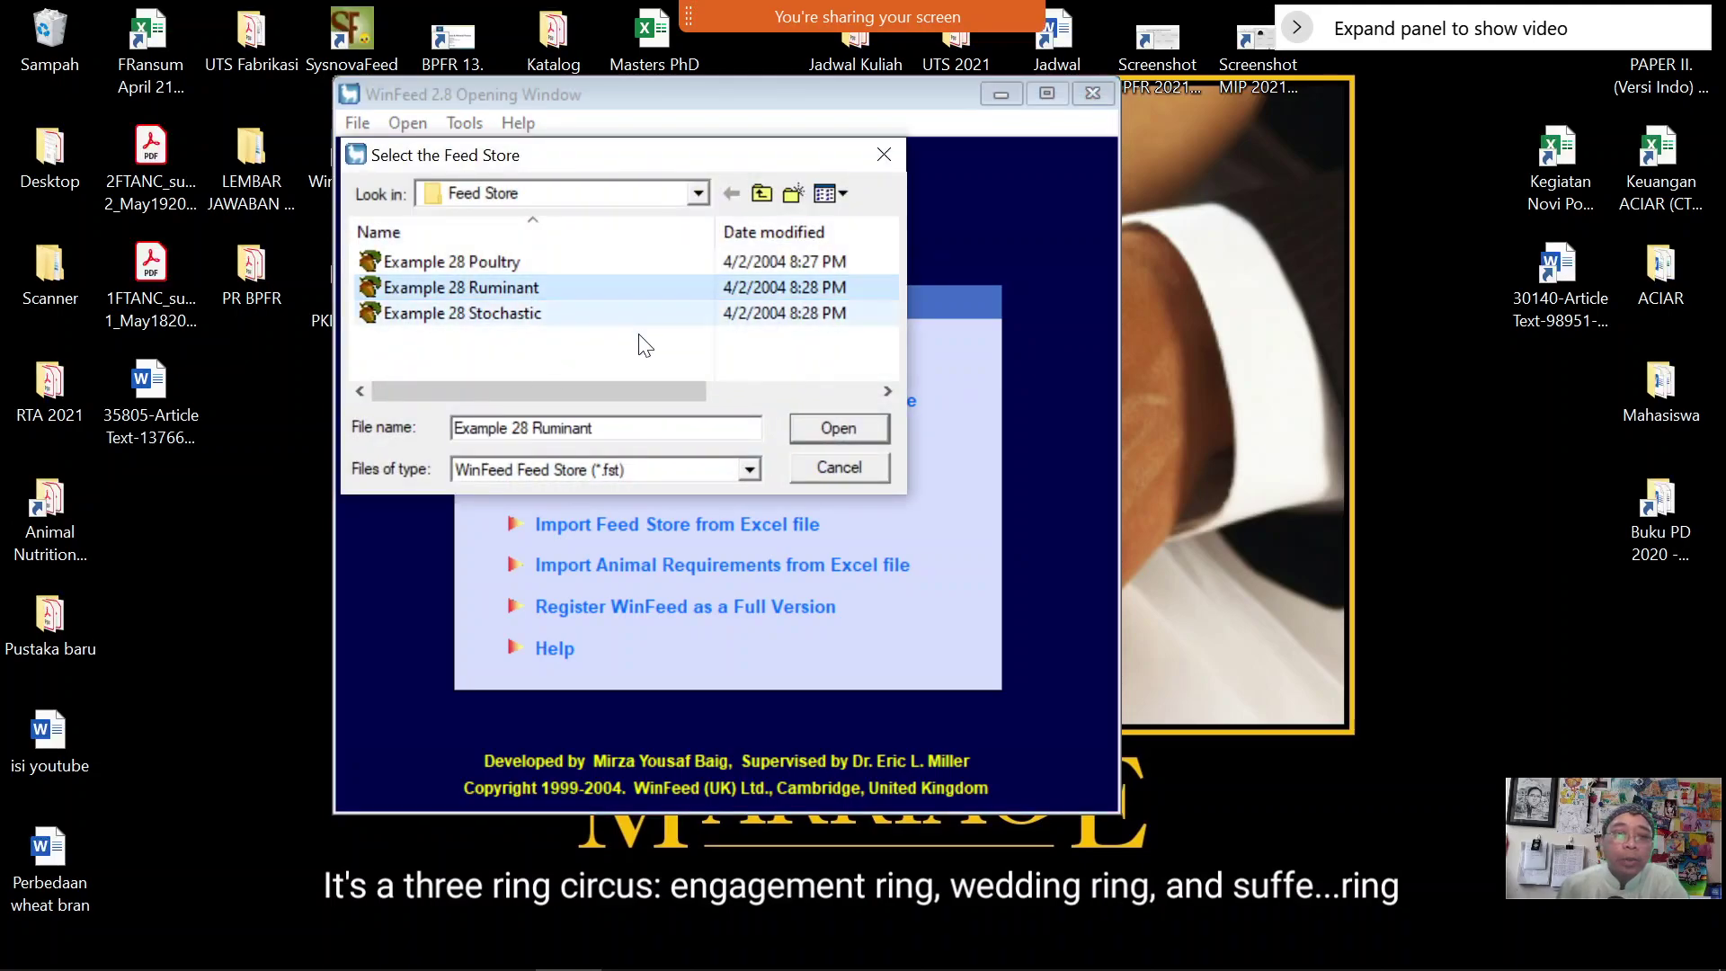
left_click(829, 433)
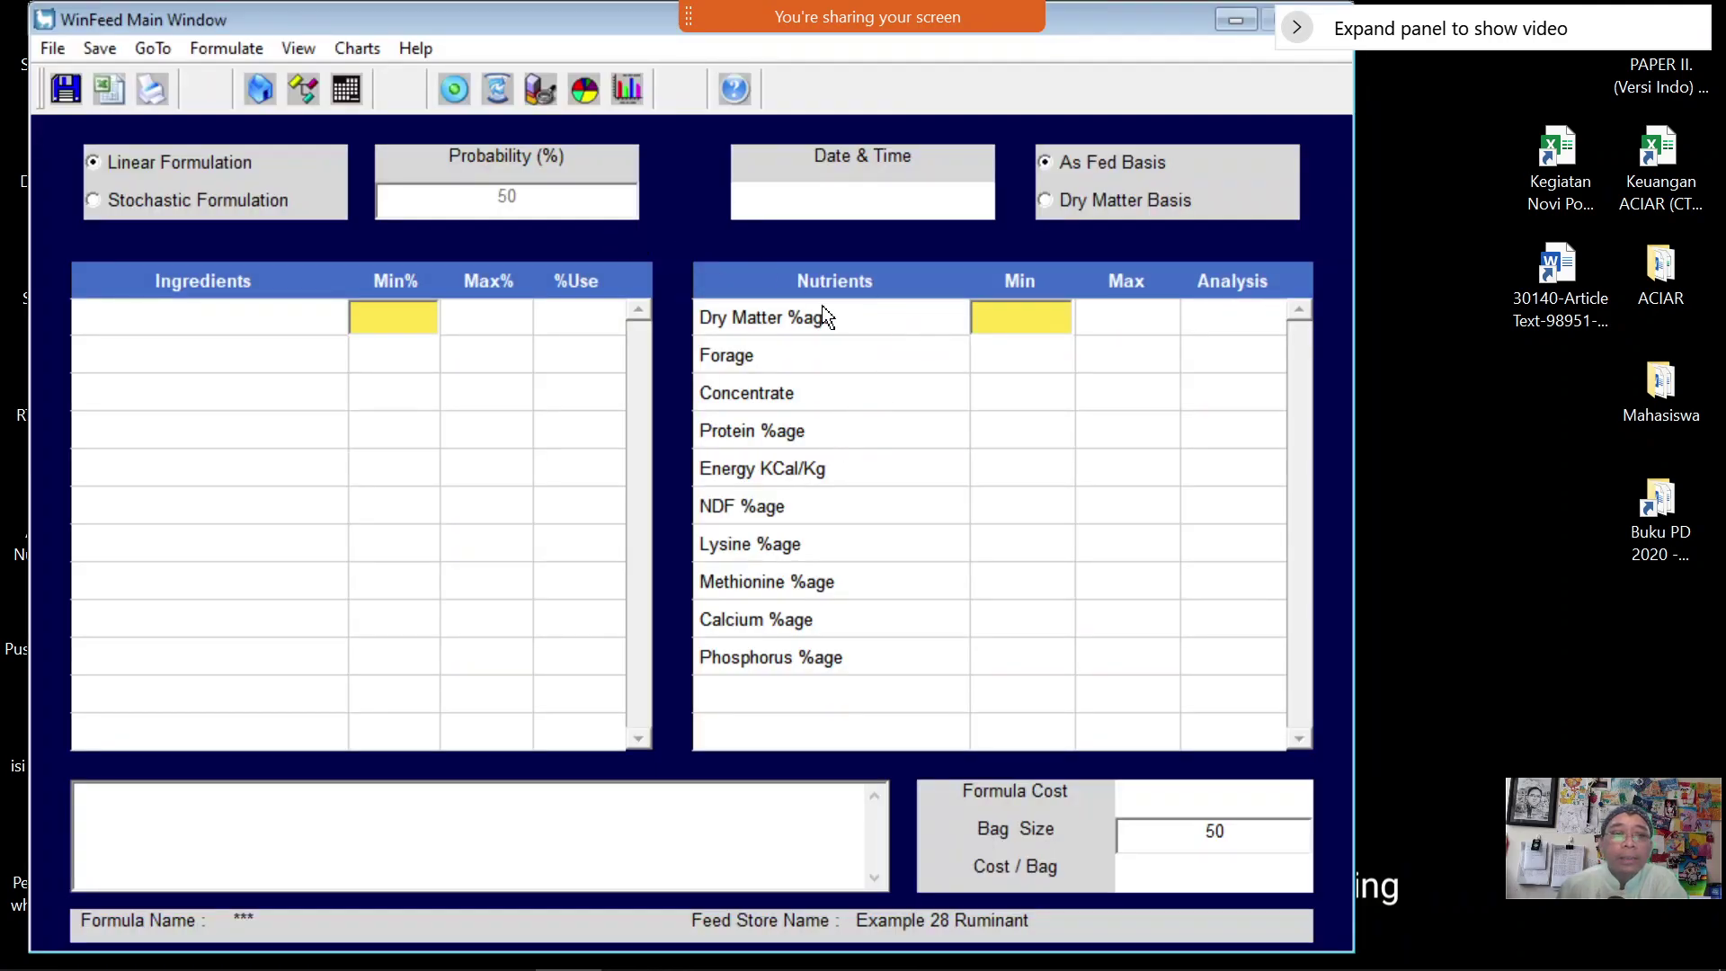
left_click(1041, 368)
left_click(1042, 400)
left_click(1040, 432)
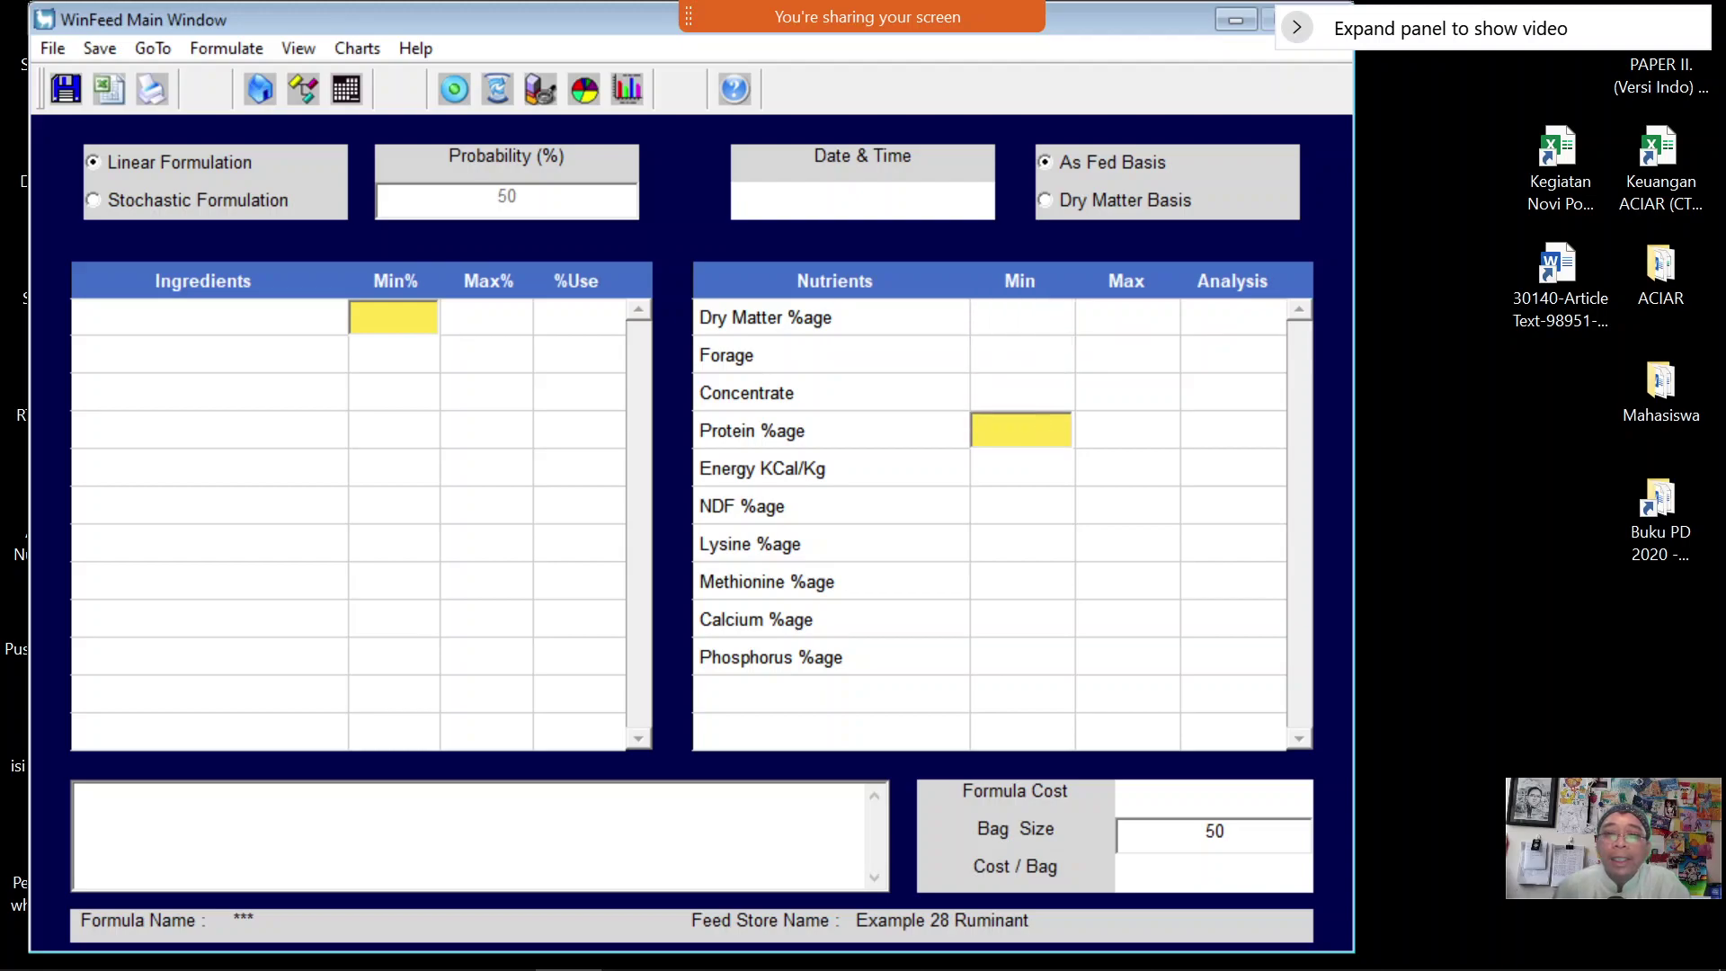
left_click(1041, 474)
left_click(1033, 519)
left_click(1034, 543)
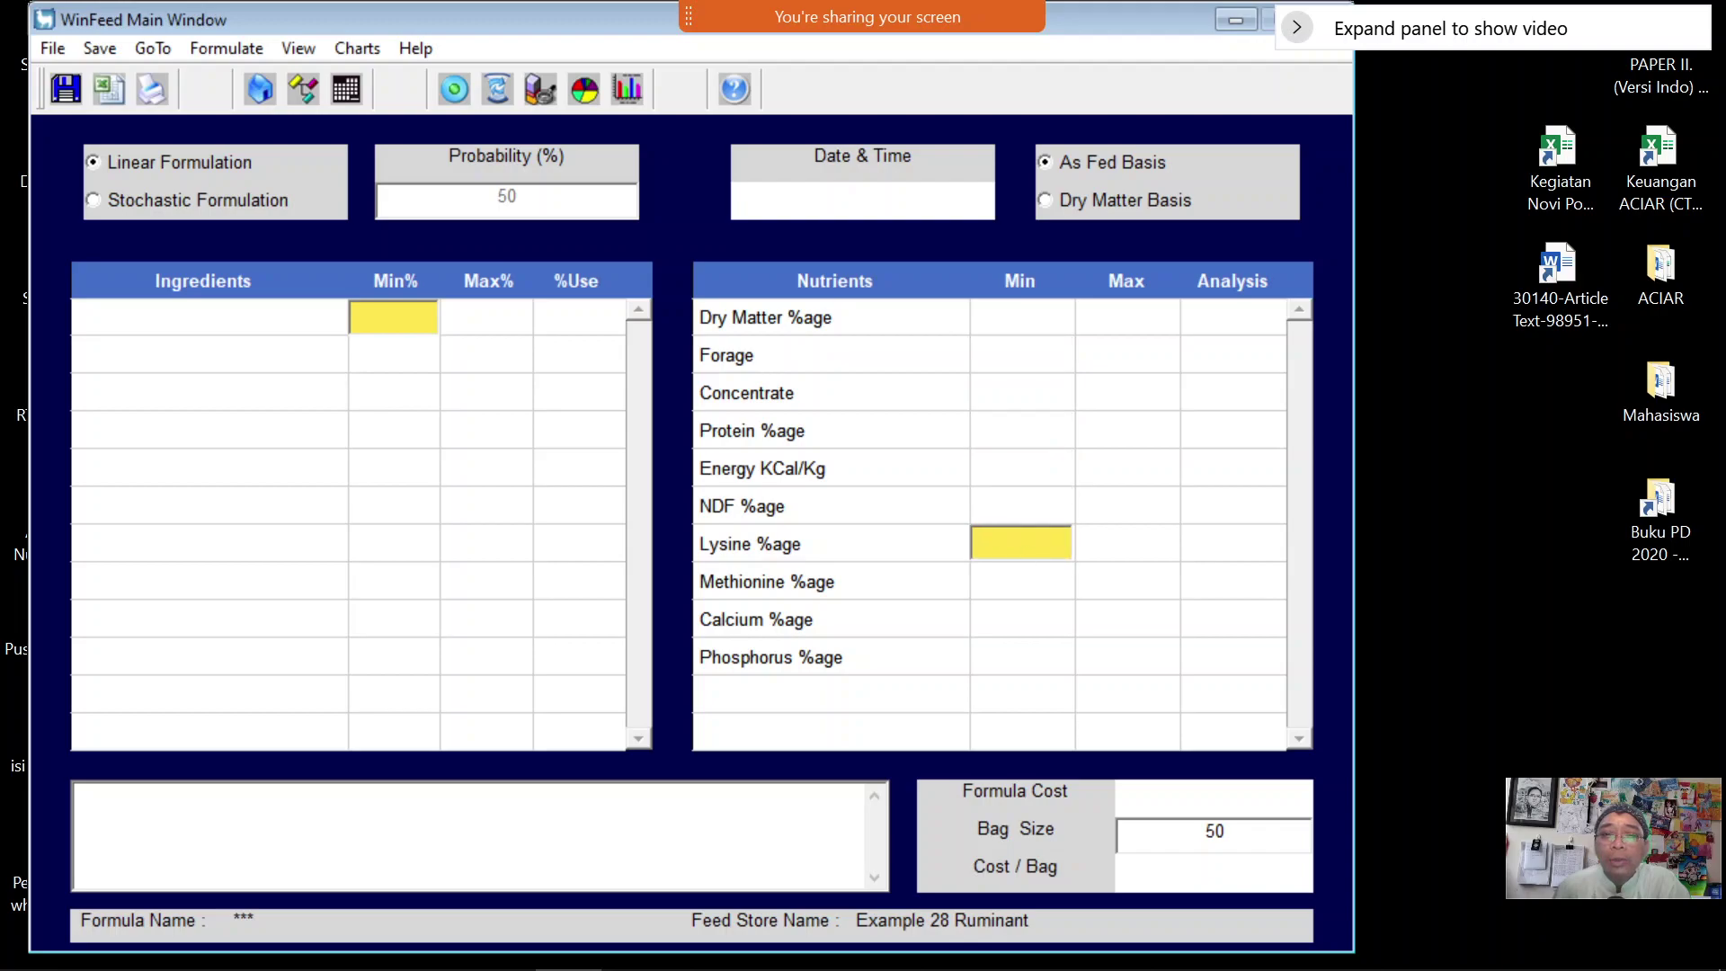
left_click(1025, 583)
left_click(1016, 620)
left_click(1016, 657)
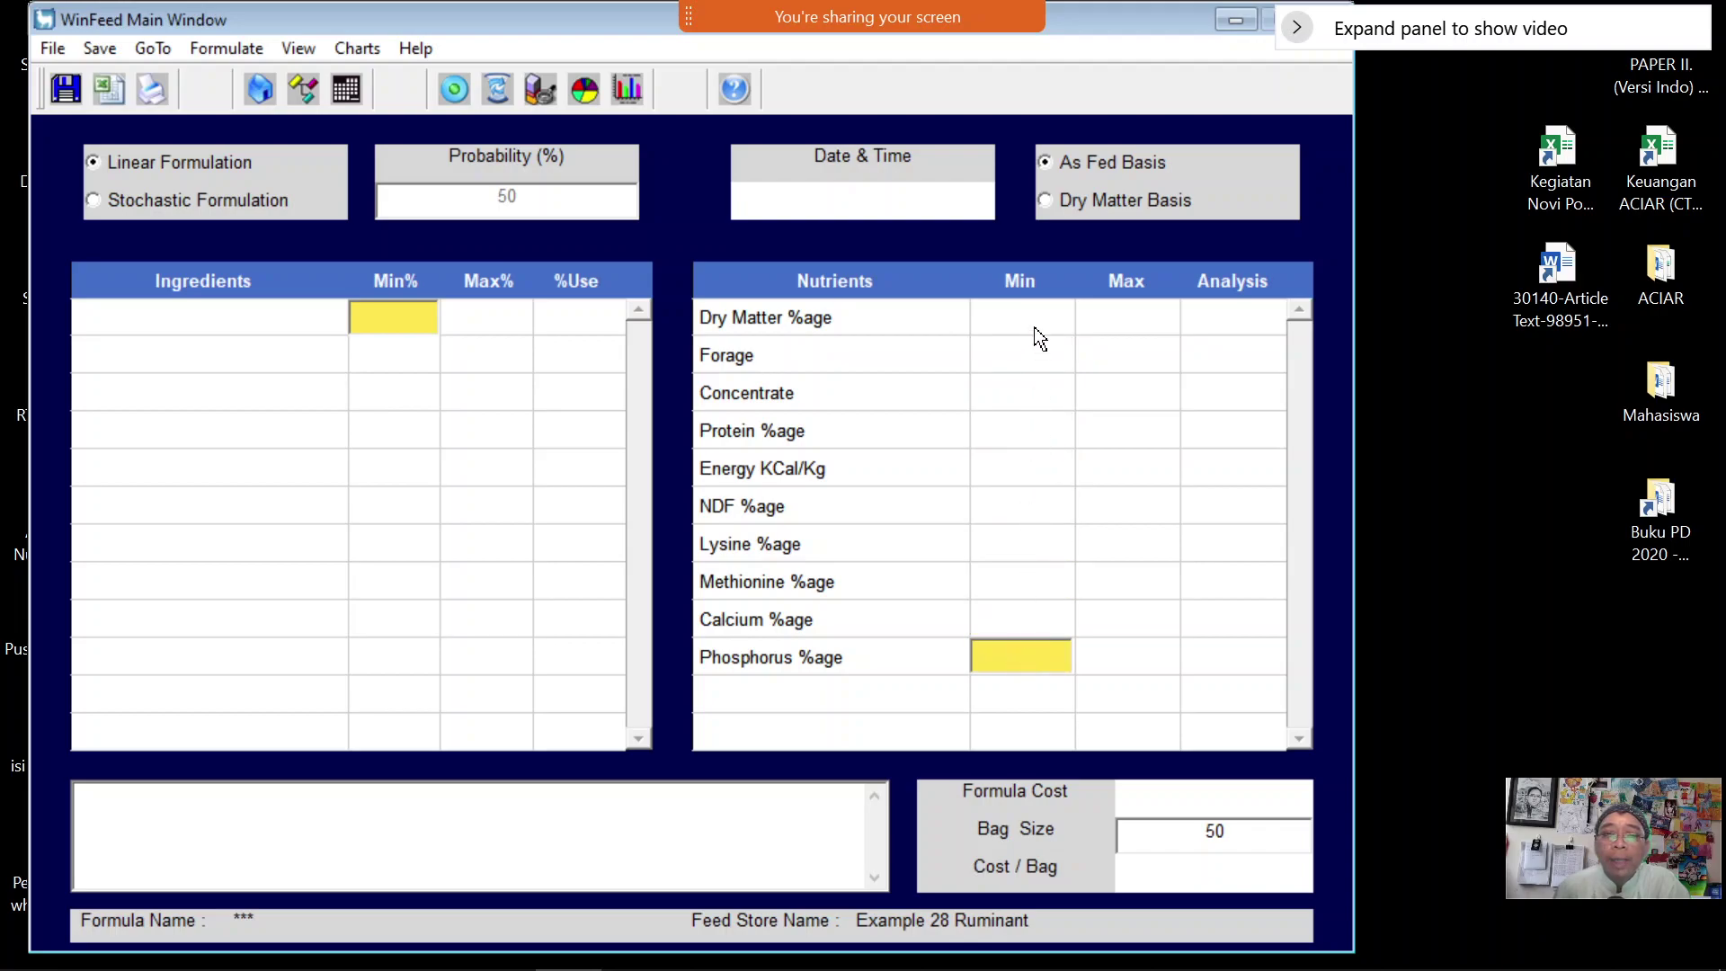
left_click(1036, 323)
left_click(1153, 329)
left_click(1138, 358)
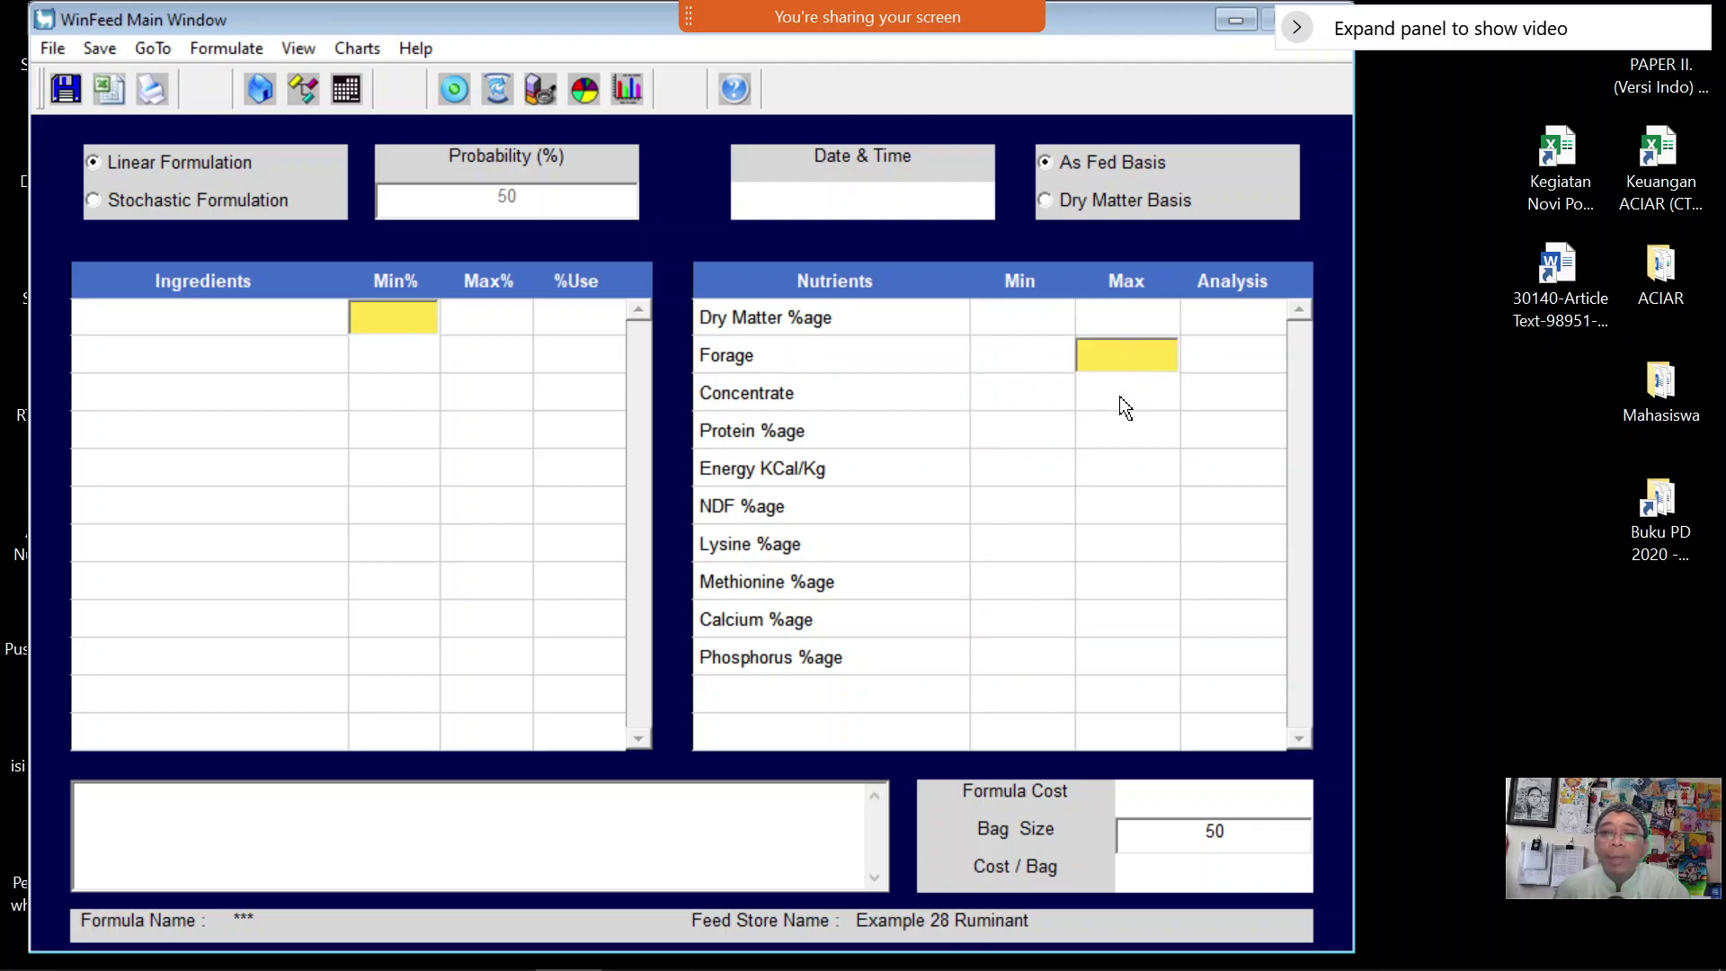
left_click(1124, 402)
left_click(1123, 438)
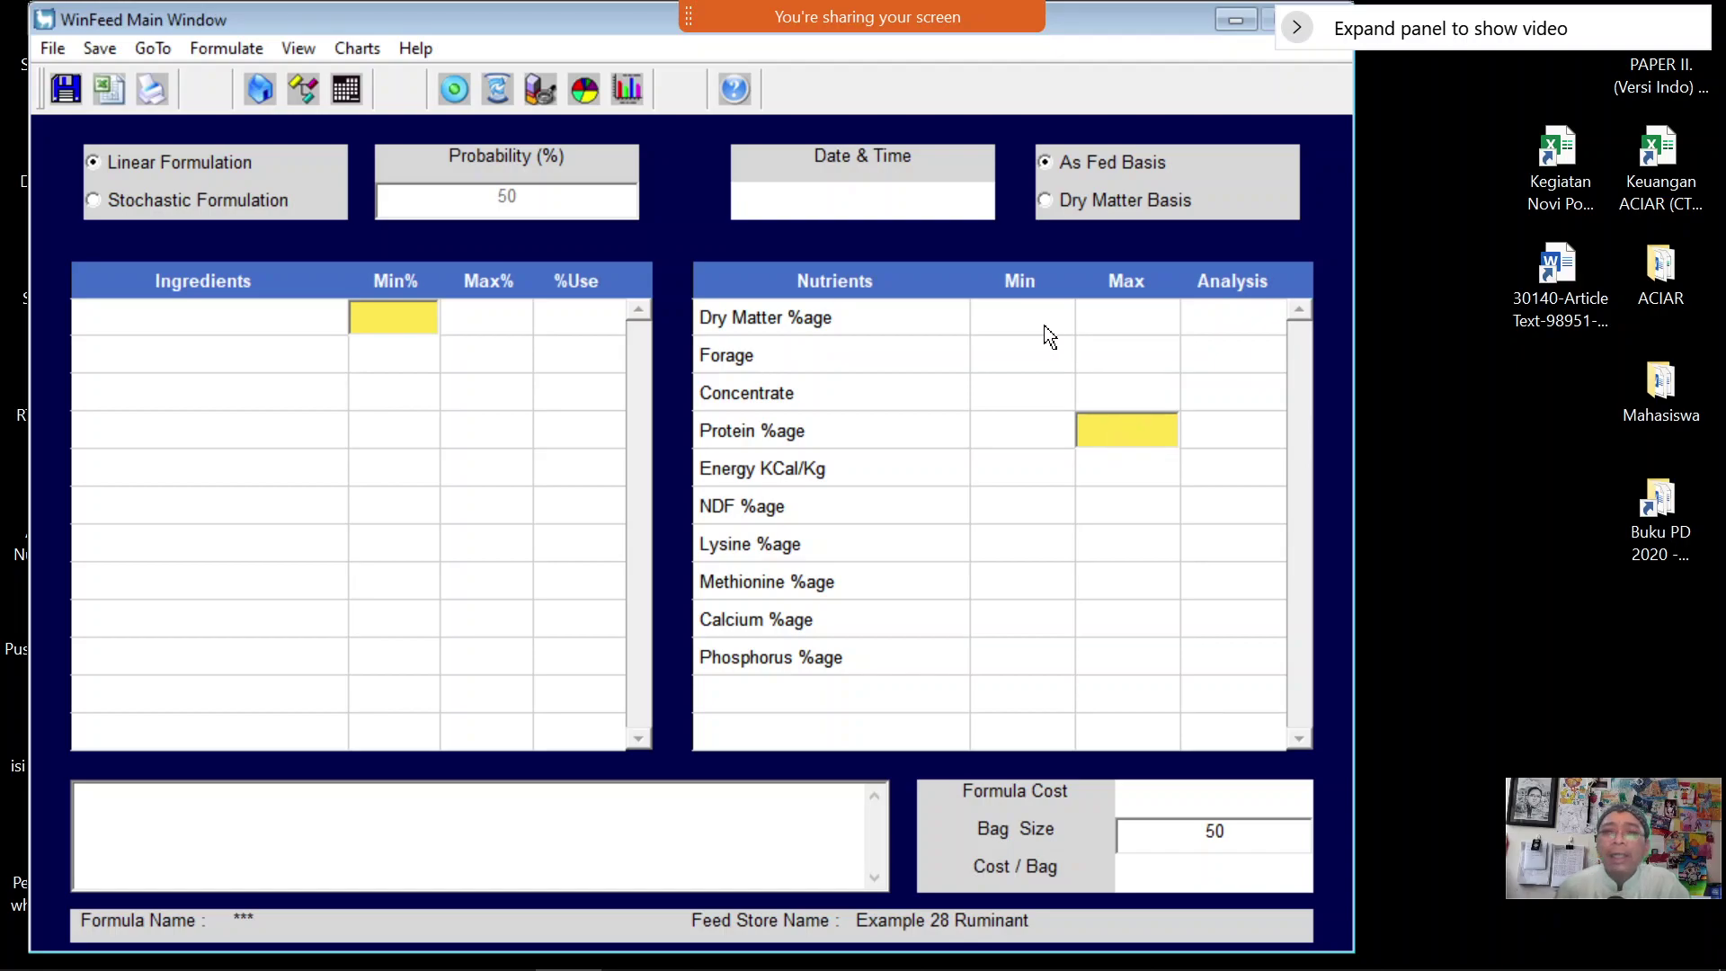
left_click(1138, 551)
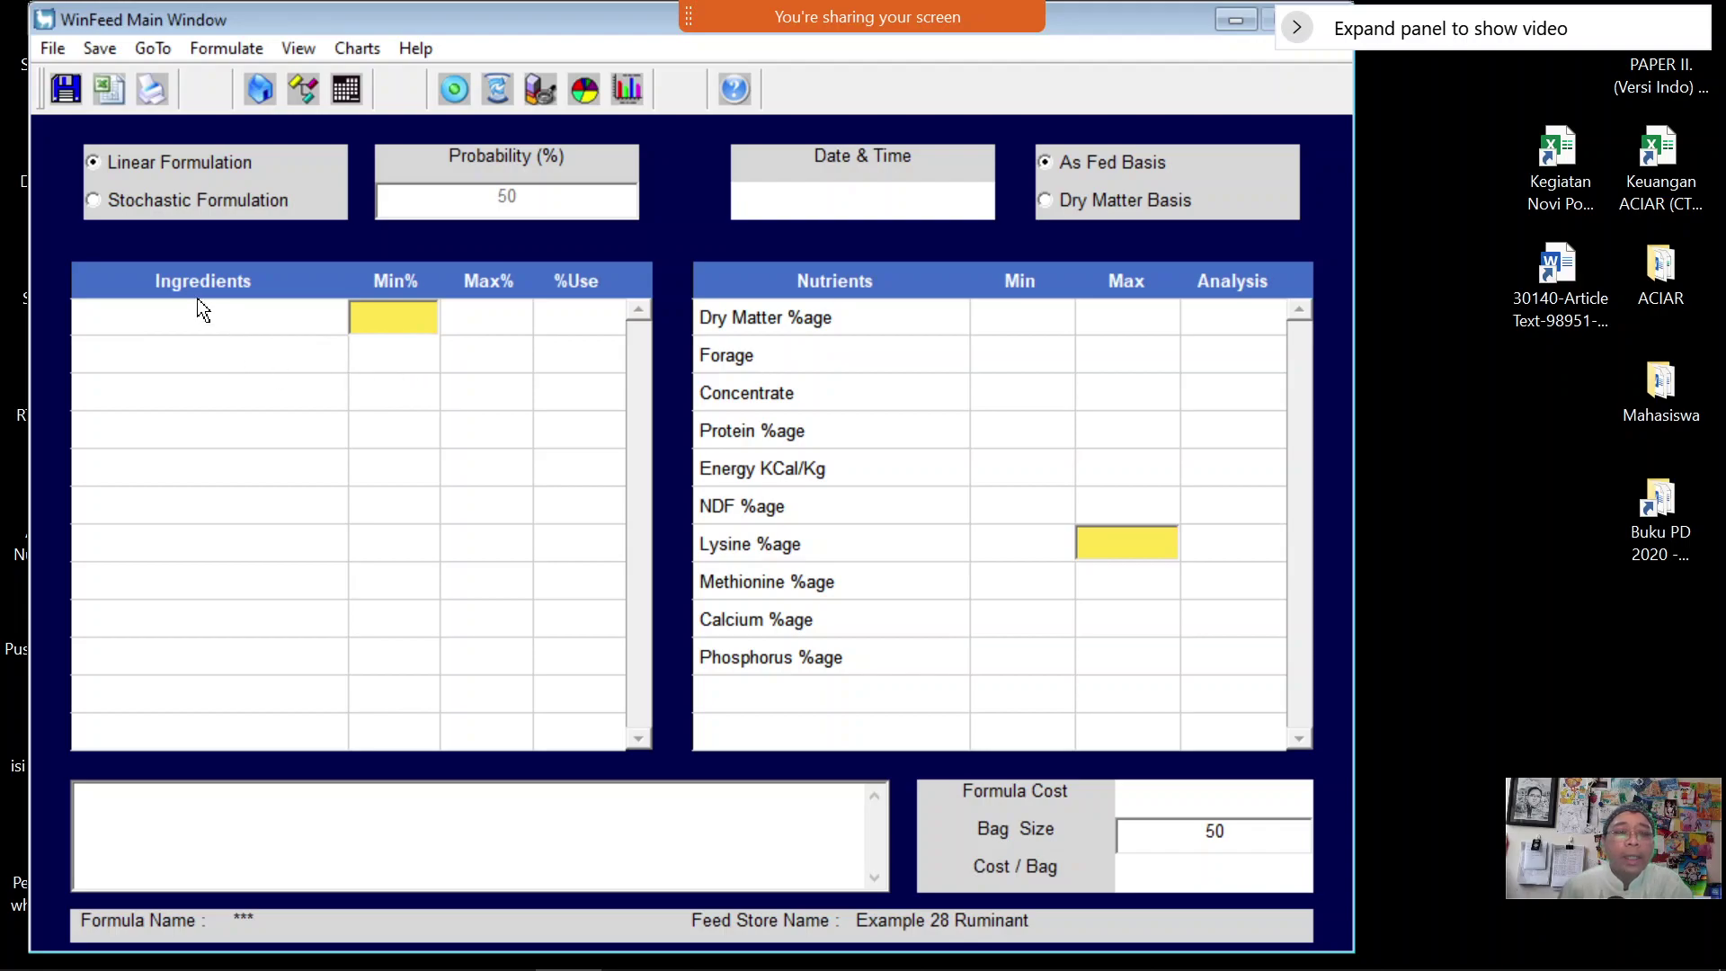
Open the feed store and mark Wheat Straw and Alfalfa Hay for use in the formula
left_click(266, 83)
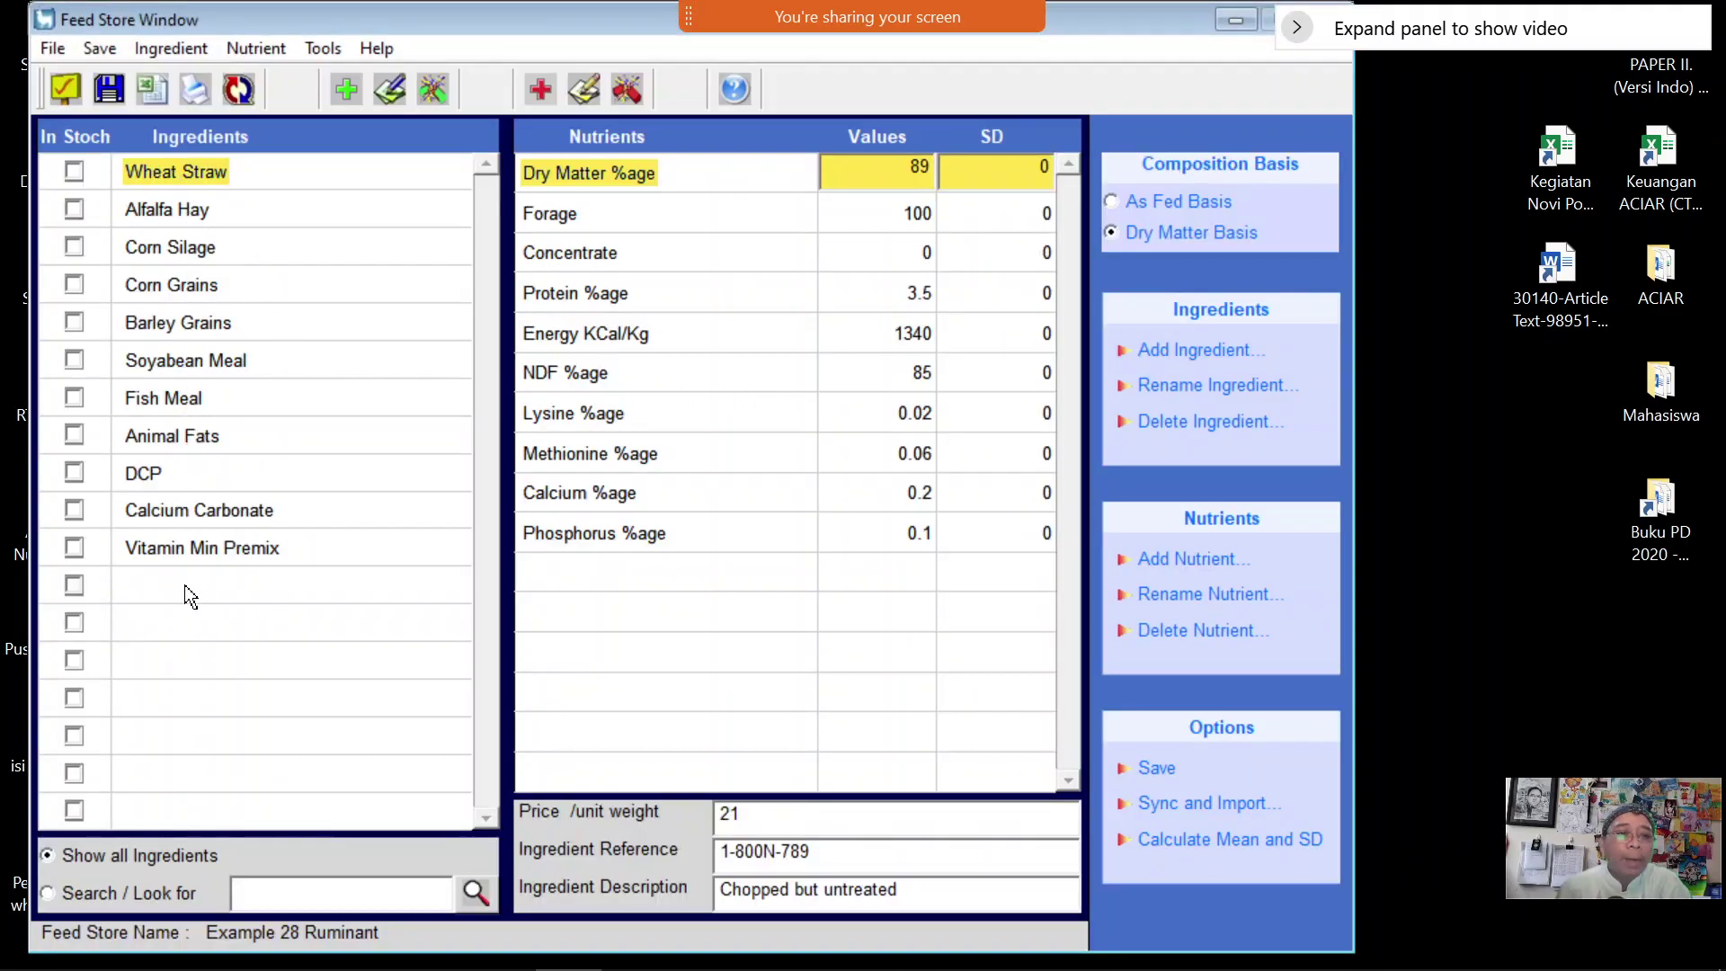
left_click(73, 170)
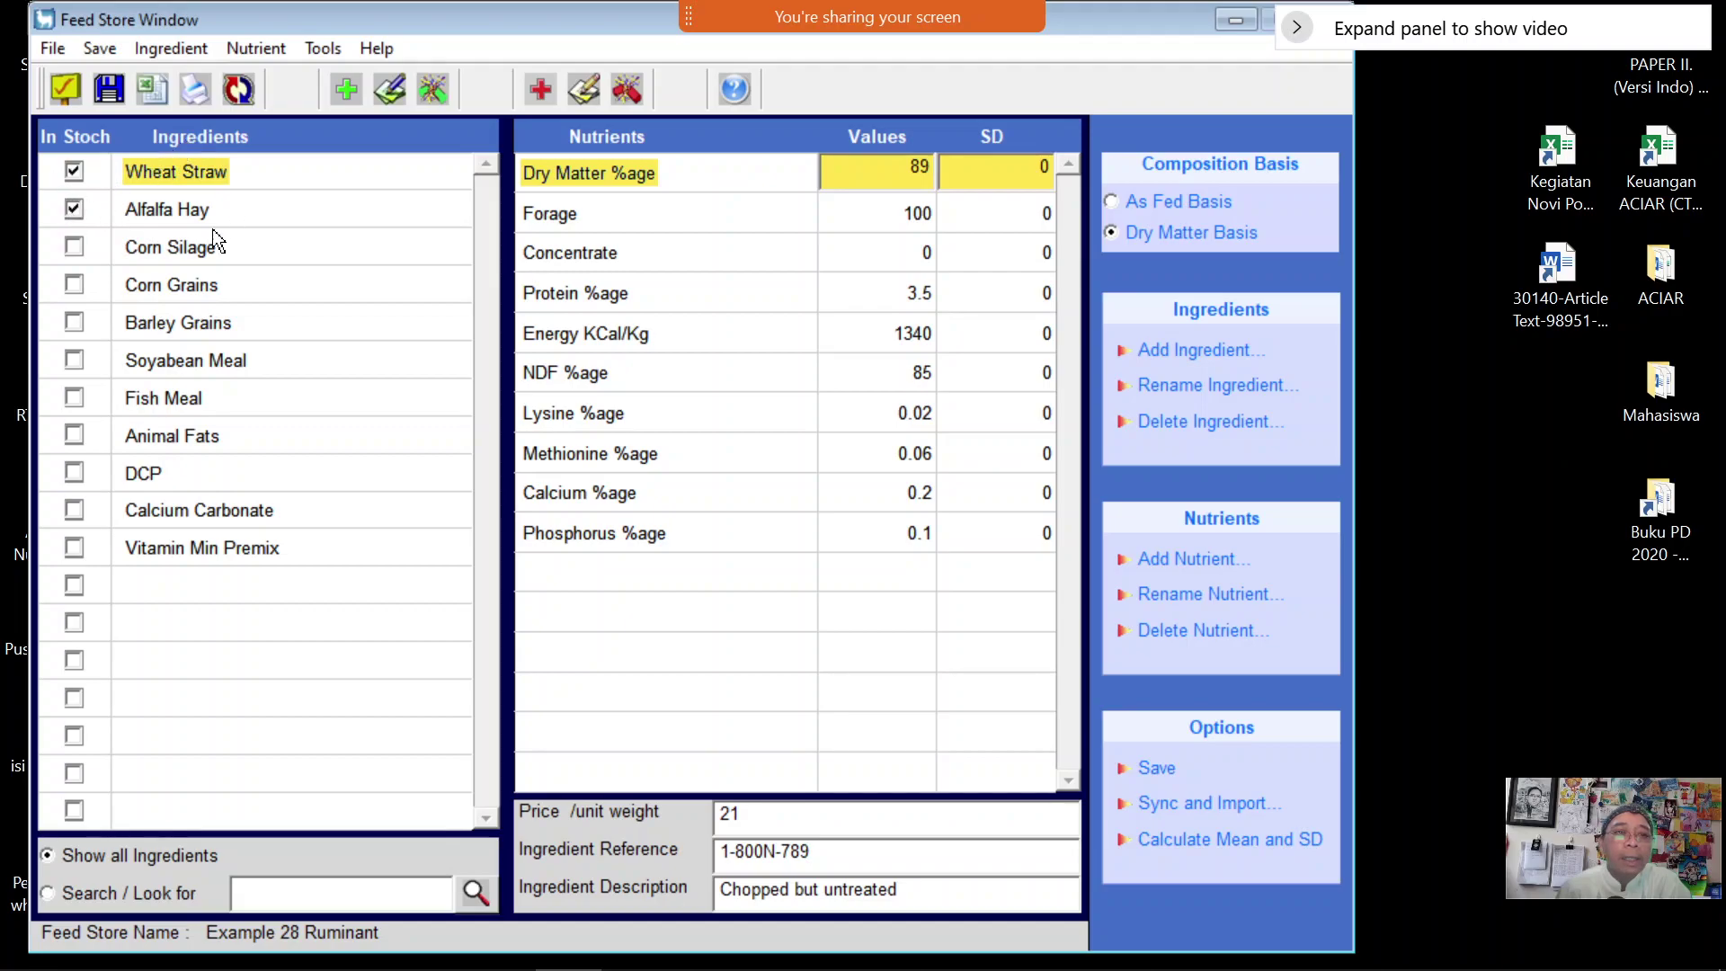
Add a new ingredient named jerami to the feed store and mark it for use
left_click(338, 100)
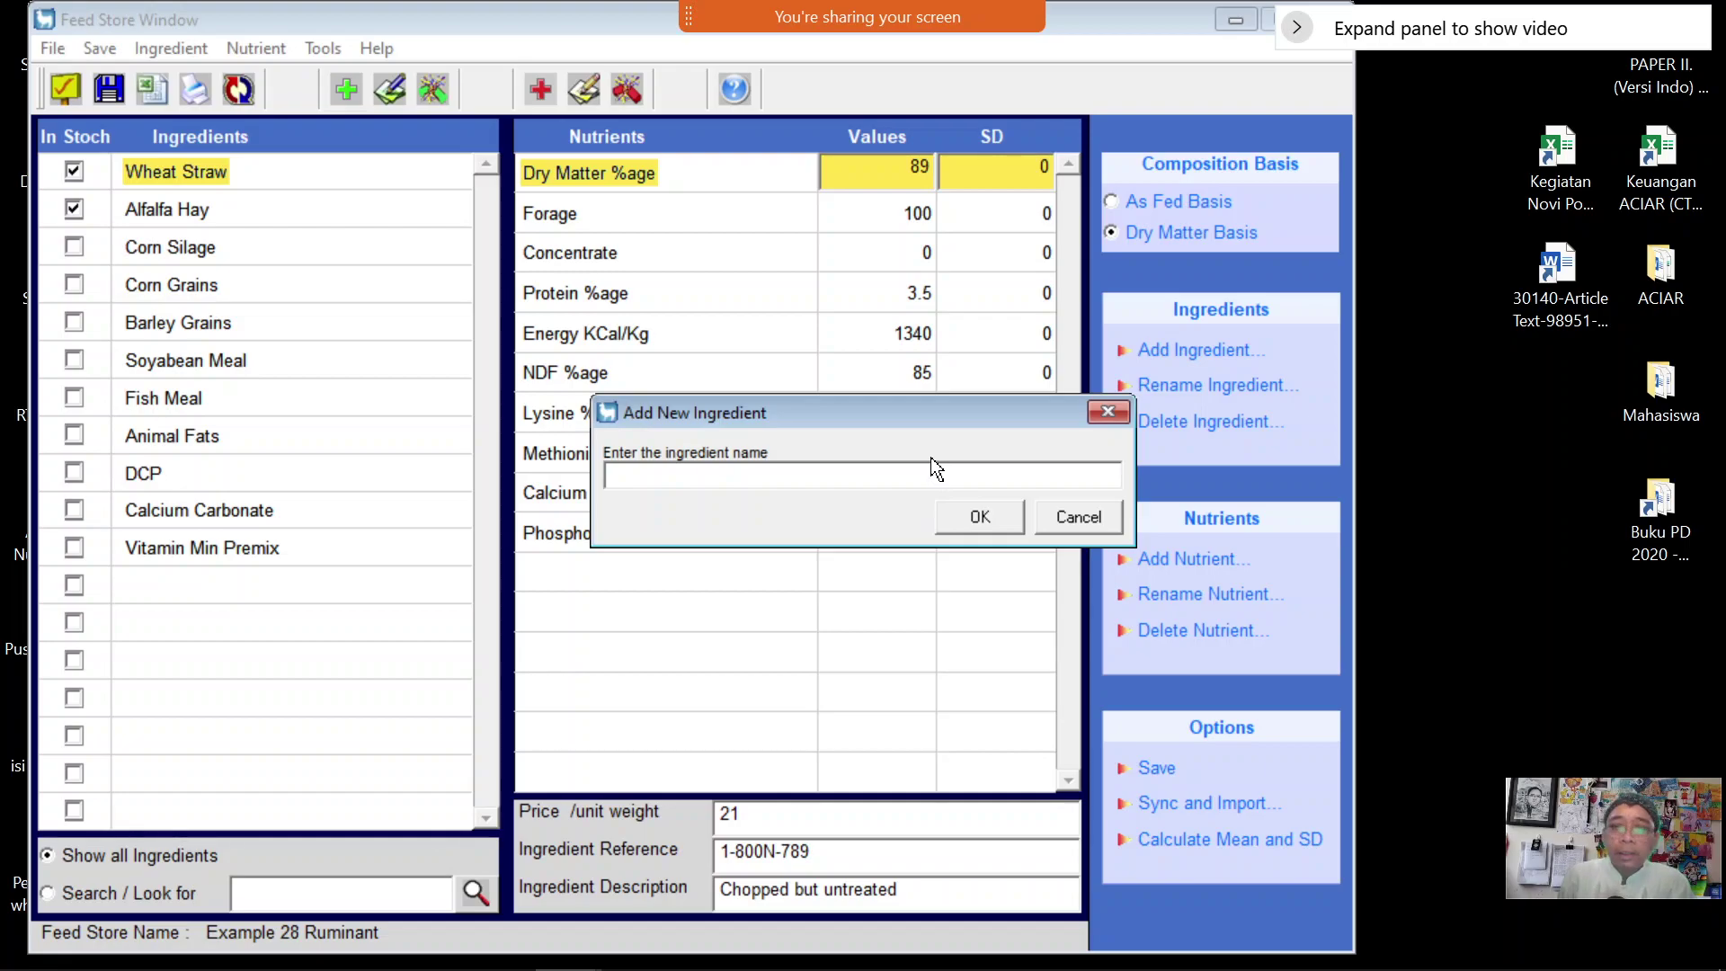
left_click(980, 518)
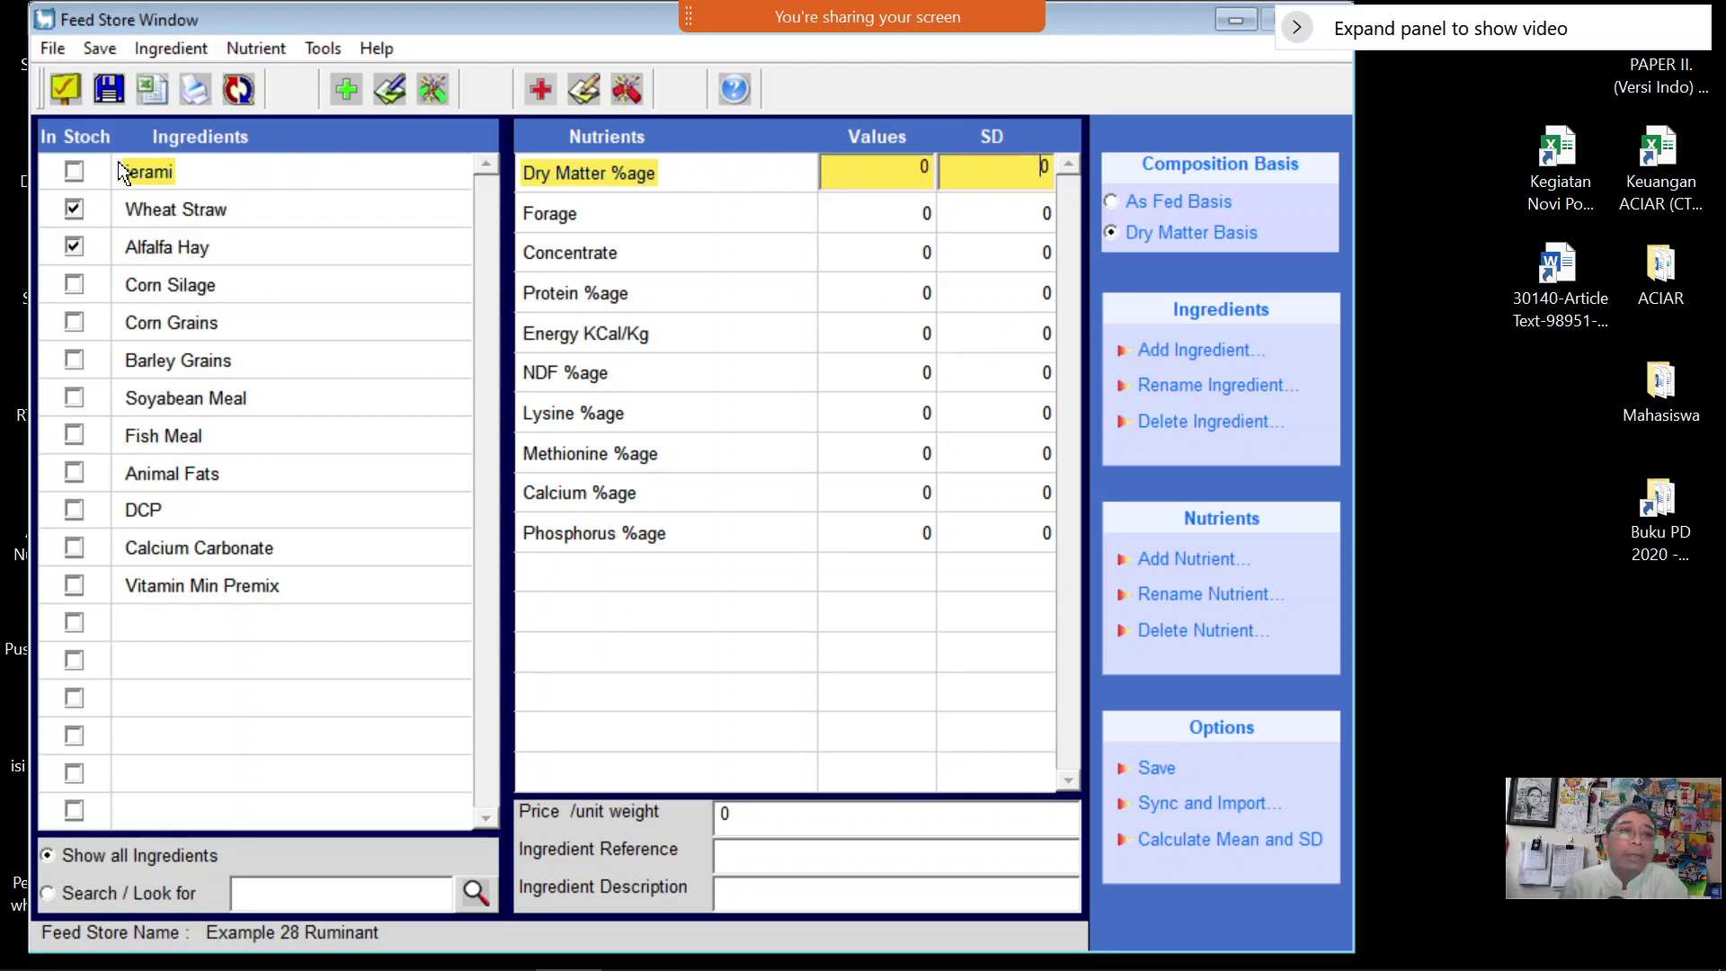
left_click(73, 171)
Unmark Wheat Straw and Alfalfa Hay, and delete the jerami ingredient from the feed store
left_click(74, 209)
left_click(74, 247)
right_click(149, 179)
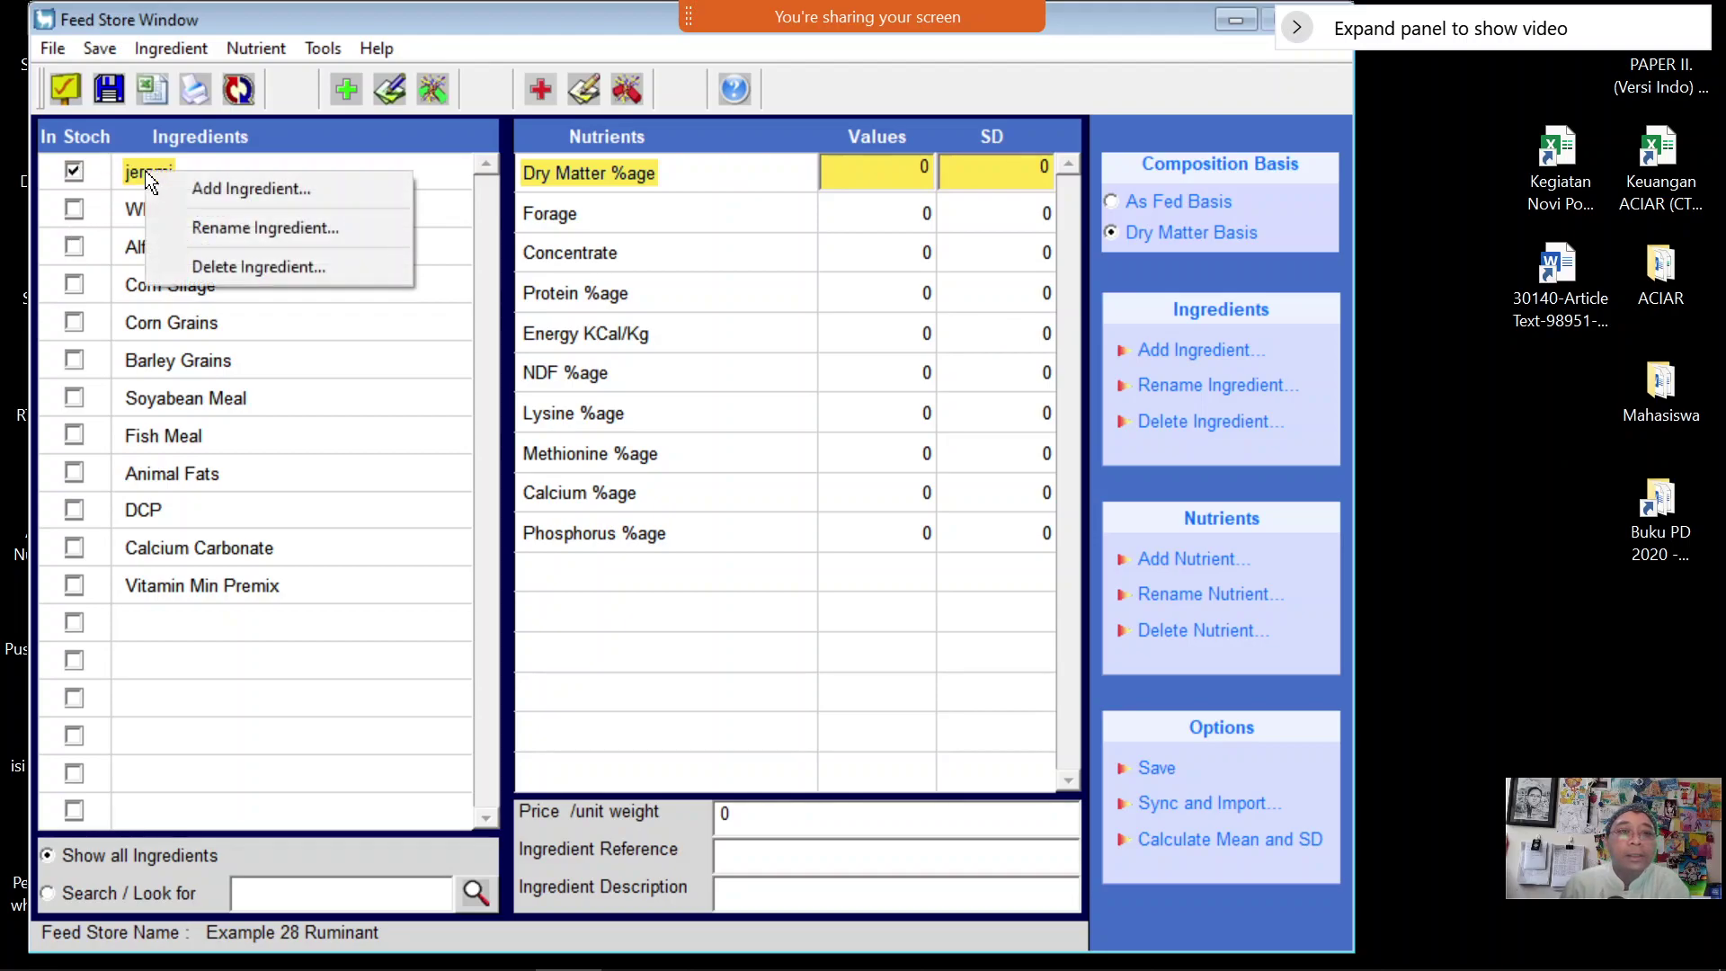
left_click(252, 266)
left_click(670, 544)
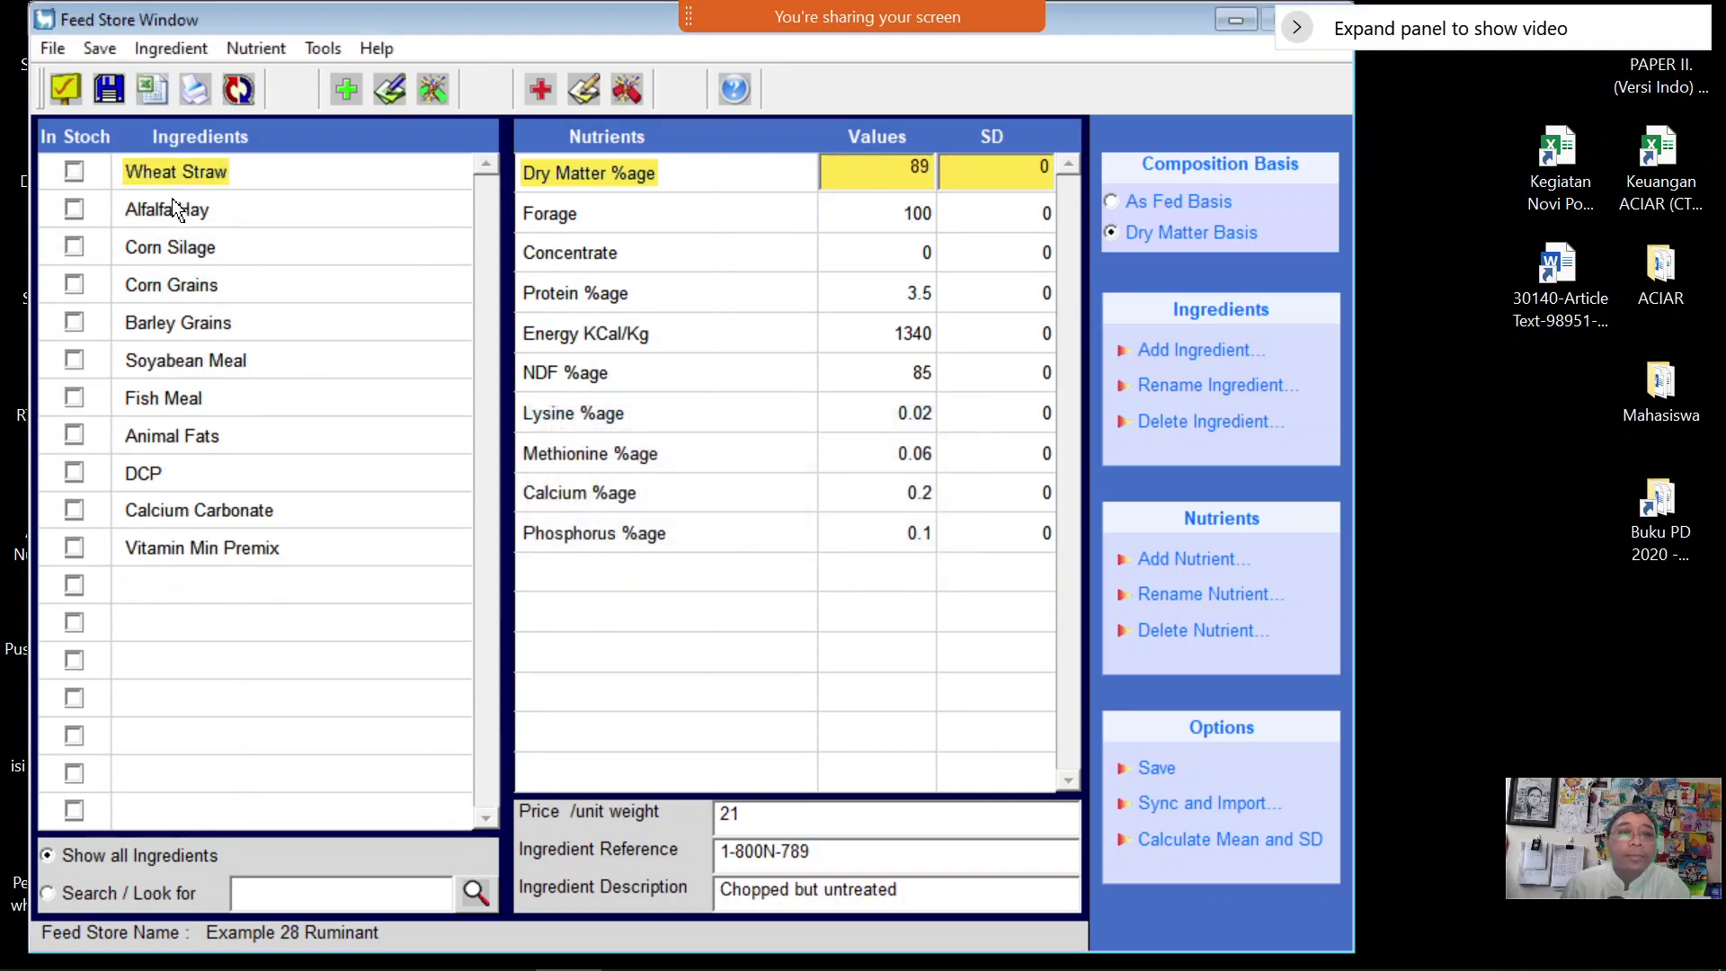
Mark all ingredients from Wheat Straw to Vitamin Min Premix for use and return to the formulation window
left_click(74, 171)
left_click(74, 208)
left_click(74, 247)
left_click(74, 284)
left_click(74, 322)
left_click(74, 359)
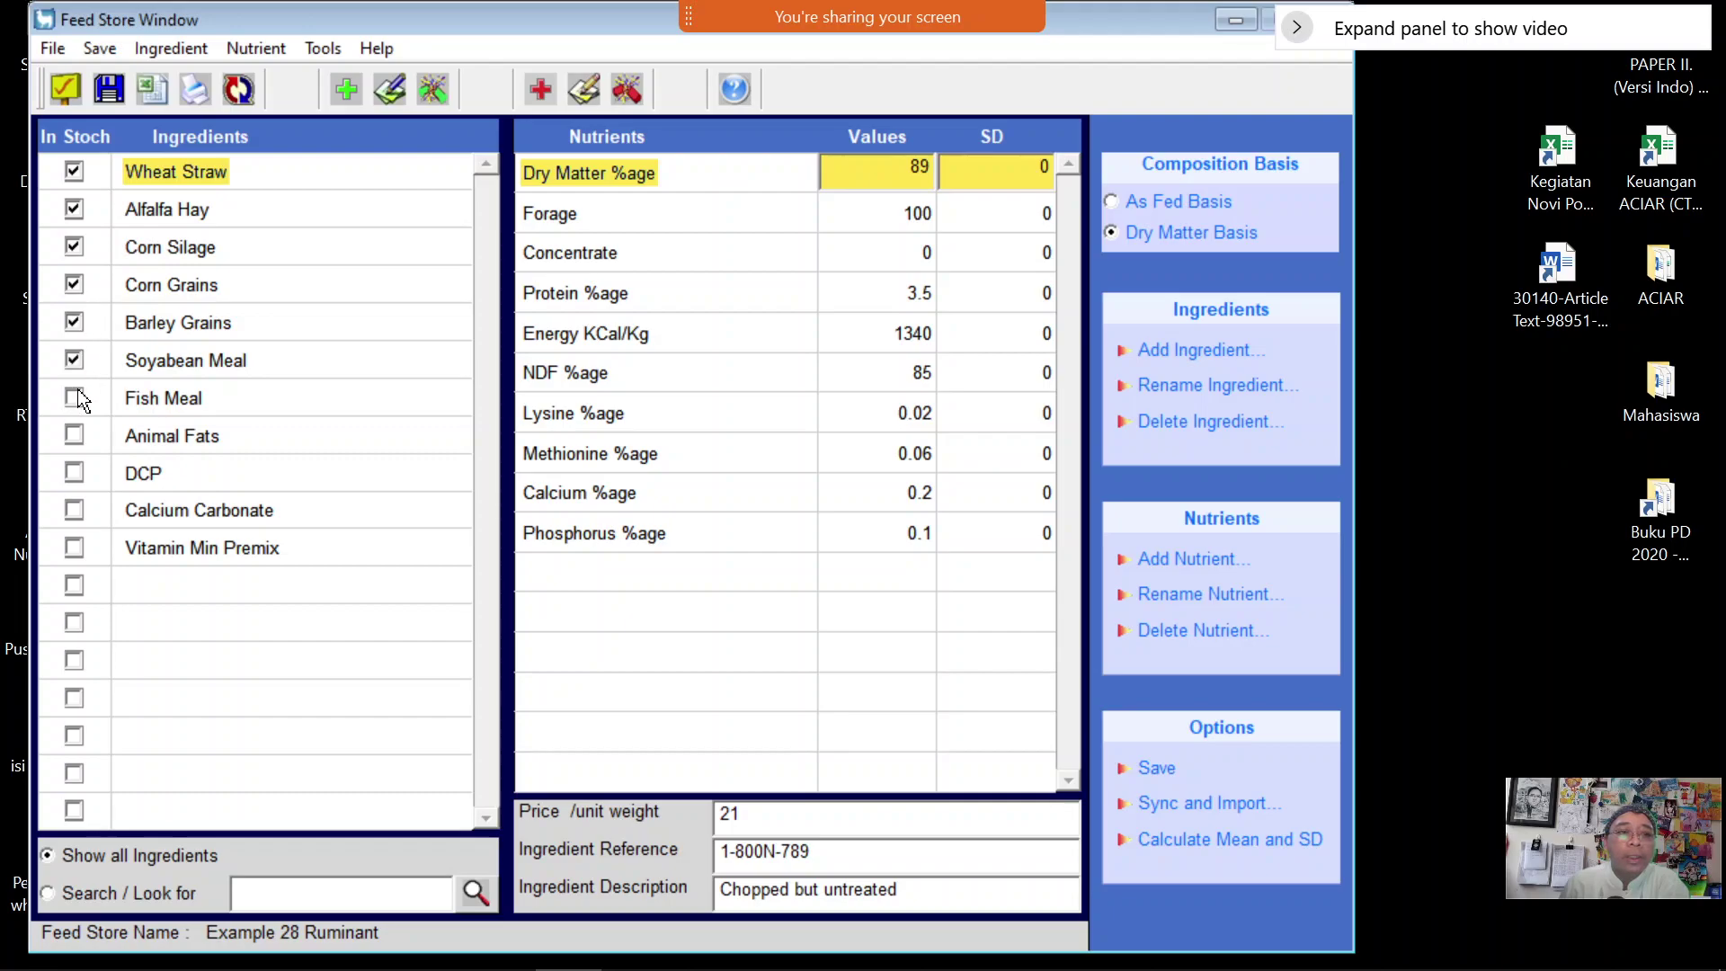
left_click(74, 398)
left_click(73, 435)
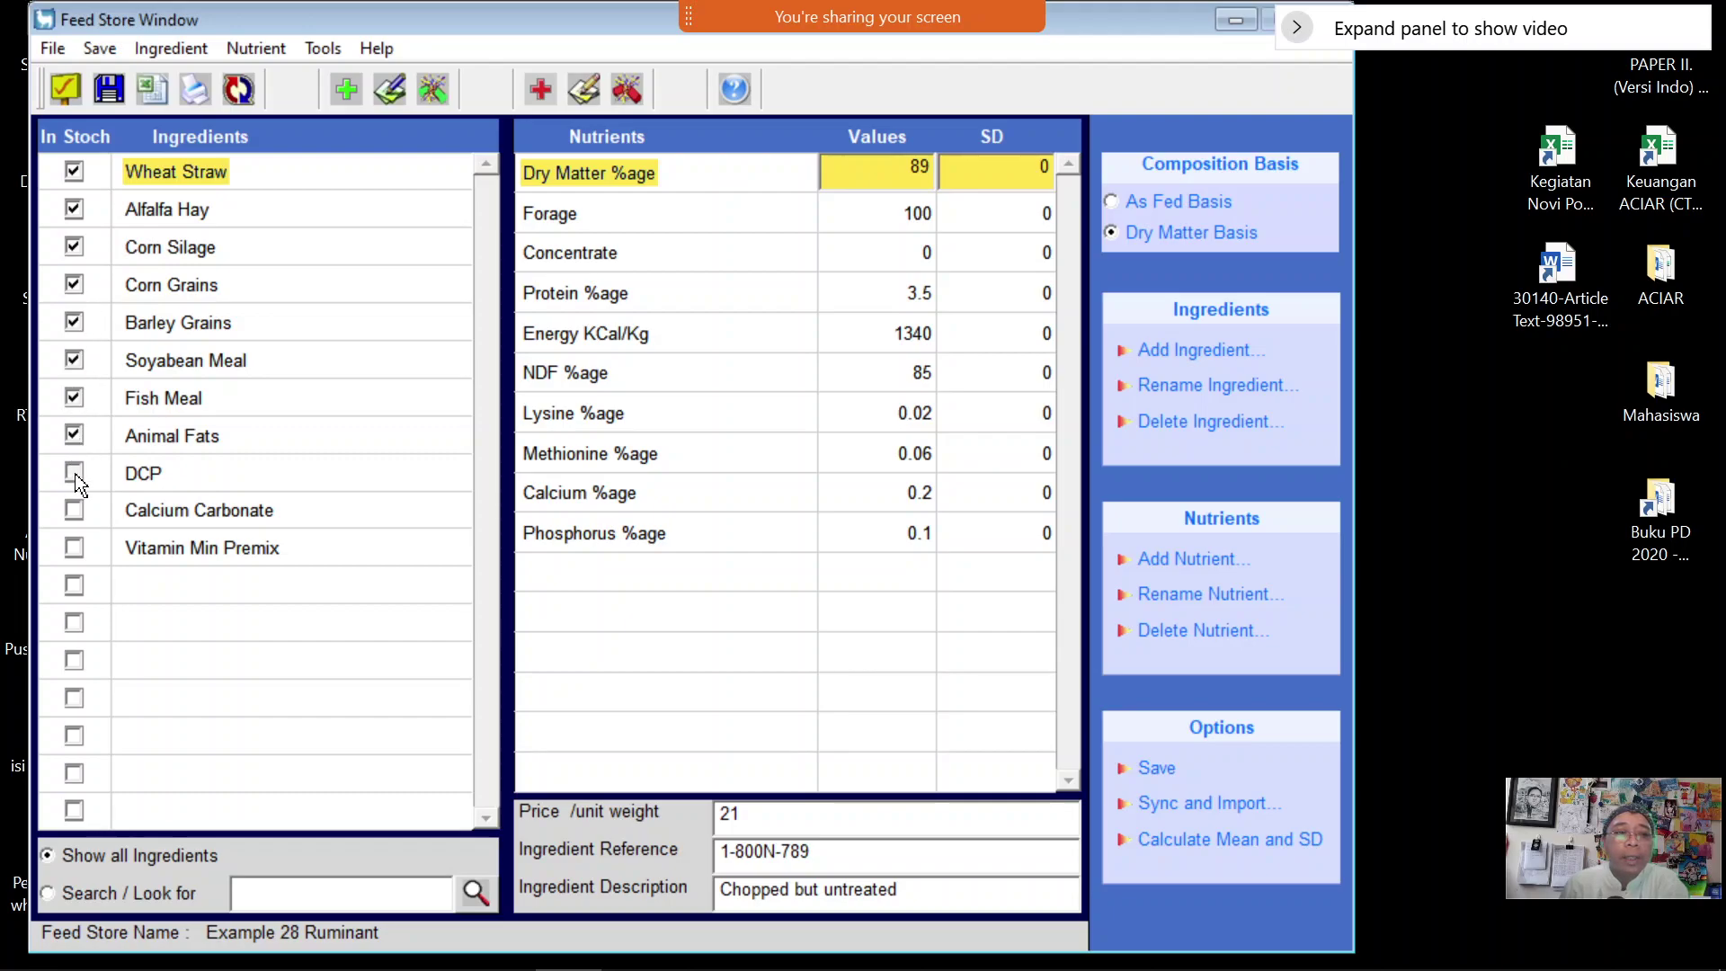
left_click(74, 473)
left_click(74, 509)
left_click(73, 548)
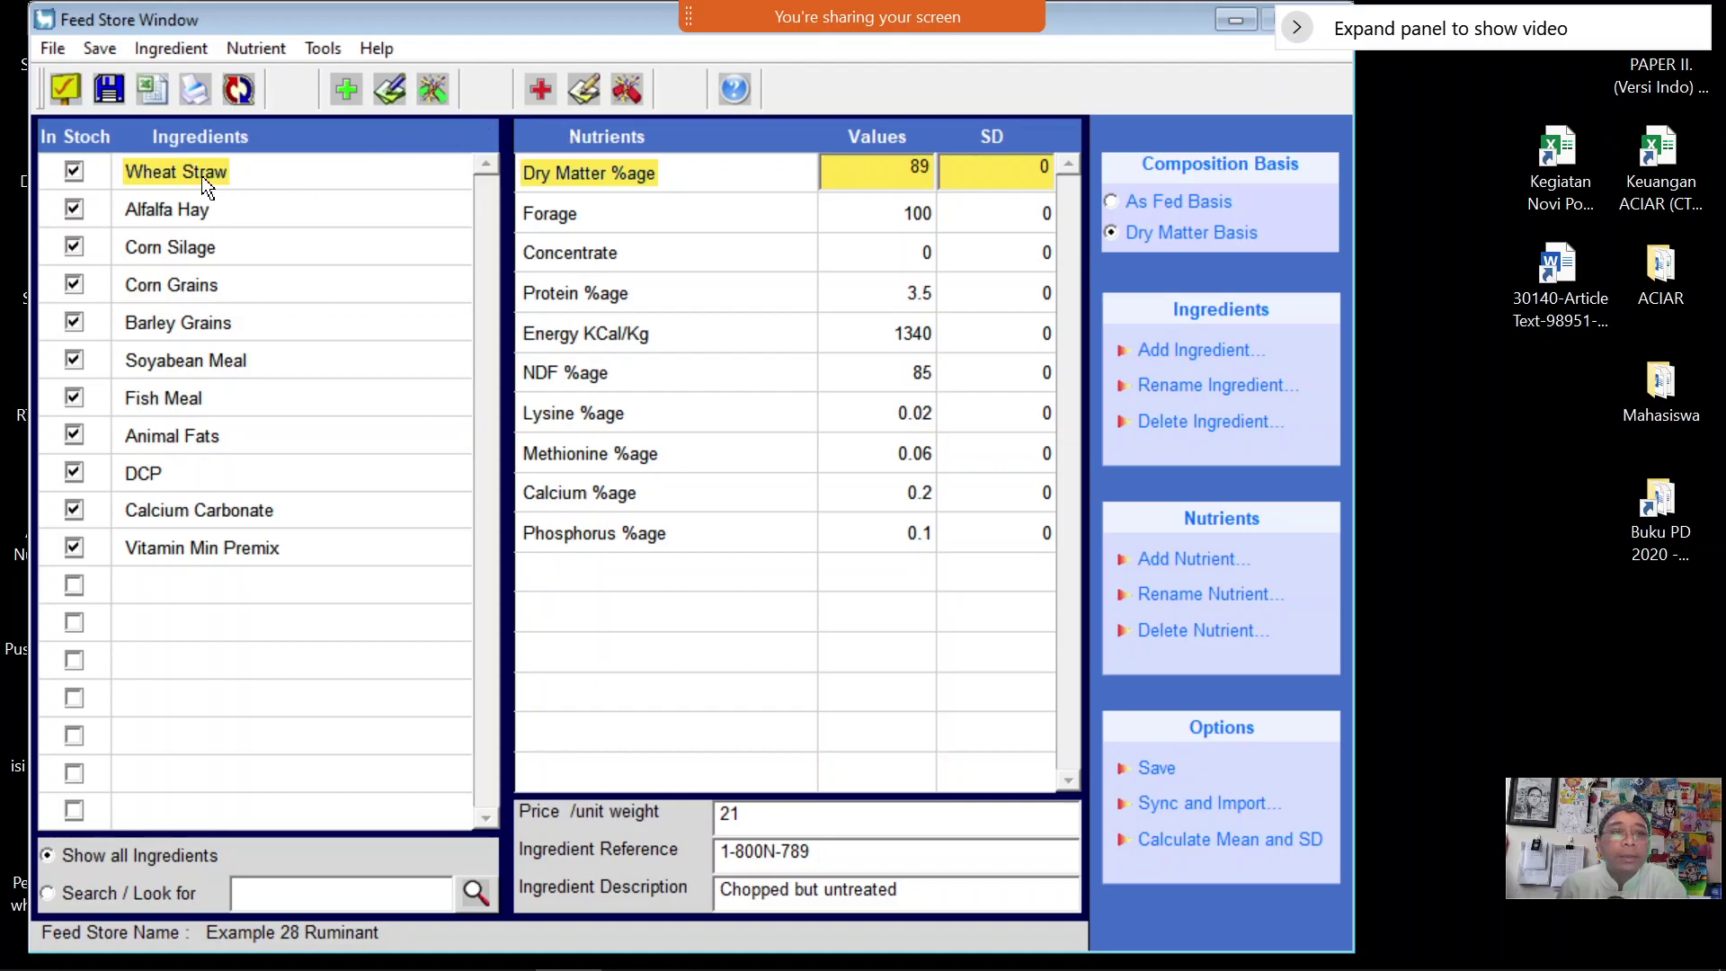
left_click(63, 89)
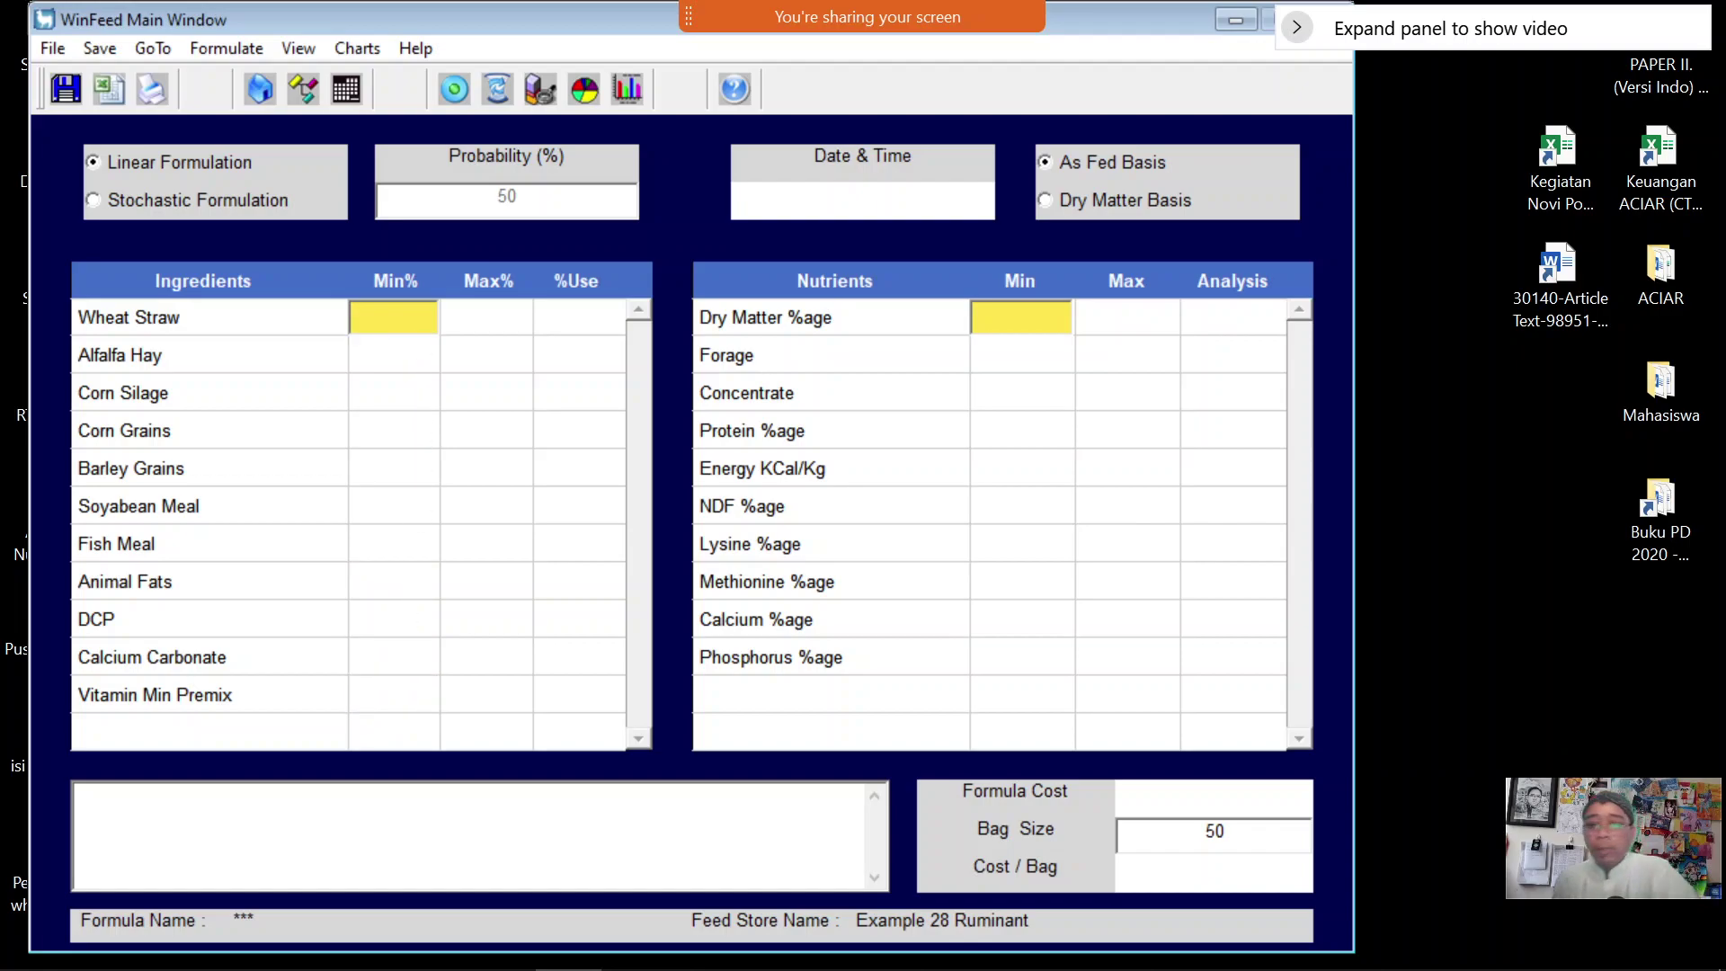
Set the minimum percentage to 0 for every ingredient from Wheat Straw to Vitamin Min Premix
left_click(416, 319)
type("0")
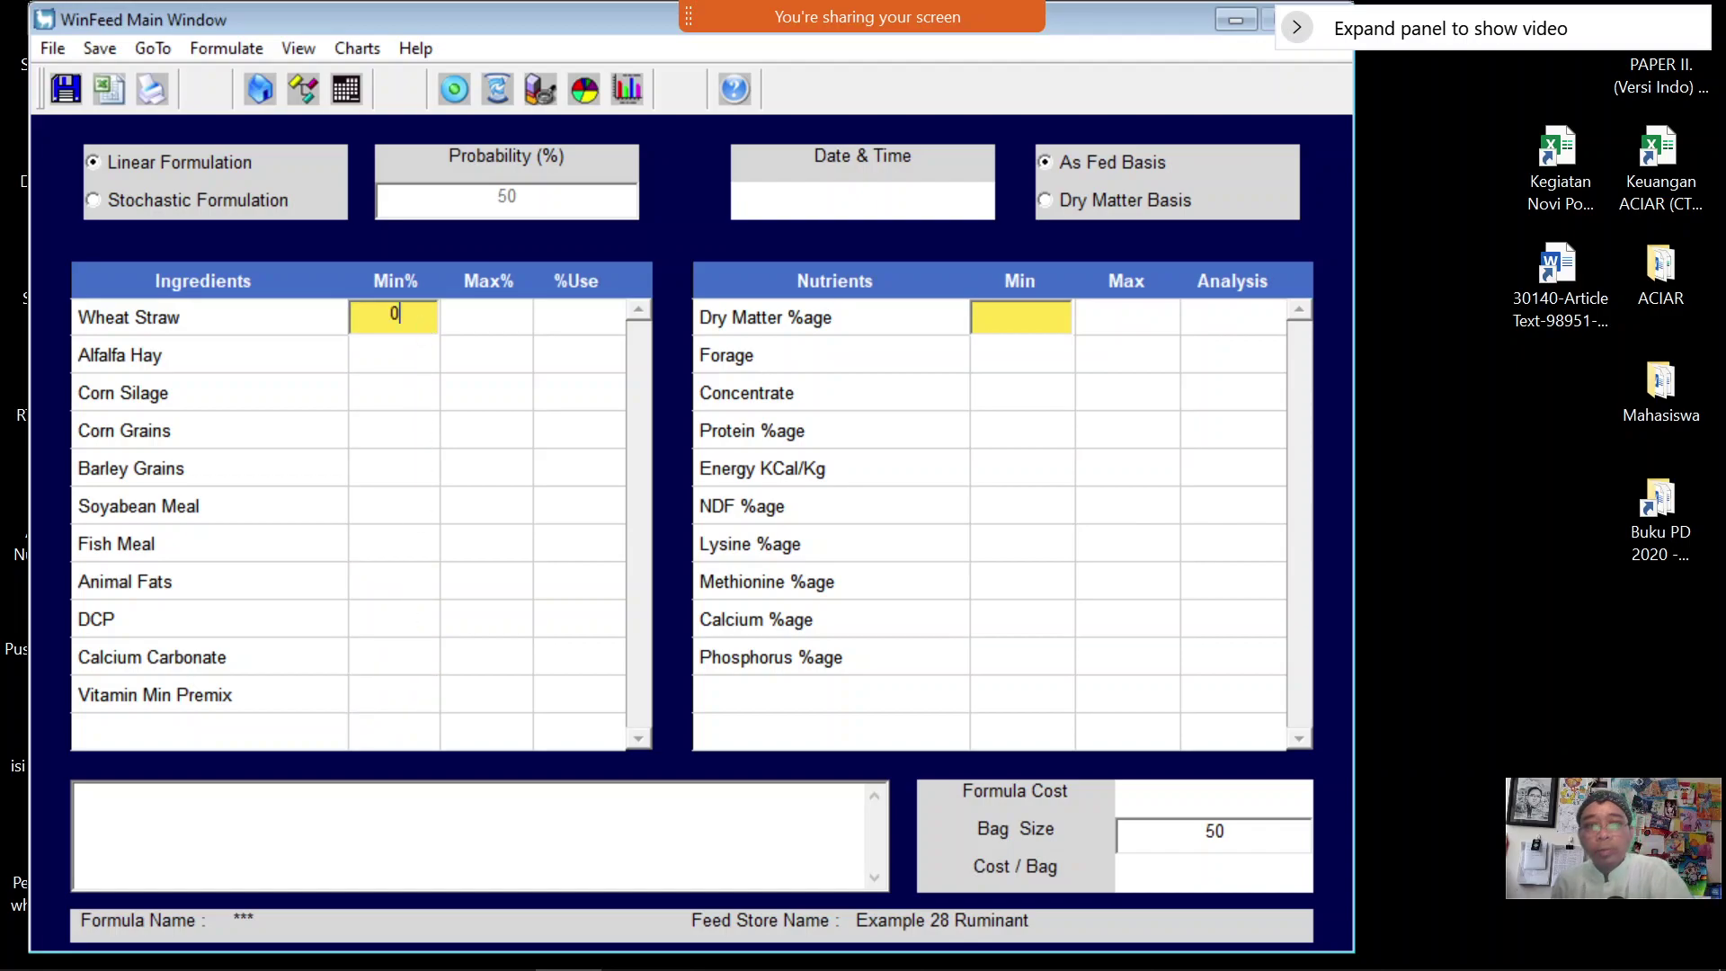
type("0")
key("Return")
type("0")
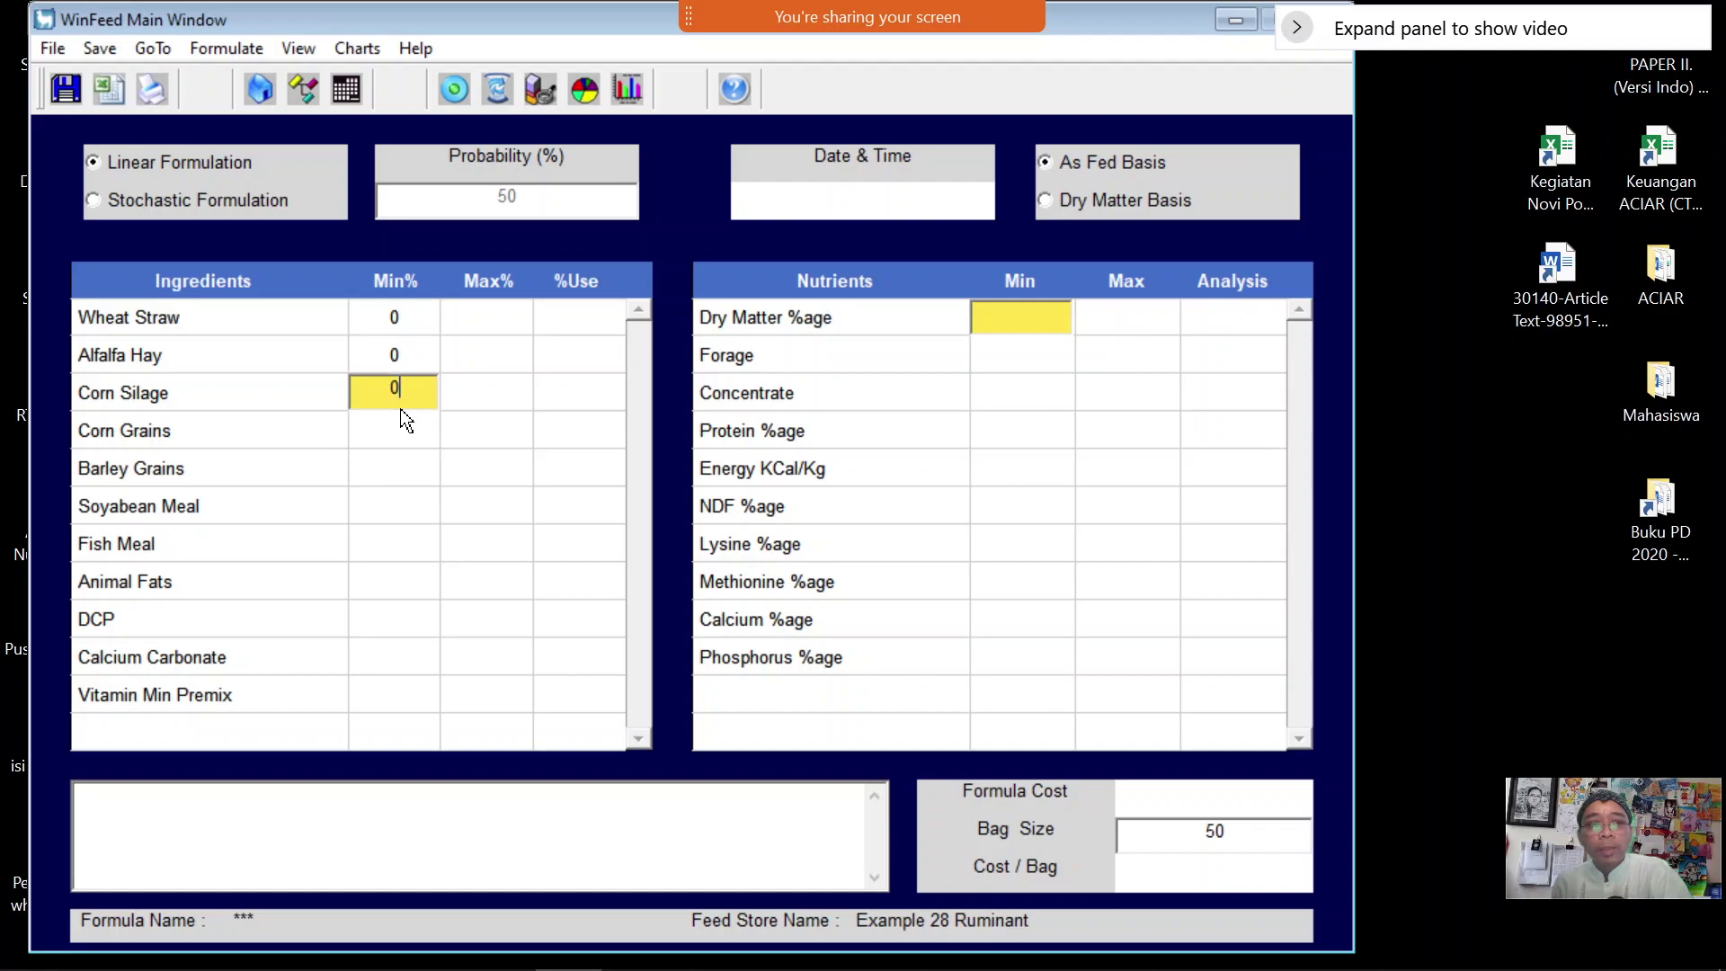
key("Return")
type("0")
key("Return")
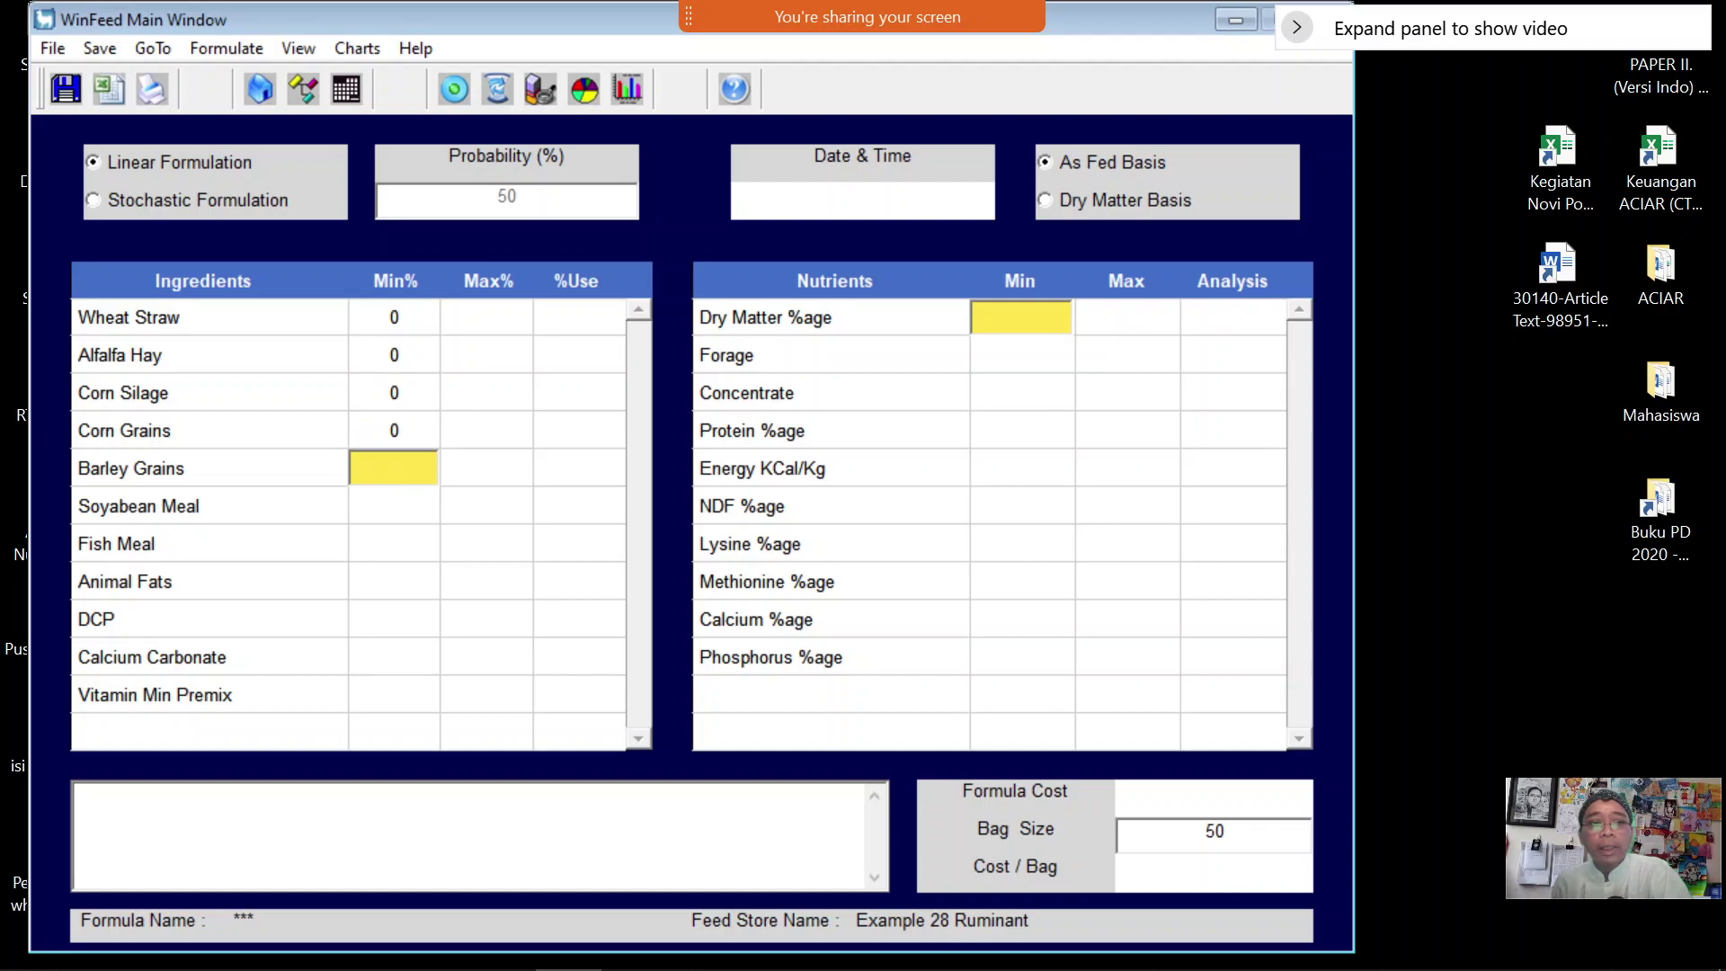
type("0")
key("Return")
type("0")
key("Return")
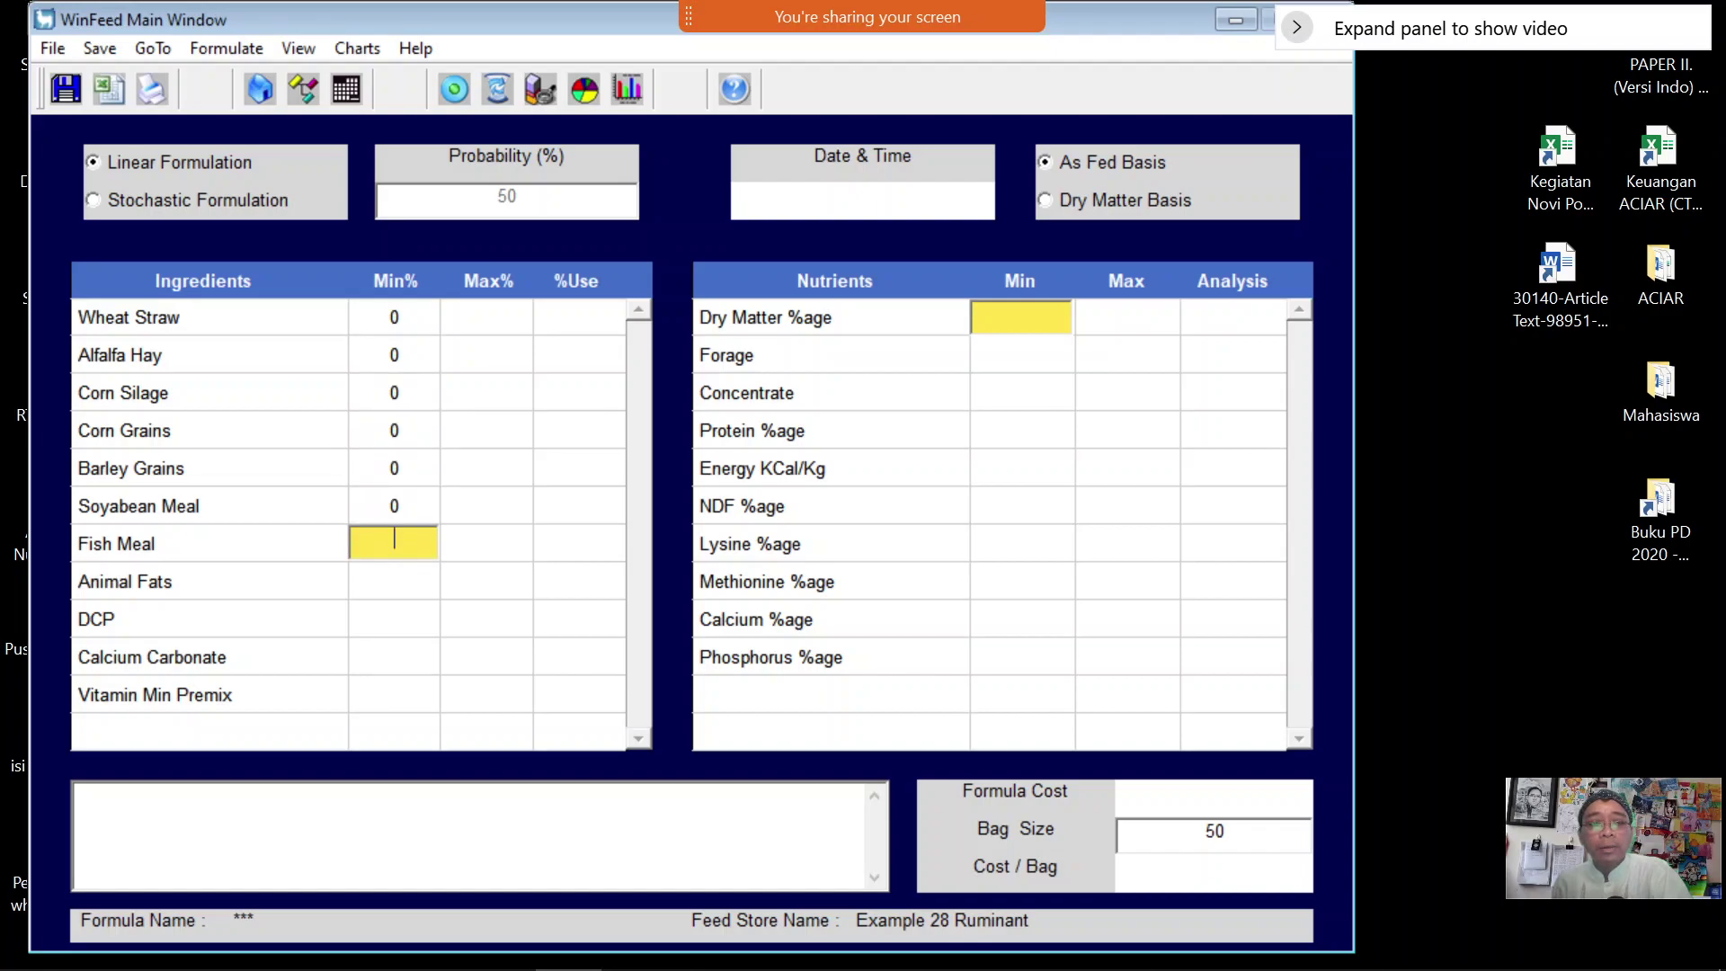
type("0")
key("Return")
type("0")
key("Return")
type("0")
key("Return")
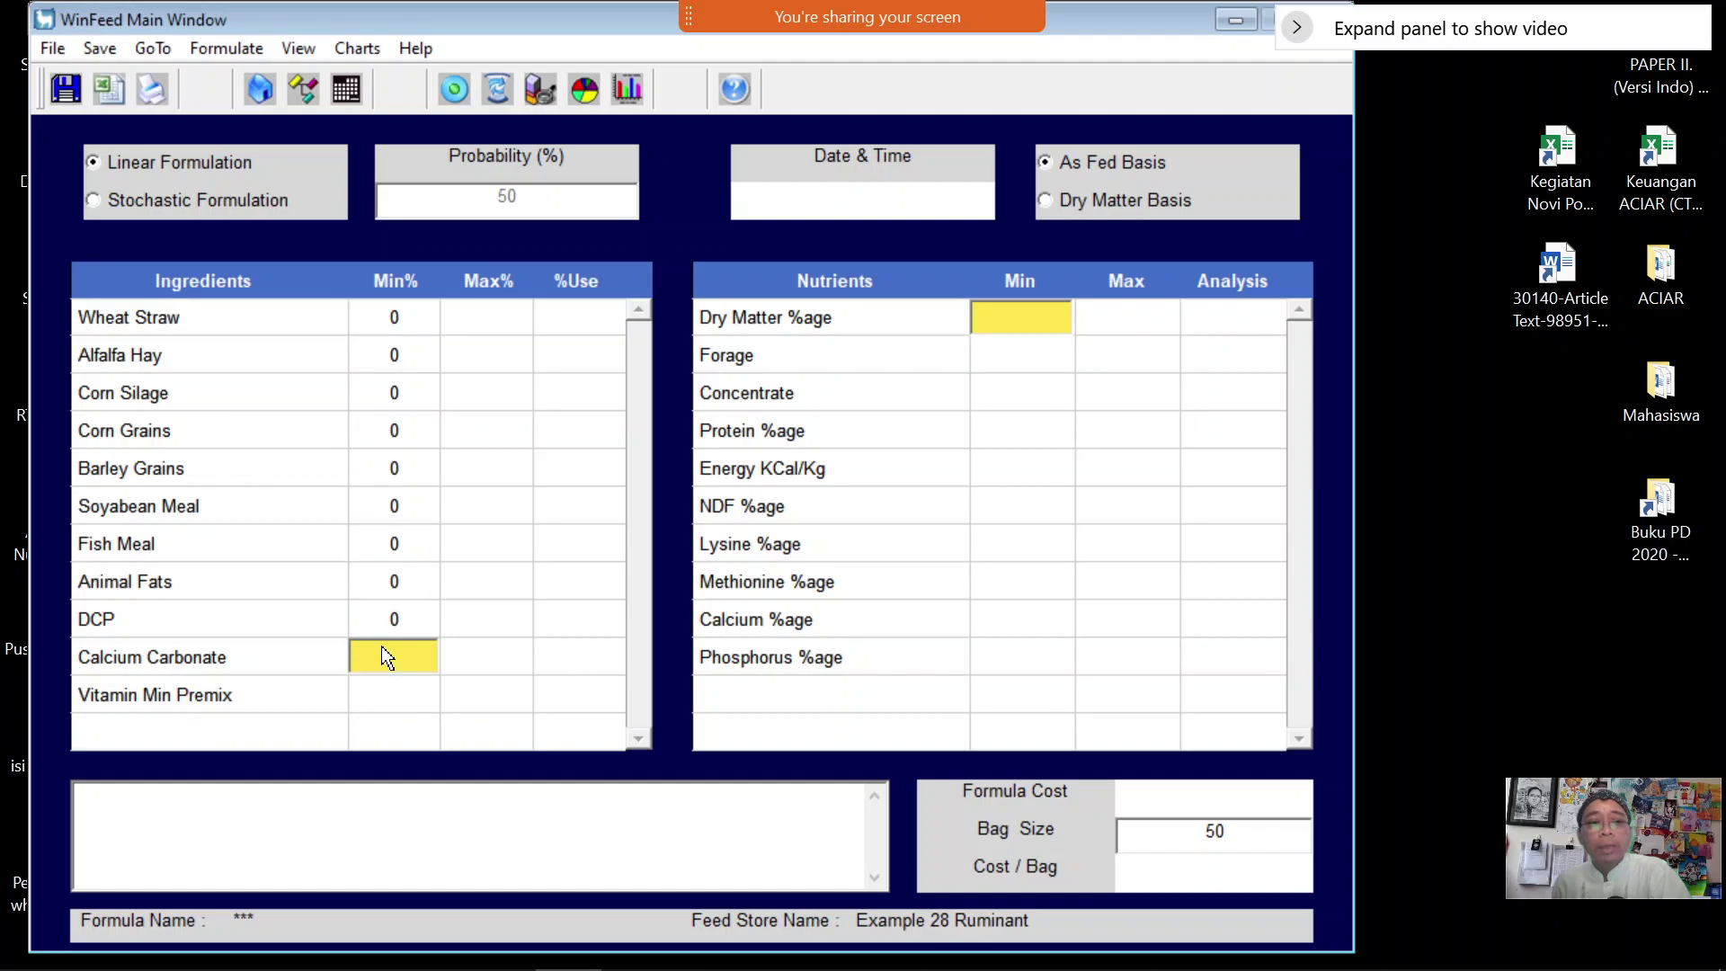
type("0")
key("Return")
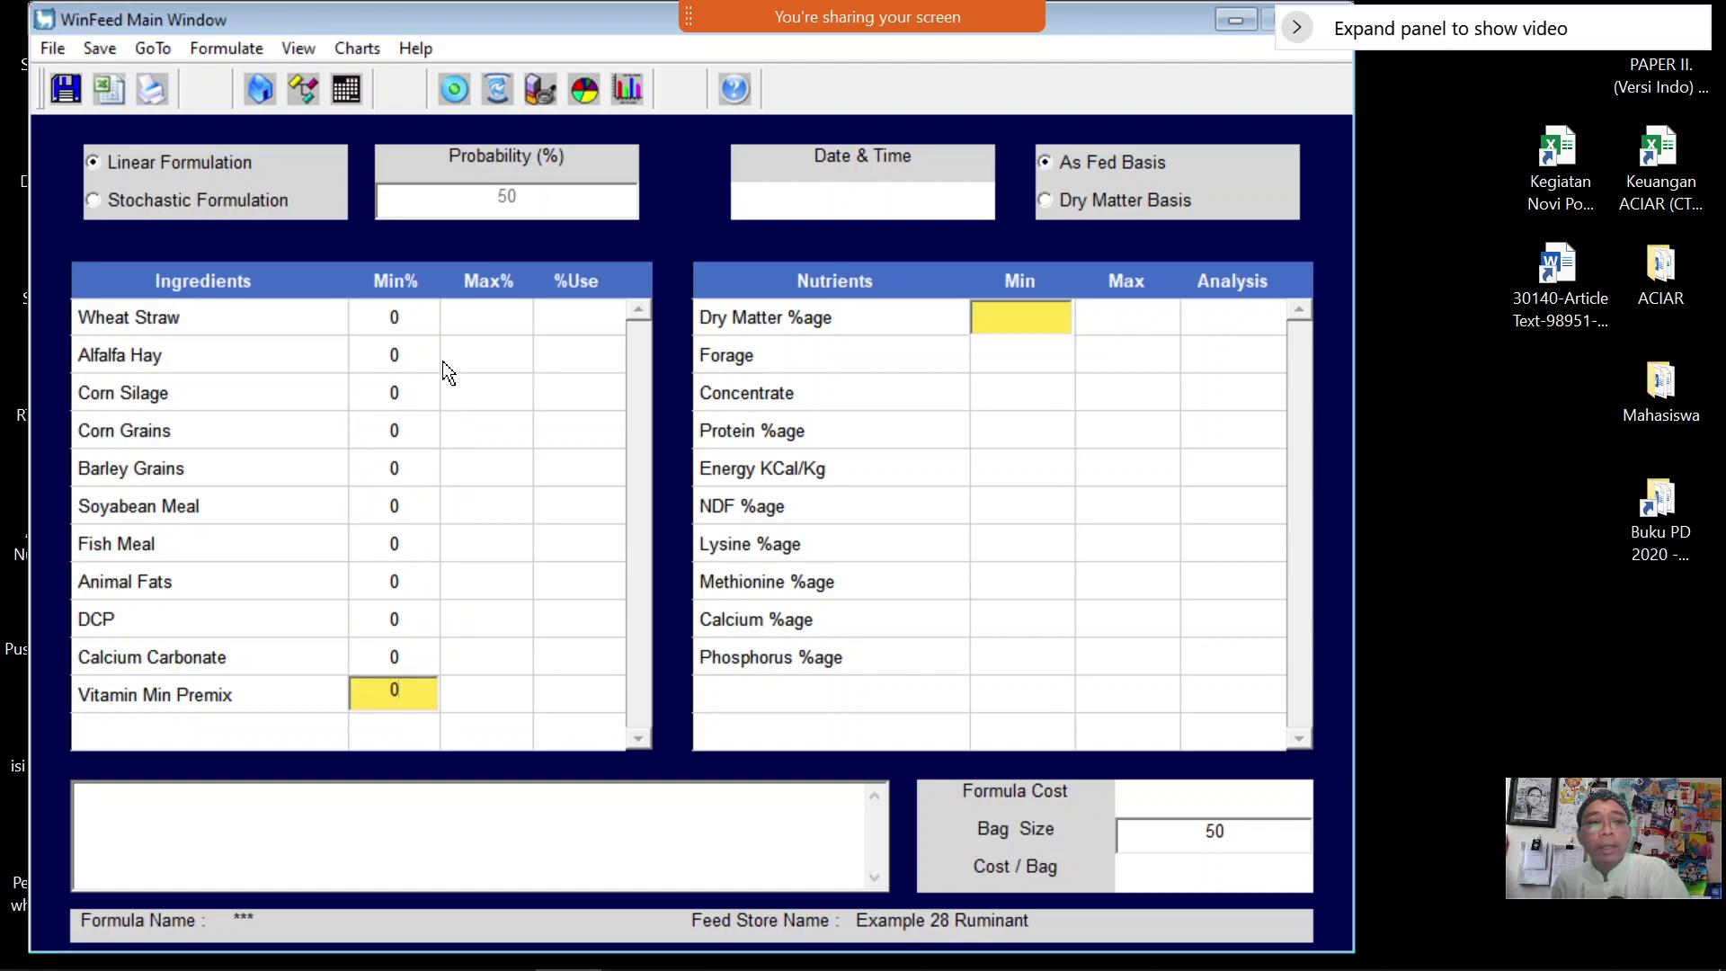
Set the maximum percentage to 100 for every ingredient from Wheat Straw to Vitamin Min Premix
left_click(486, 316)
type("100")
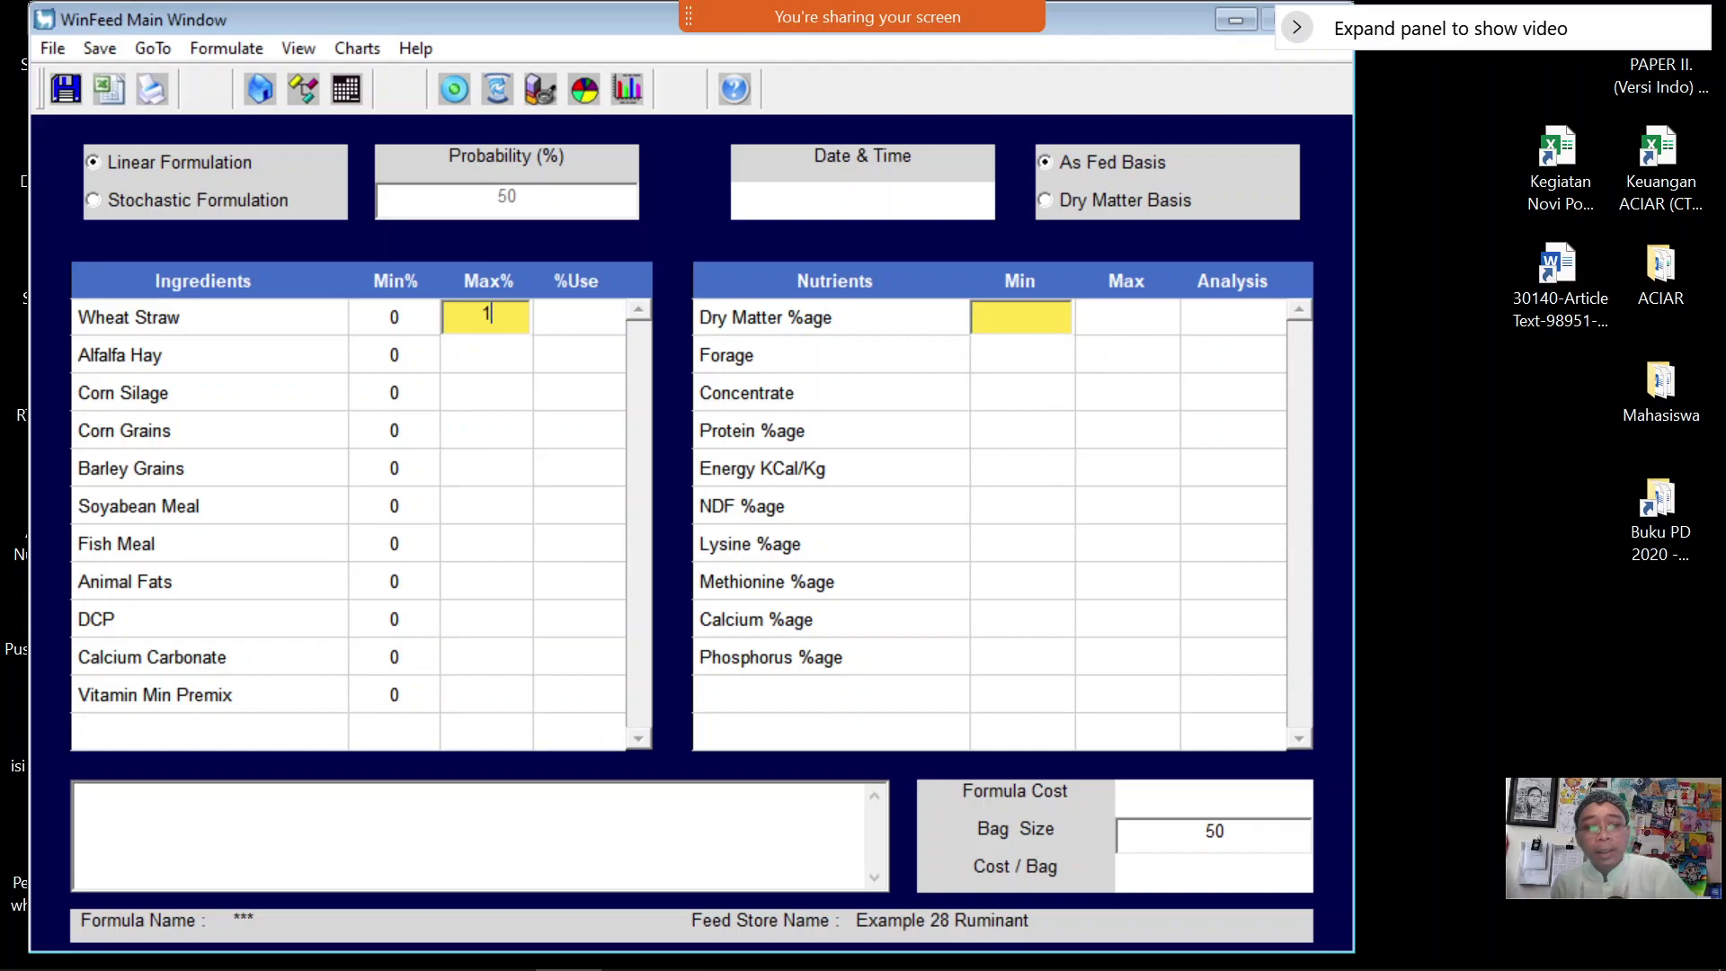
left_click(485, 354)
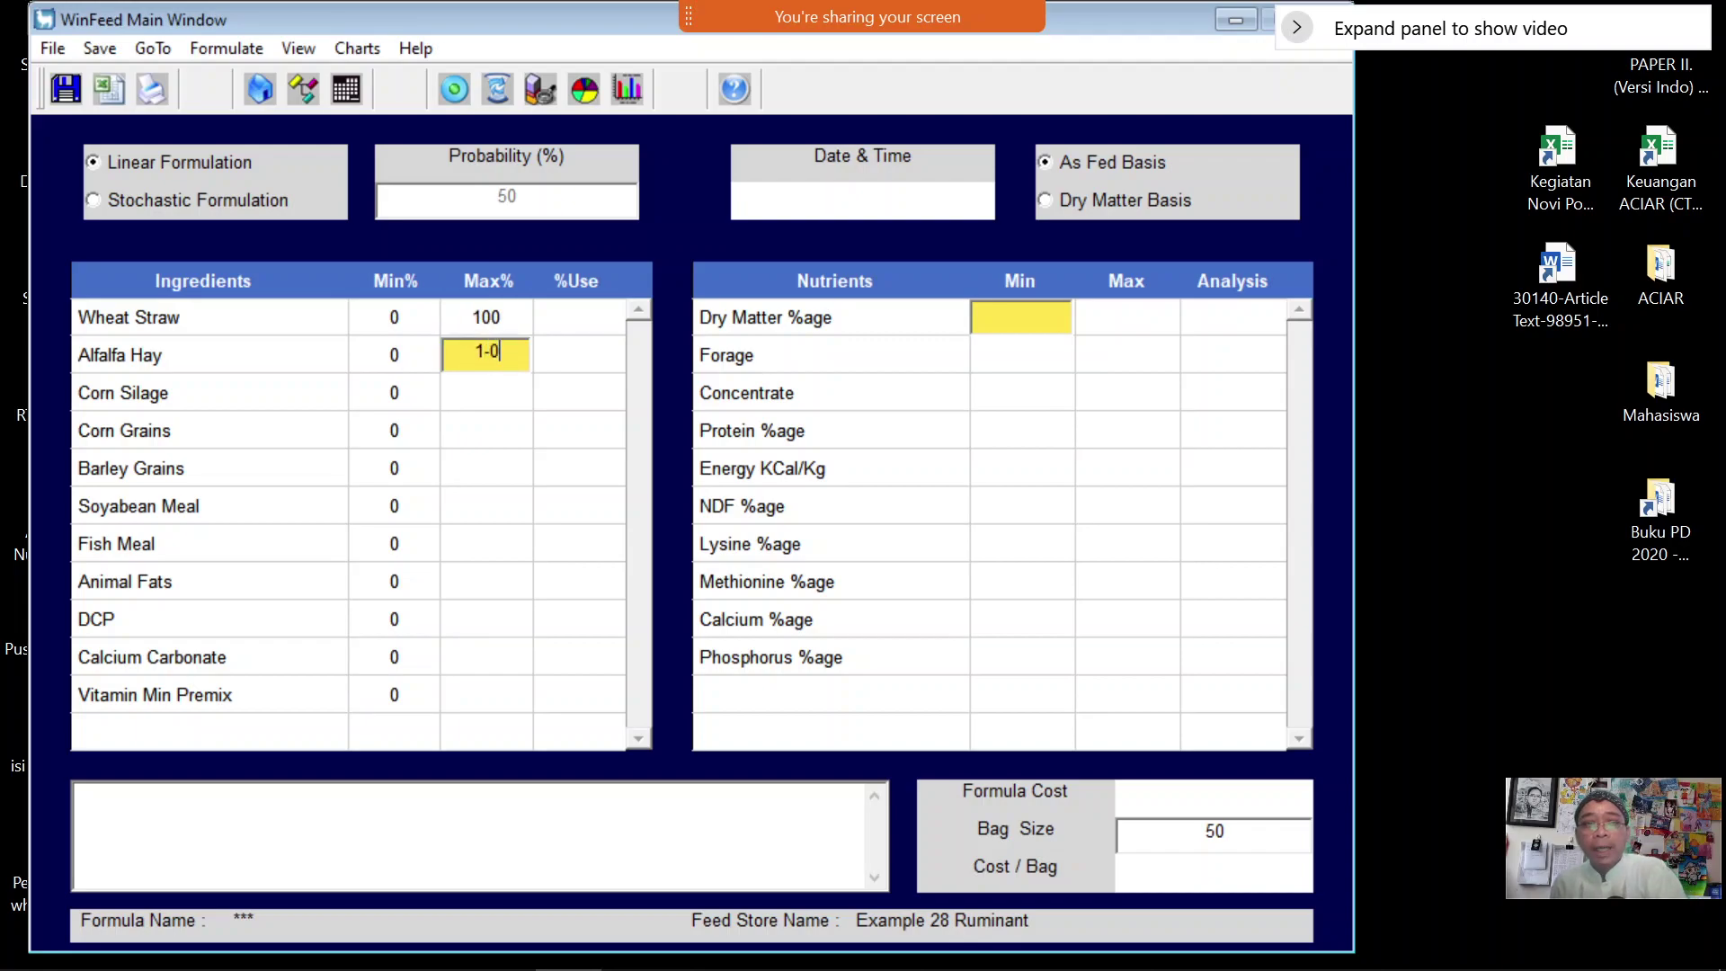
type("100")
left_click(489, 393)
type("100")
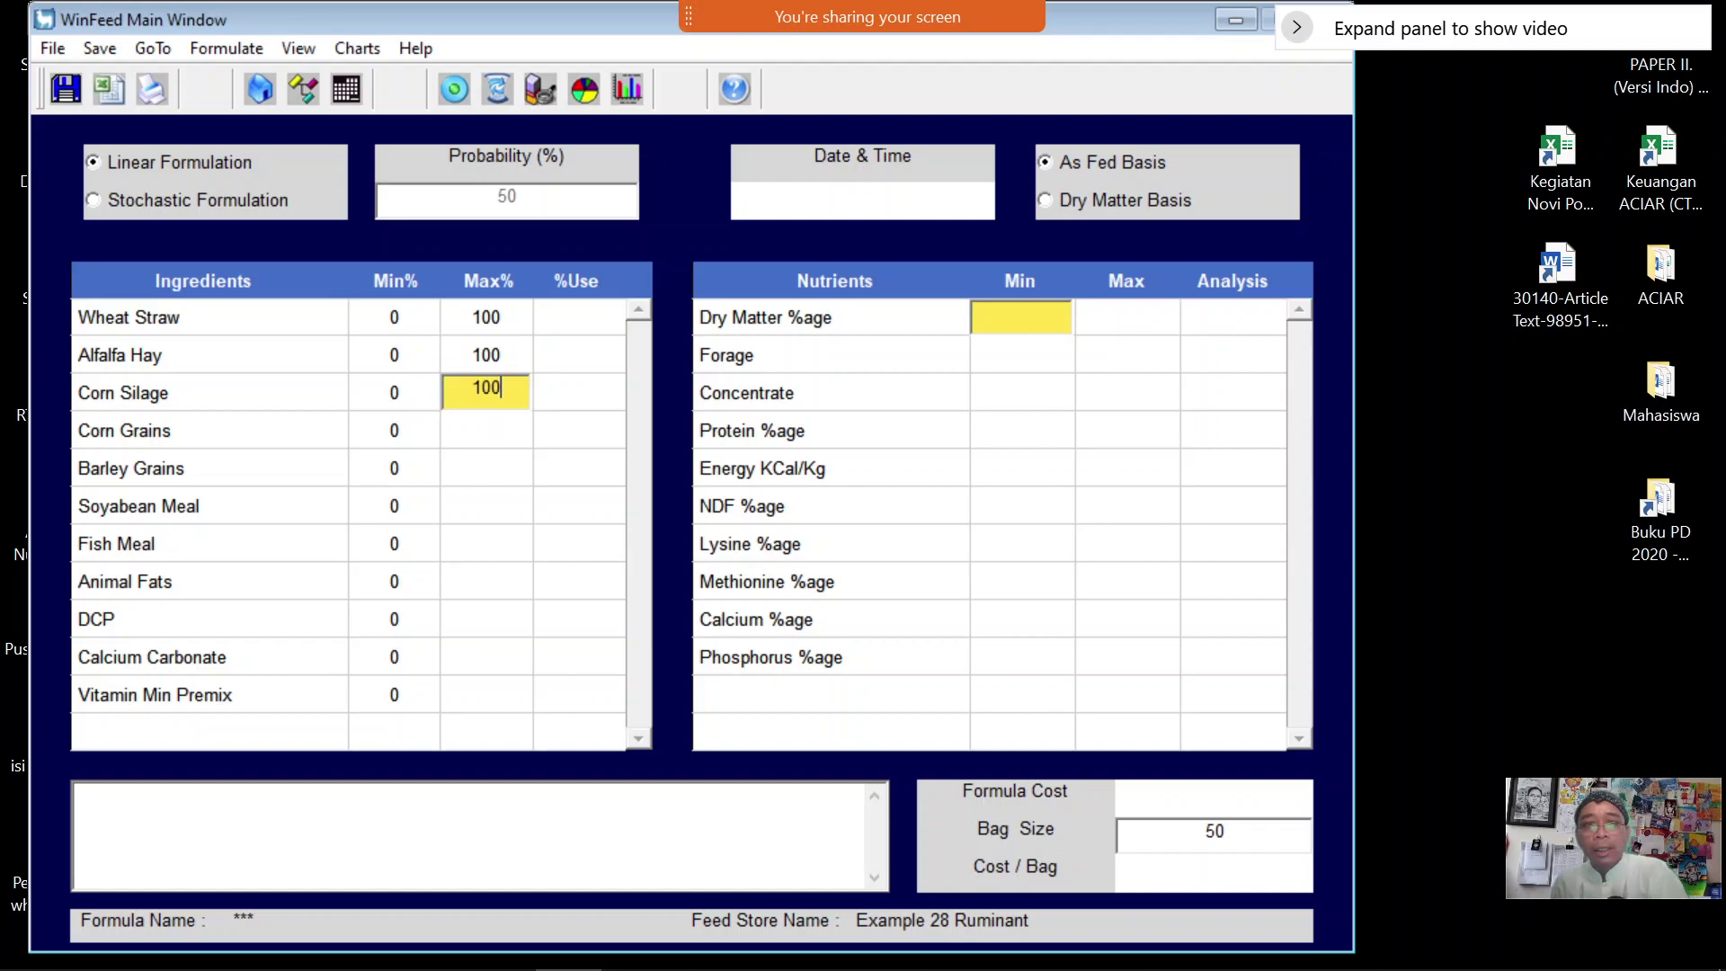
left_click(502, 428)
type("100")
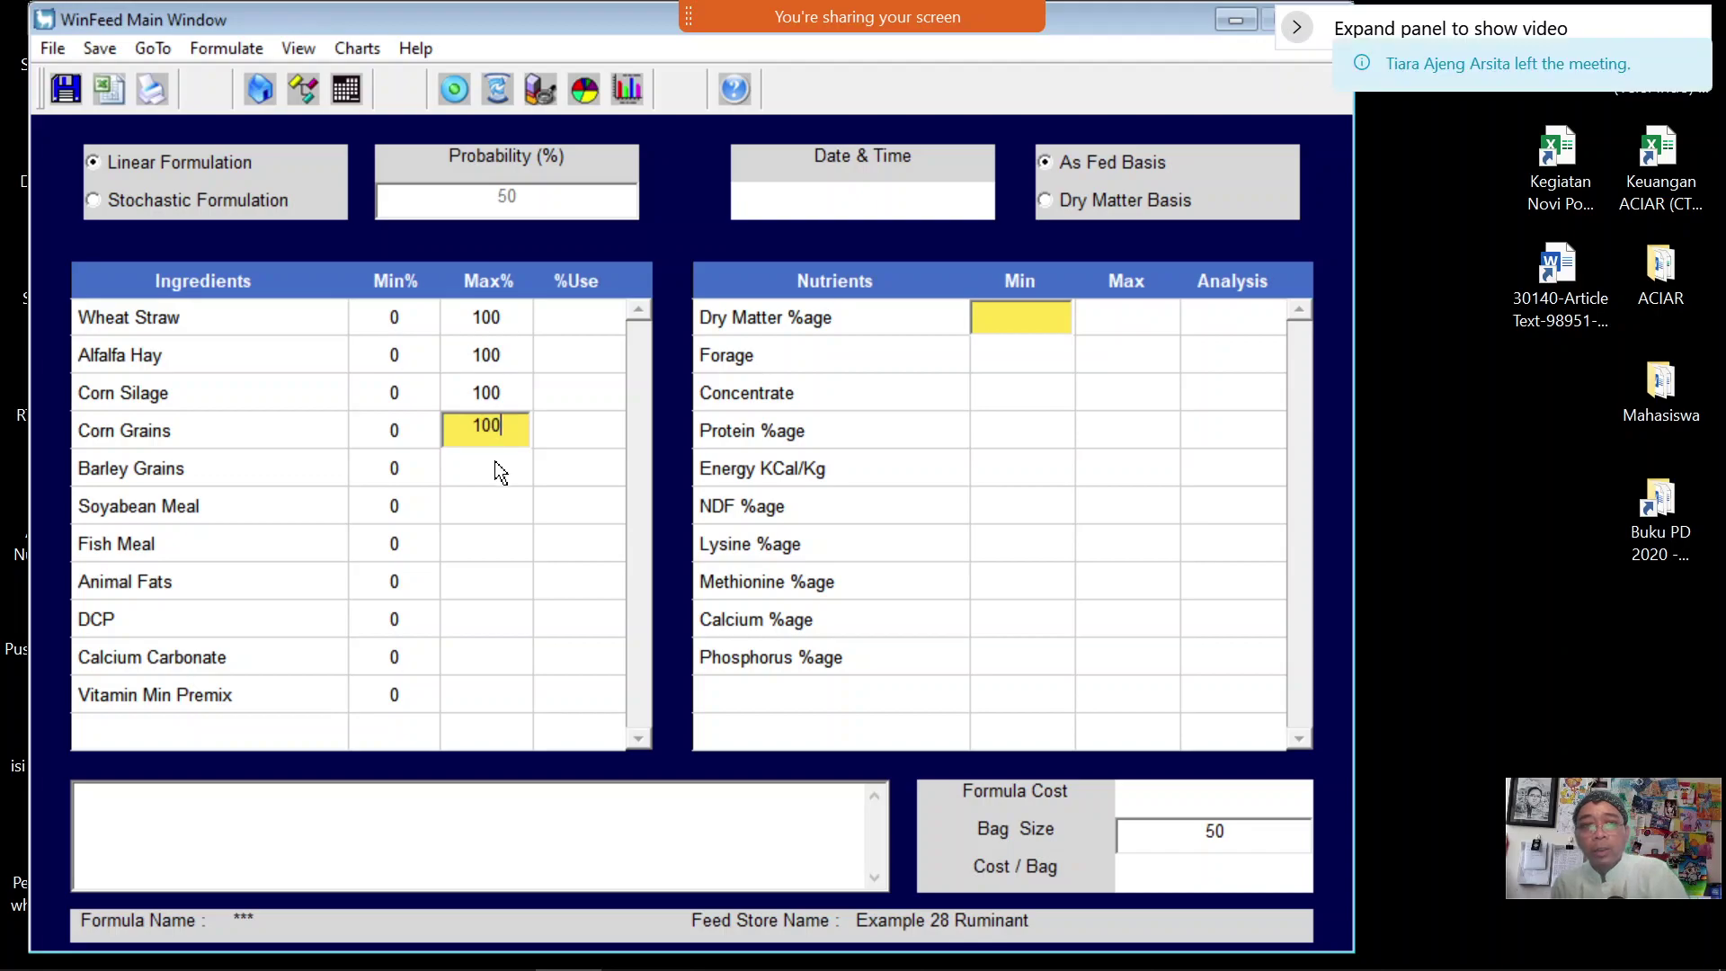
left_click(500, 471)
type("100")
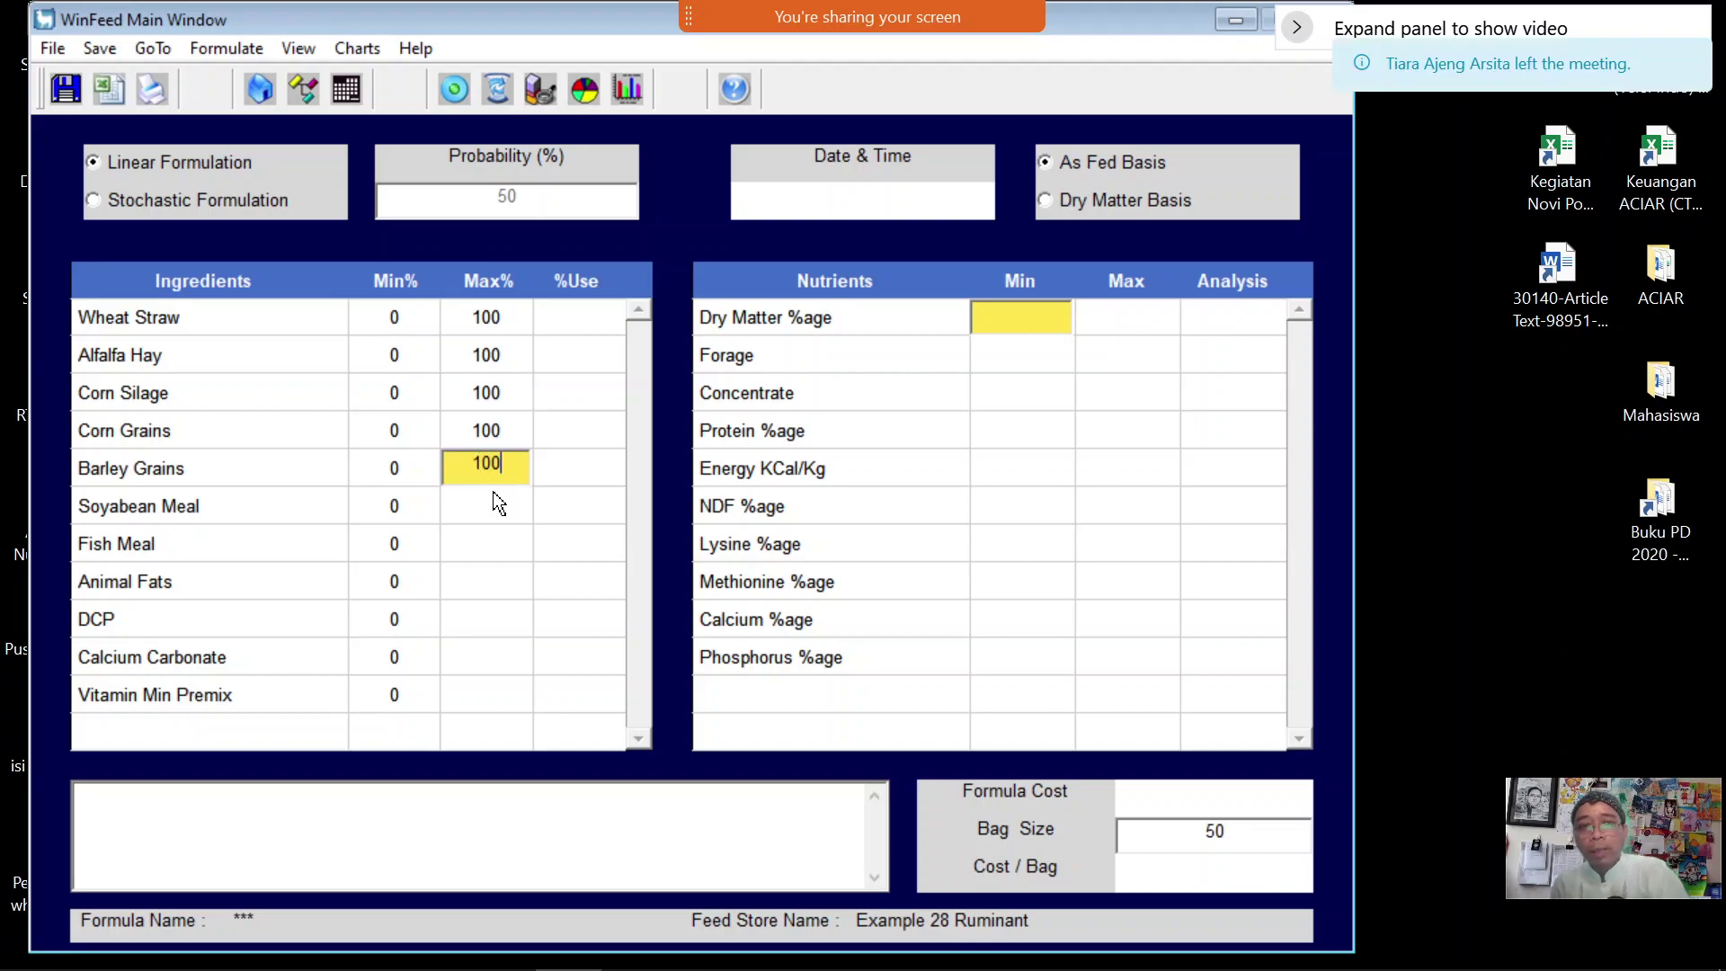
left_click(493, 502)
type("100")
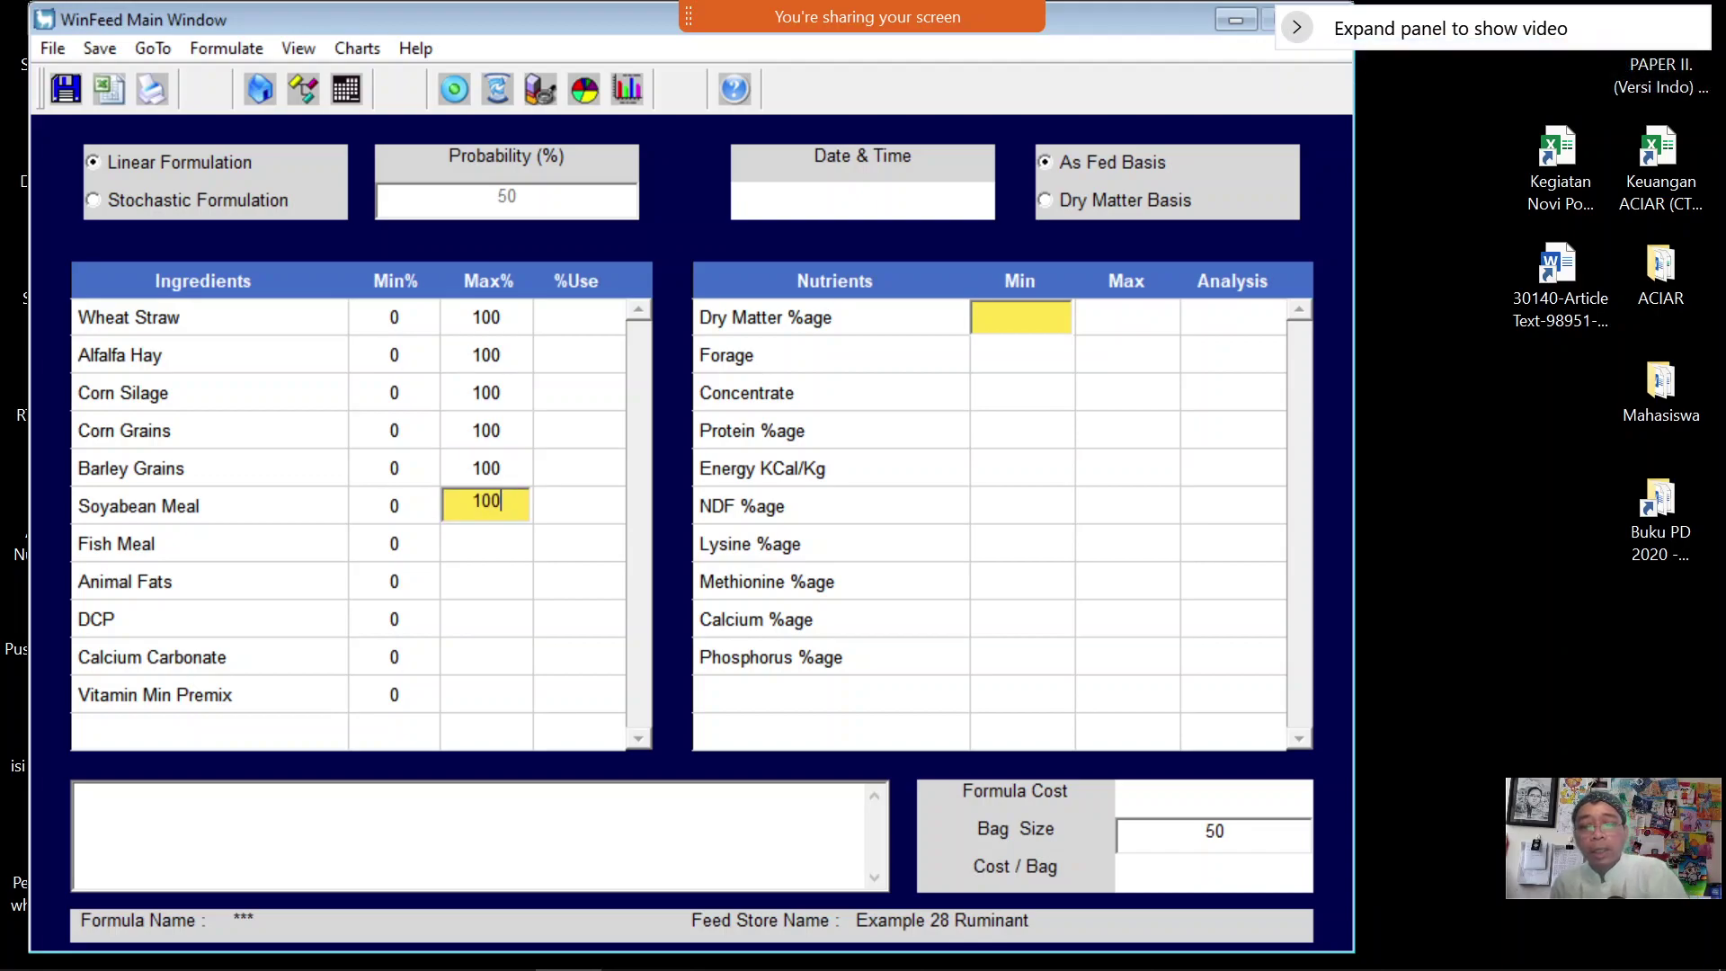
left_click(493, 545)
type("100")
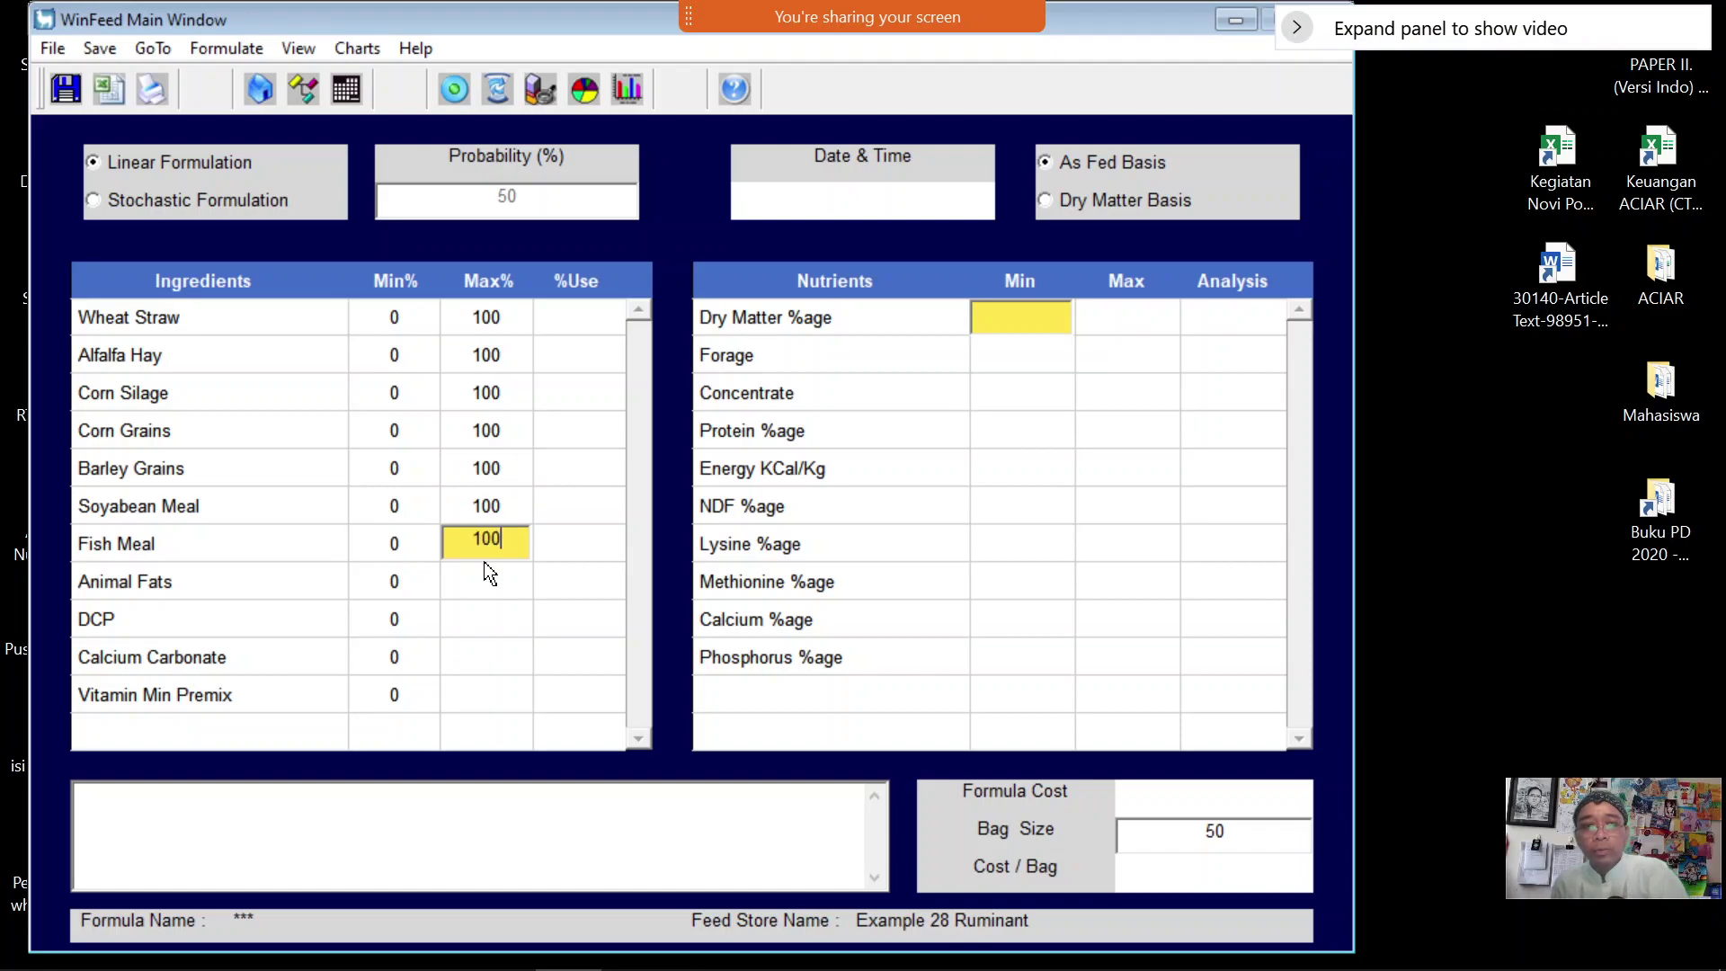
left_click(488, 580)
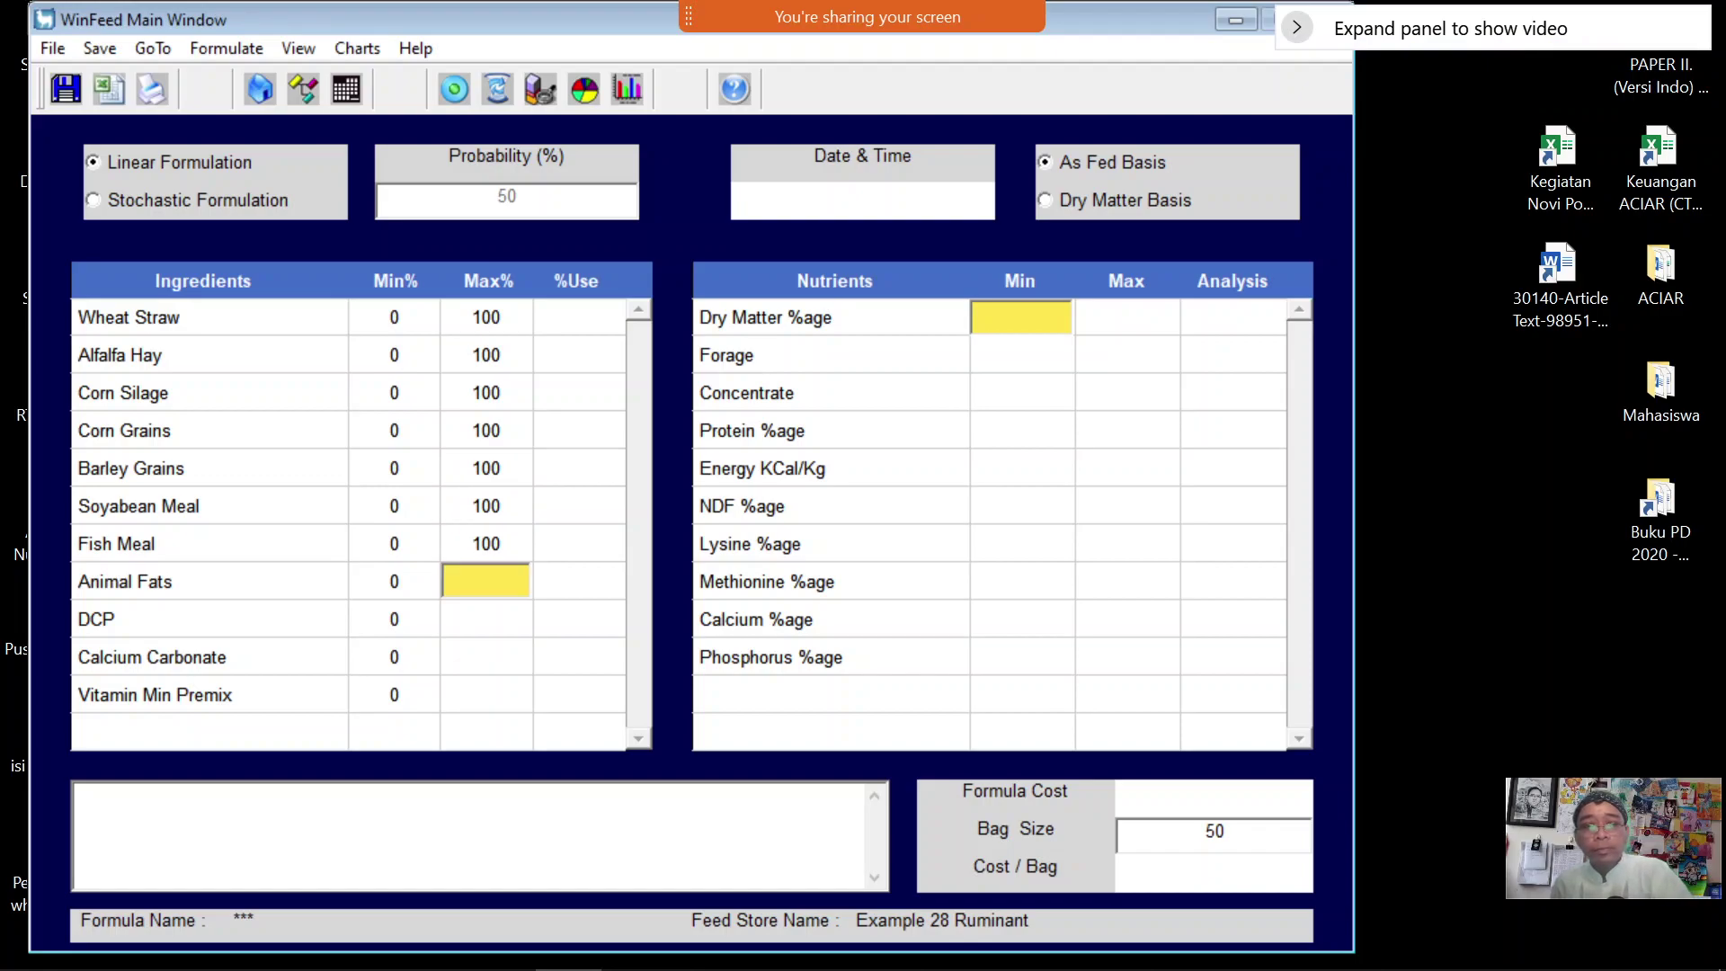
type("100")
left_click(476, 621)
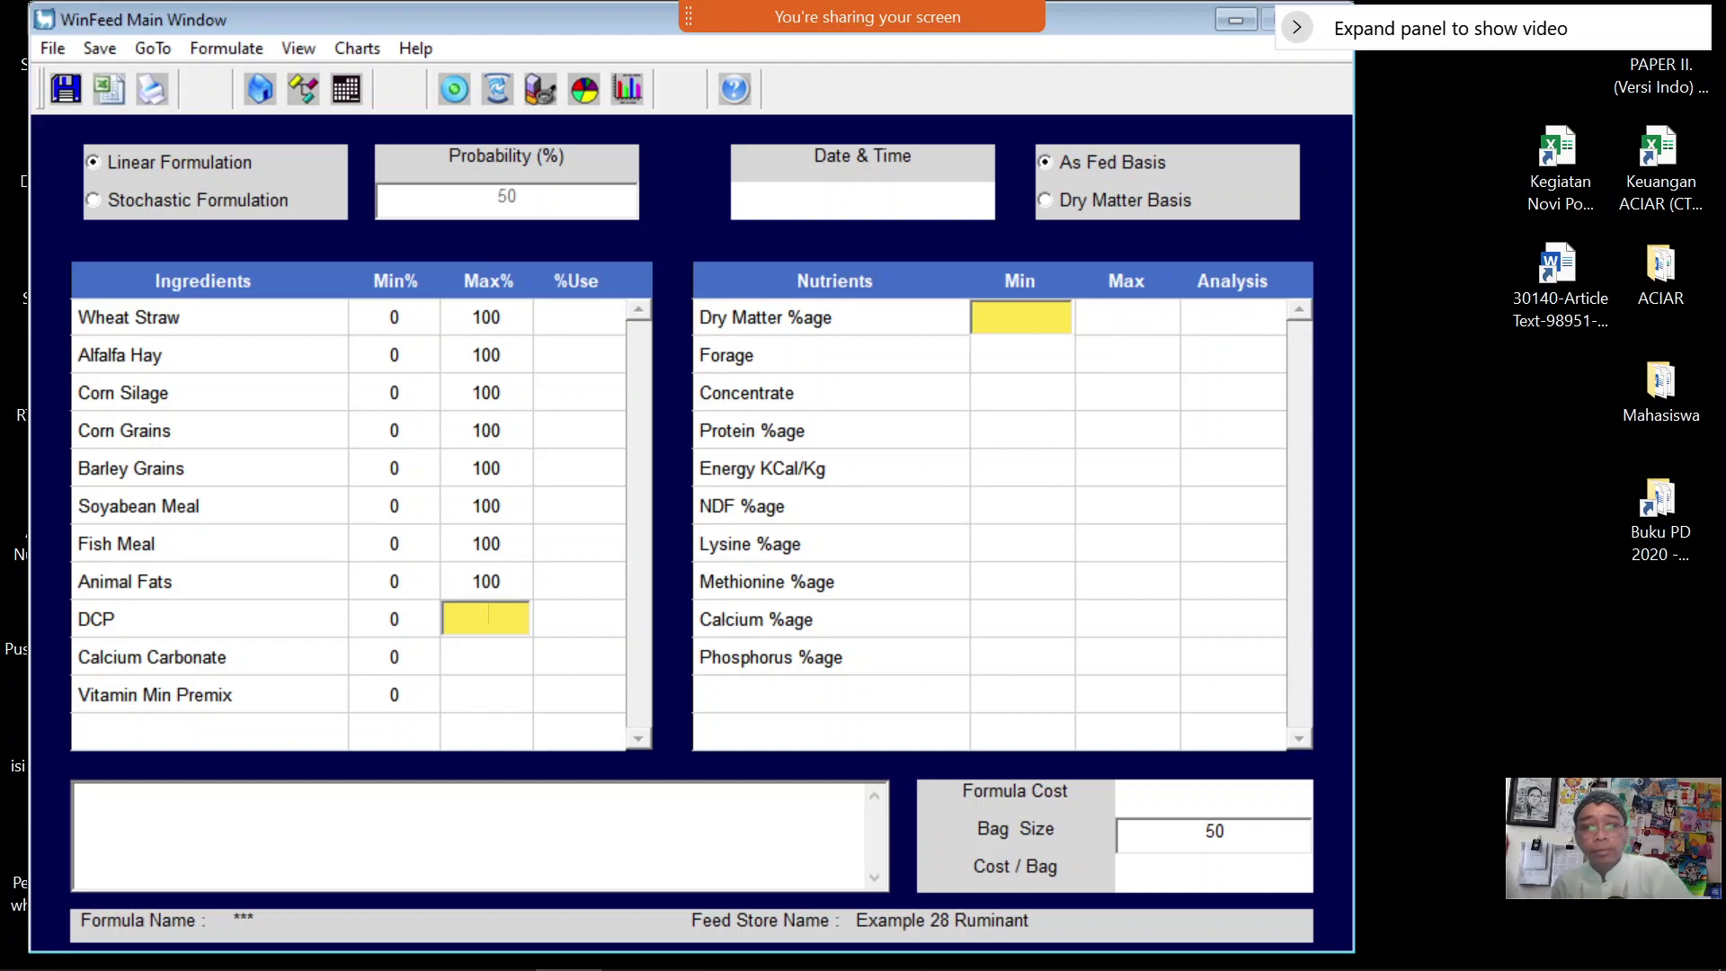
type("100")
left_click(481, 655)
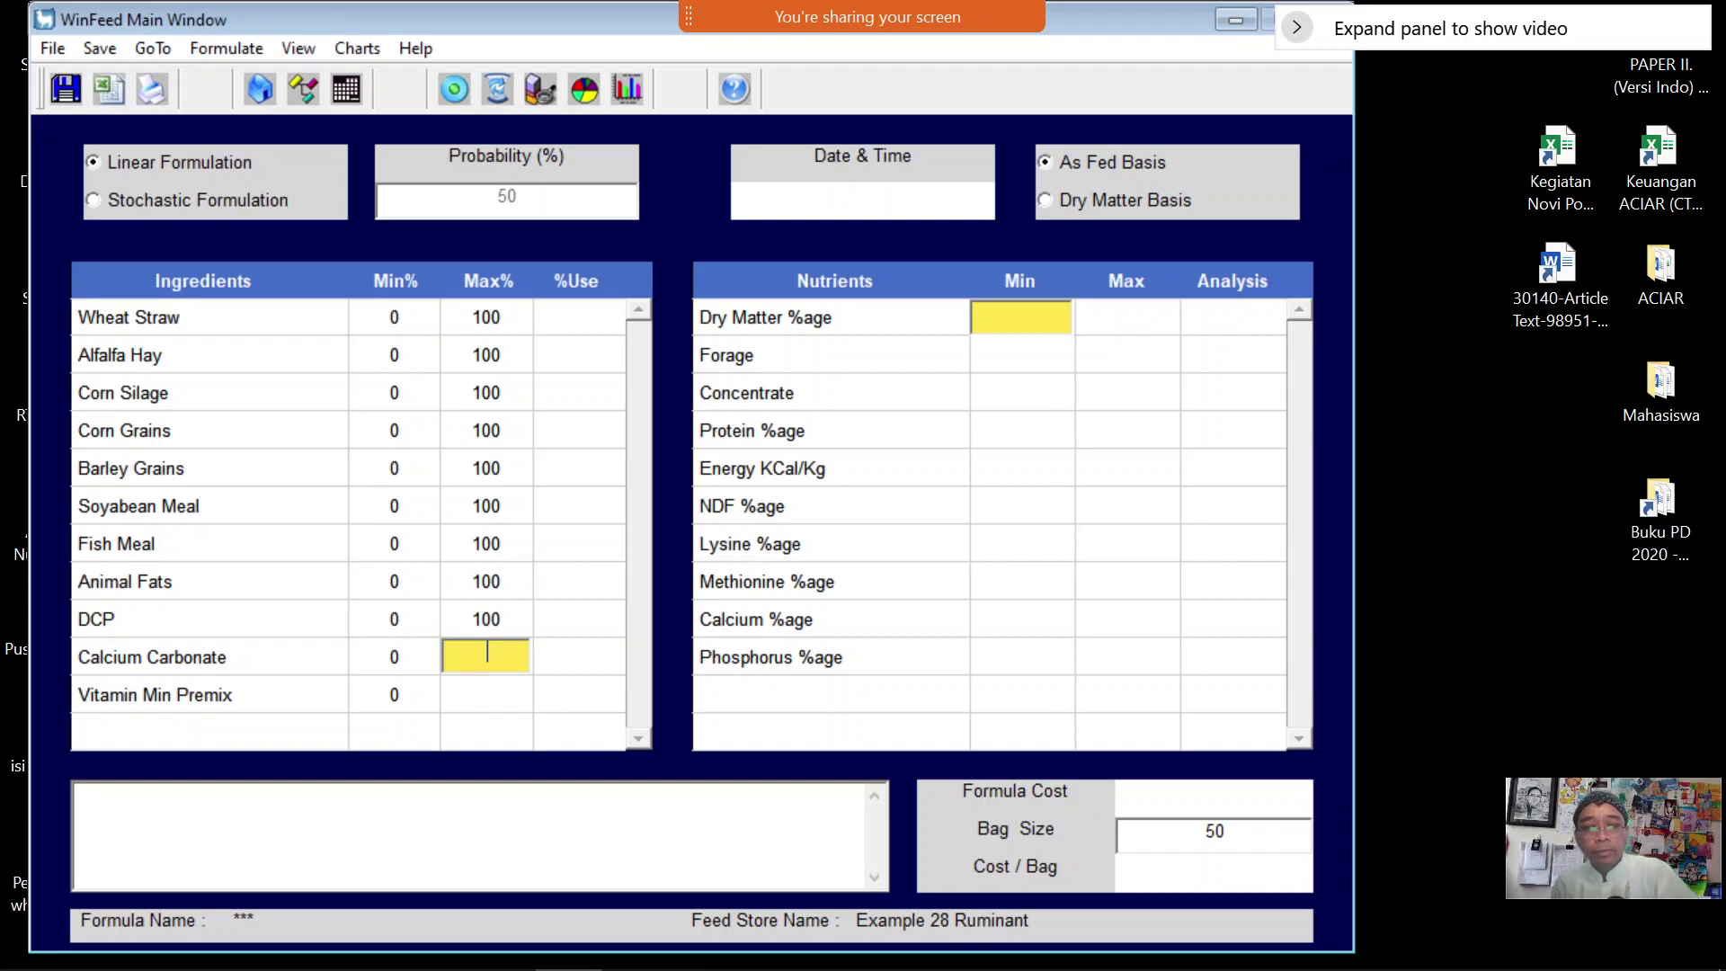
type("100")
left_click(488, 691)
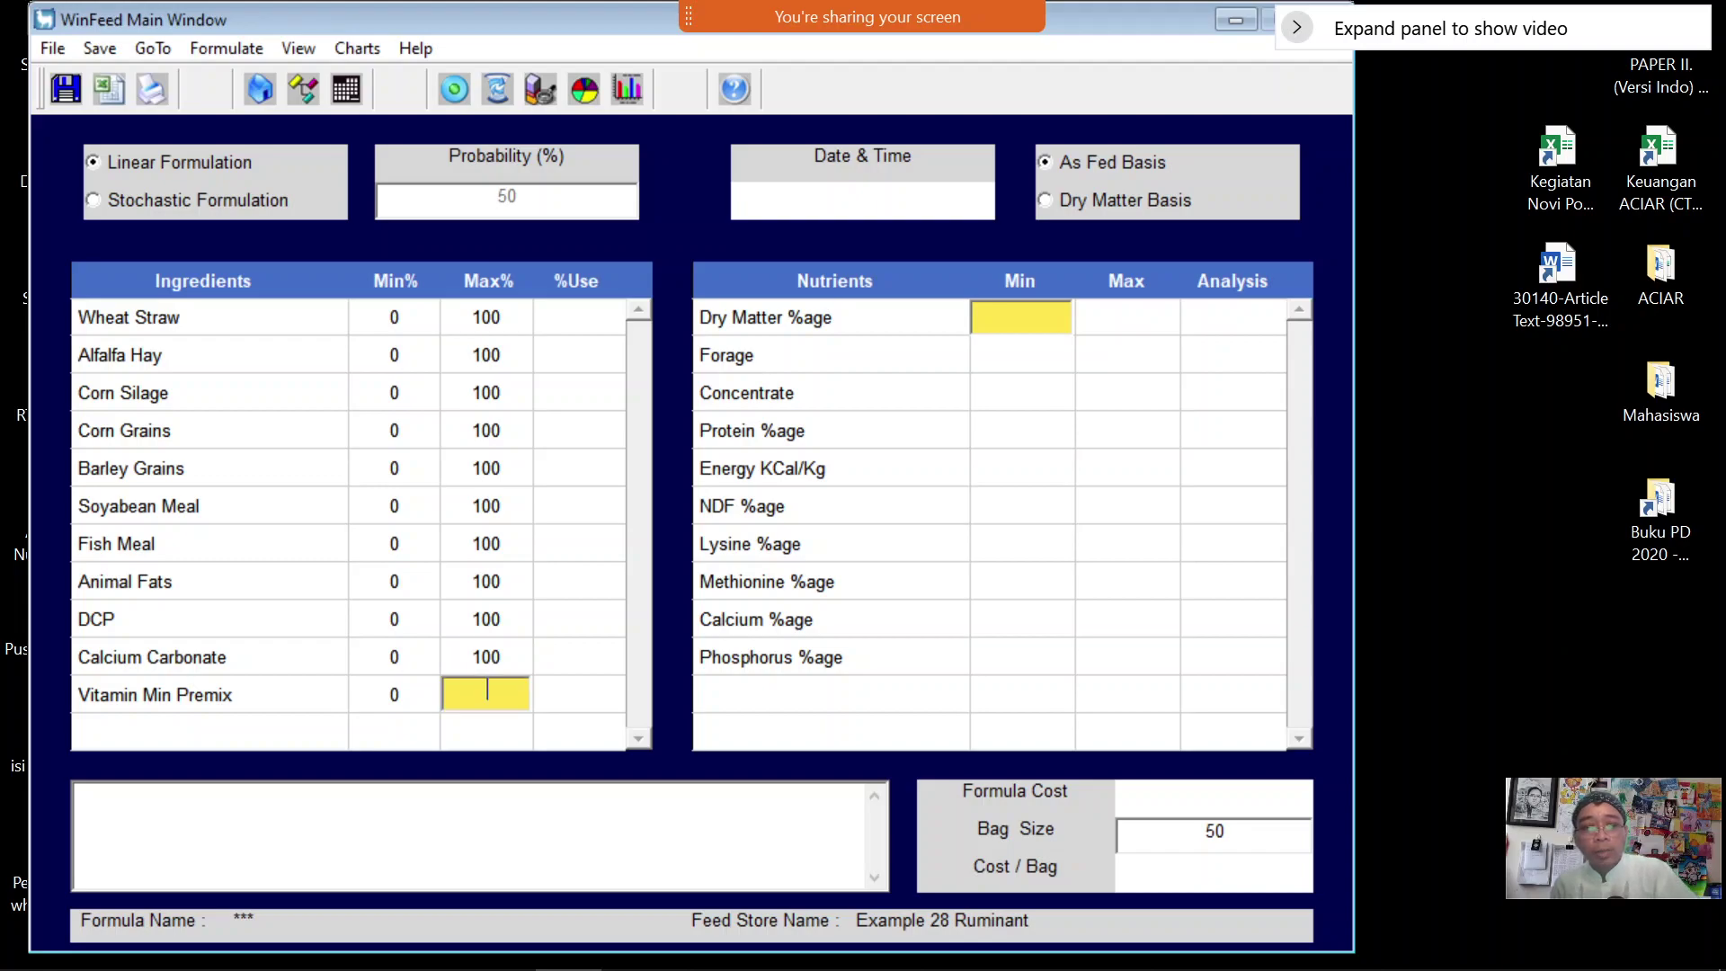
type("100")
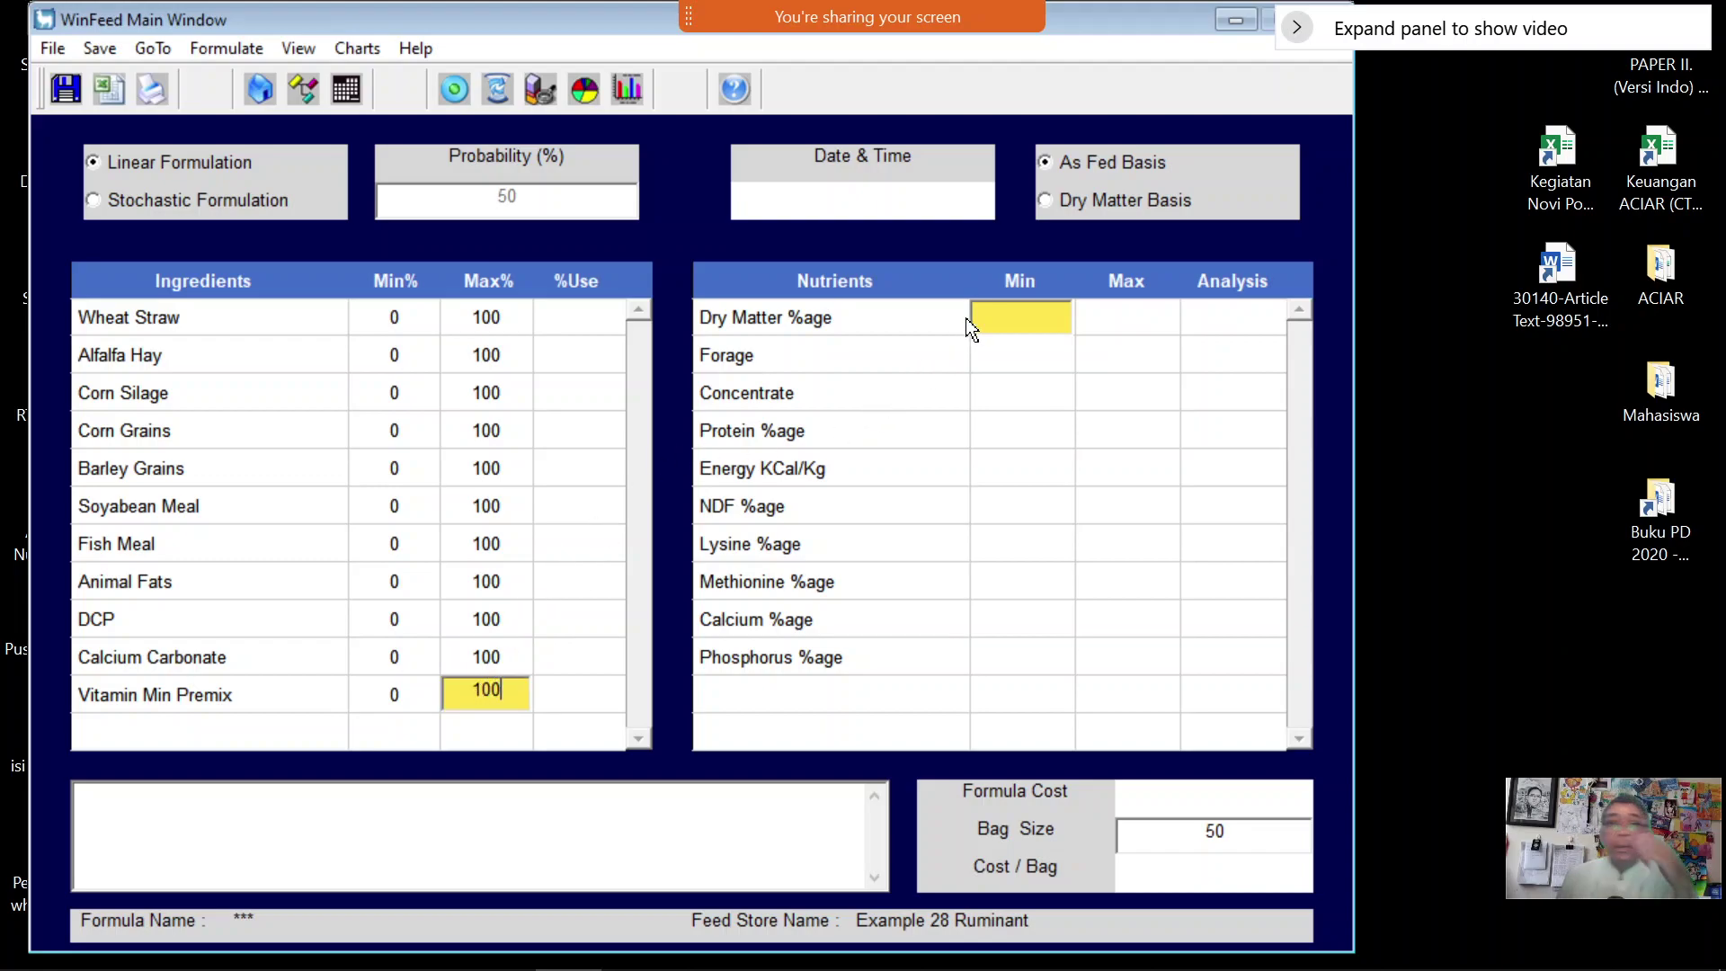
Switch the formulation to dry matter basis and set the minimum to 50 for both Forage and Concentrate
left_click(1064, 207)
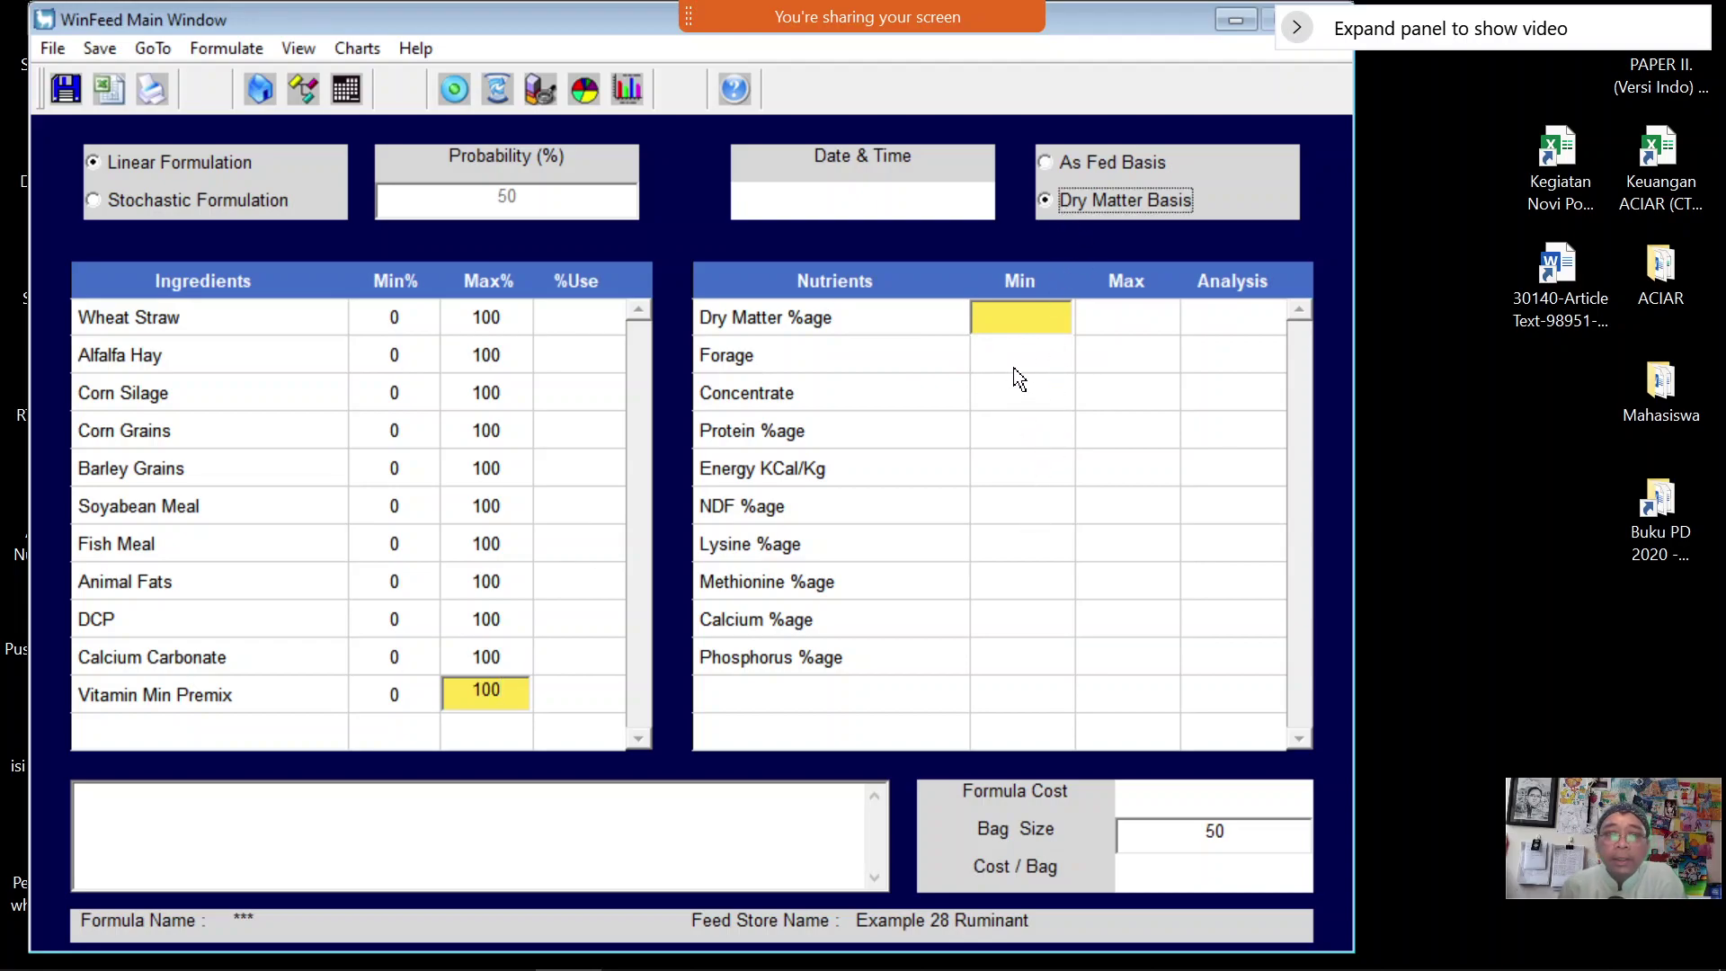
left_click(1030, 360)
left_click(1030, 392)
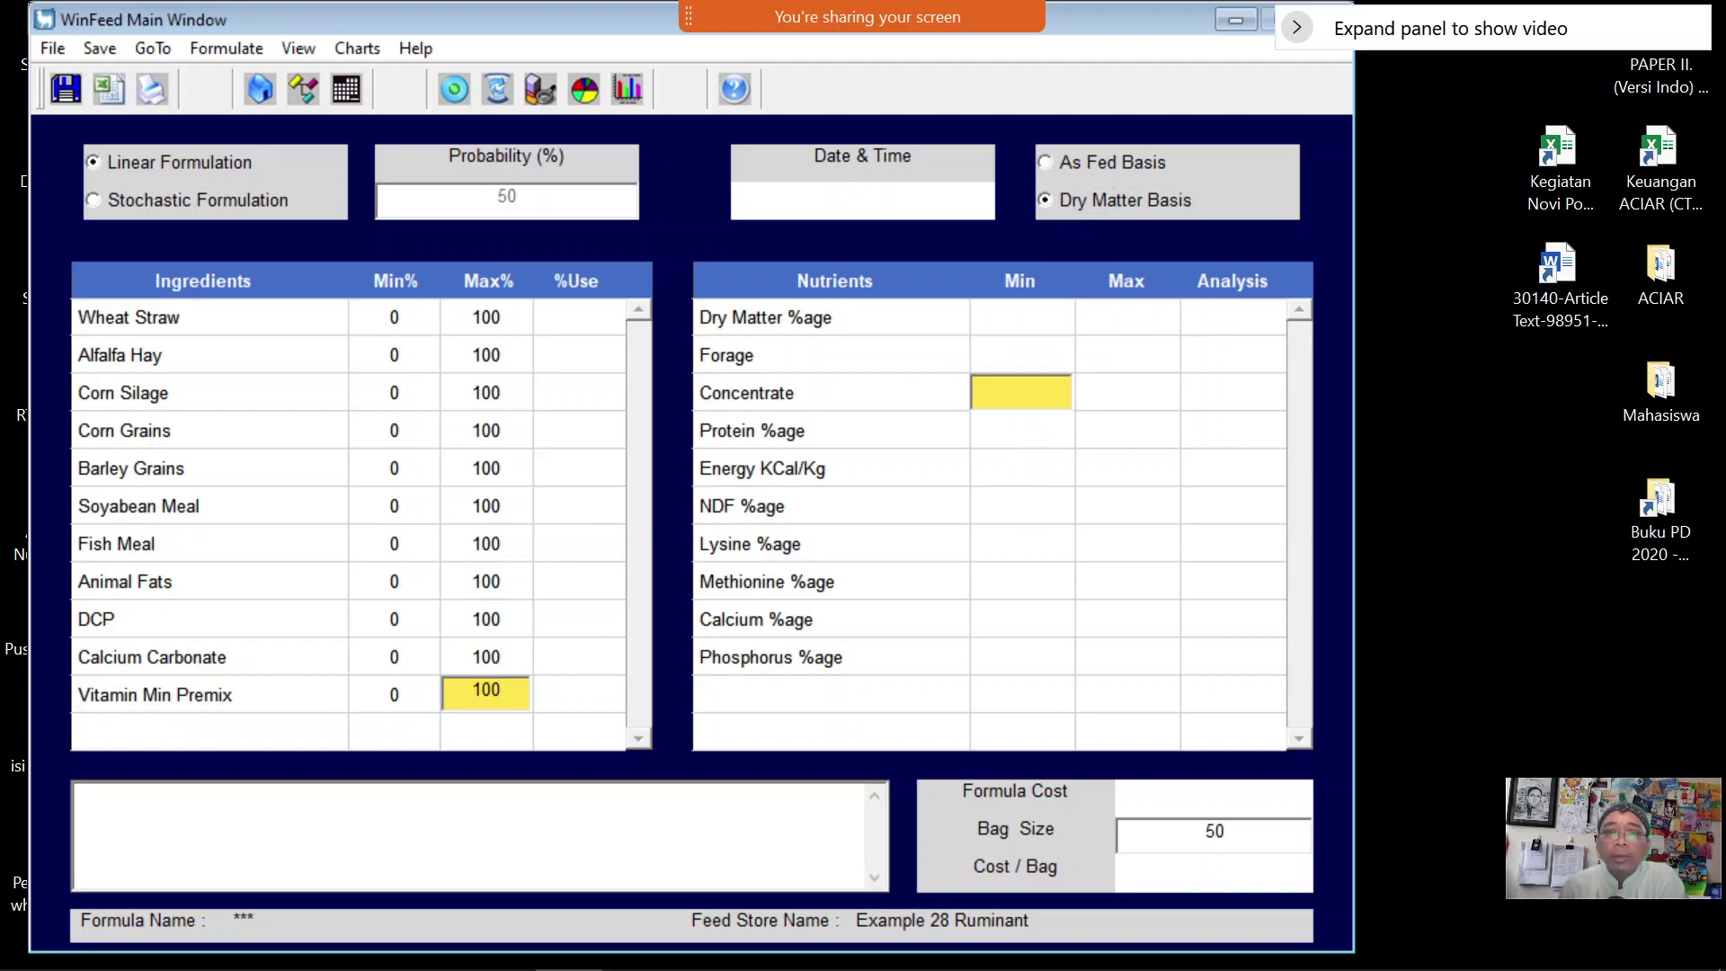
type("80")
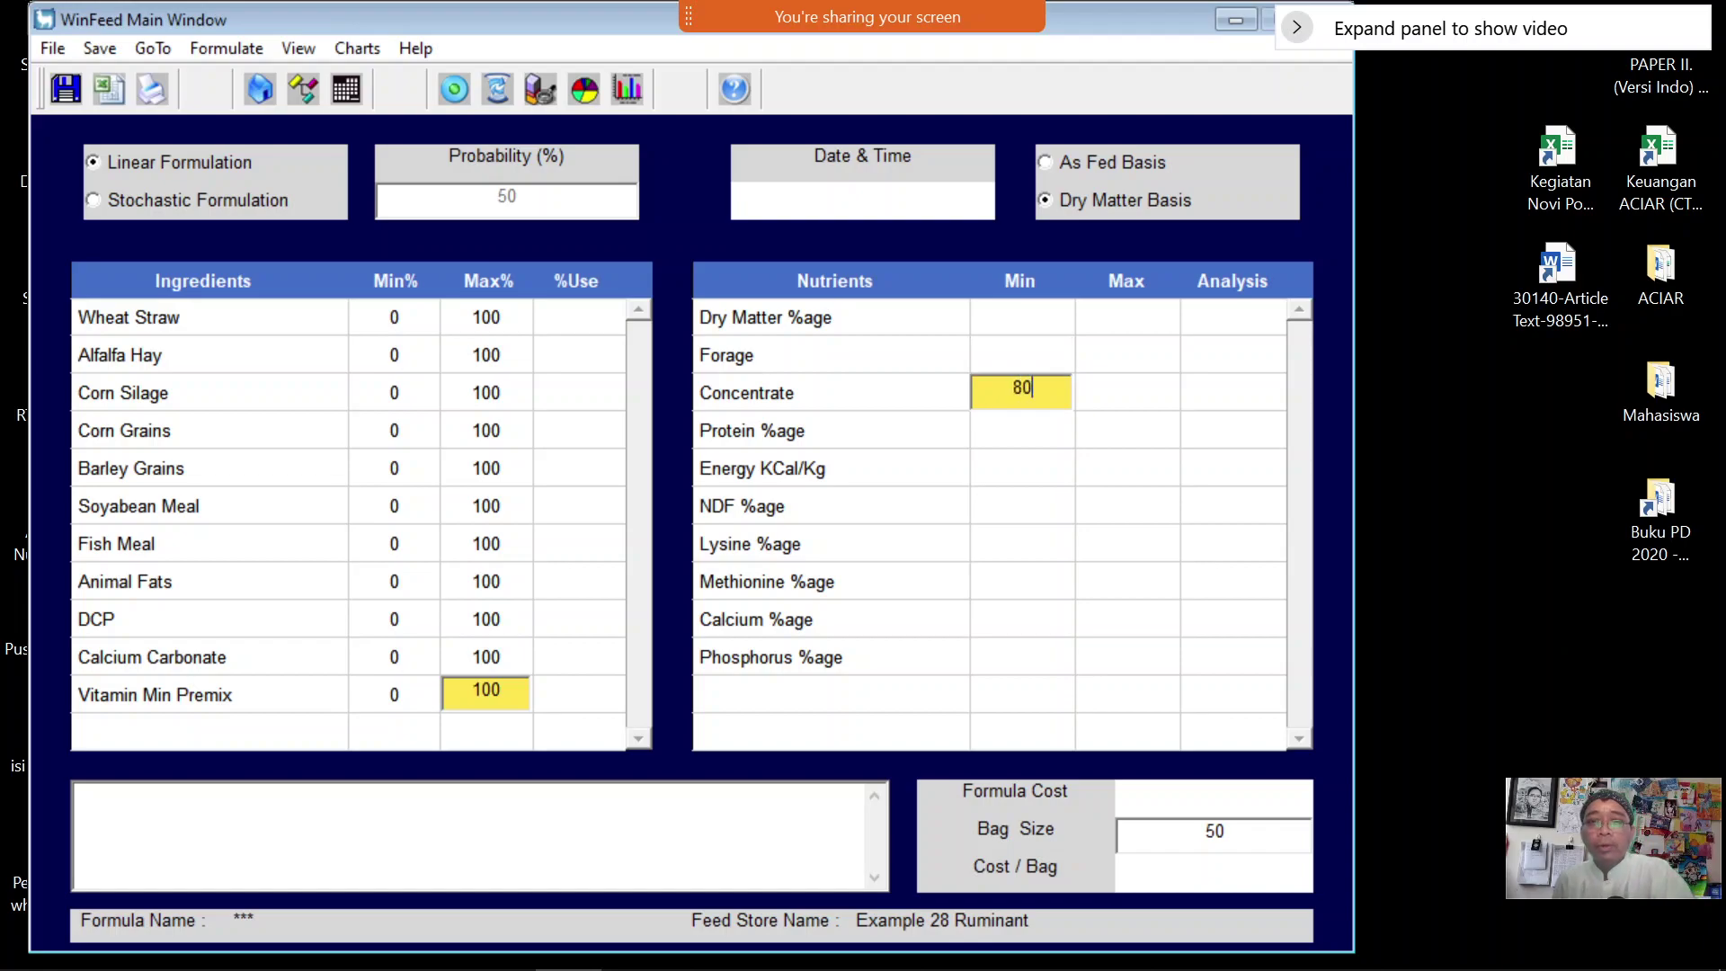
left_click(1029, 363)
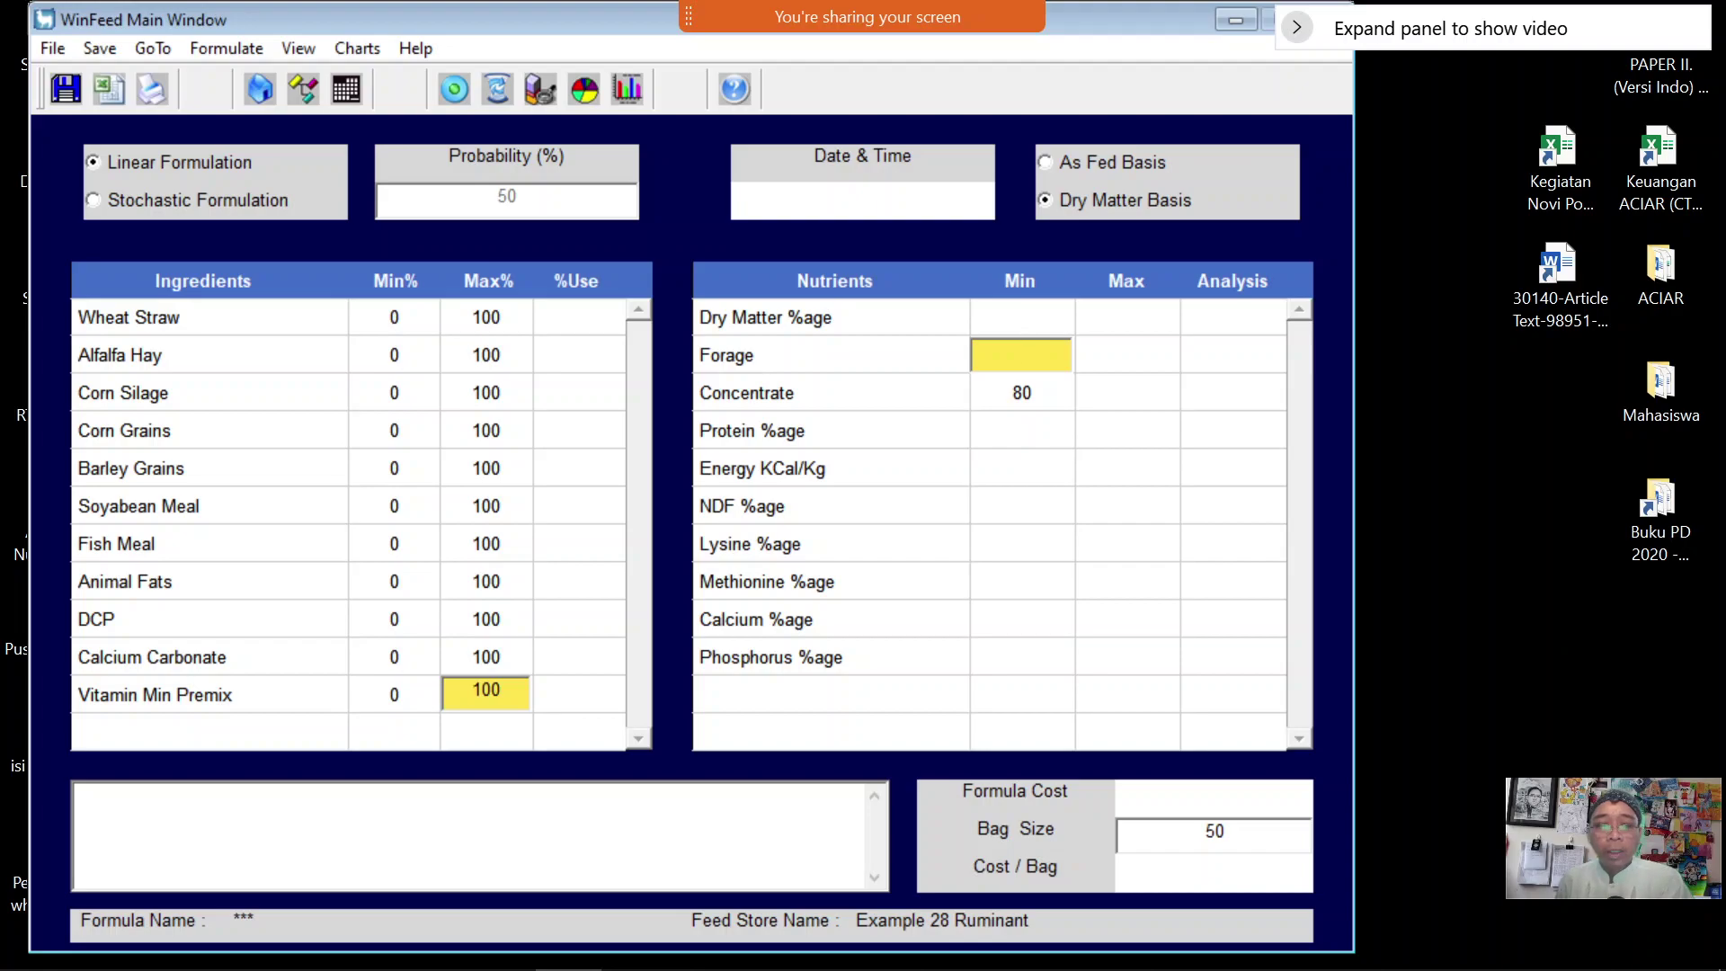
type("5")
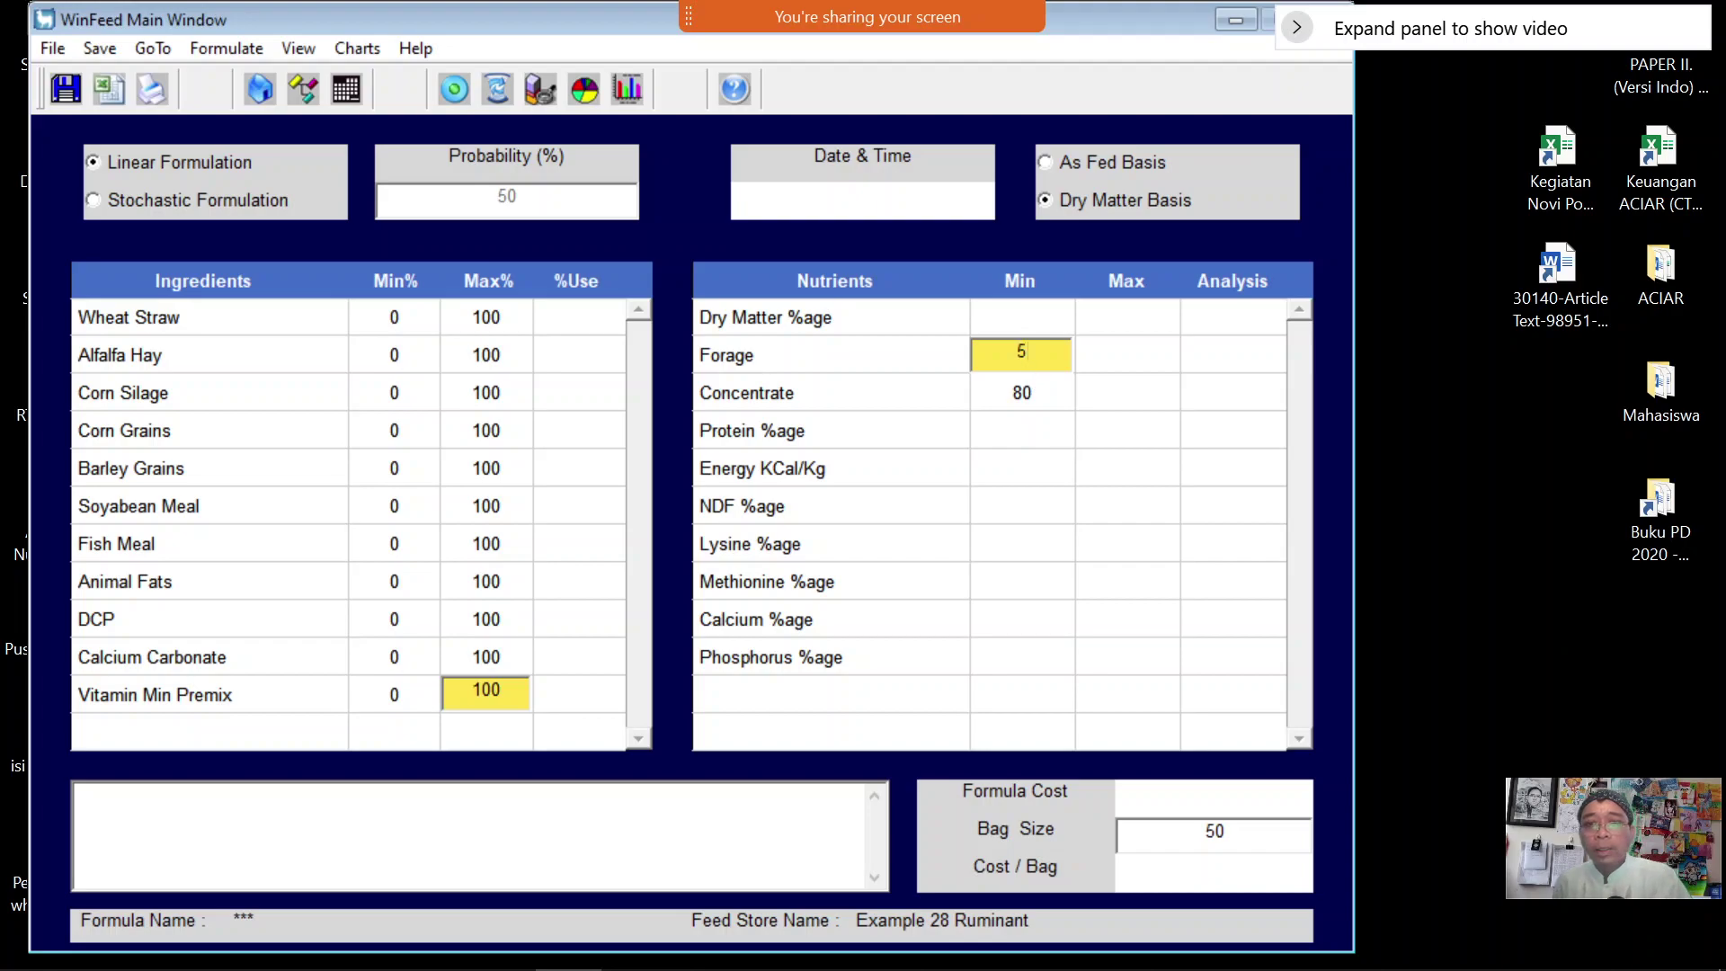
type("0")
left_click(1021, 393)
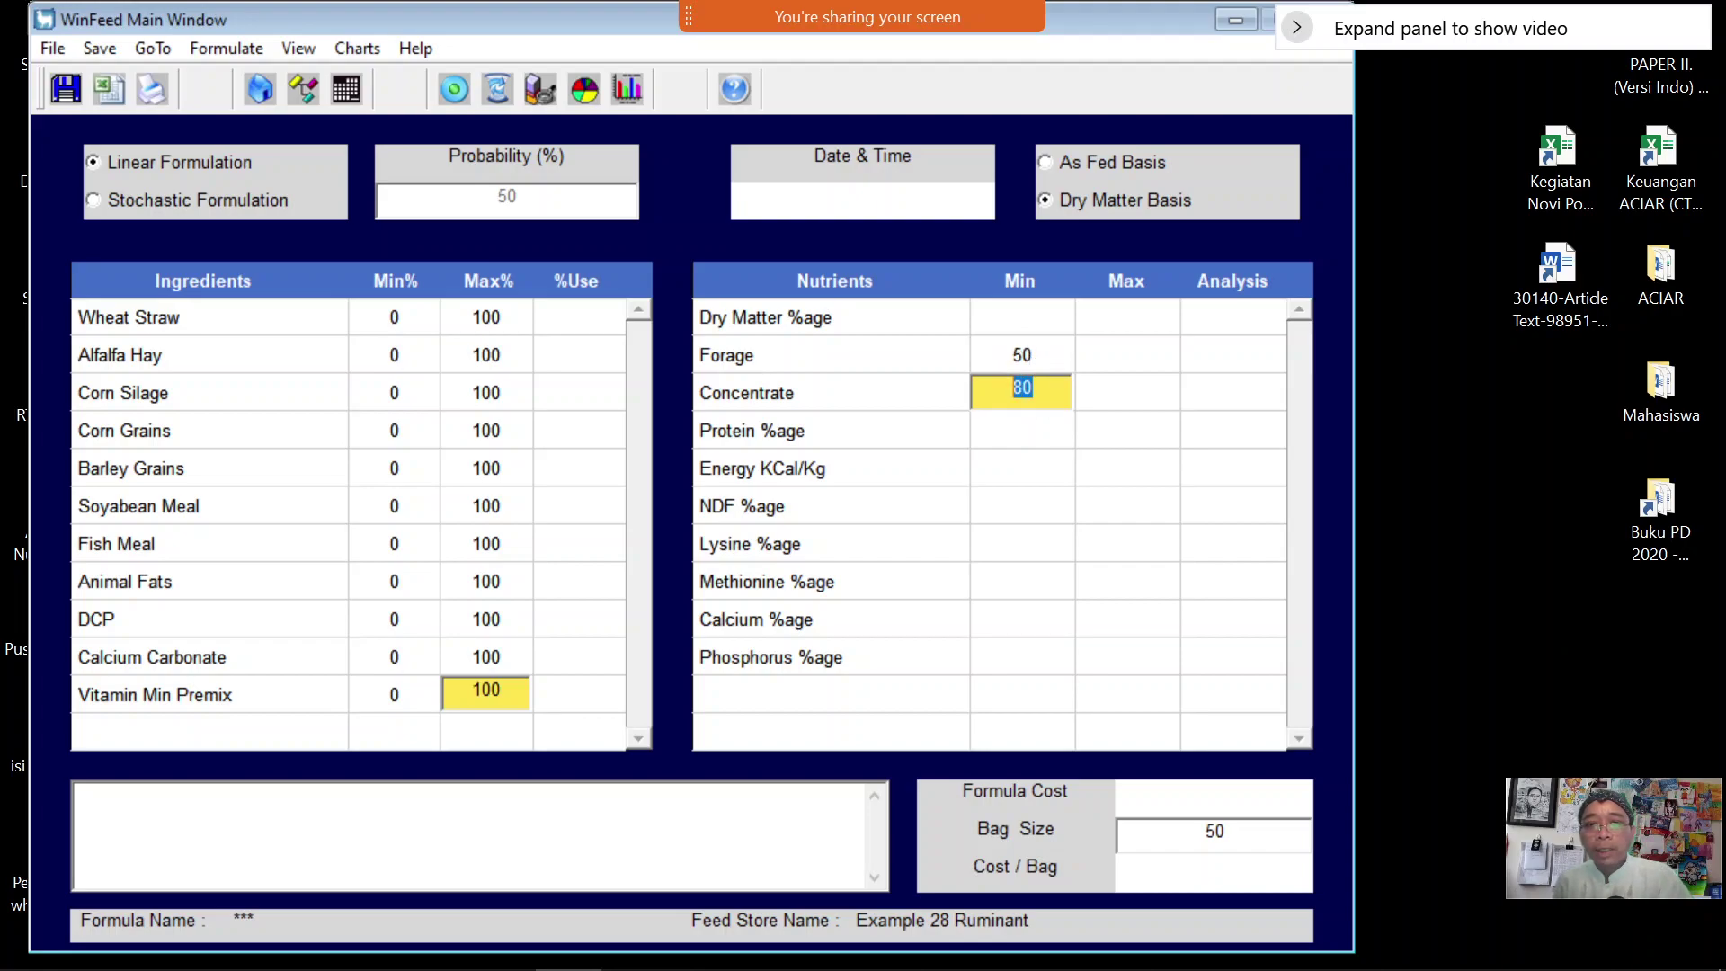
type("50")
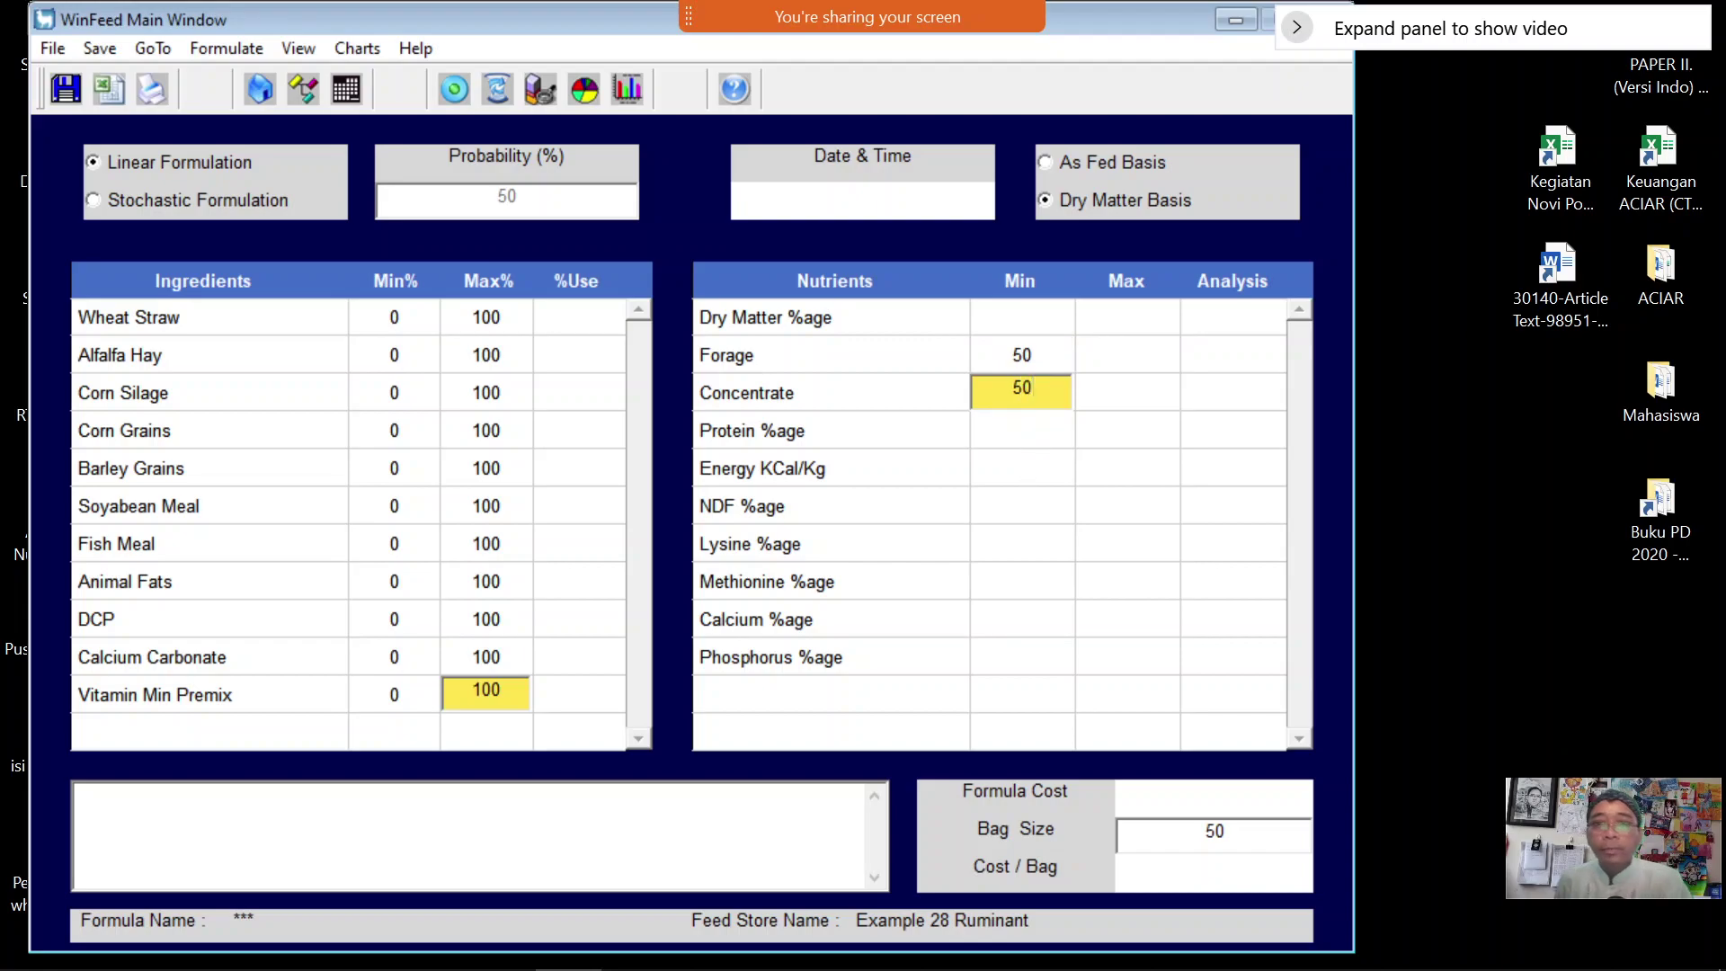
Set the maximum limit of the Forage nutrient to 100
left_click(1035, 356)
double_click(1032, 351)
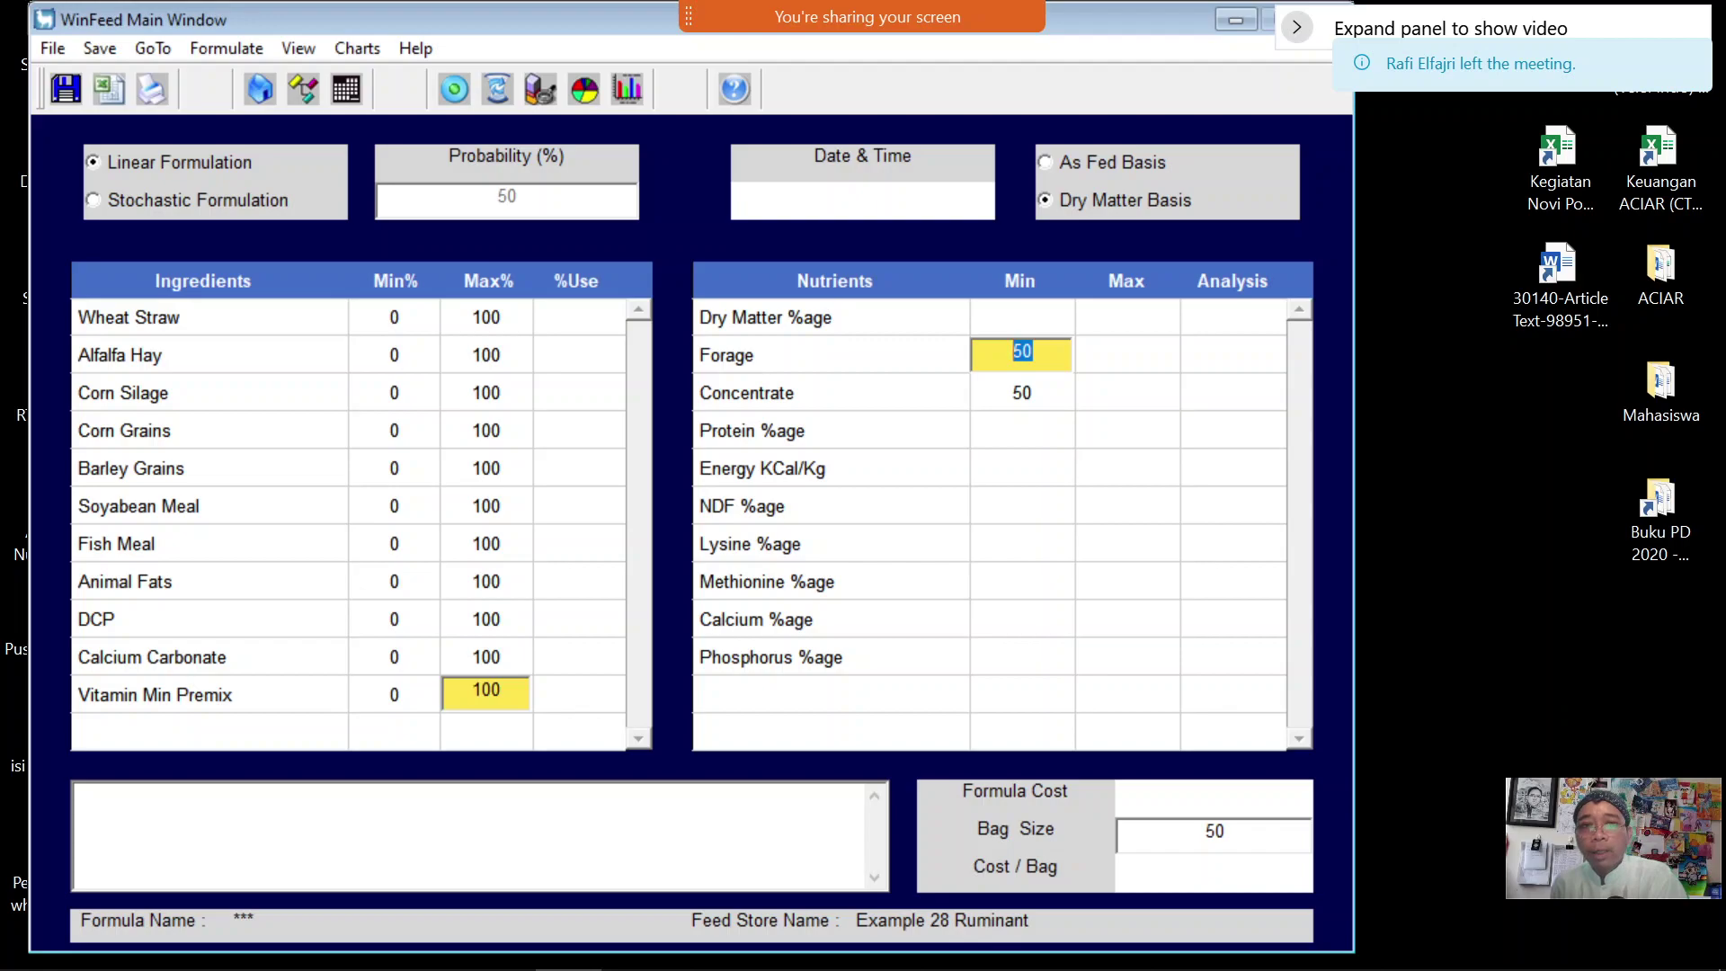
left_click(1125, 355)
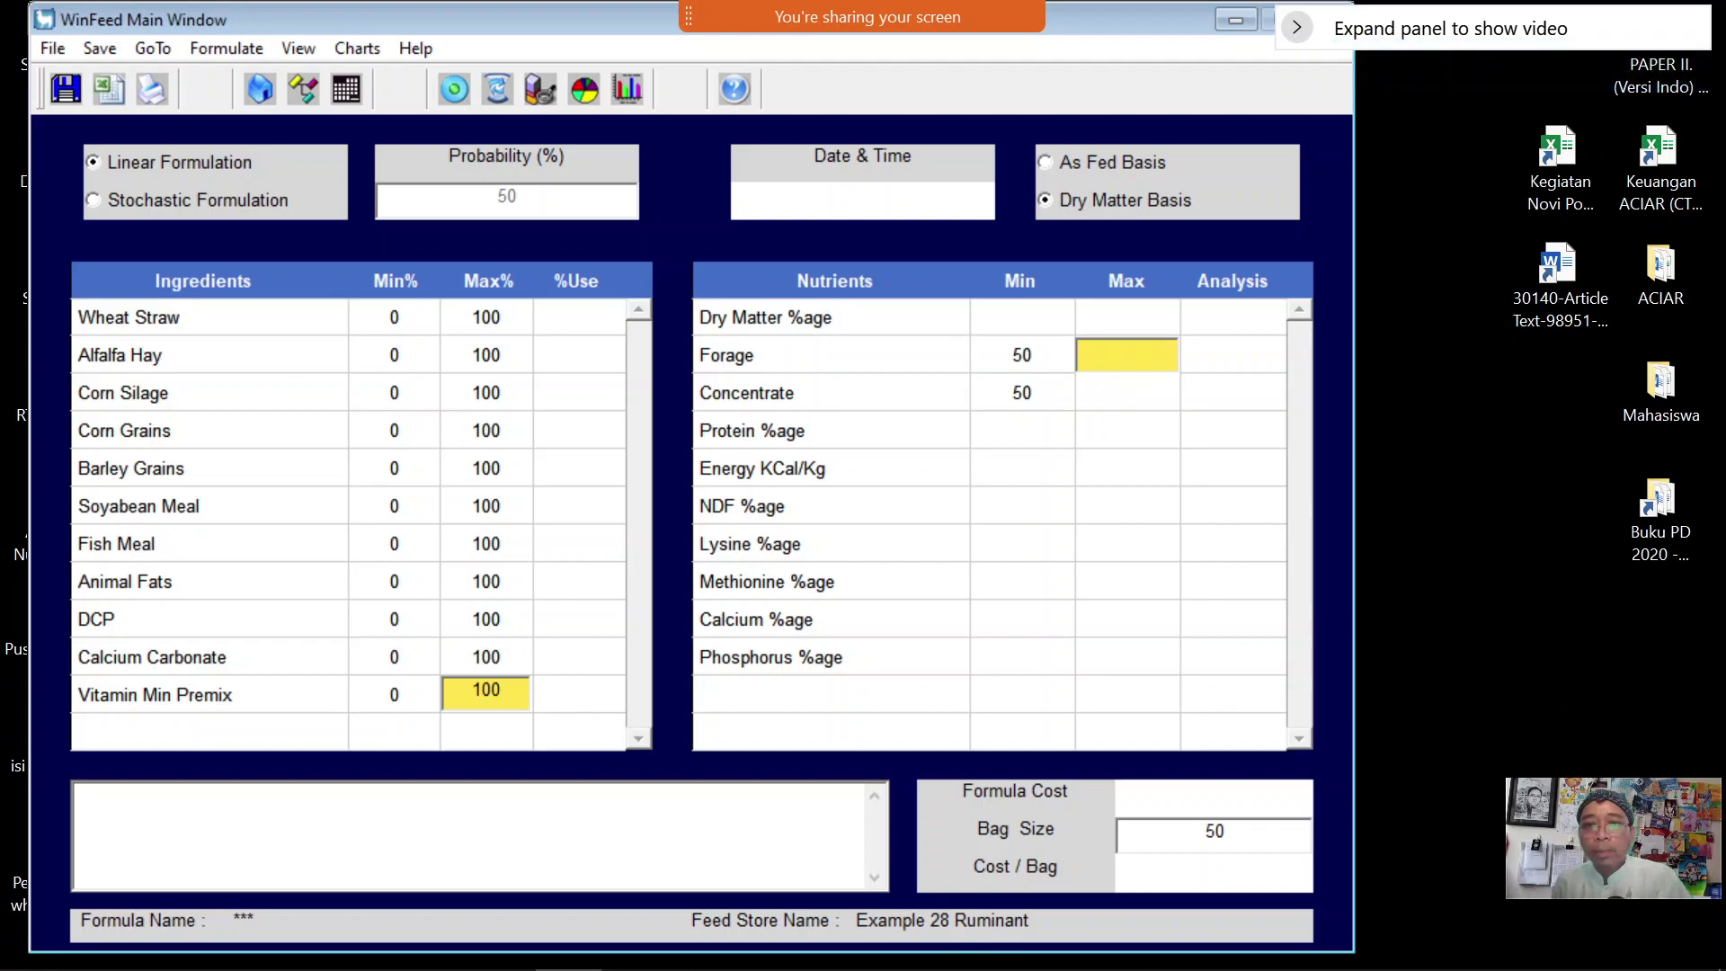
type("100")
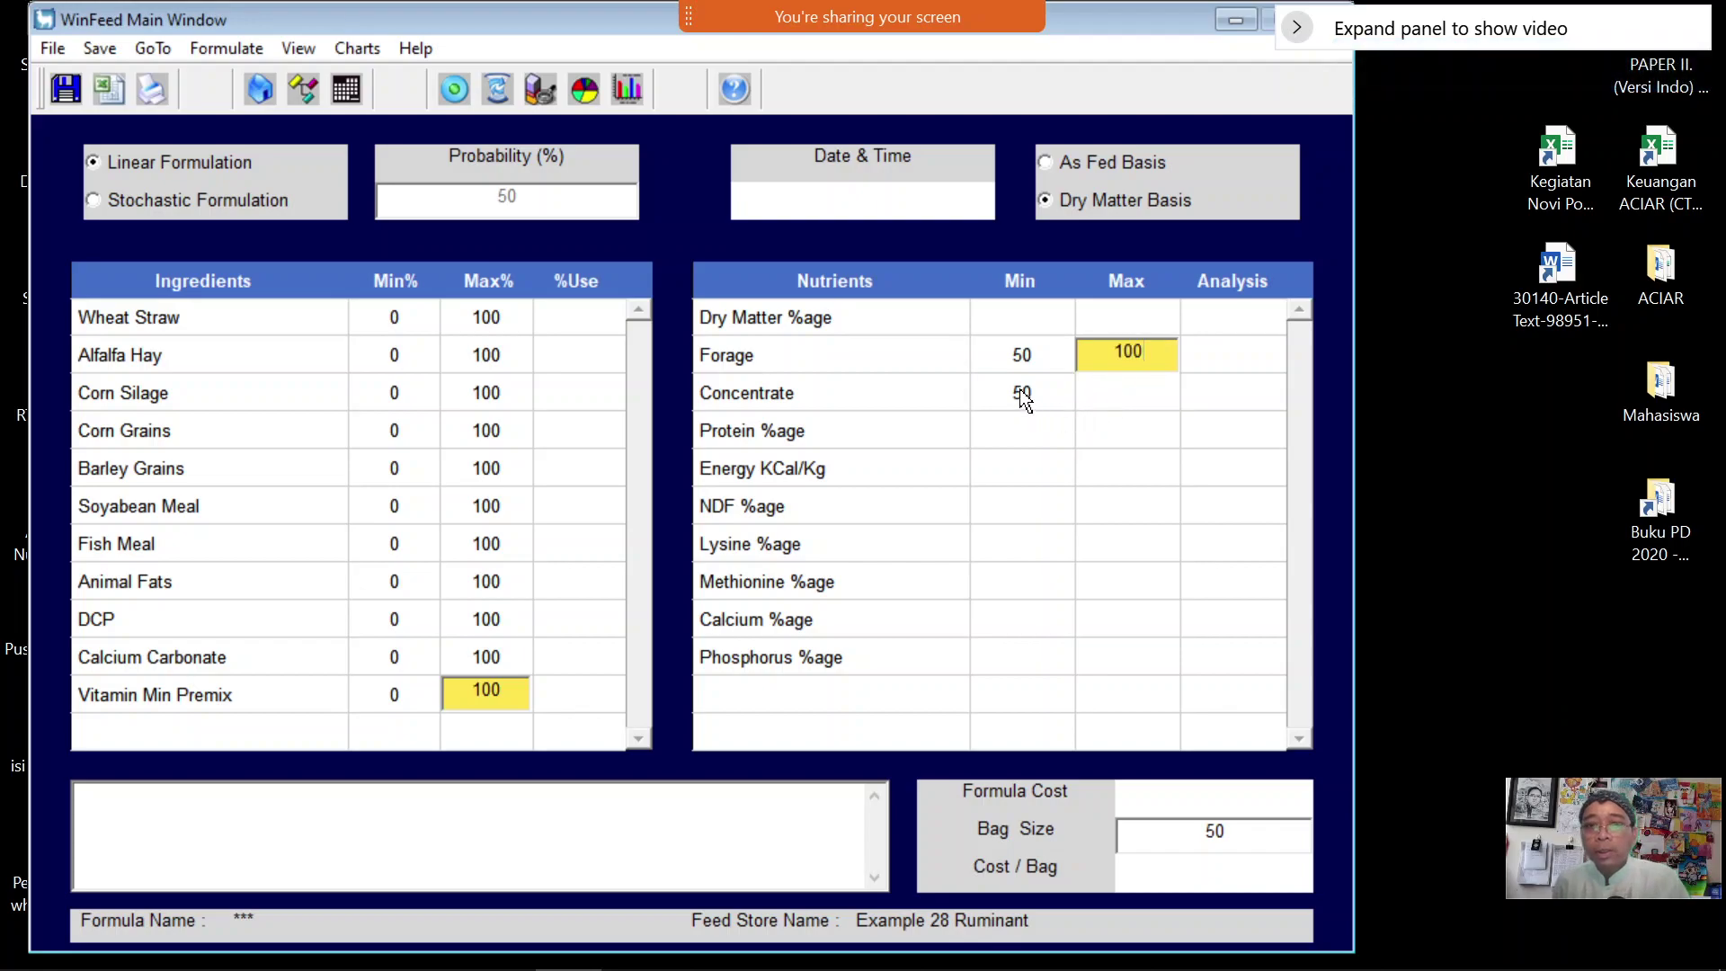
Set the Concentrate limits to a minimum of 0 and a maximum of 50
left_click(1022, 390)
double_click(1022, 386)
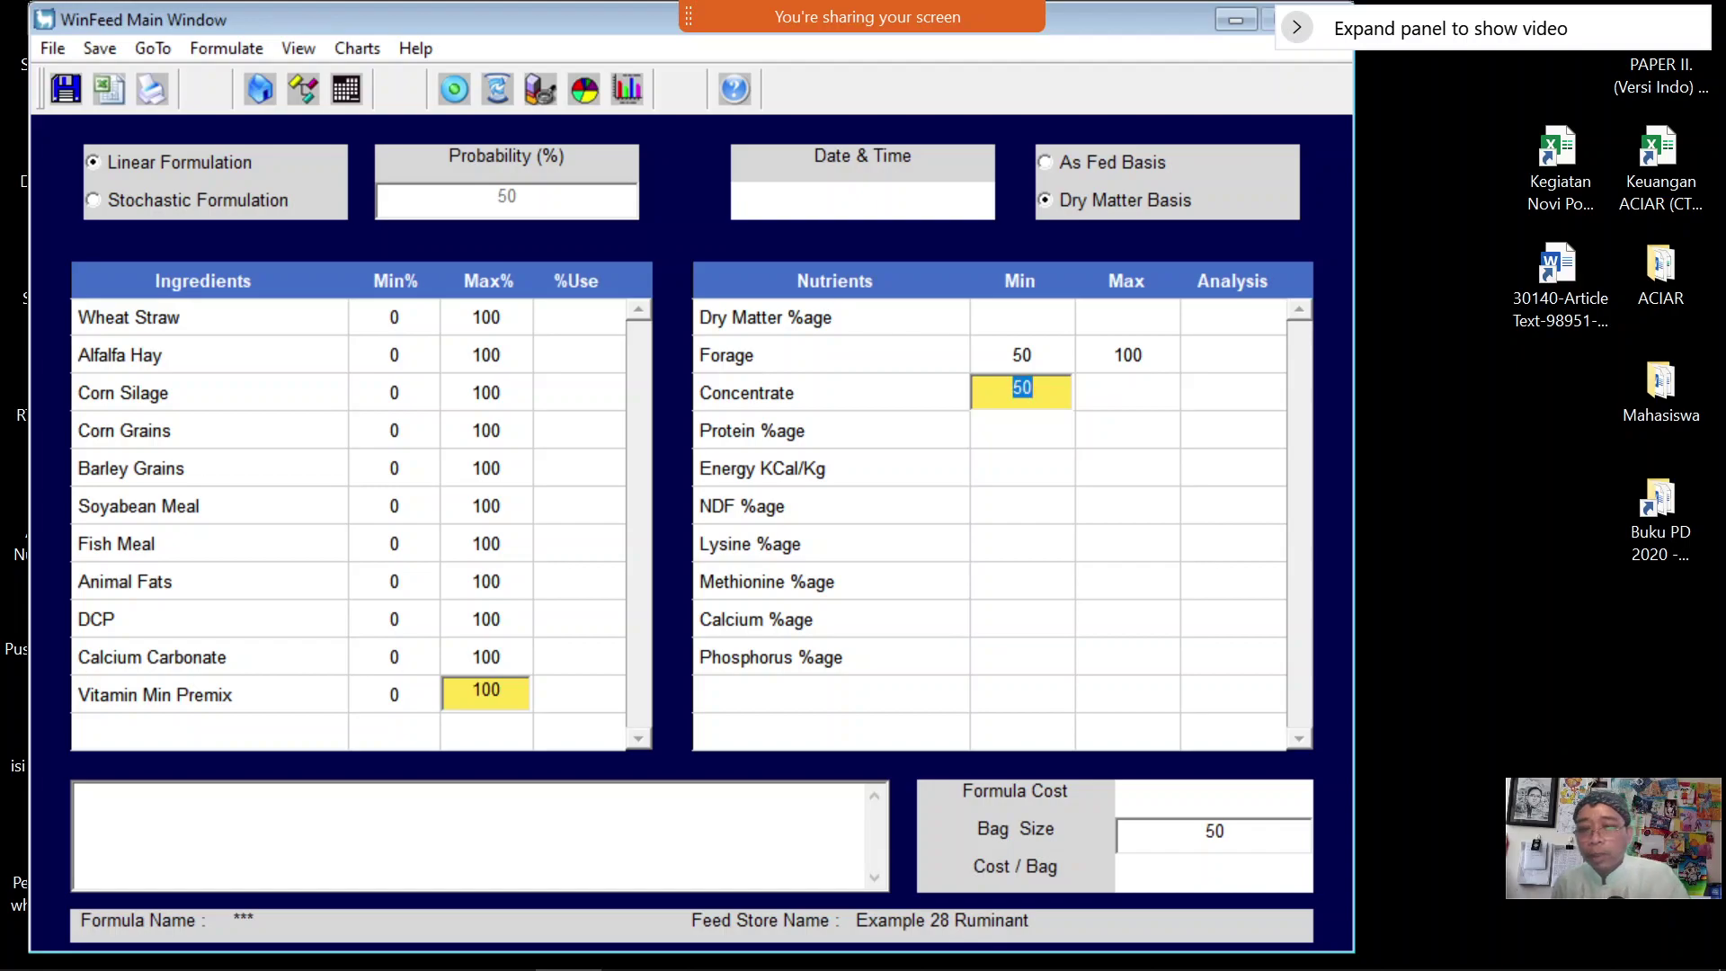
type("0")
left_click(1141, 402)
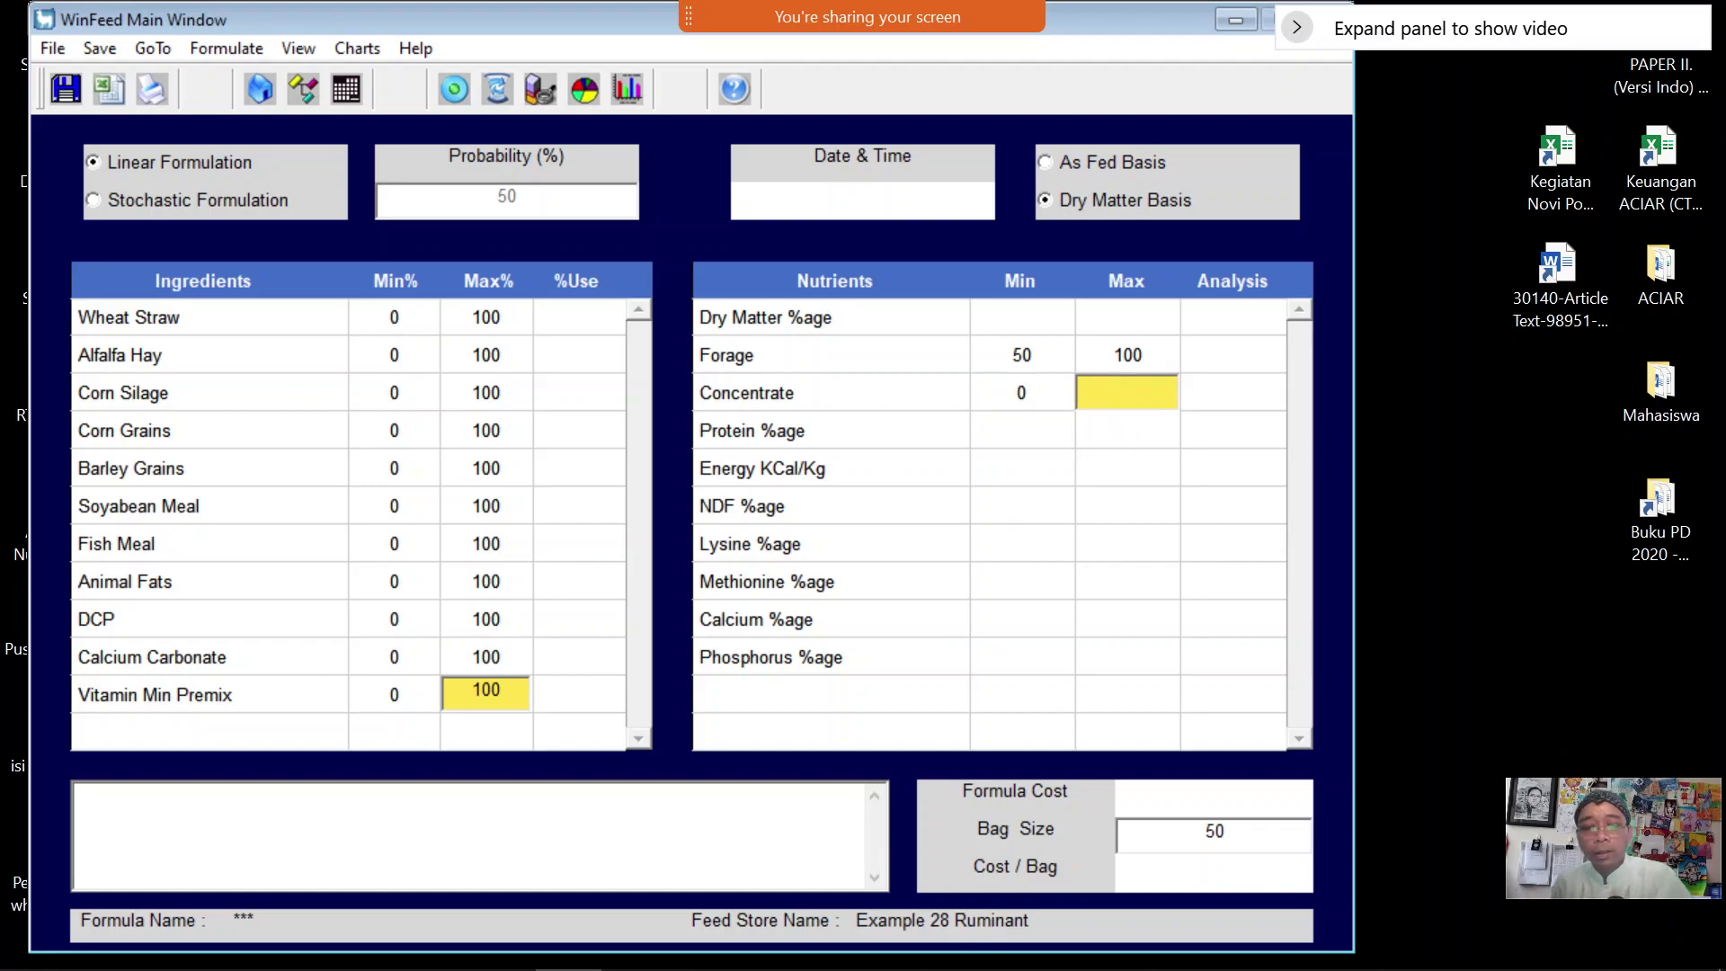
type("50")
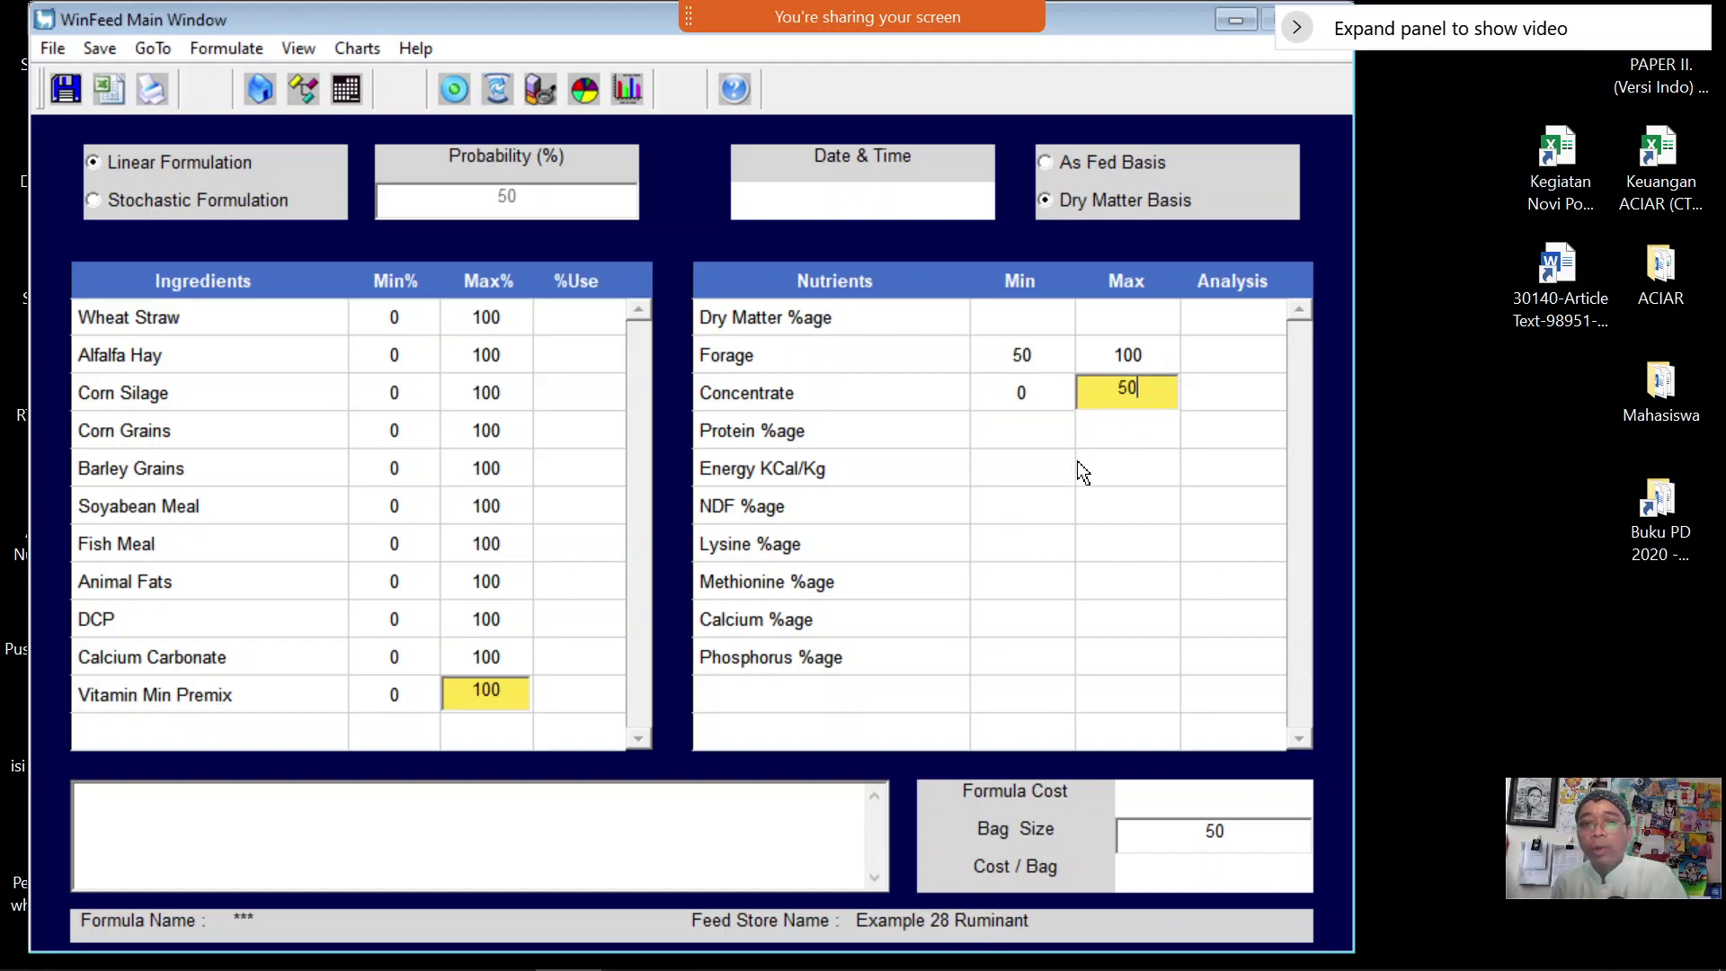
Set the Protein %age limits to a minimum of 10 and a maximum of 15
left_click(1016, 433)
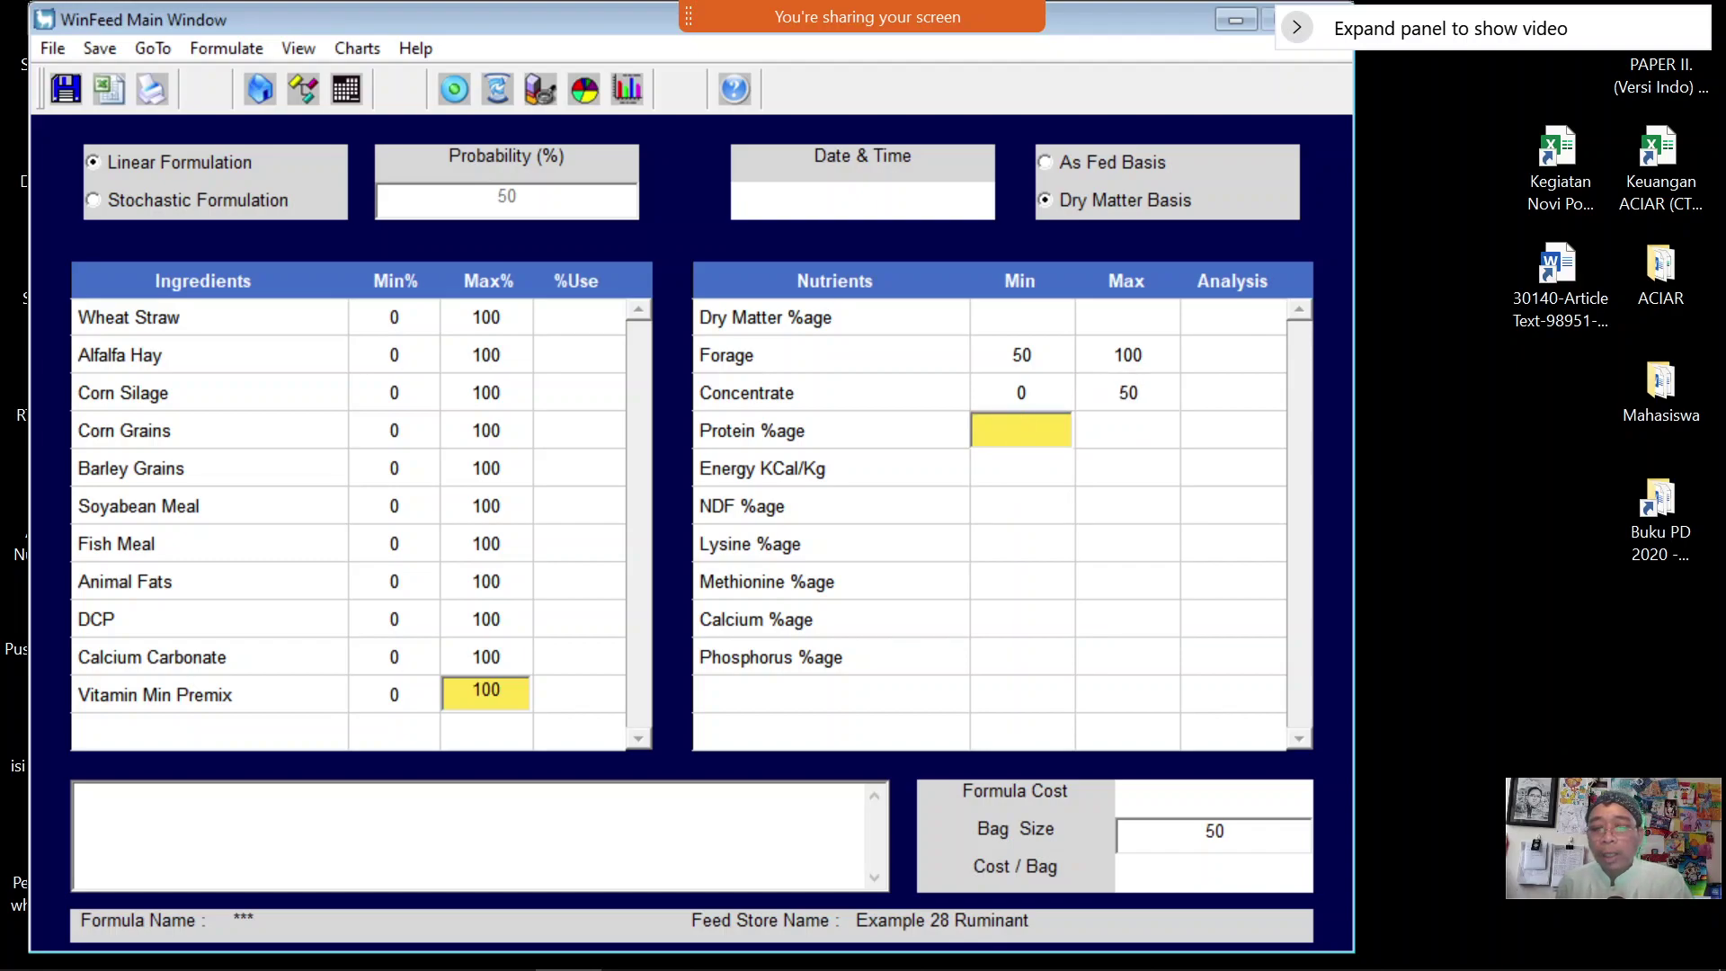
type("10")
left_click(1125, 441)
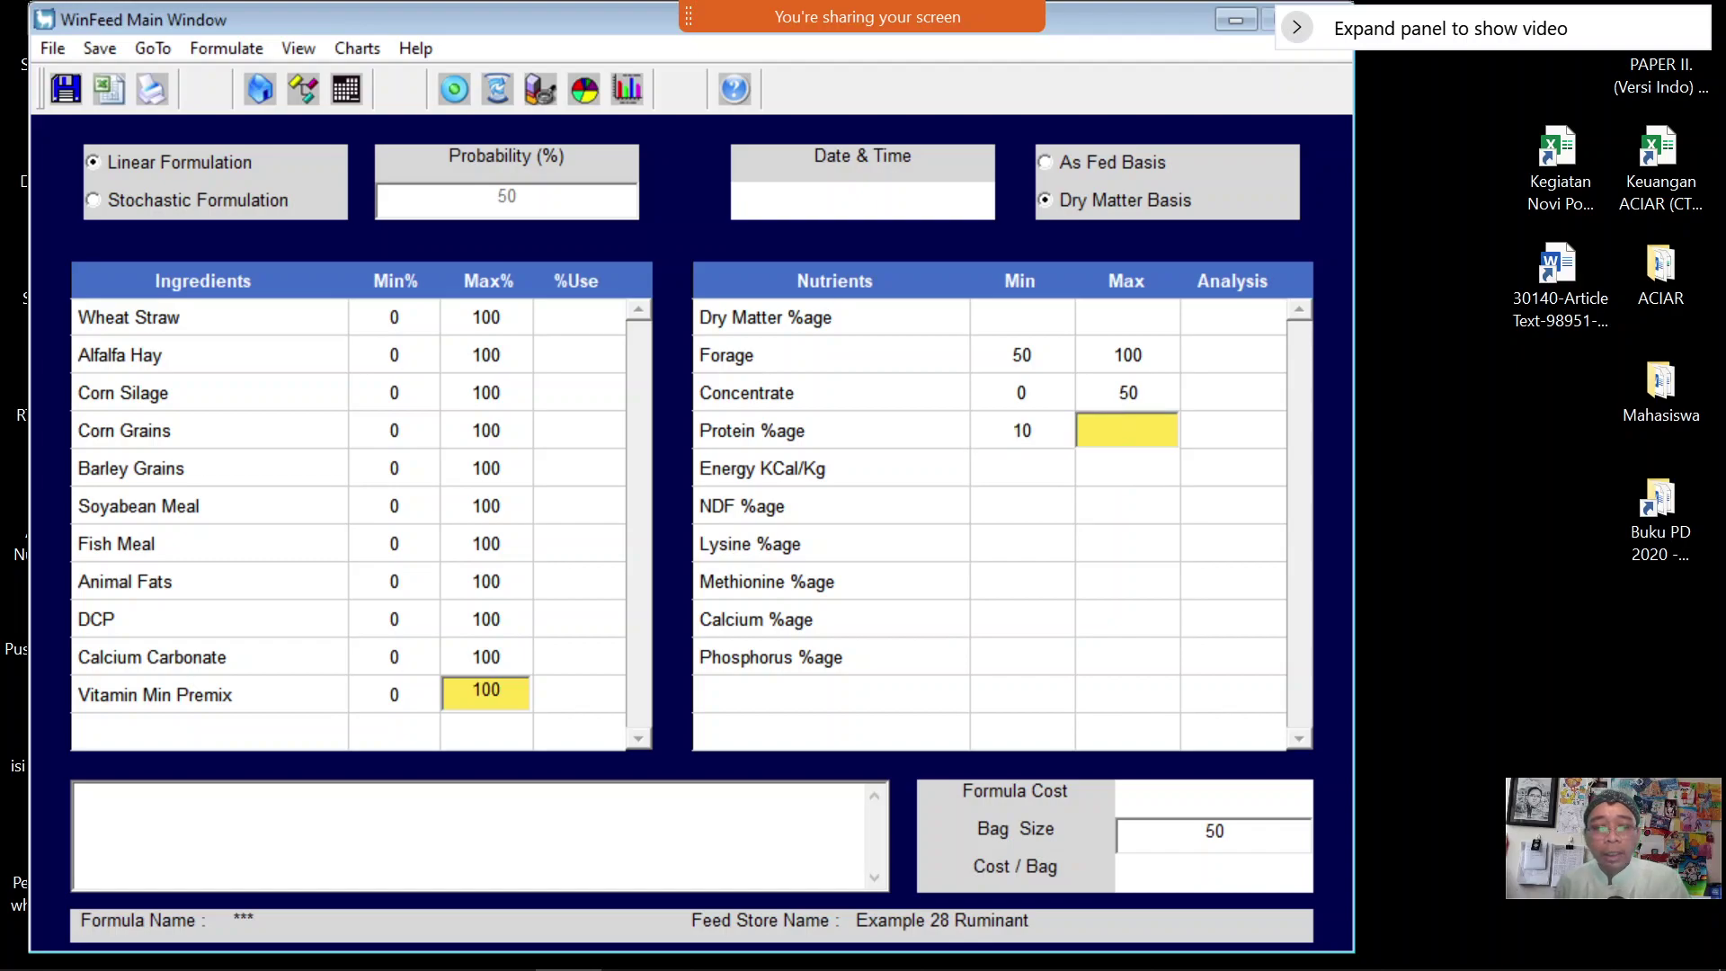
type("15")
Leave the Energy and NDF limits empty and run the linear formulation to calculate ingredient use and nutrient analysis
left_click(1028, 478)
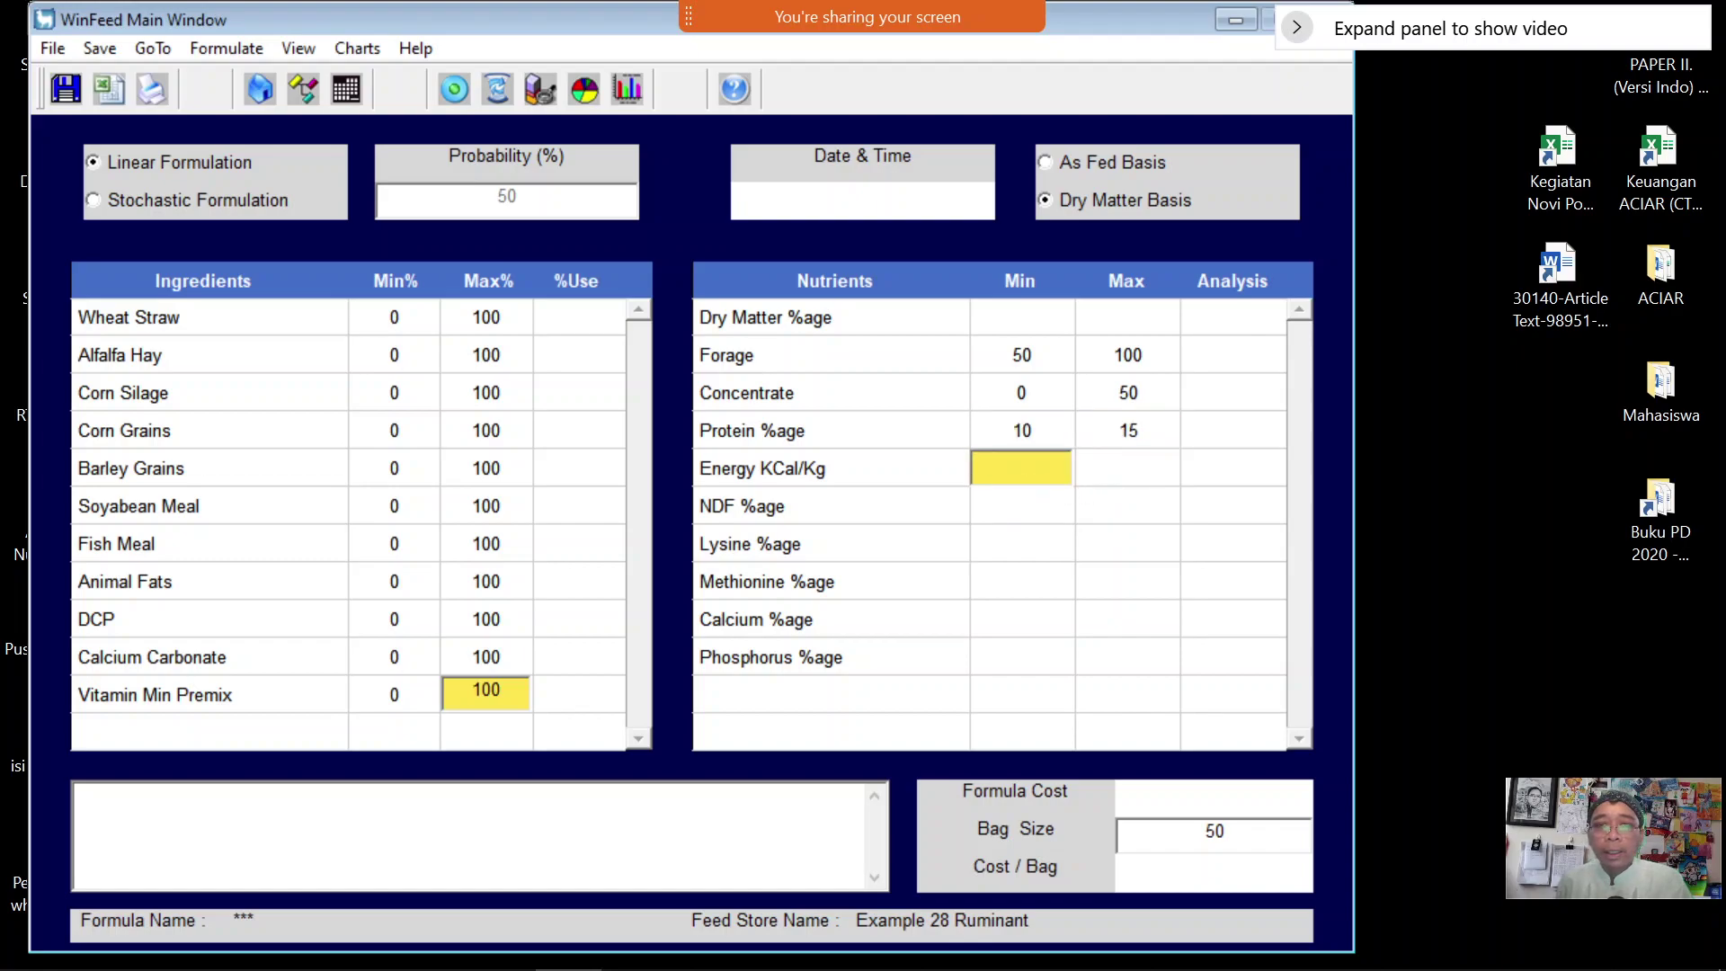
left_click(1027, 512)
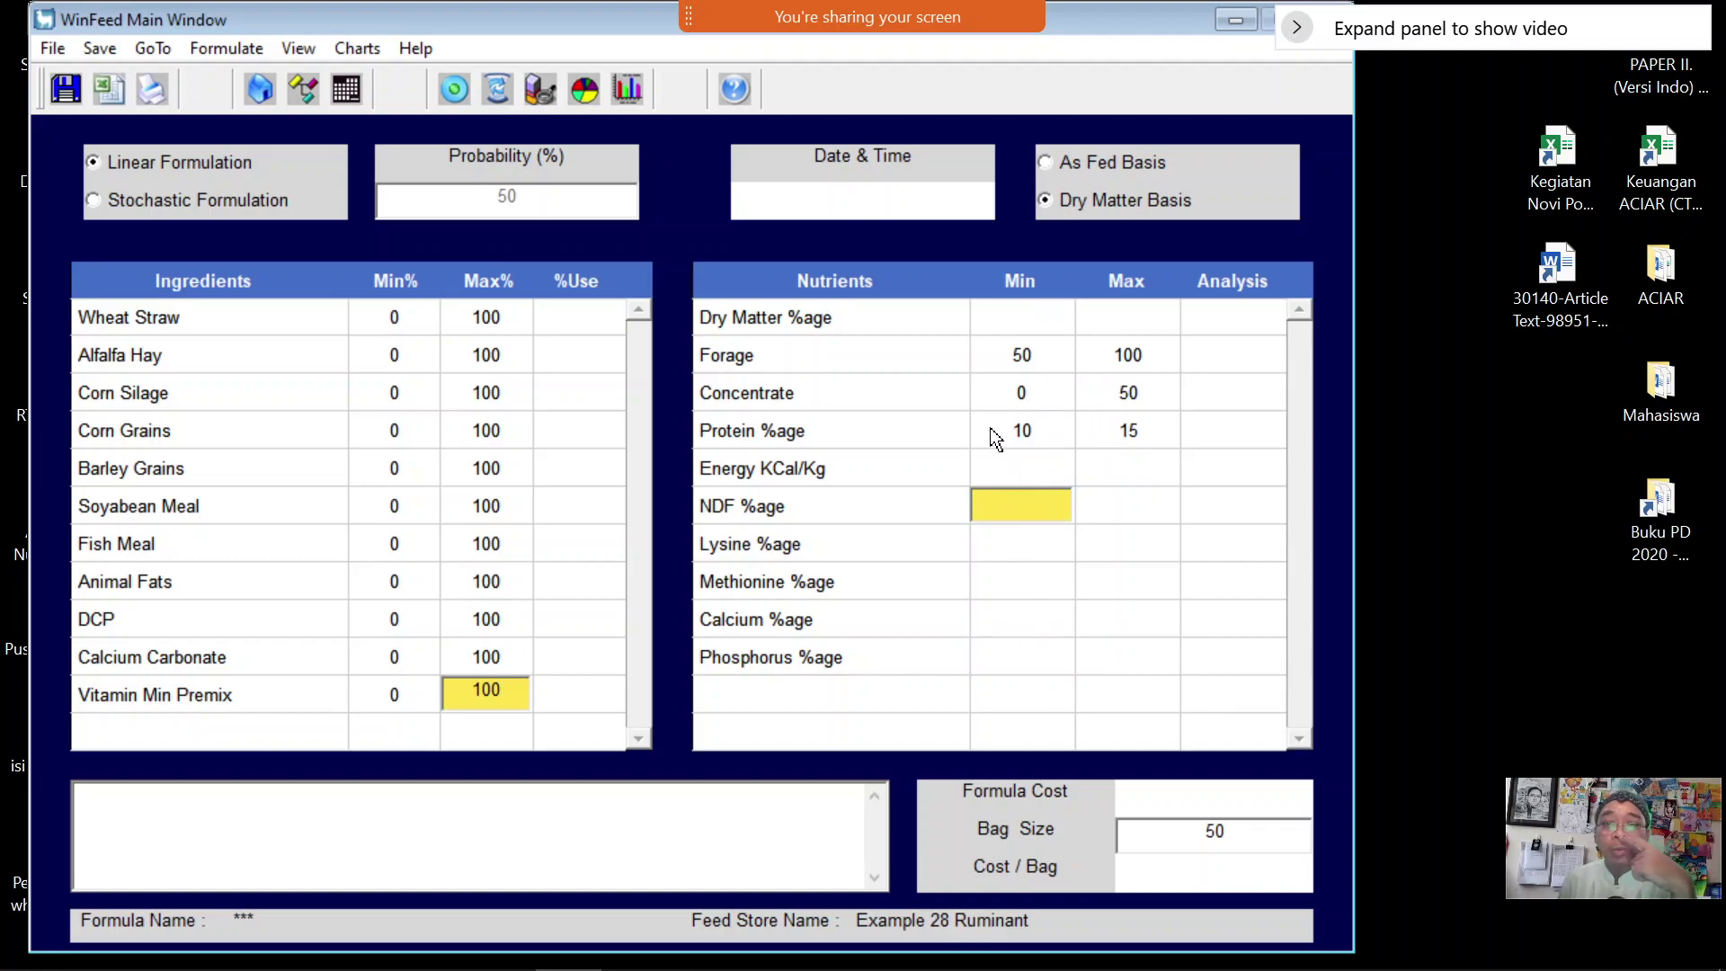
left_click(452, 91)
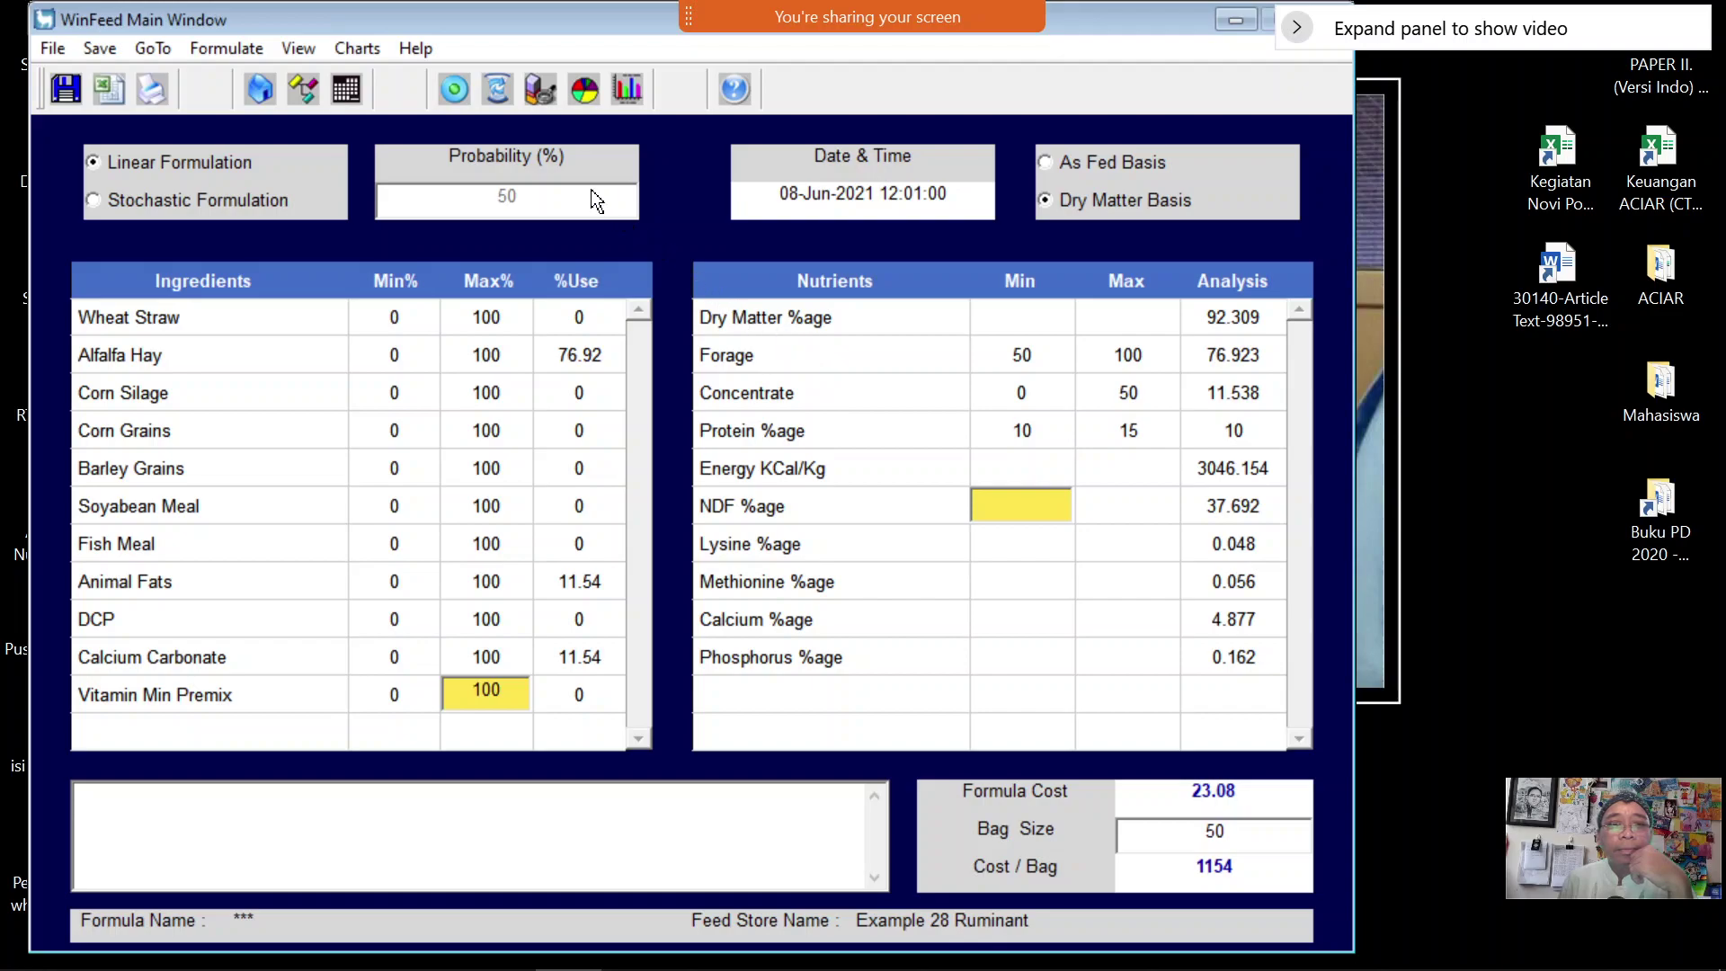
left_click(1018, 477)
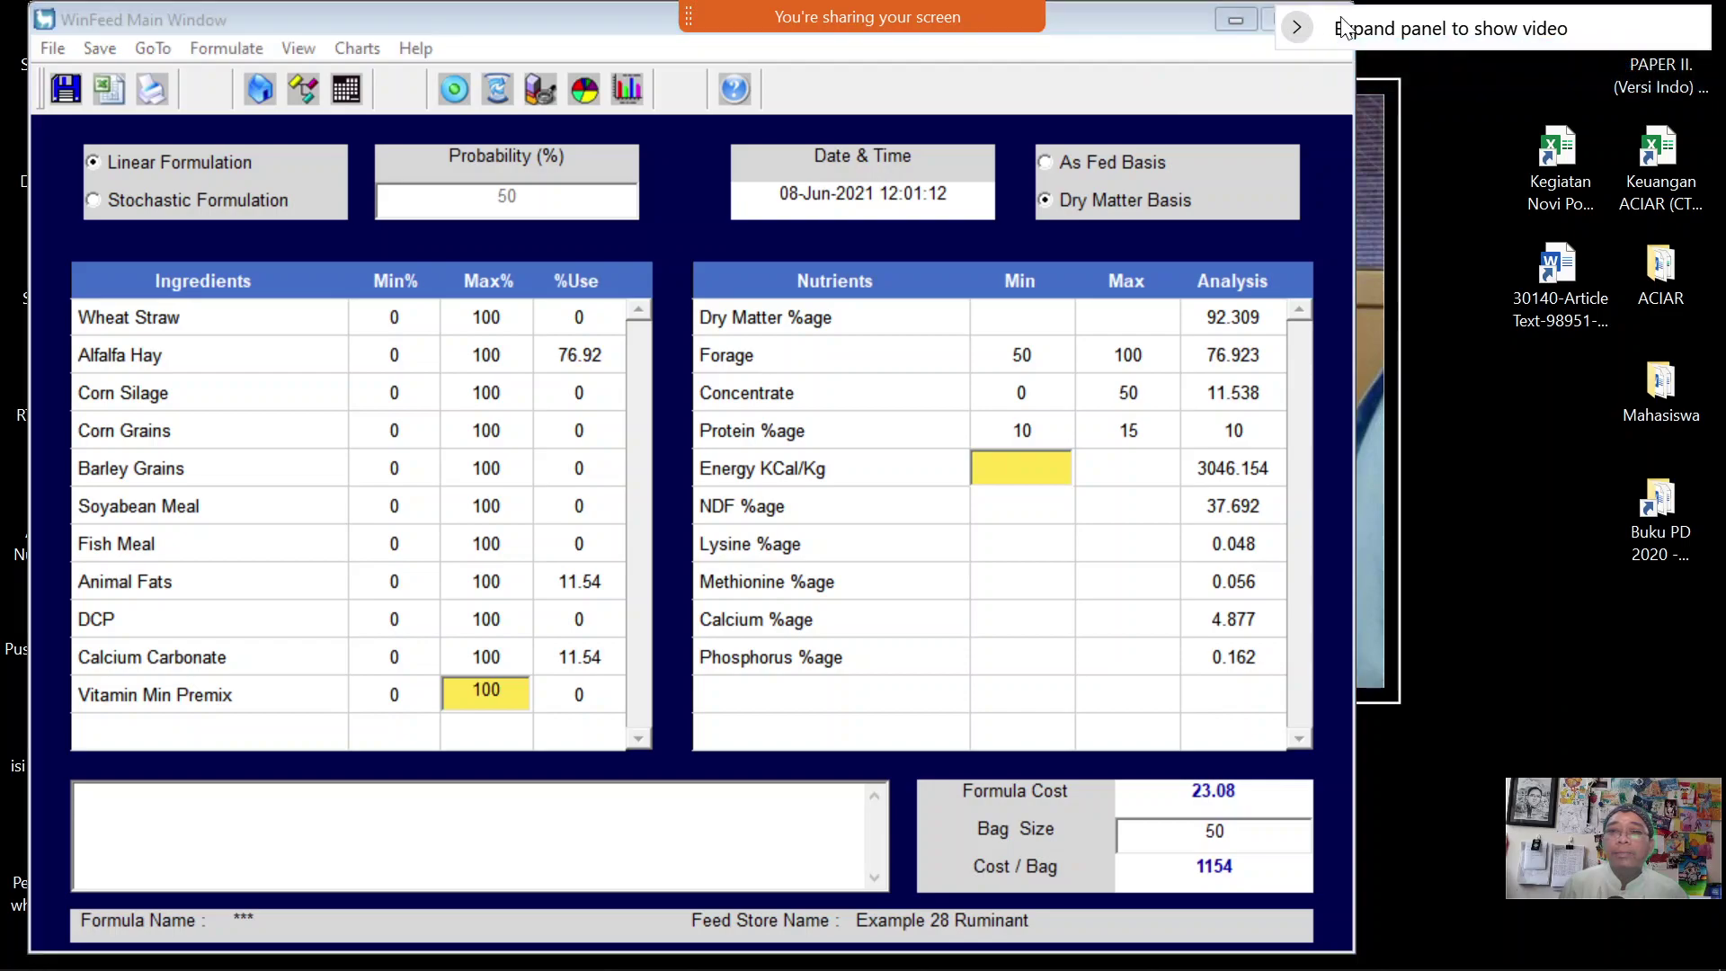
Exit WinFeed without saving the changes to the formula
left_click_drag(1165, 12, 1091, 134)
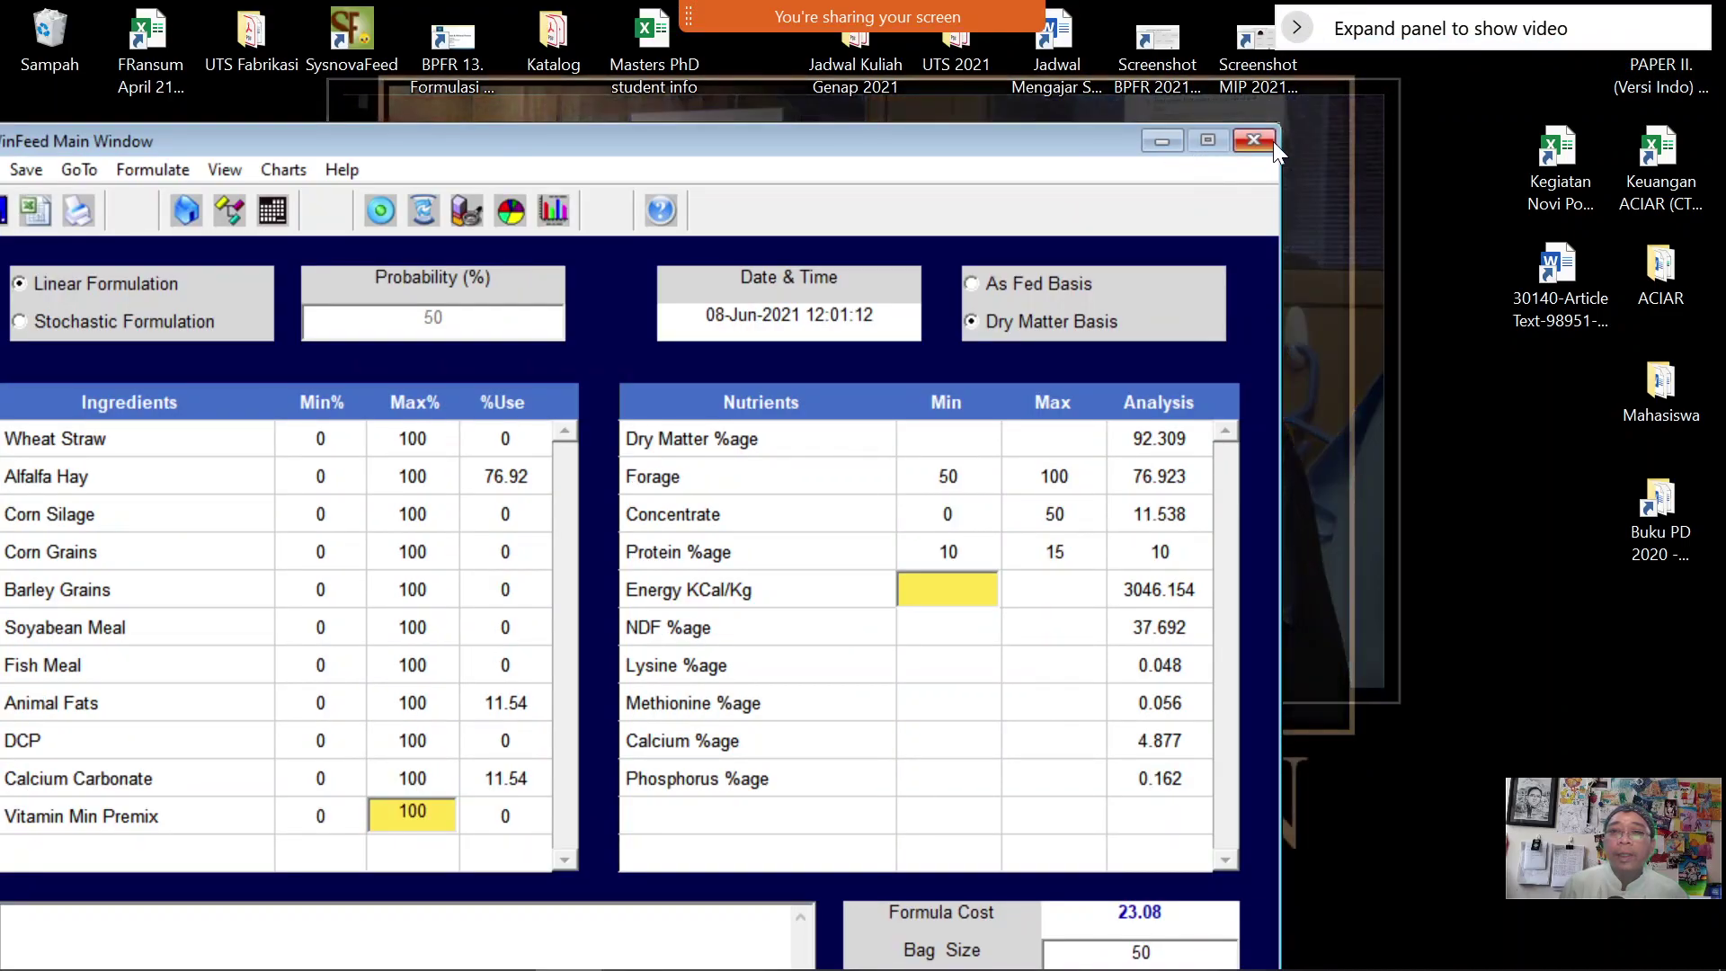
left_click(1269, 140)
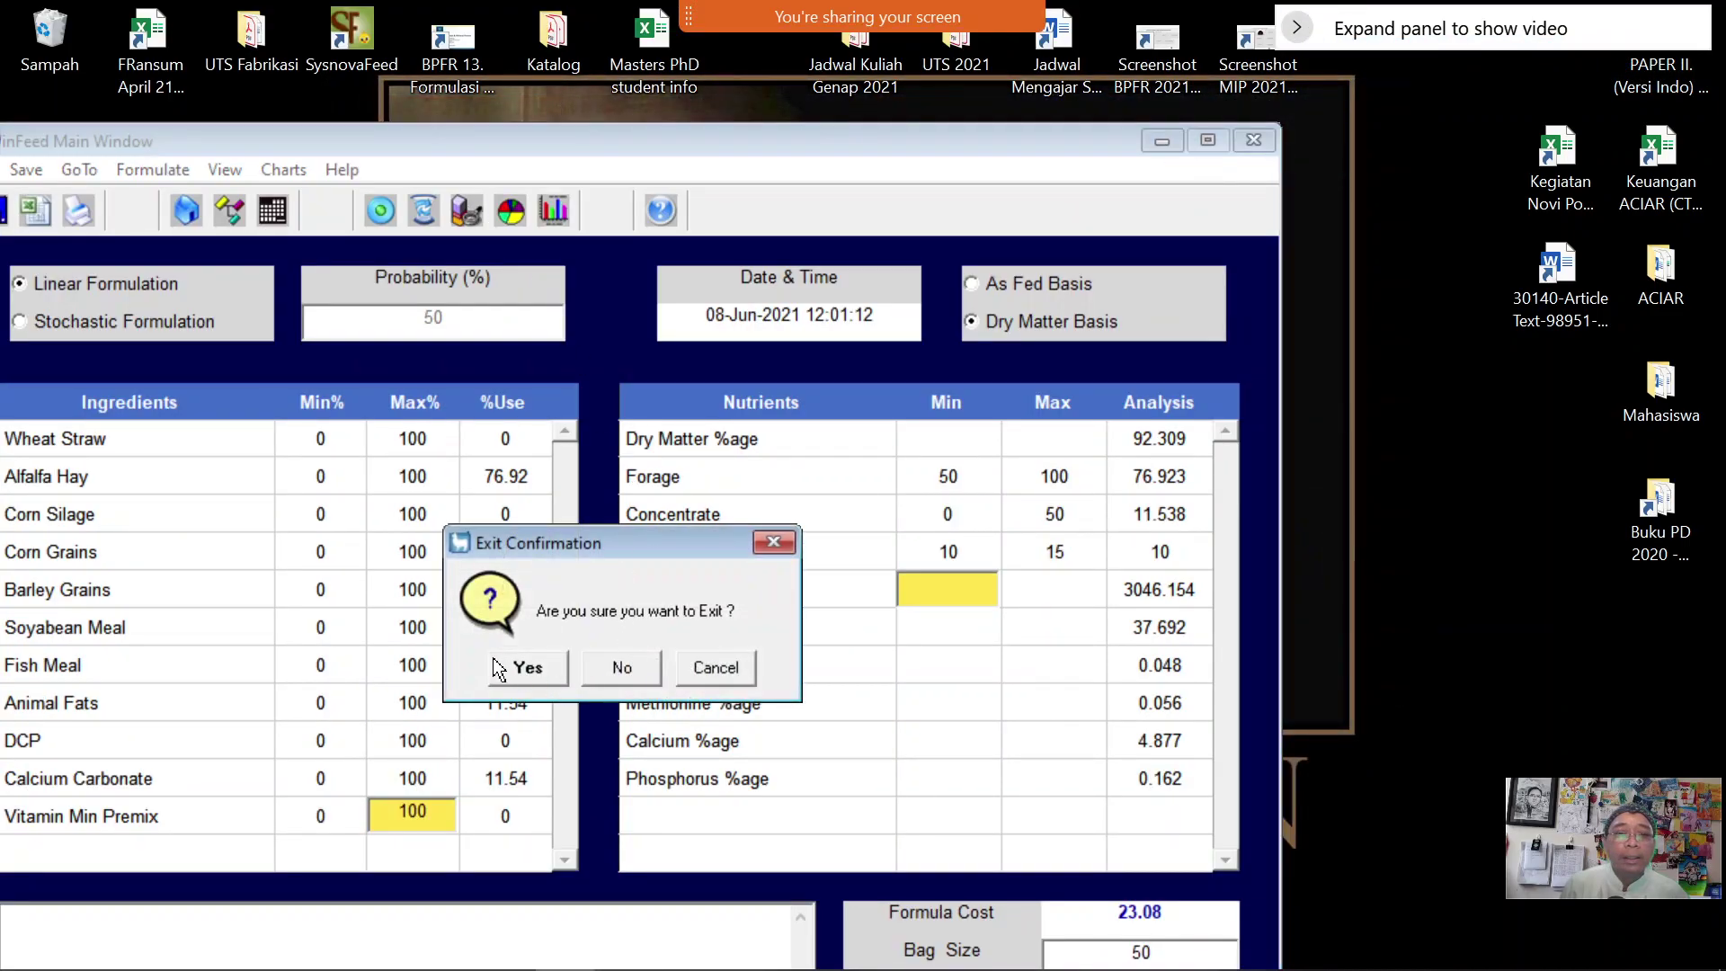
left_click(526, 673)
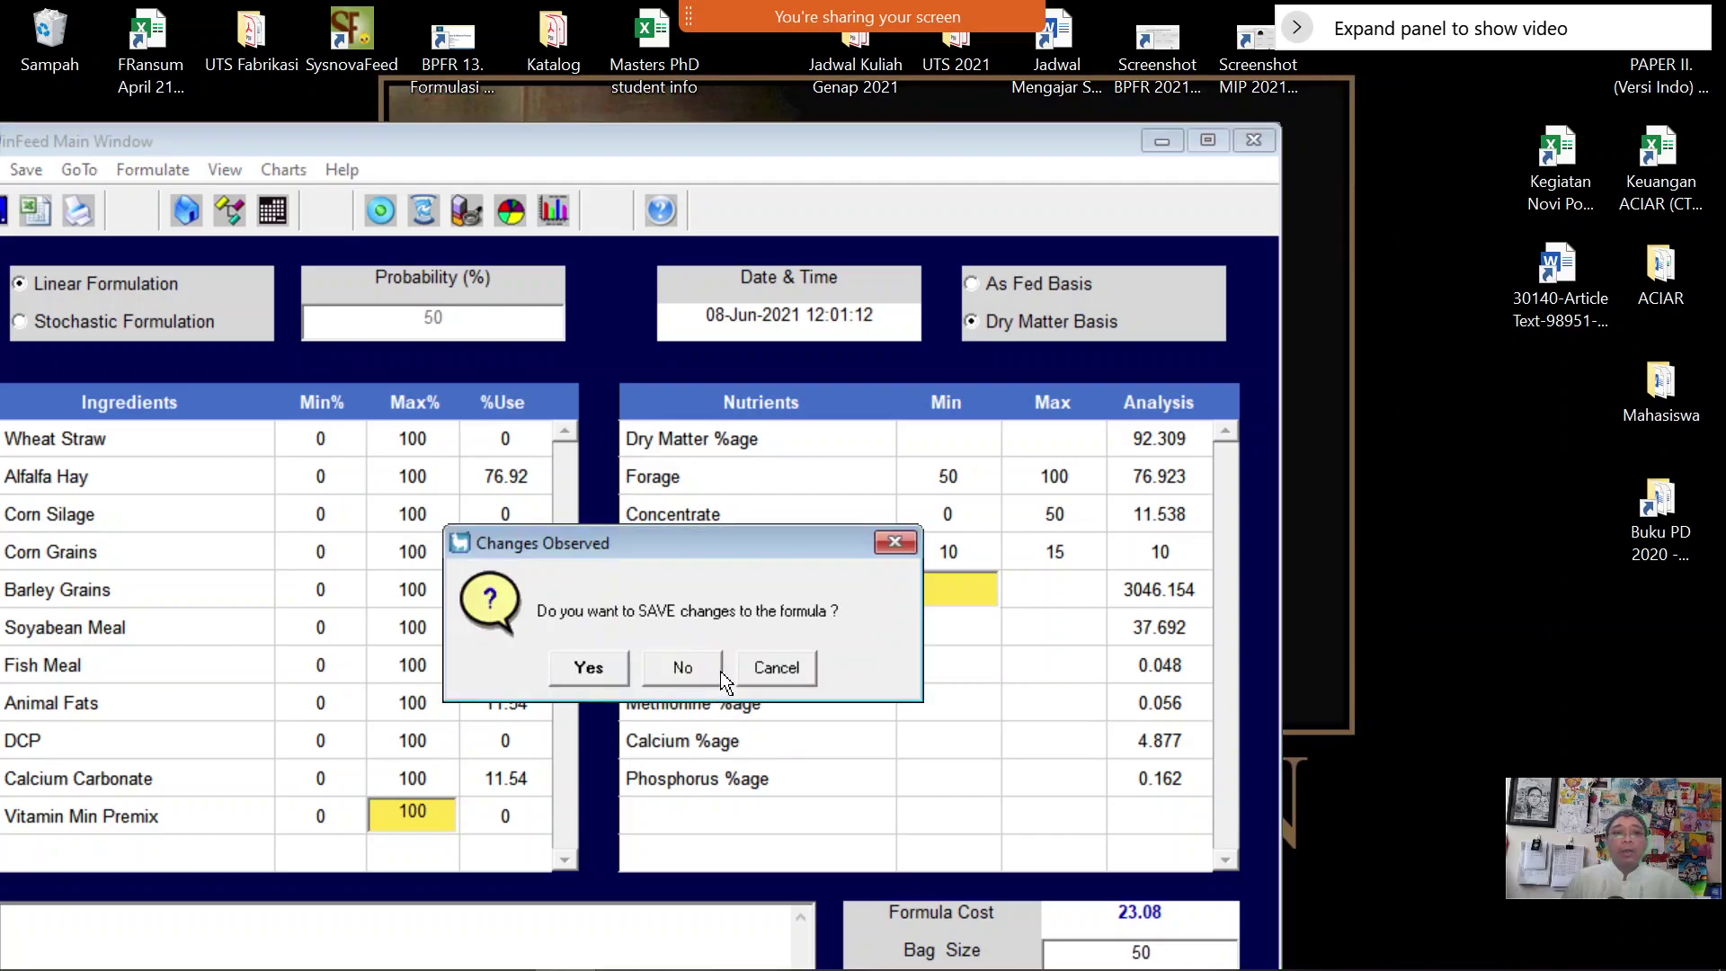
left_click(710, 674)
mouse_move(521, 966)
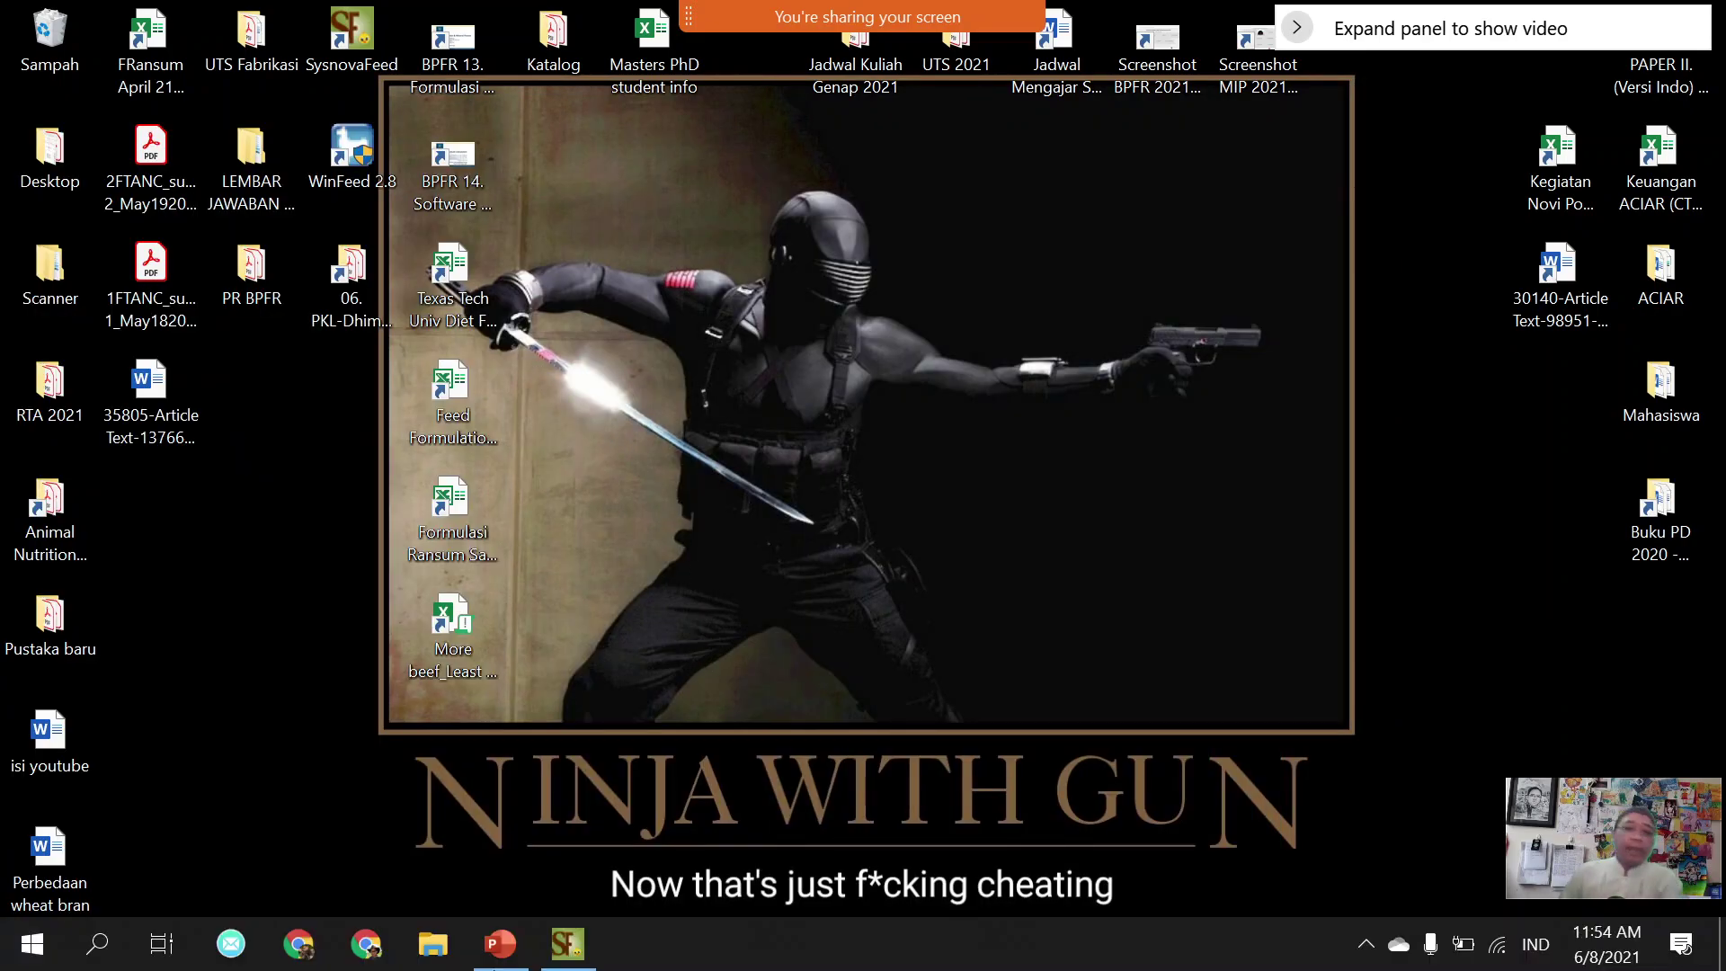
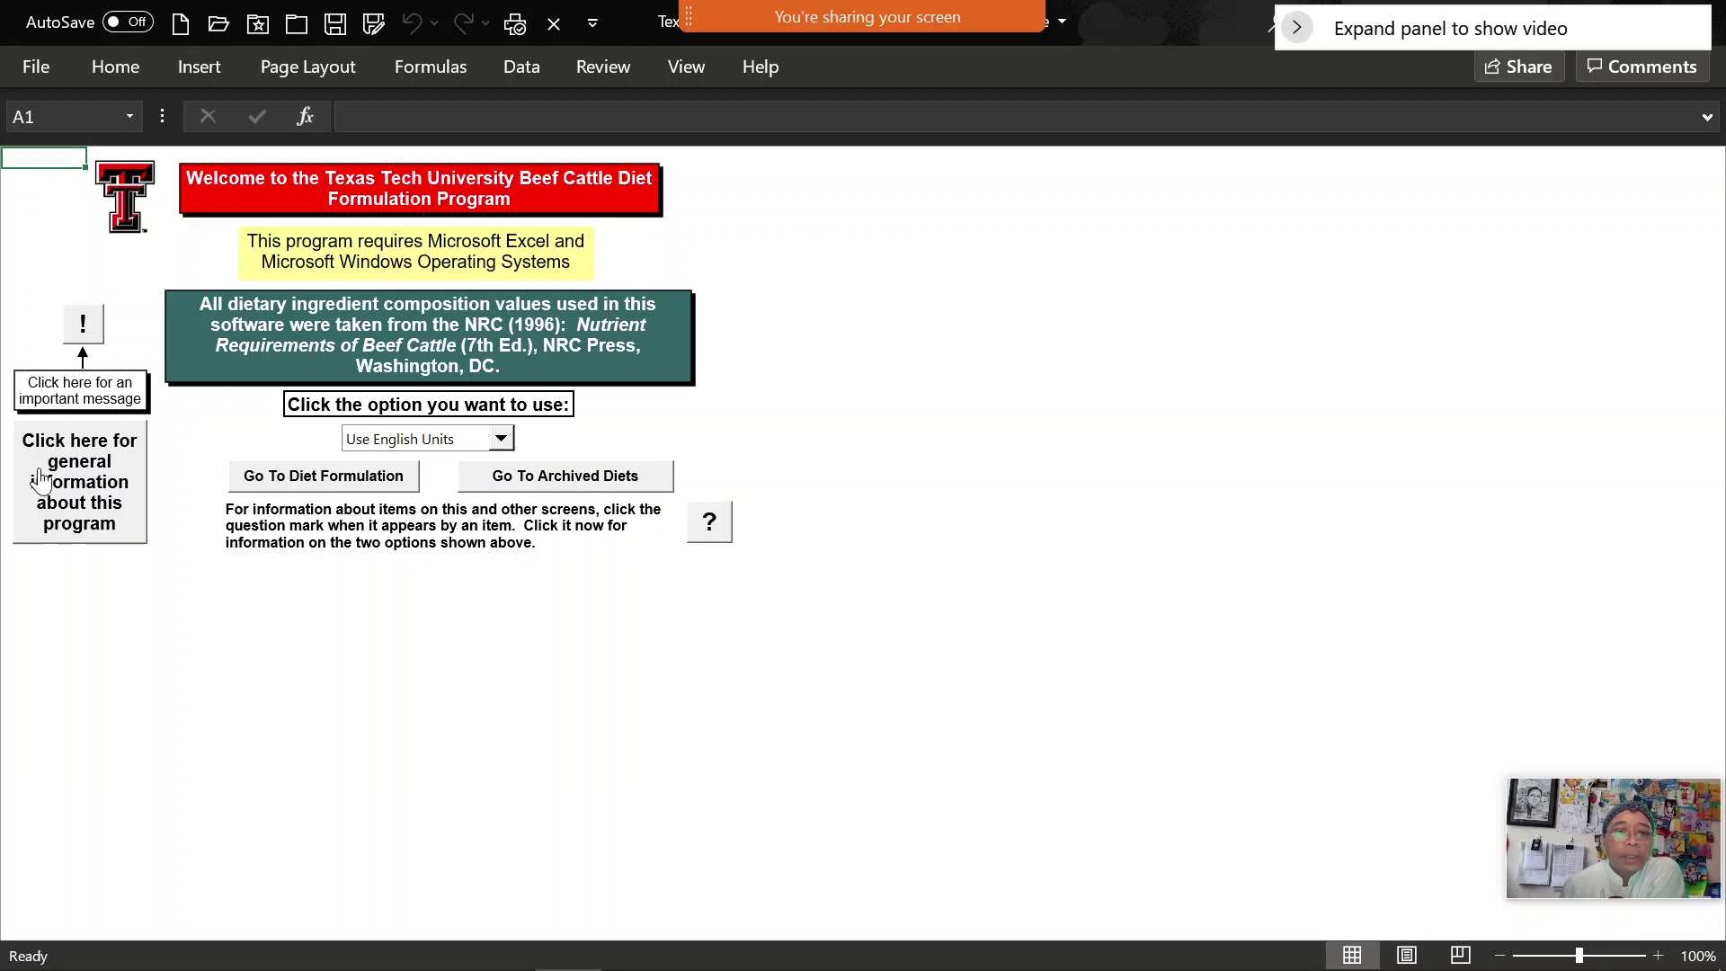
Open the diet formulation screen and examine the feeds and nutrient values throughout the TTU Feed Library, ending back on the diet screen
left_click(315, 489)
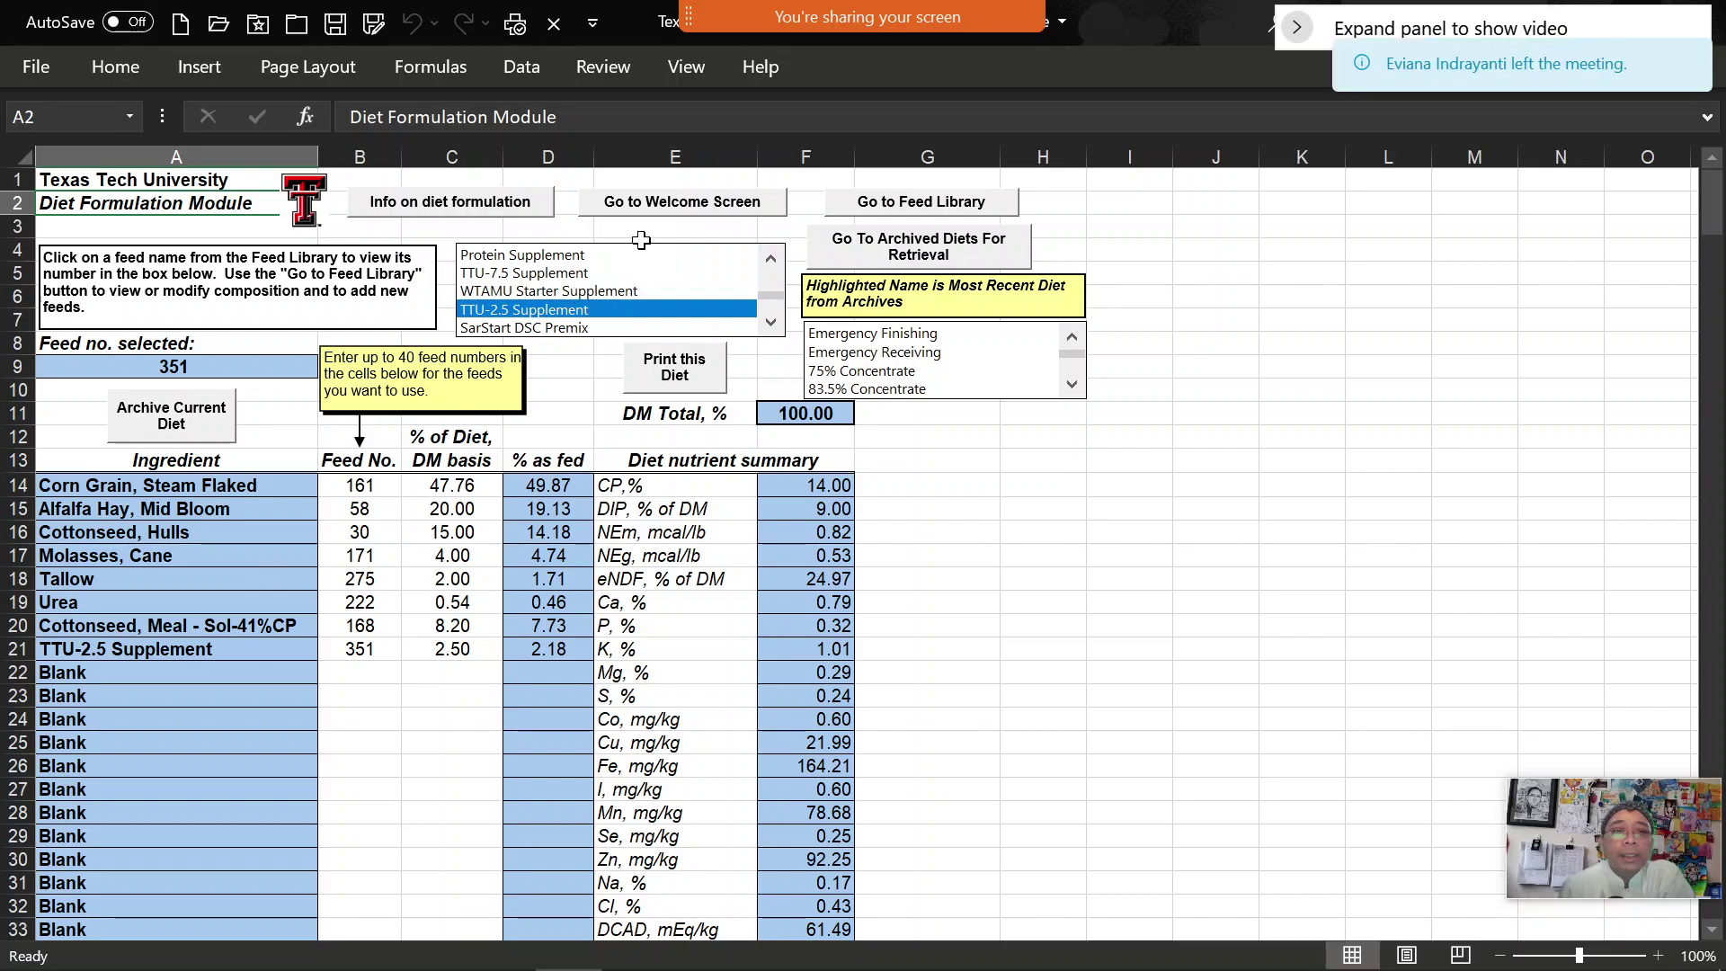
left_click(892, 205)
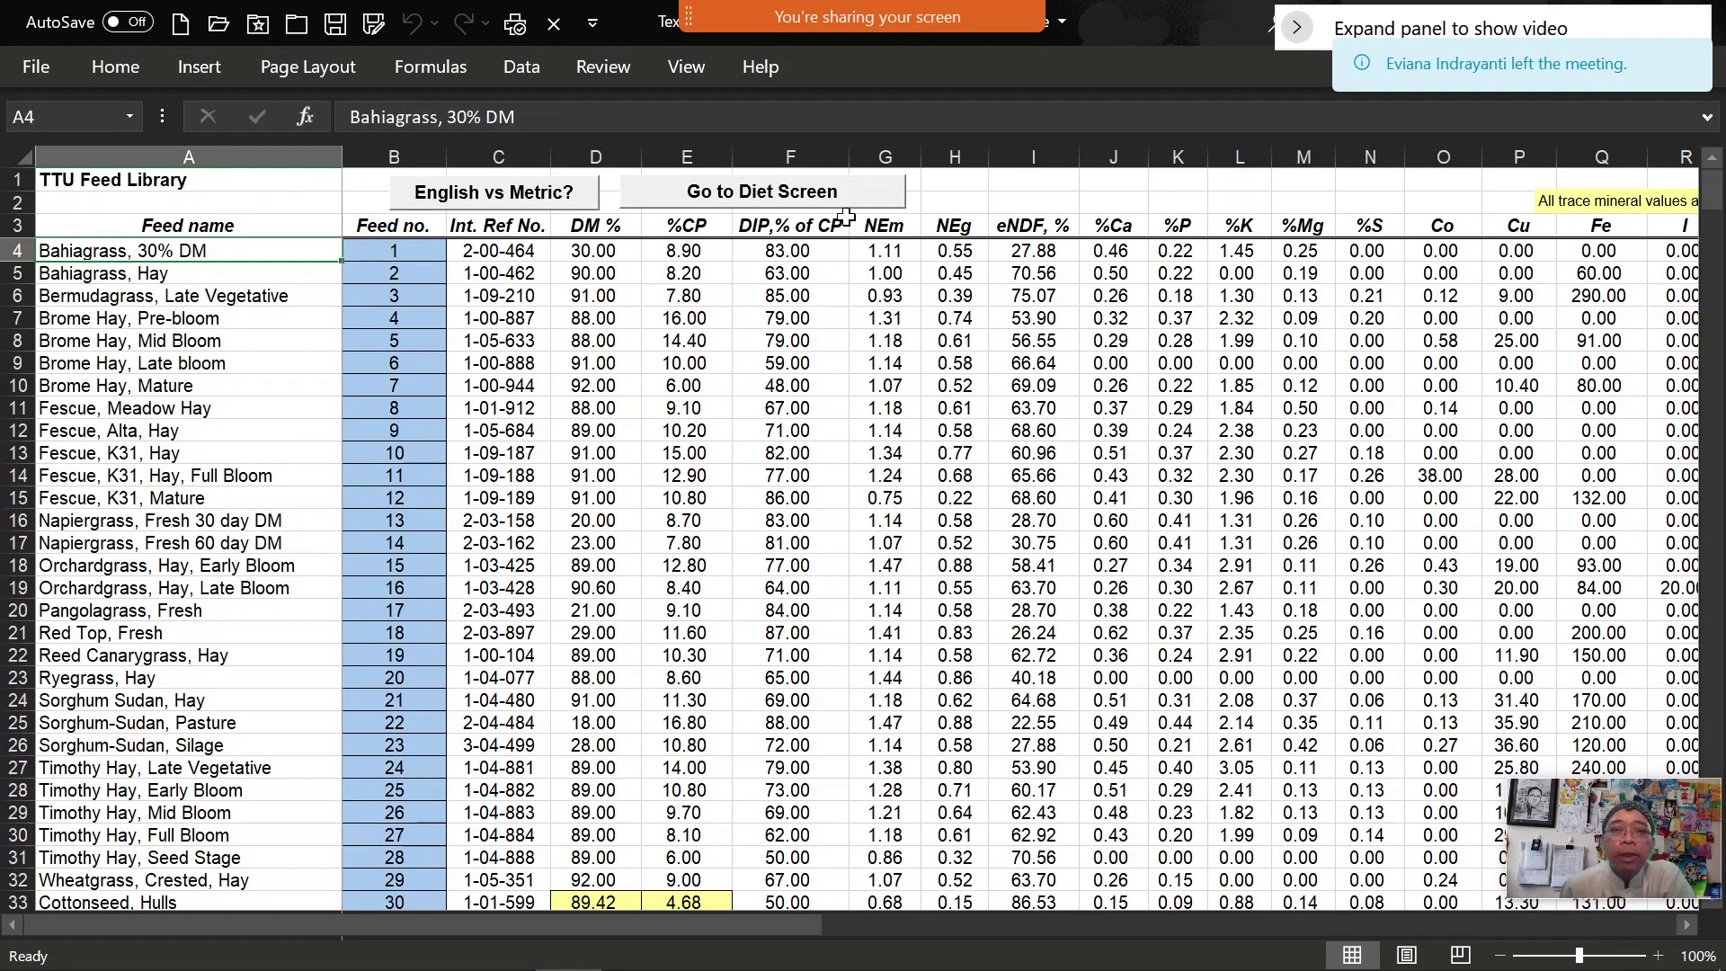
scroll(260, 535, "down", 10)
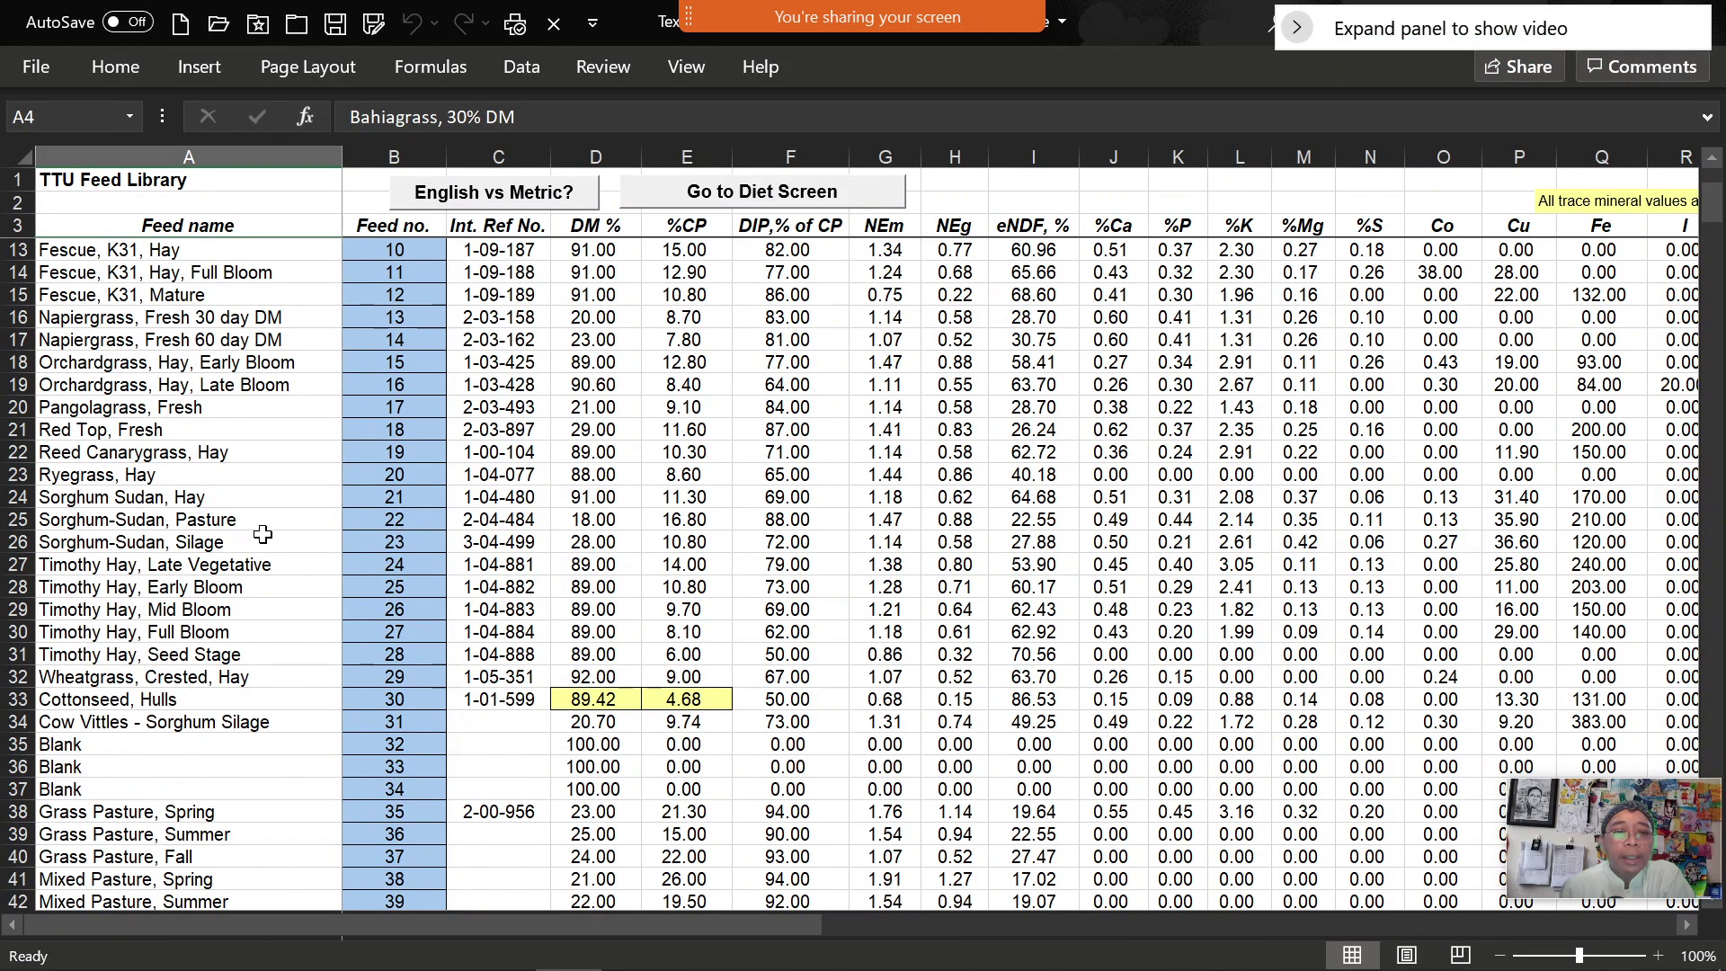
scroll(263, 534, "up", 2)
scroll(264, 534, "down", 16)
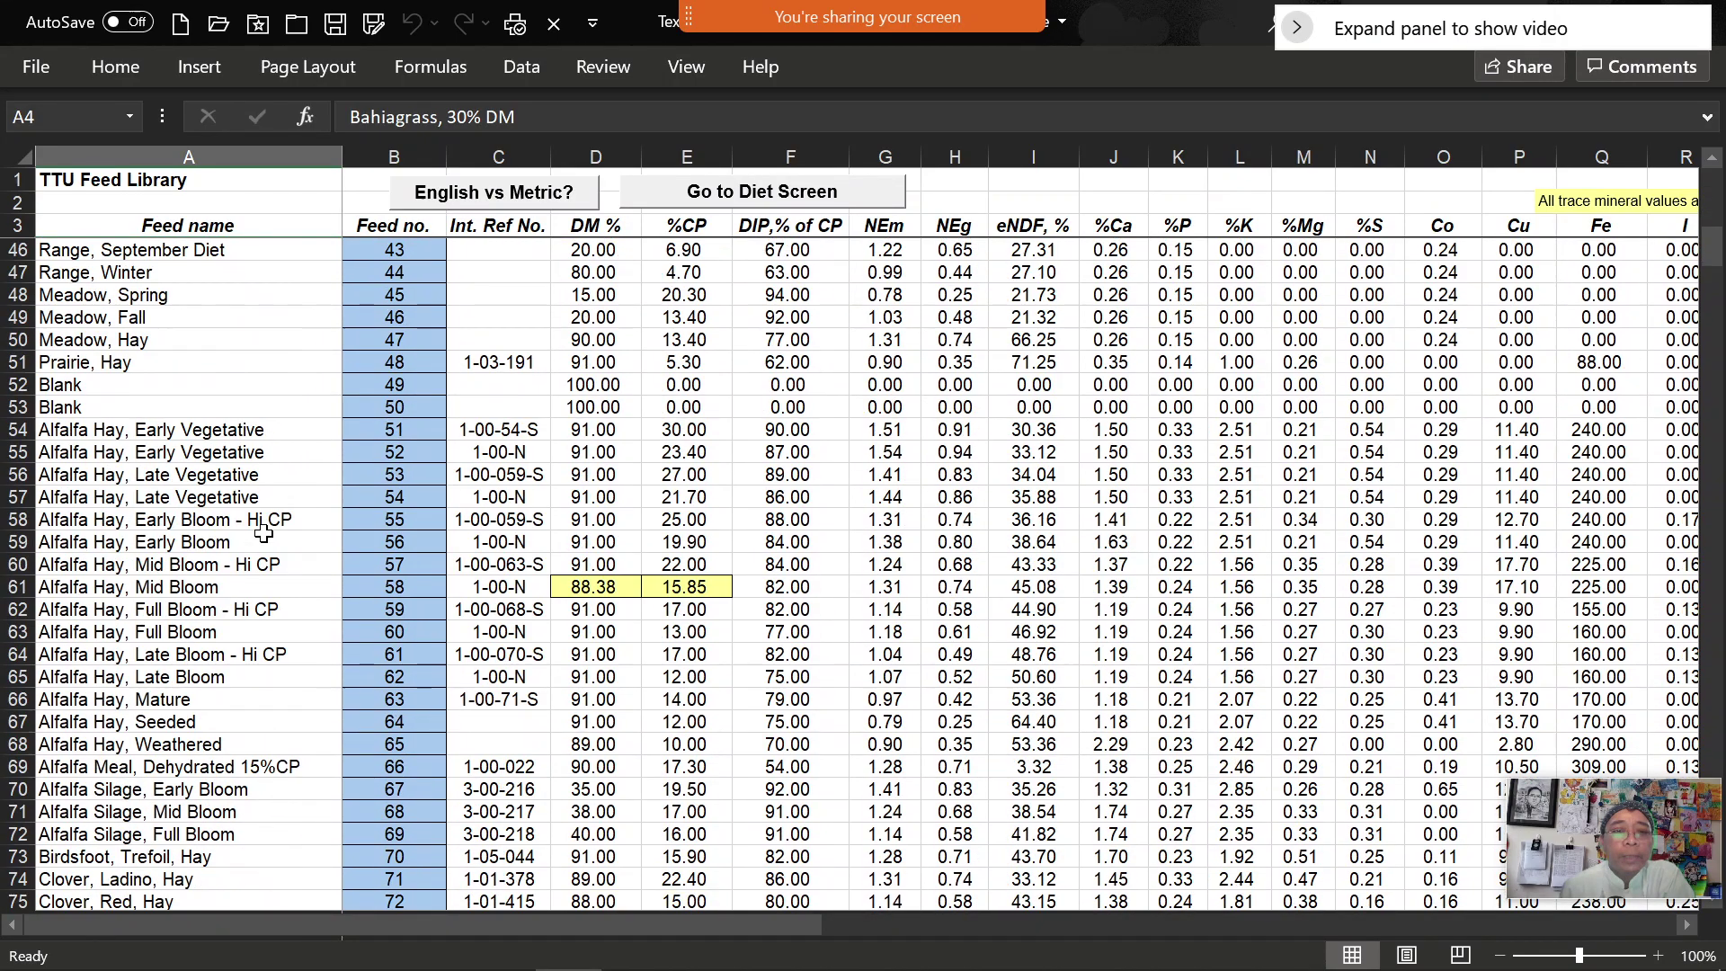
scroll(263, 534, "down", 12)
scroll(263, 534, "up", 8)
scroll(151, 485, "up", 2)
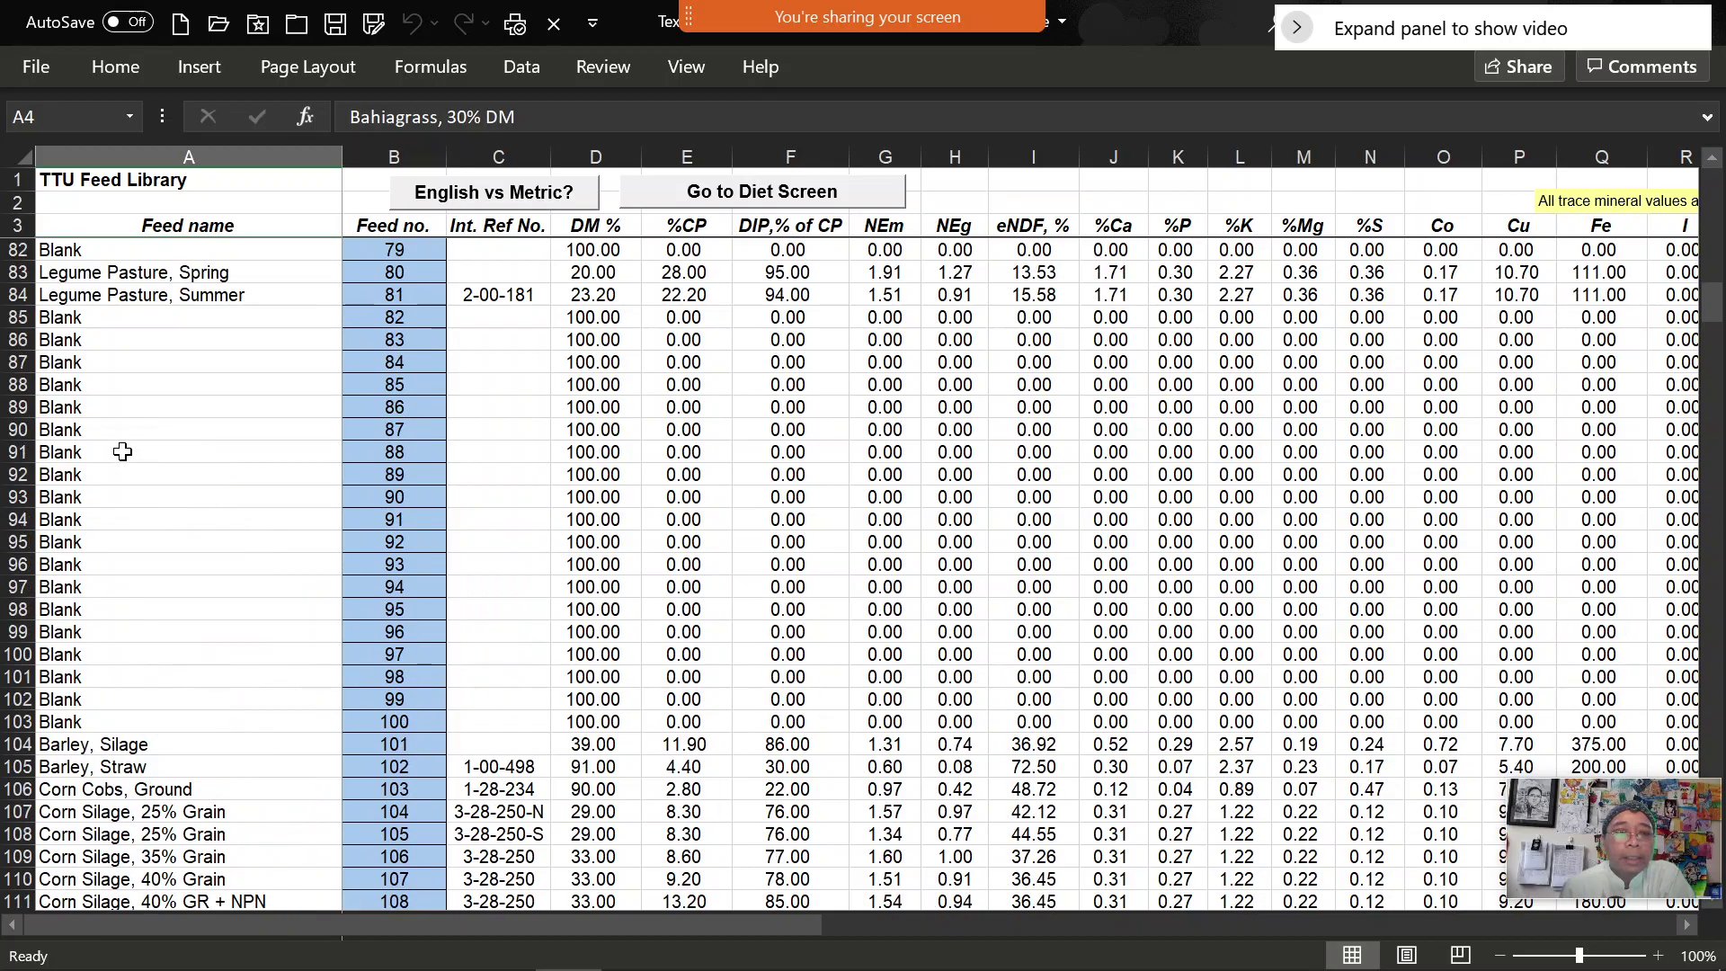
scroll(224, 570, "down", 20)
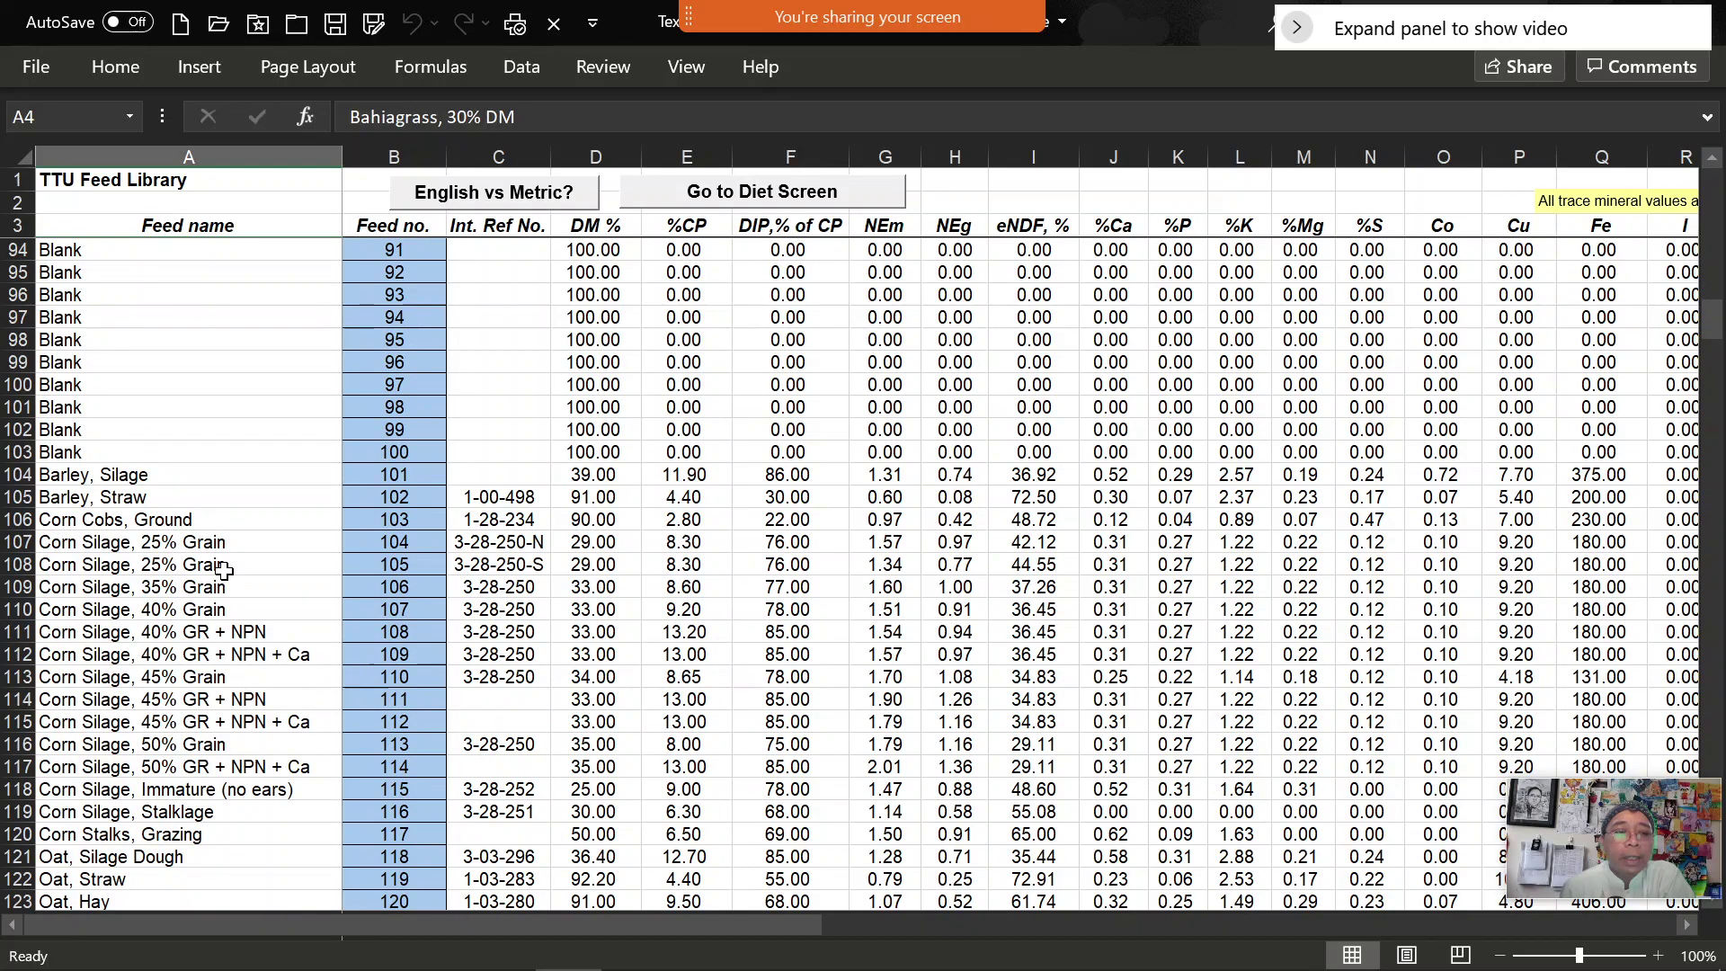
scroll(224, 561, "down", 17)
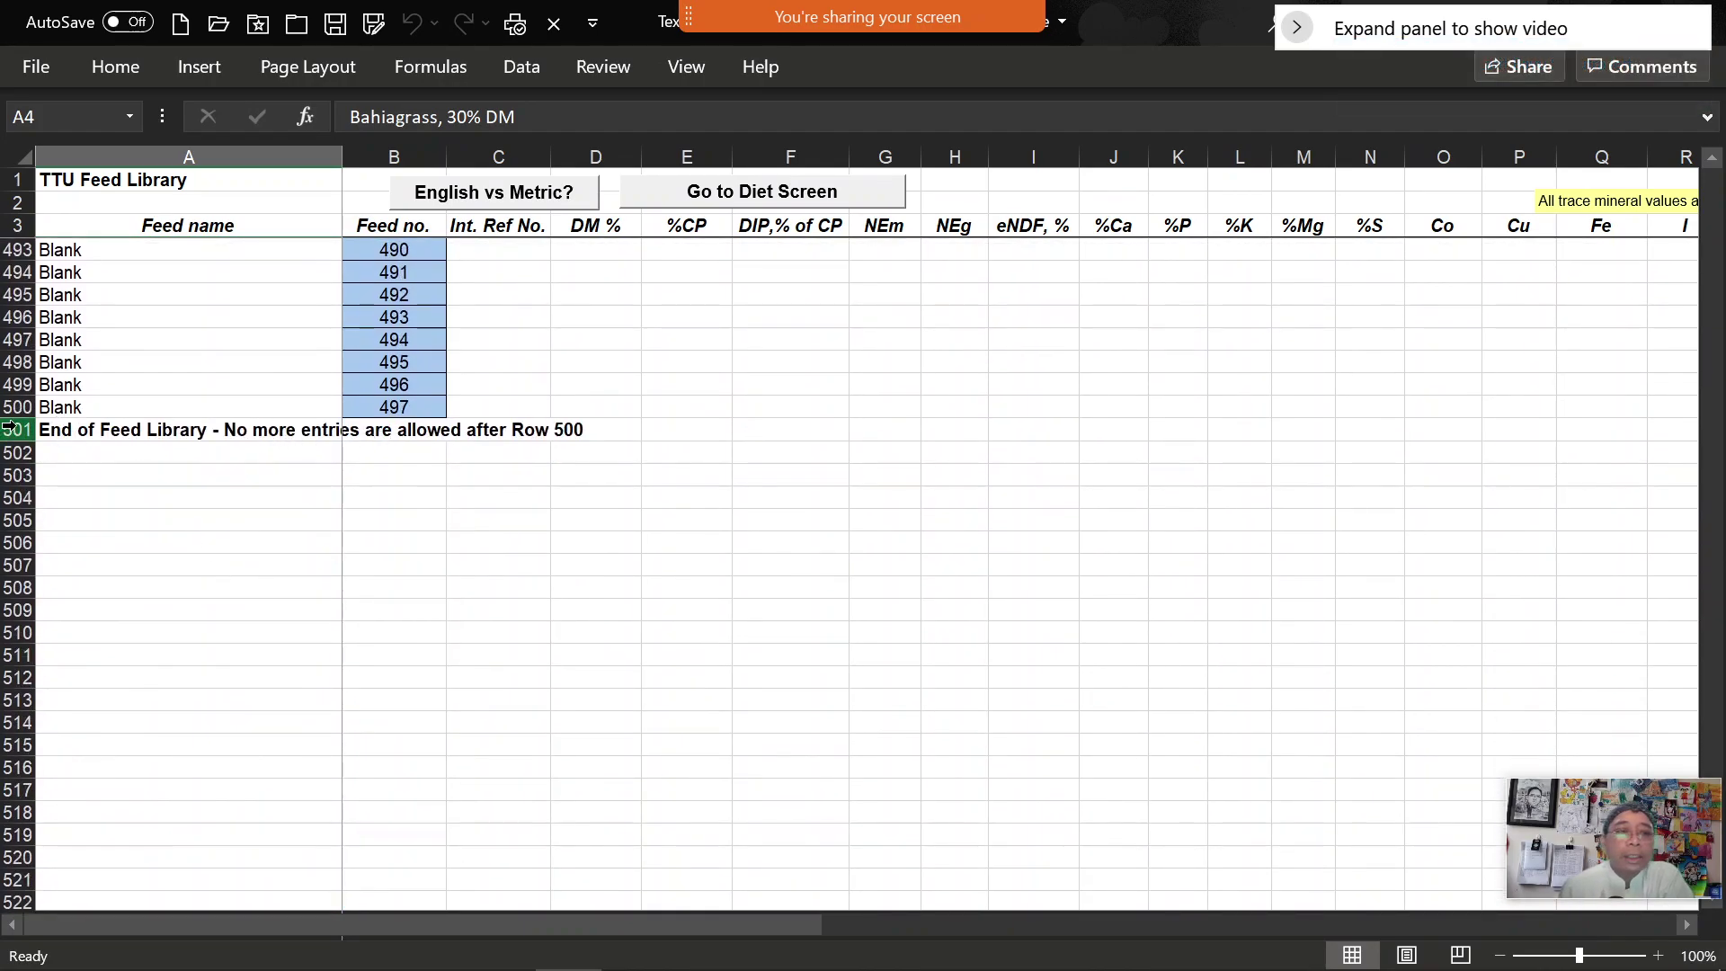
scroll(104, 420, "up", 20)
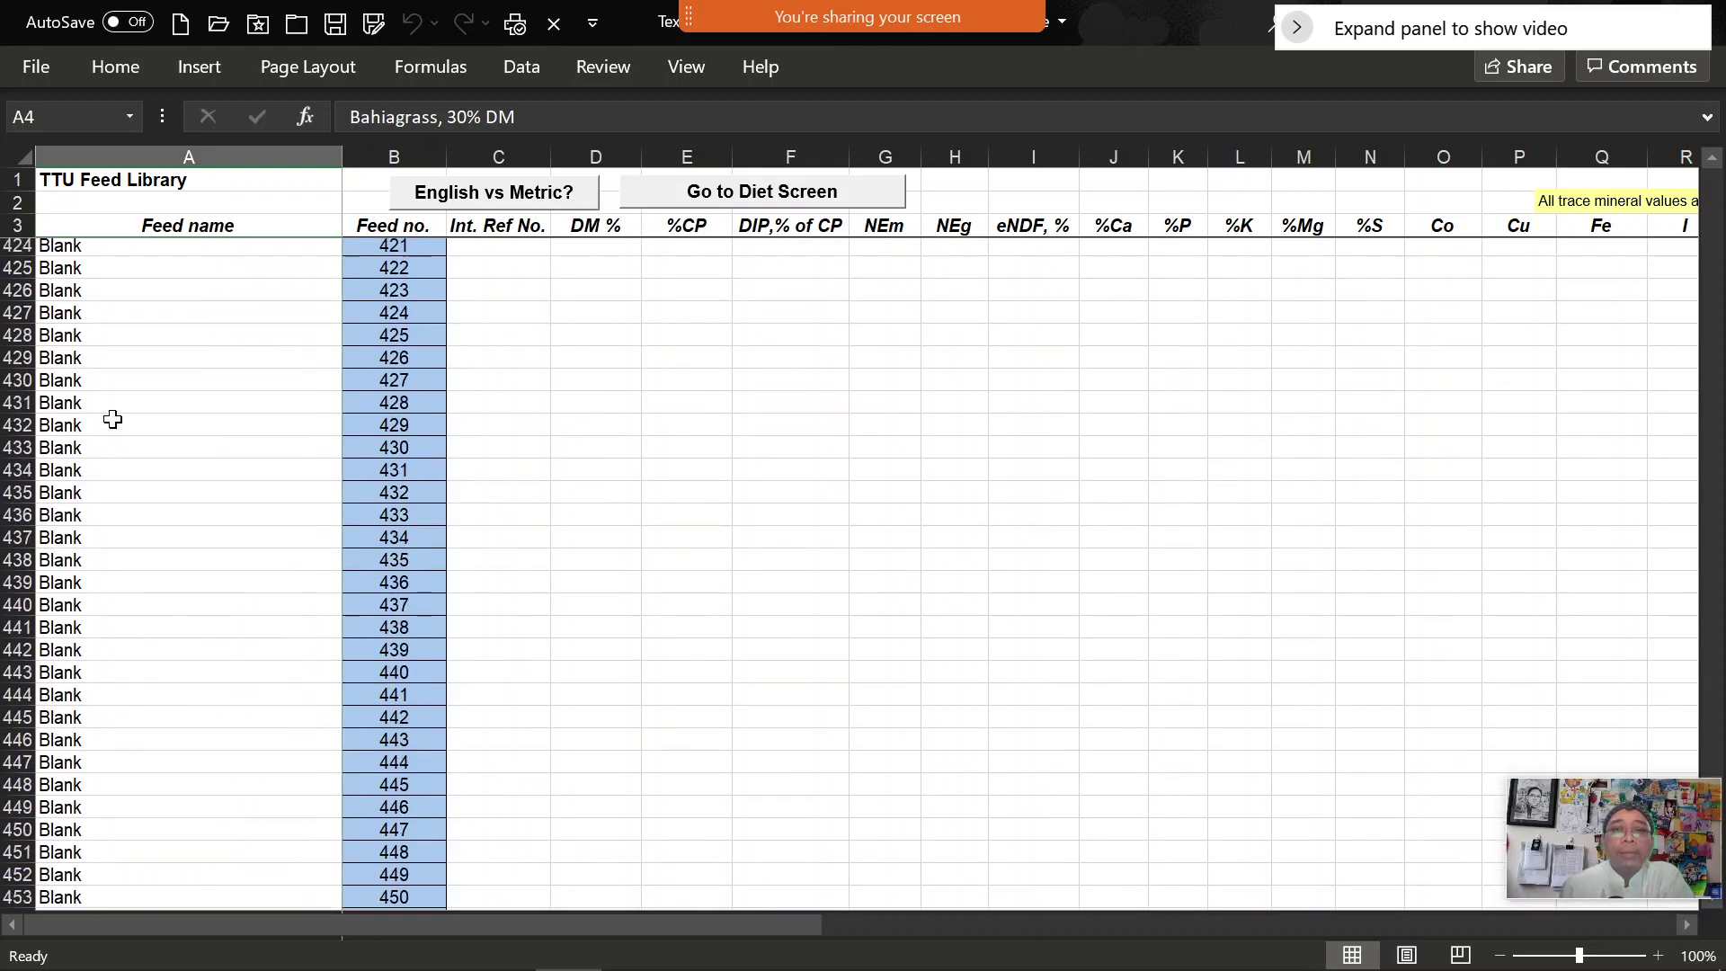
scroll(113, 420, "up", 20)
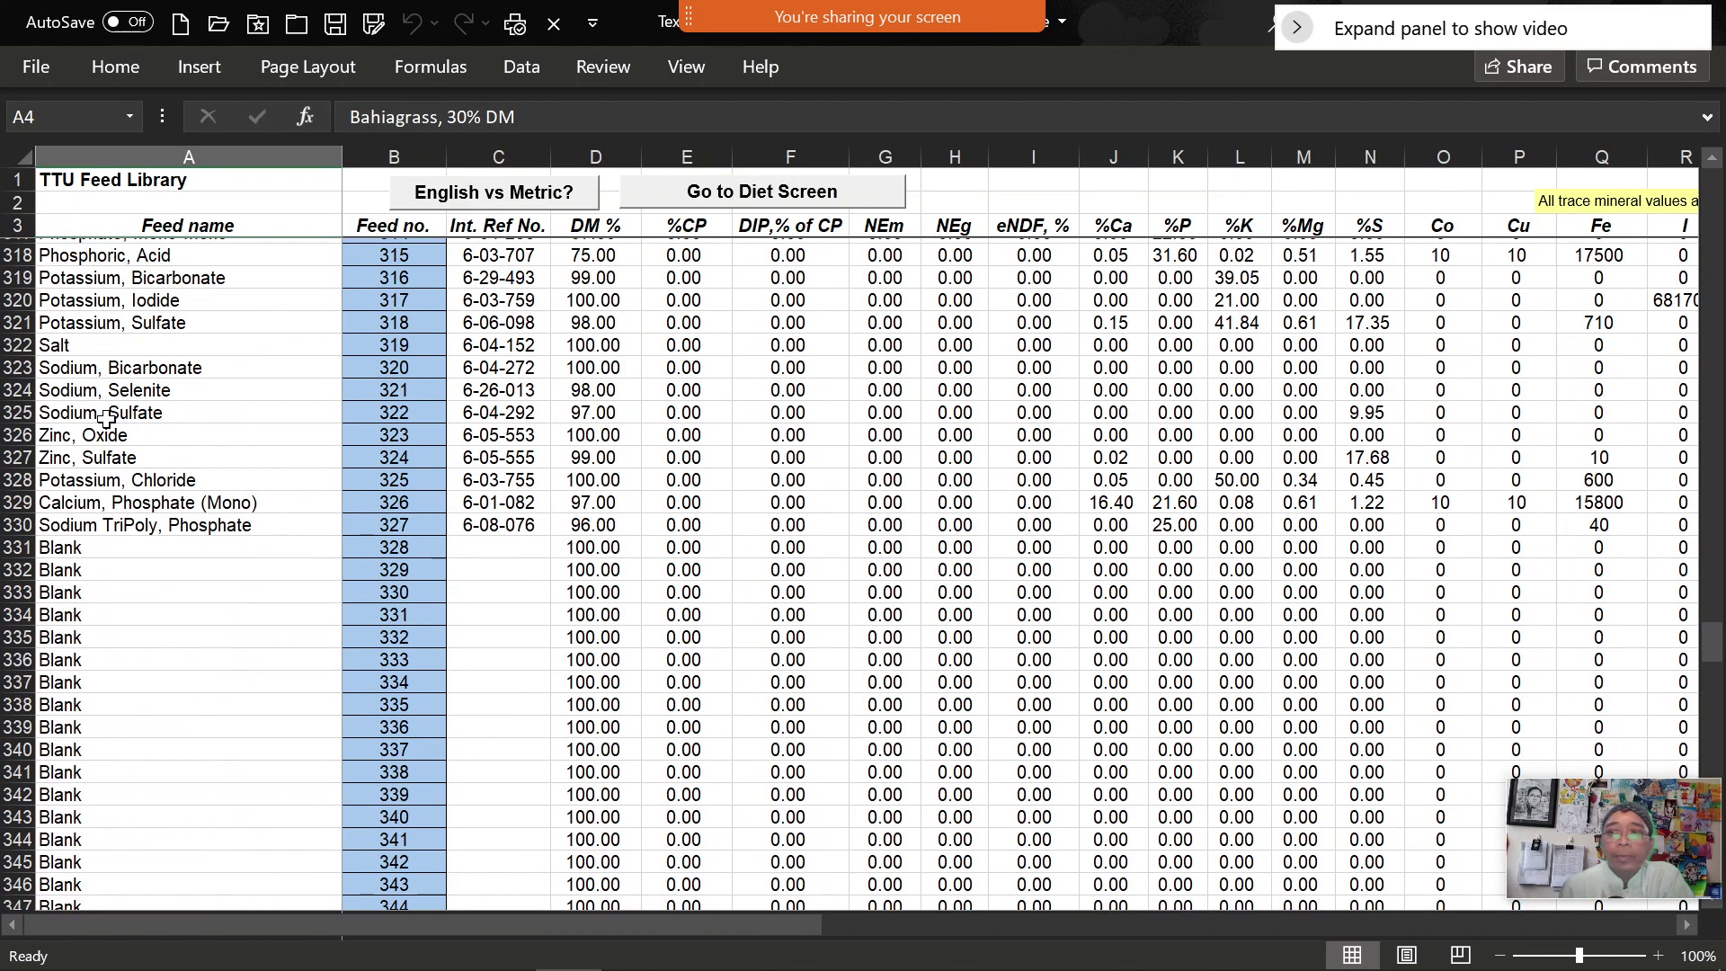
scroll(106, 419, "up", 20)
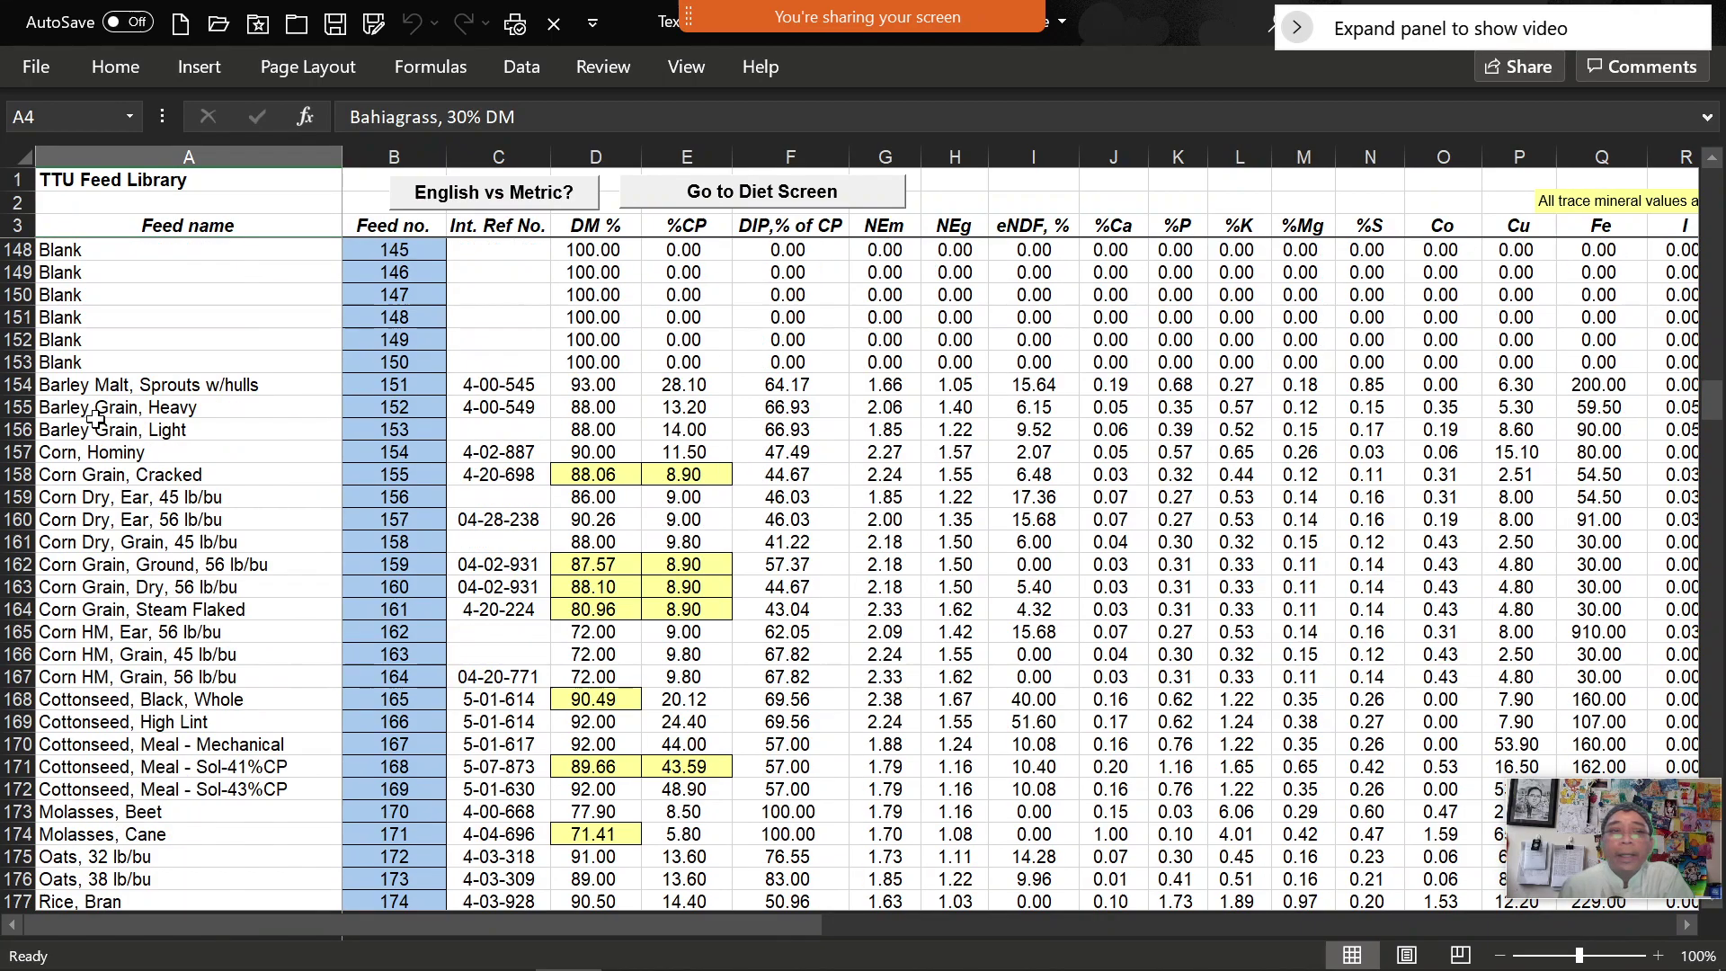
scroll(86, 419, "up", 20)
left_click(753, 190)
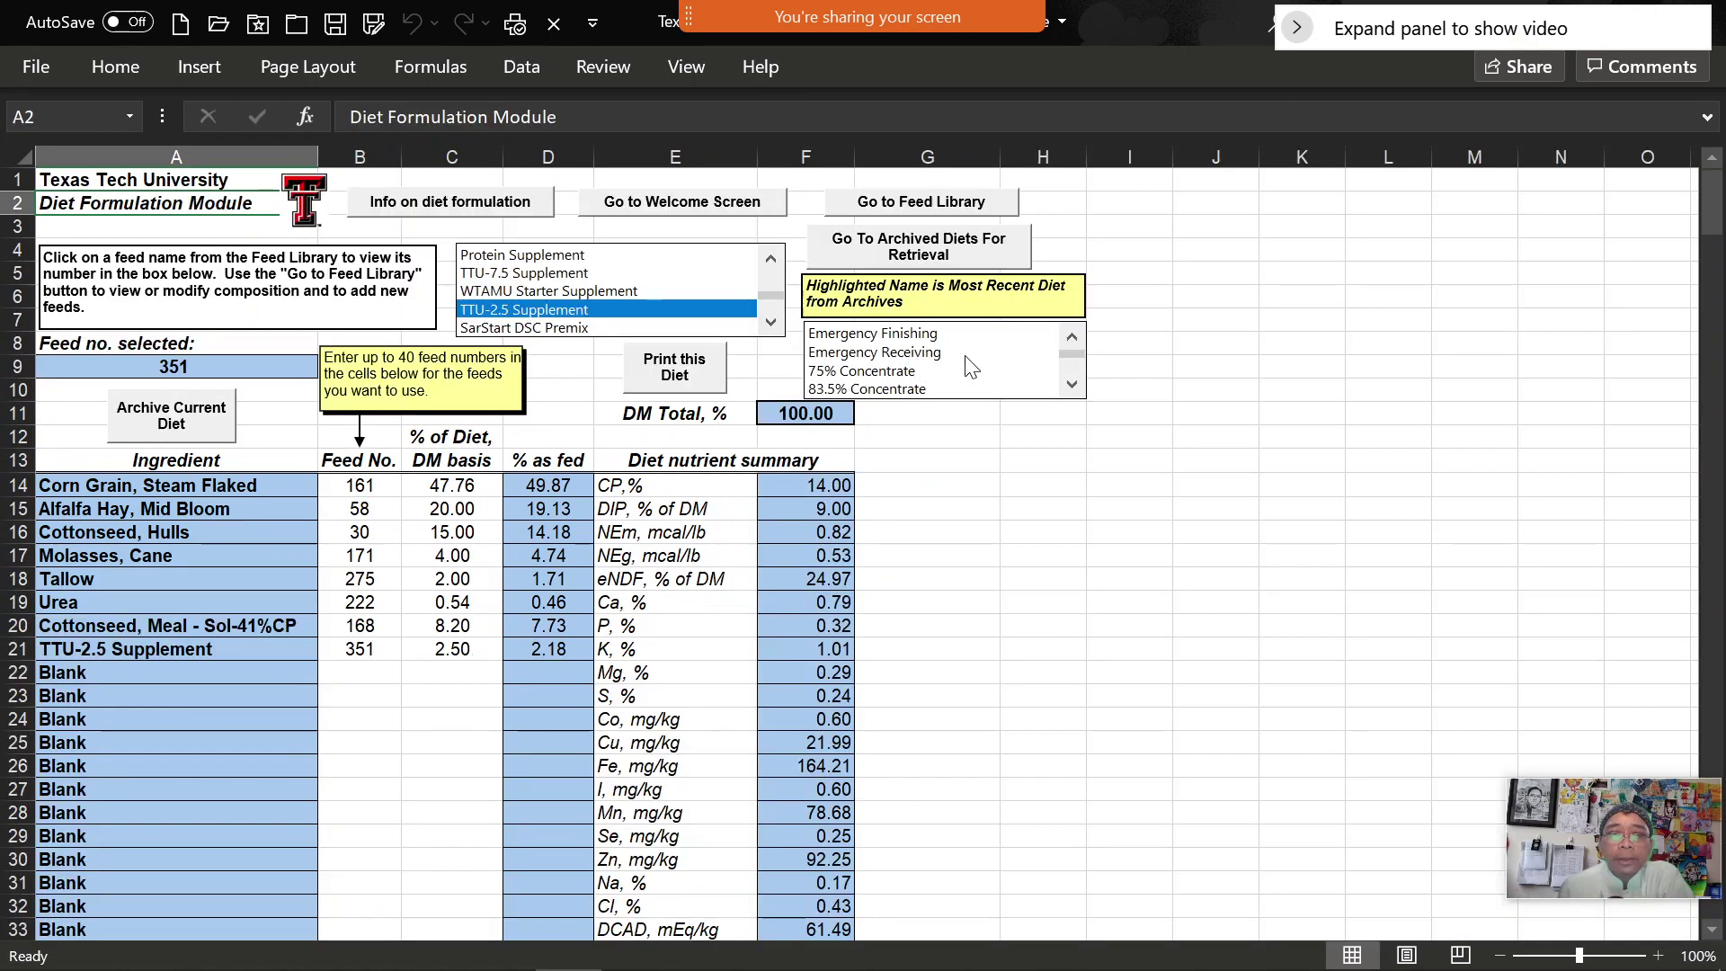
Highlight the Emergency Receiving archived diet and look up the feed numbers of Protein Supplement, TTU-7.5 Supplement and TTU-2.5 Supplement
left_click(892, 354)
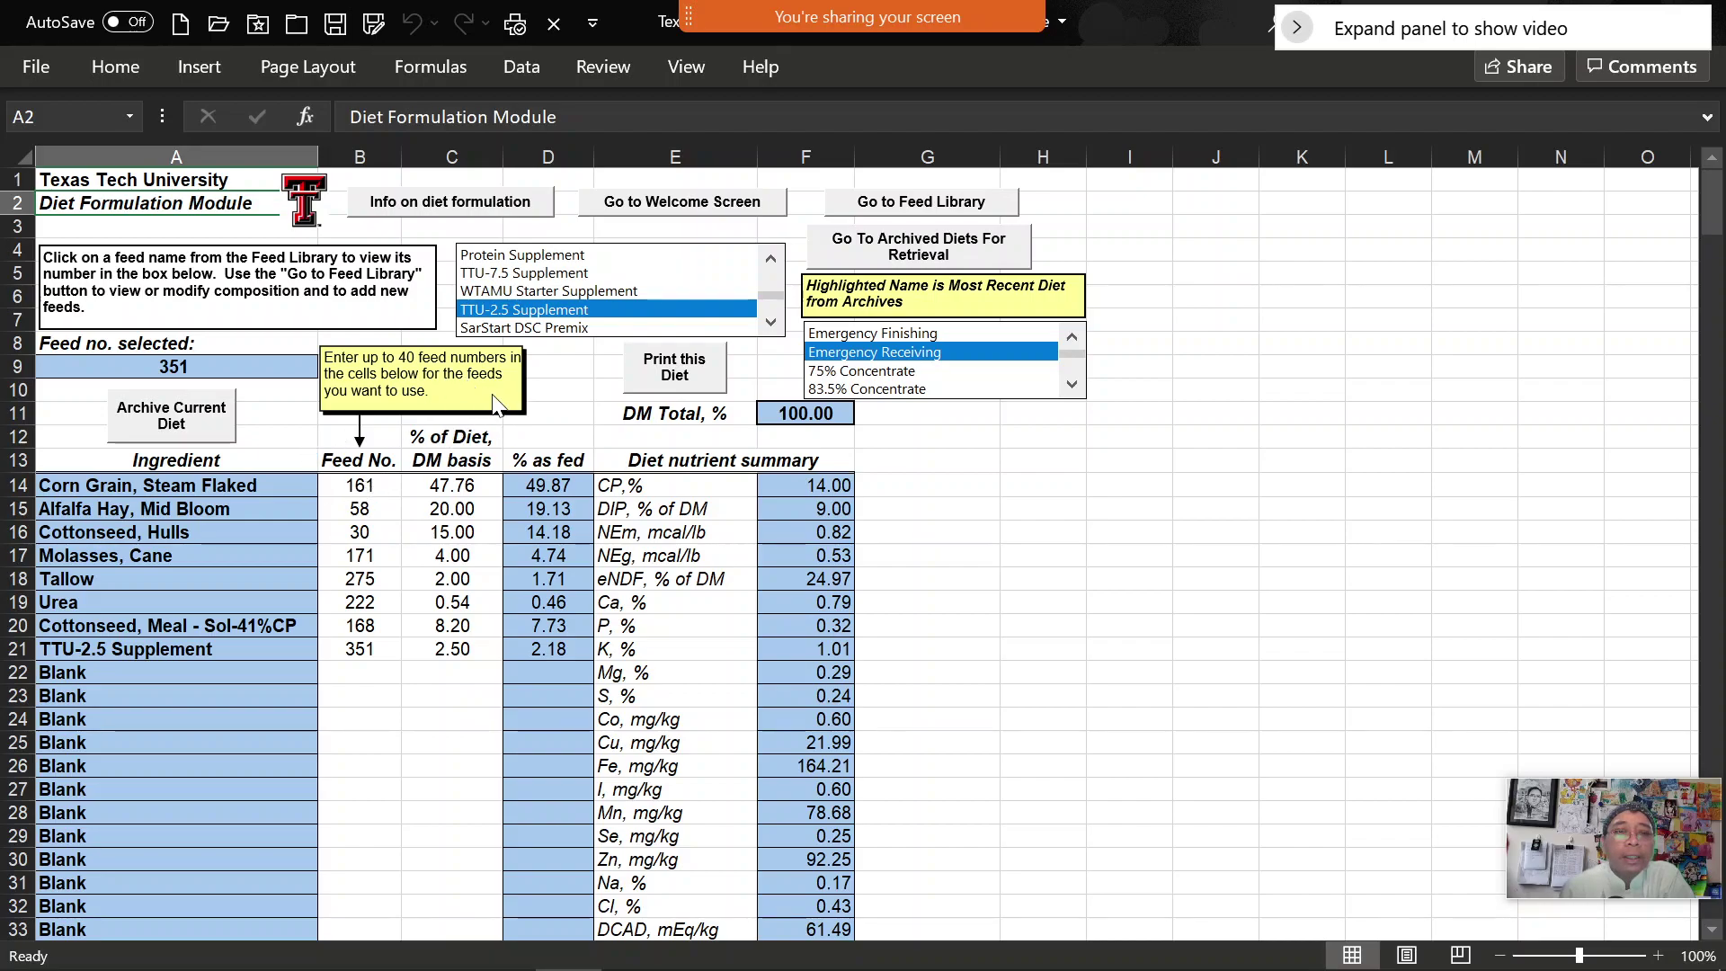
left_click(563, 255)
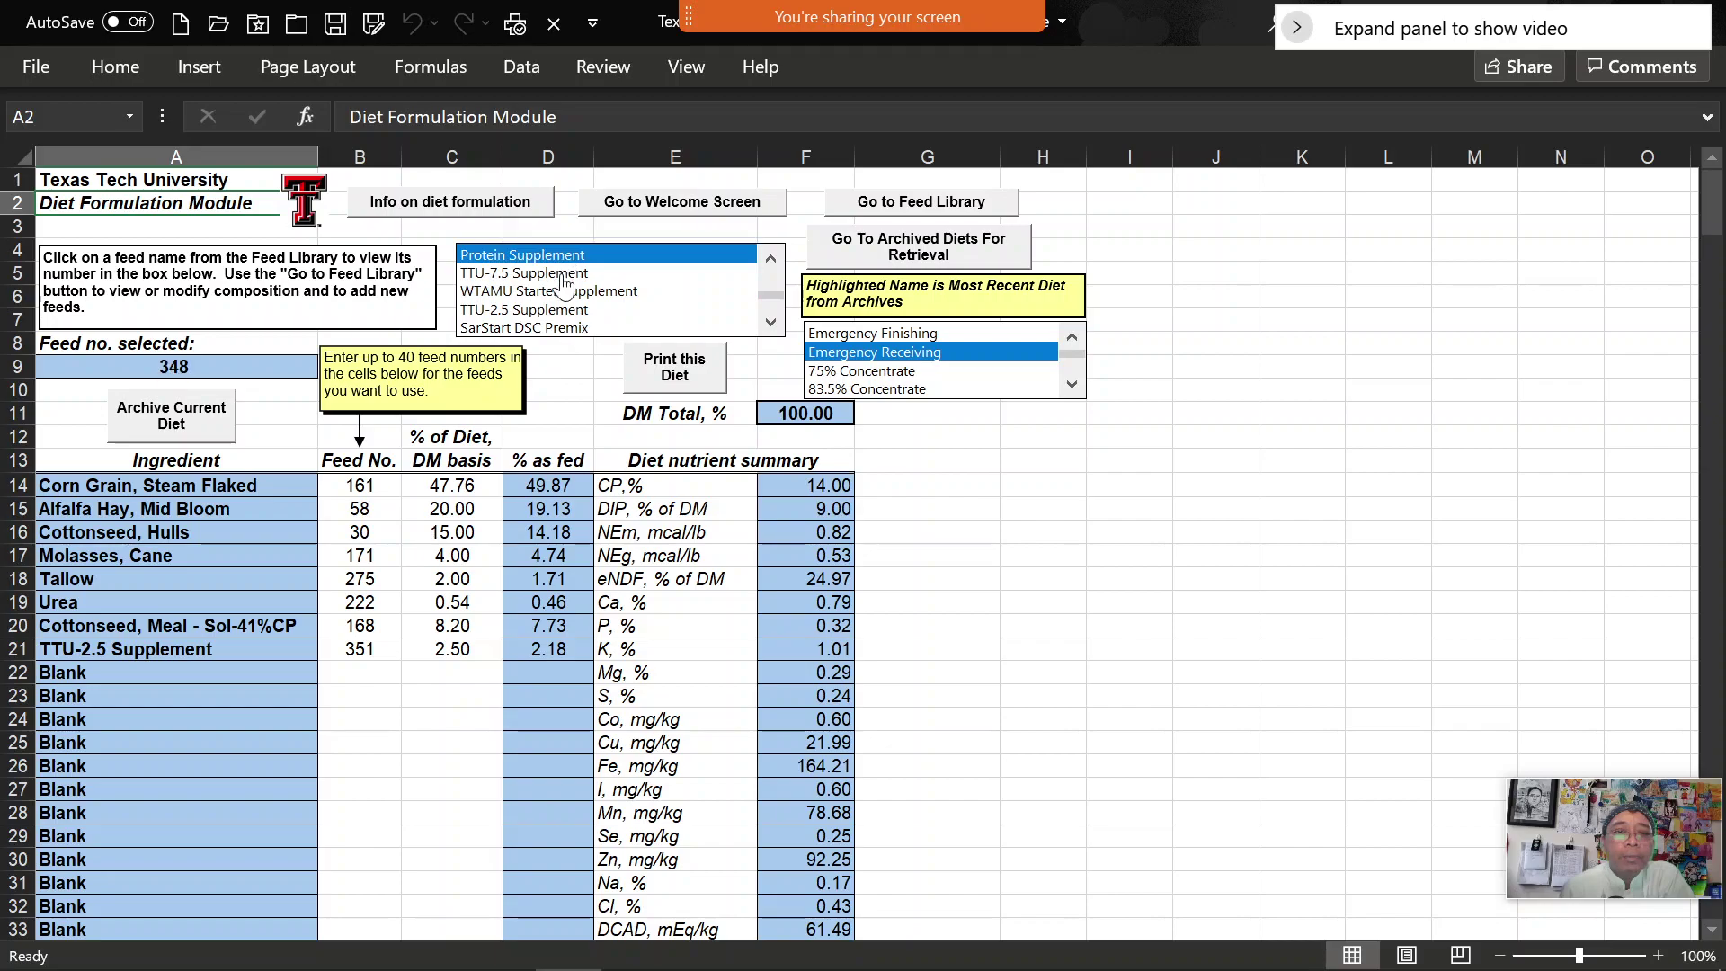
left_click(563, 274)
left_click(564, 309)
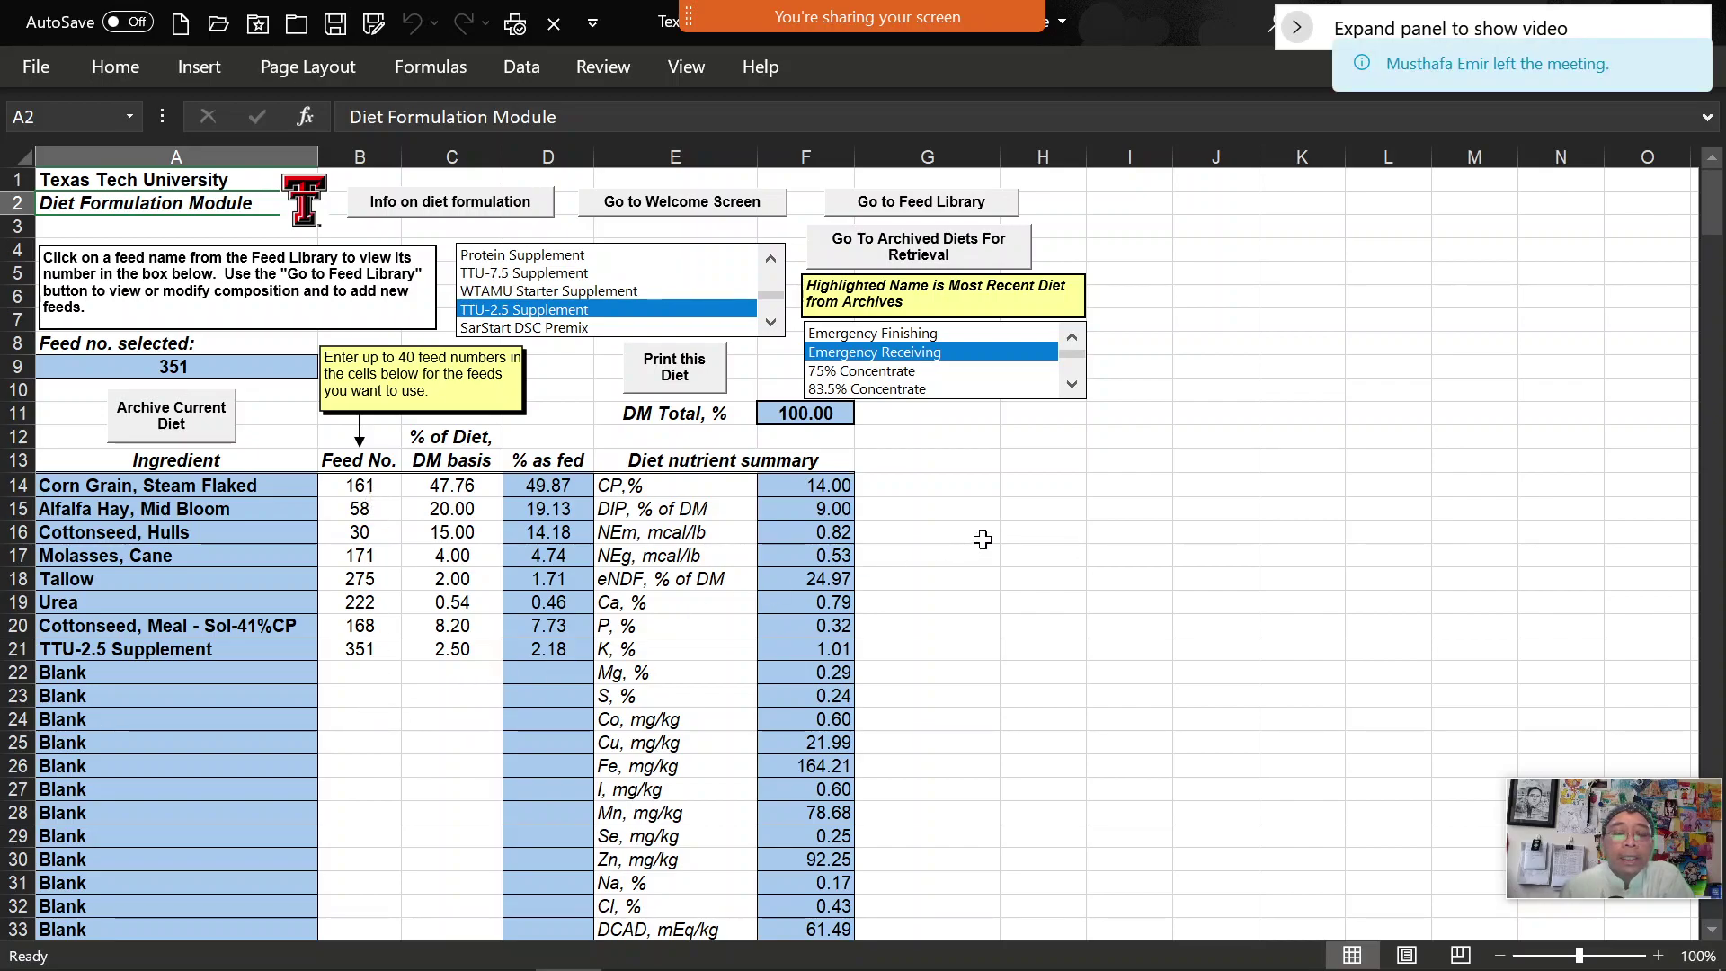
Consult the Feed Library and replace the first two diet ingredients with feed numbers 1 and 3
left_click(304, 490)
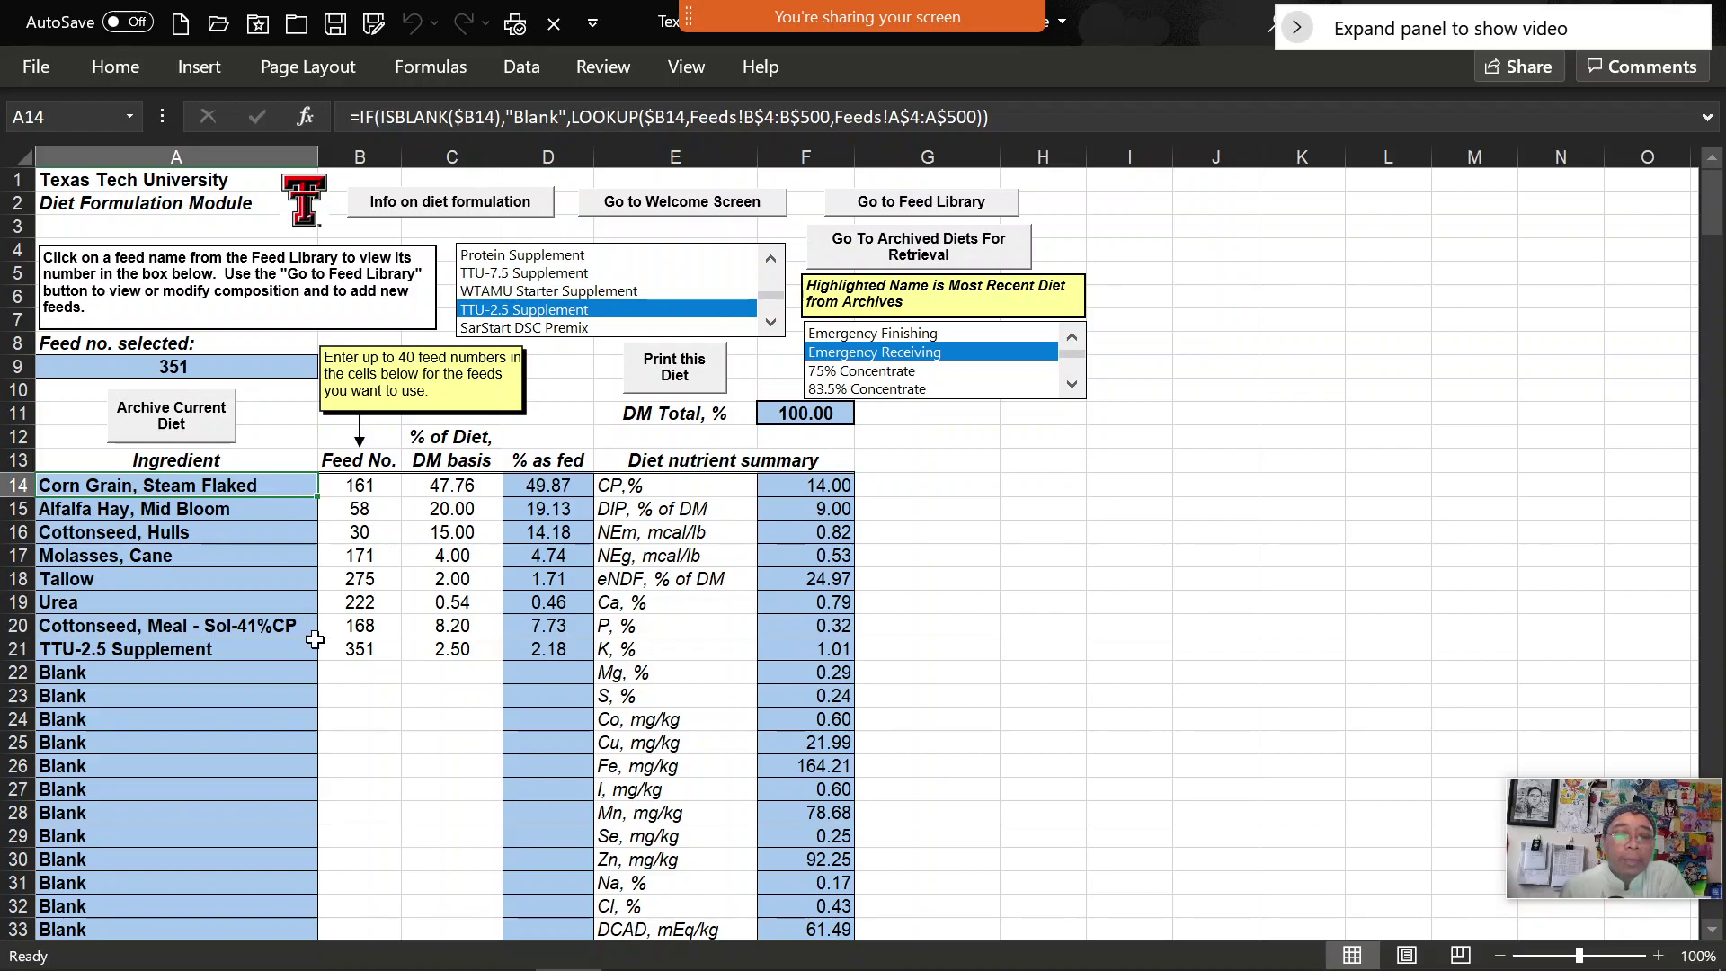
left_click(370, 493)
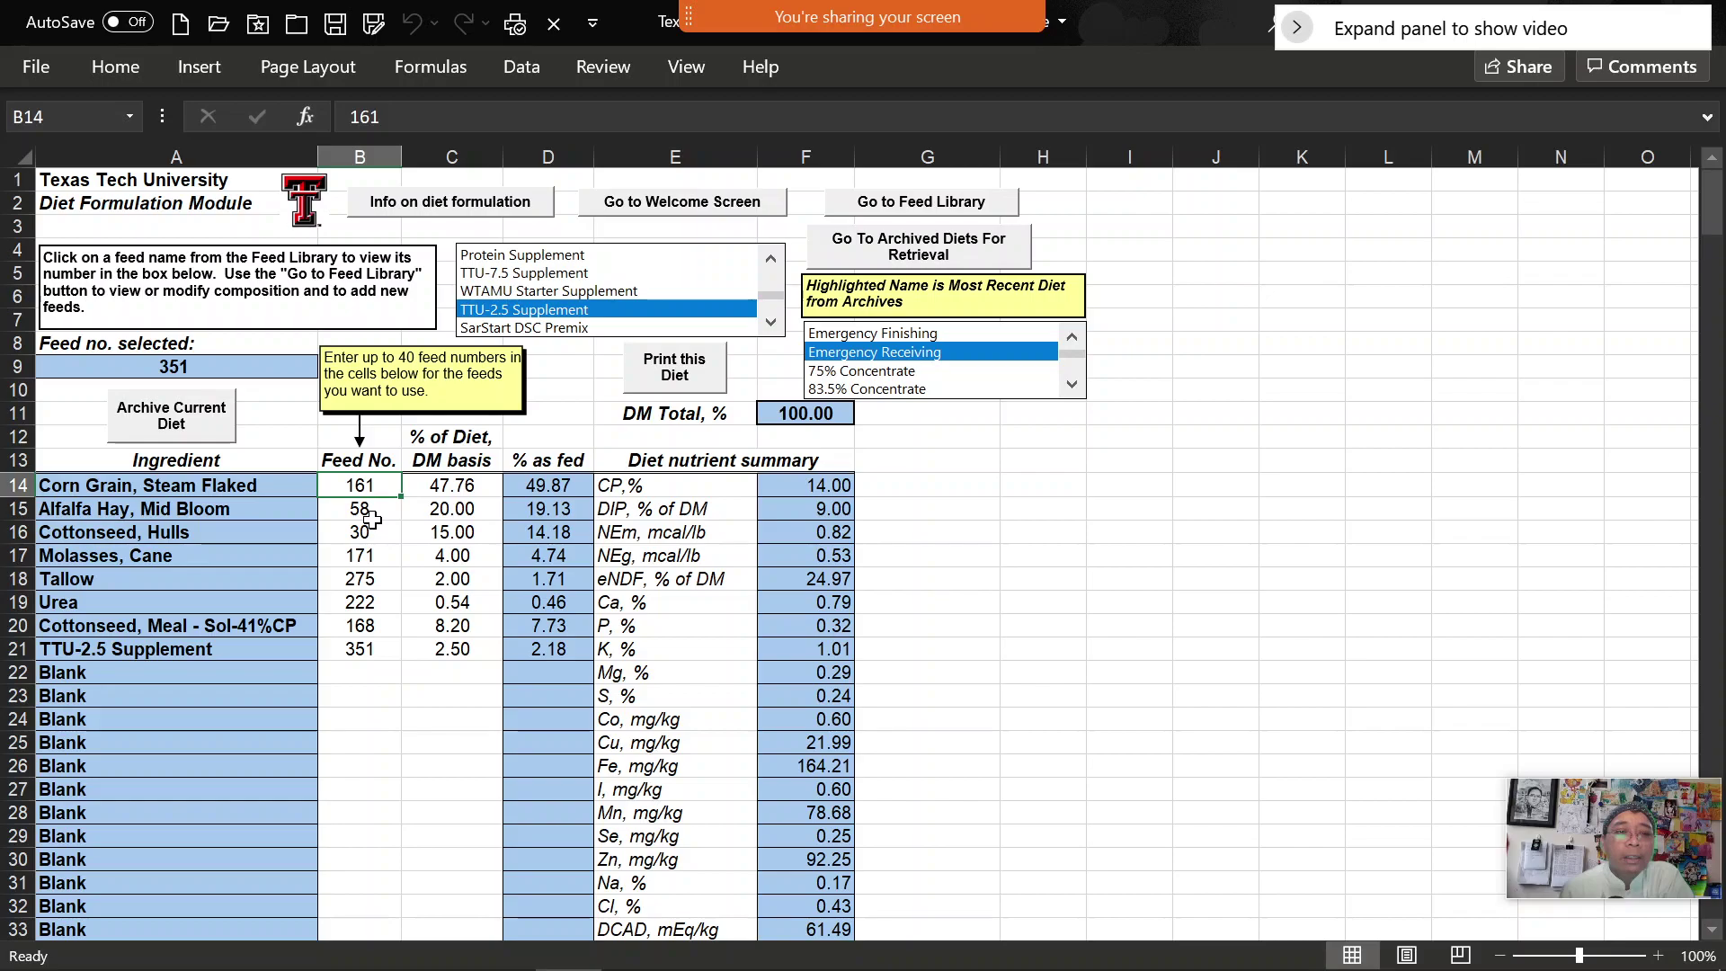
left_click(886, 201)
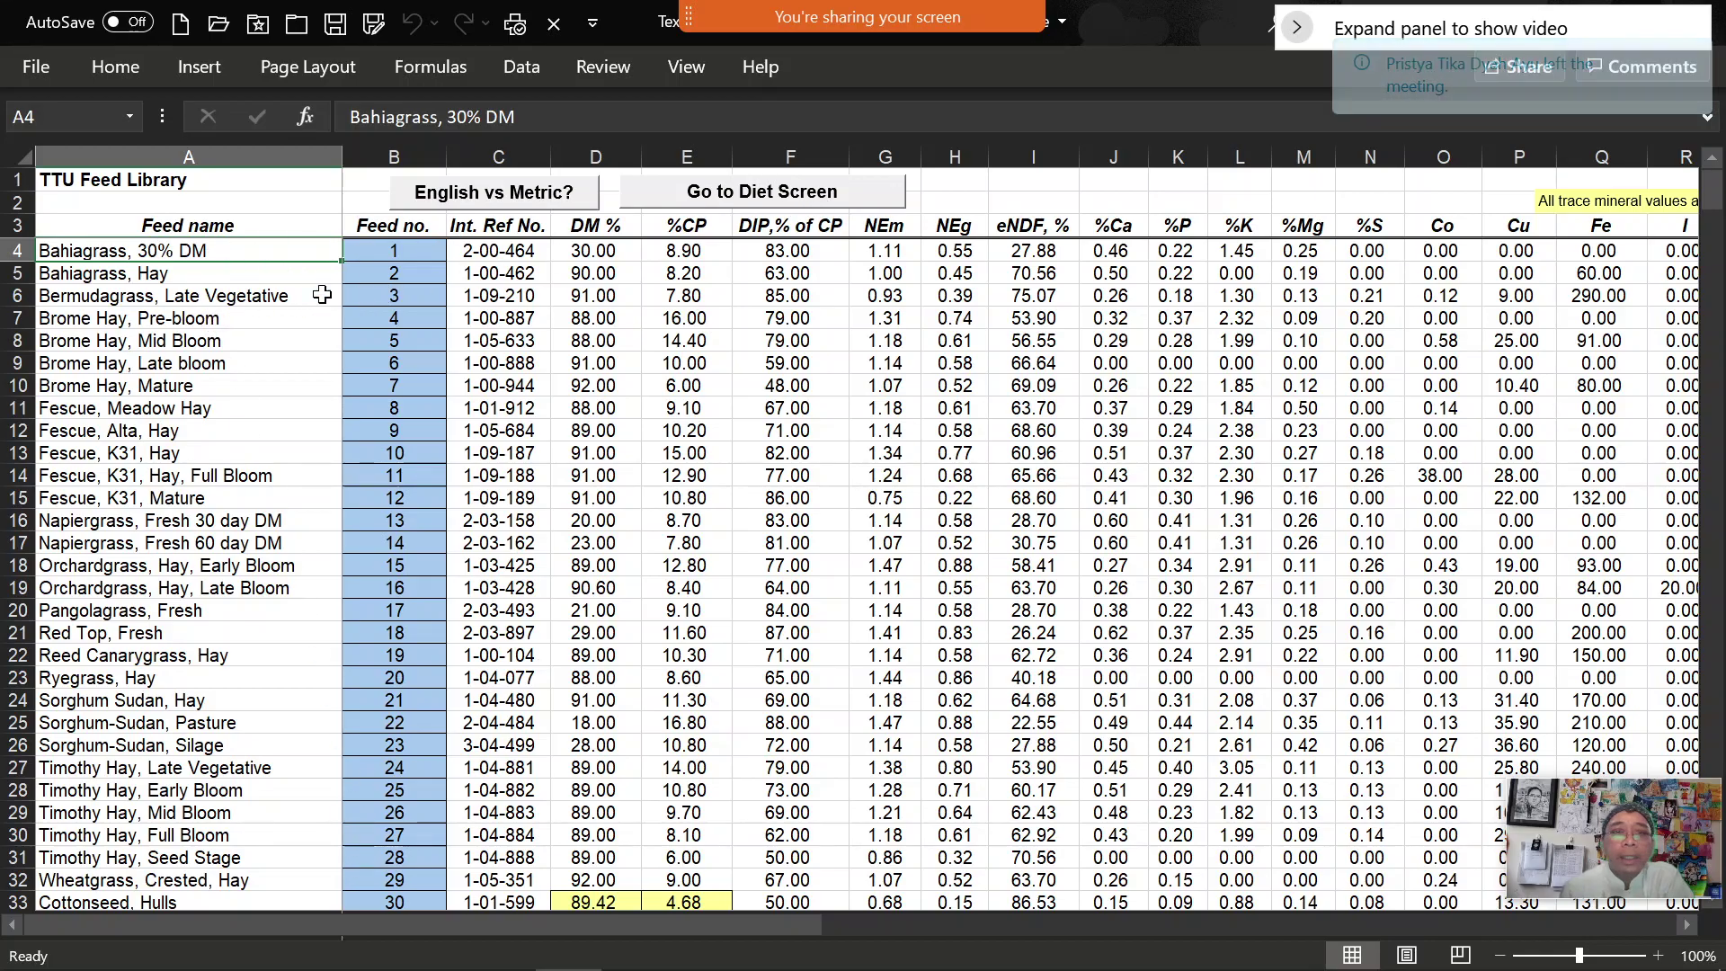
left_click(720, 207)
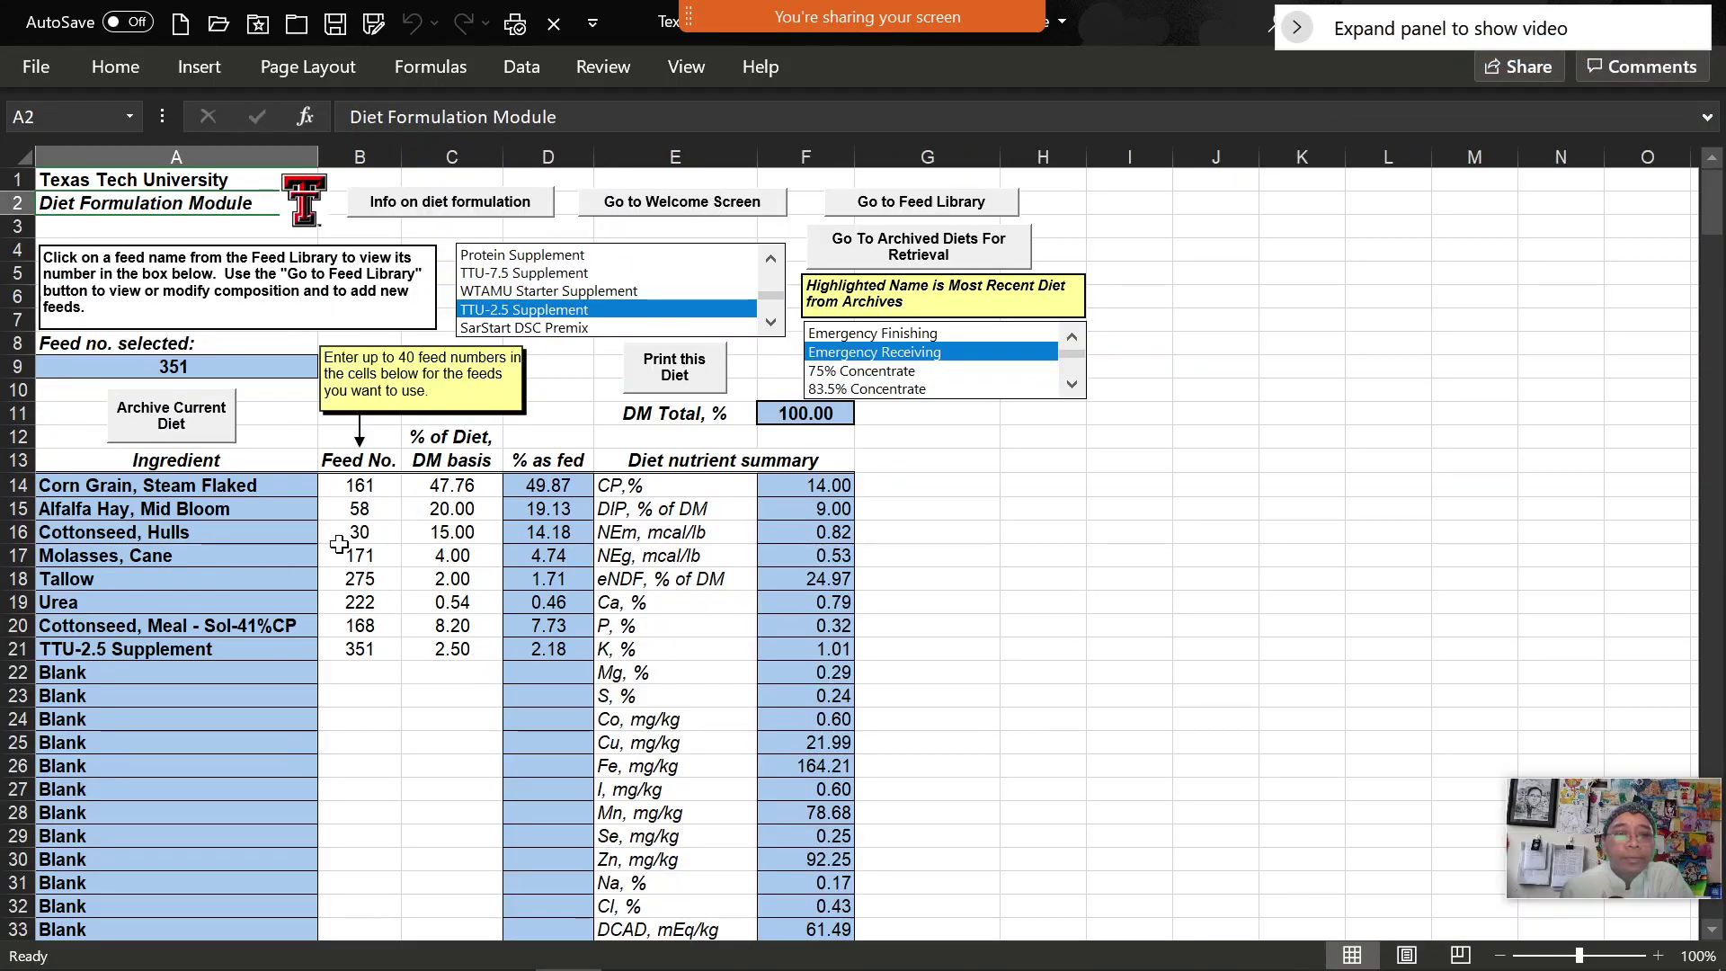
type("1")
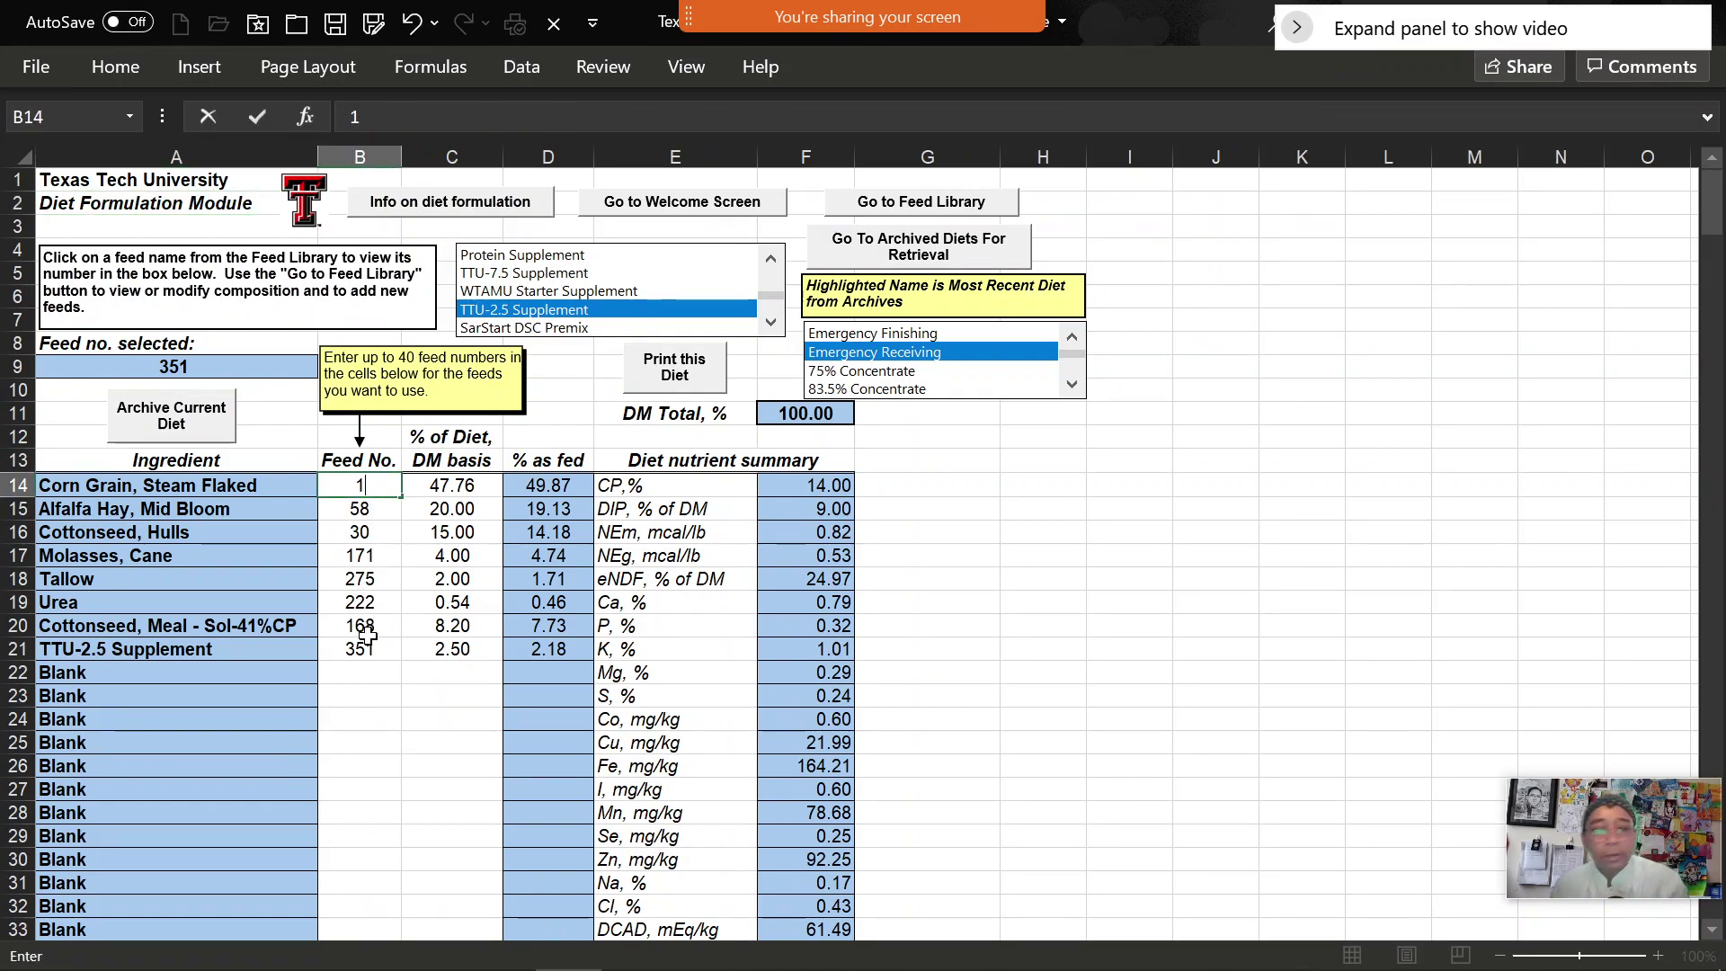
key("Return")
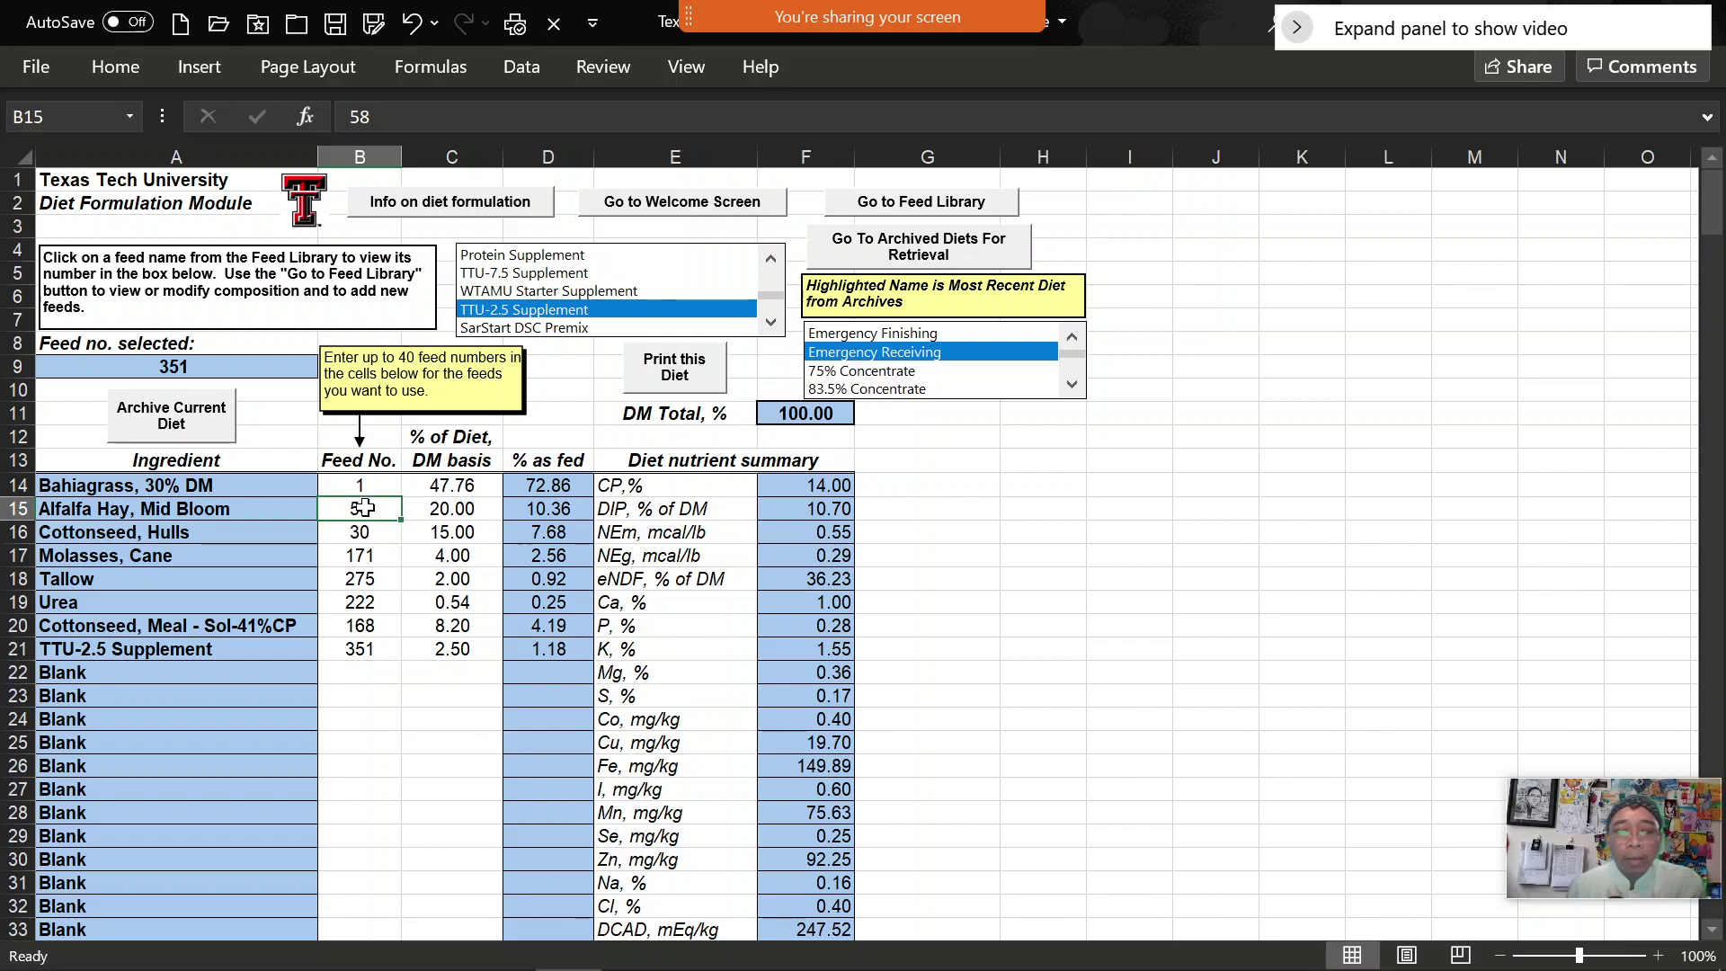
type("3")
key("Return")
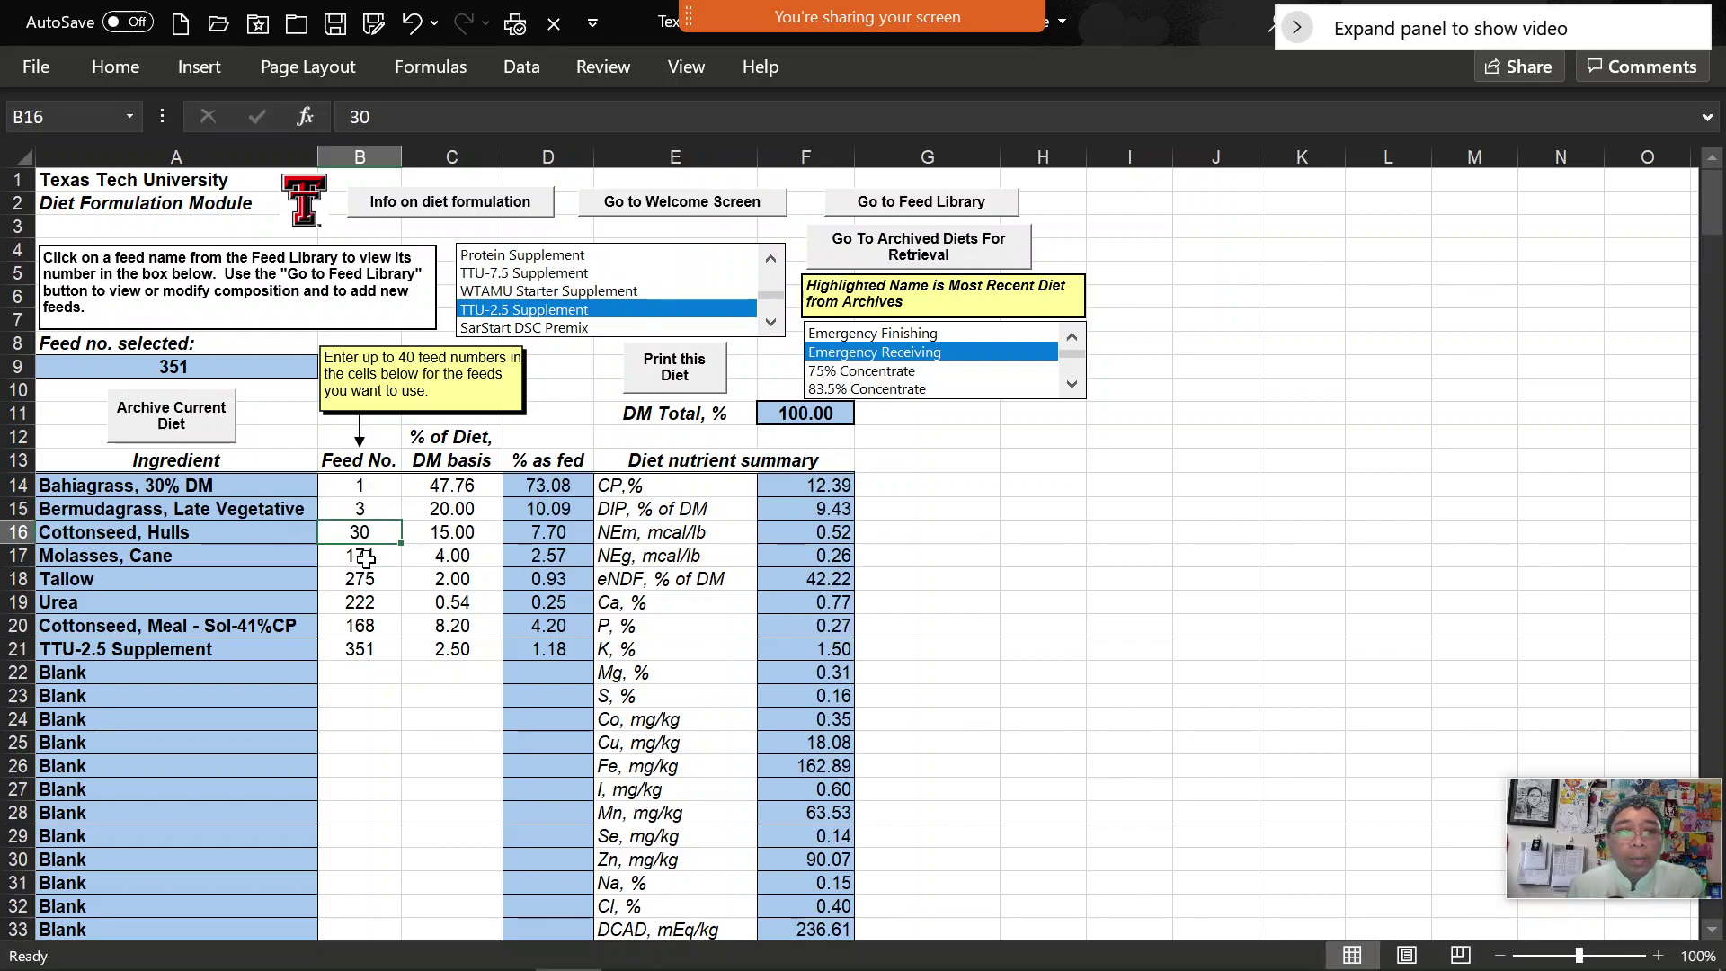
Set the third ingredient's feed number to 50 and check the Feed Library for that entry
type("50")
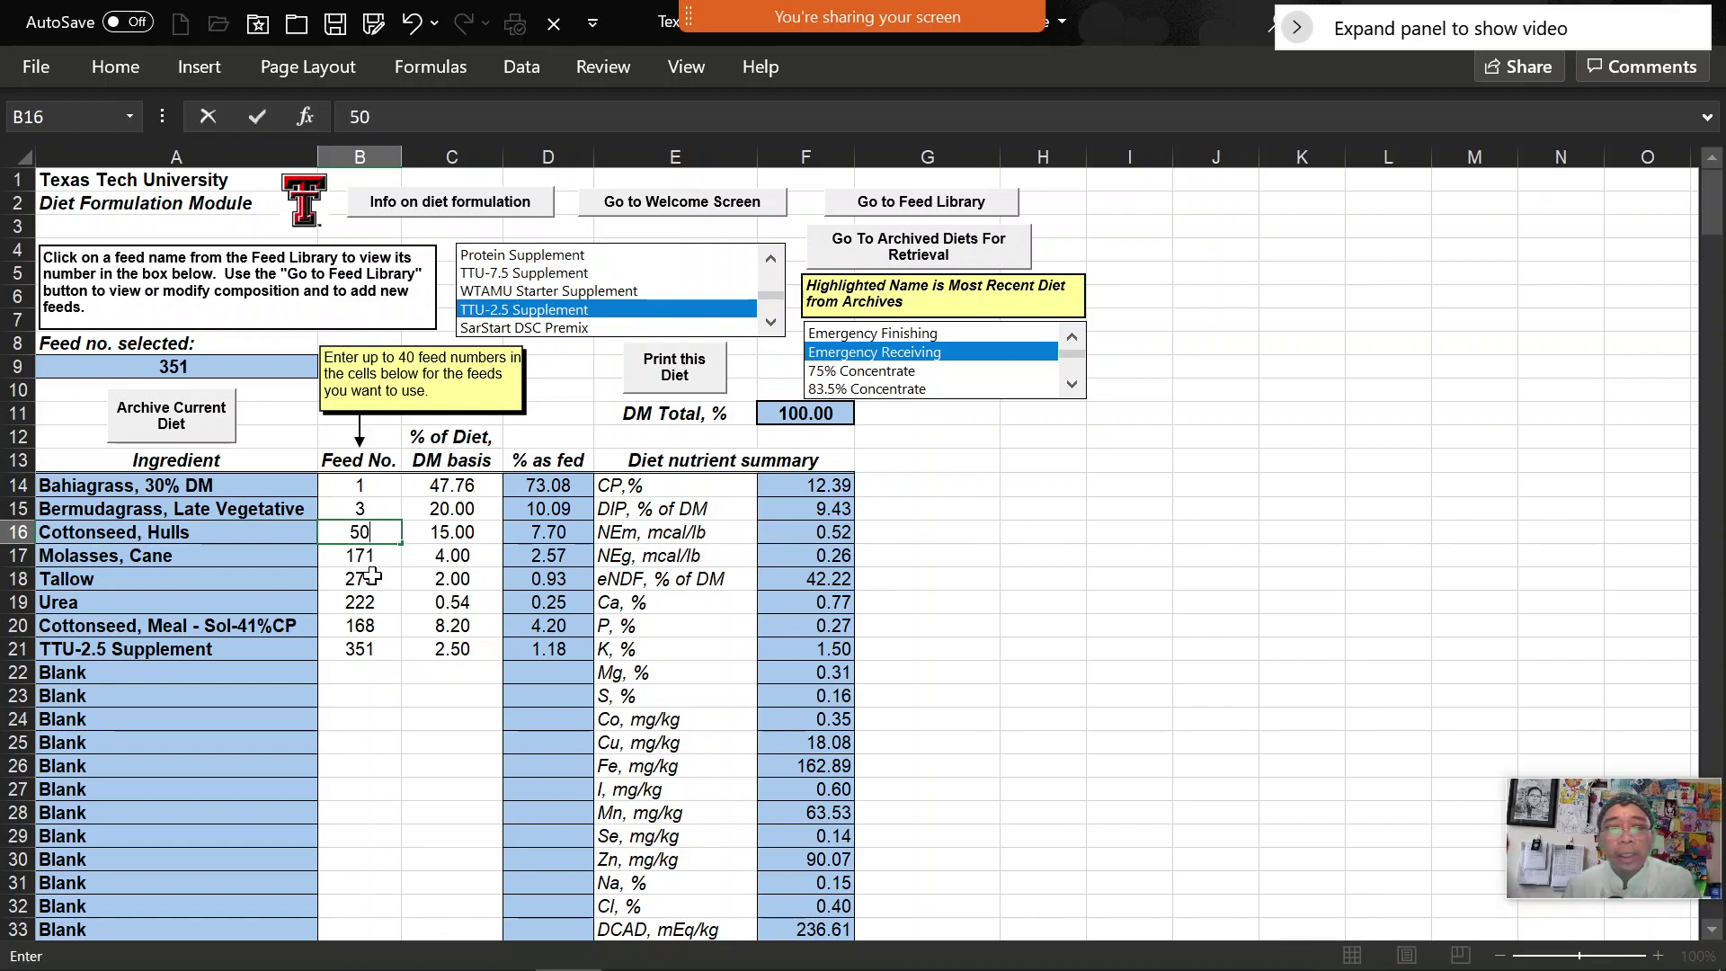
key("Return")
left_click(365, 533)
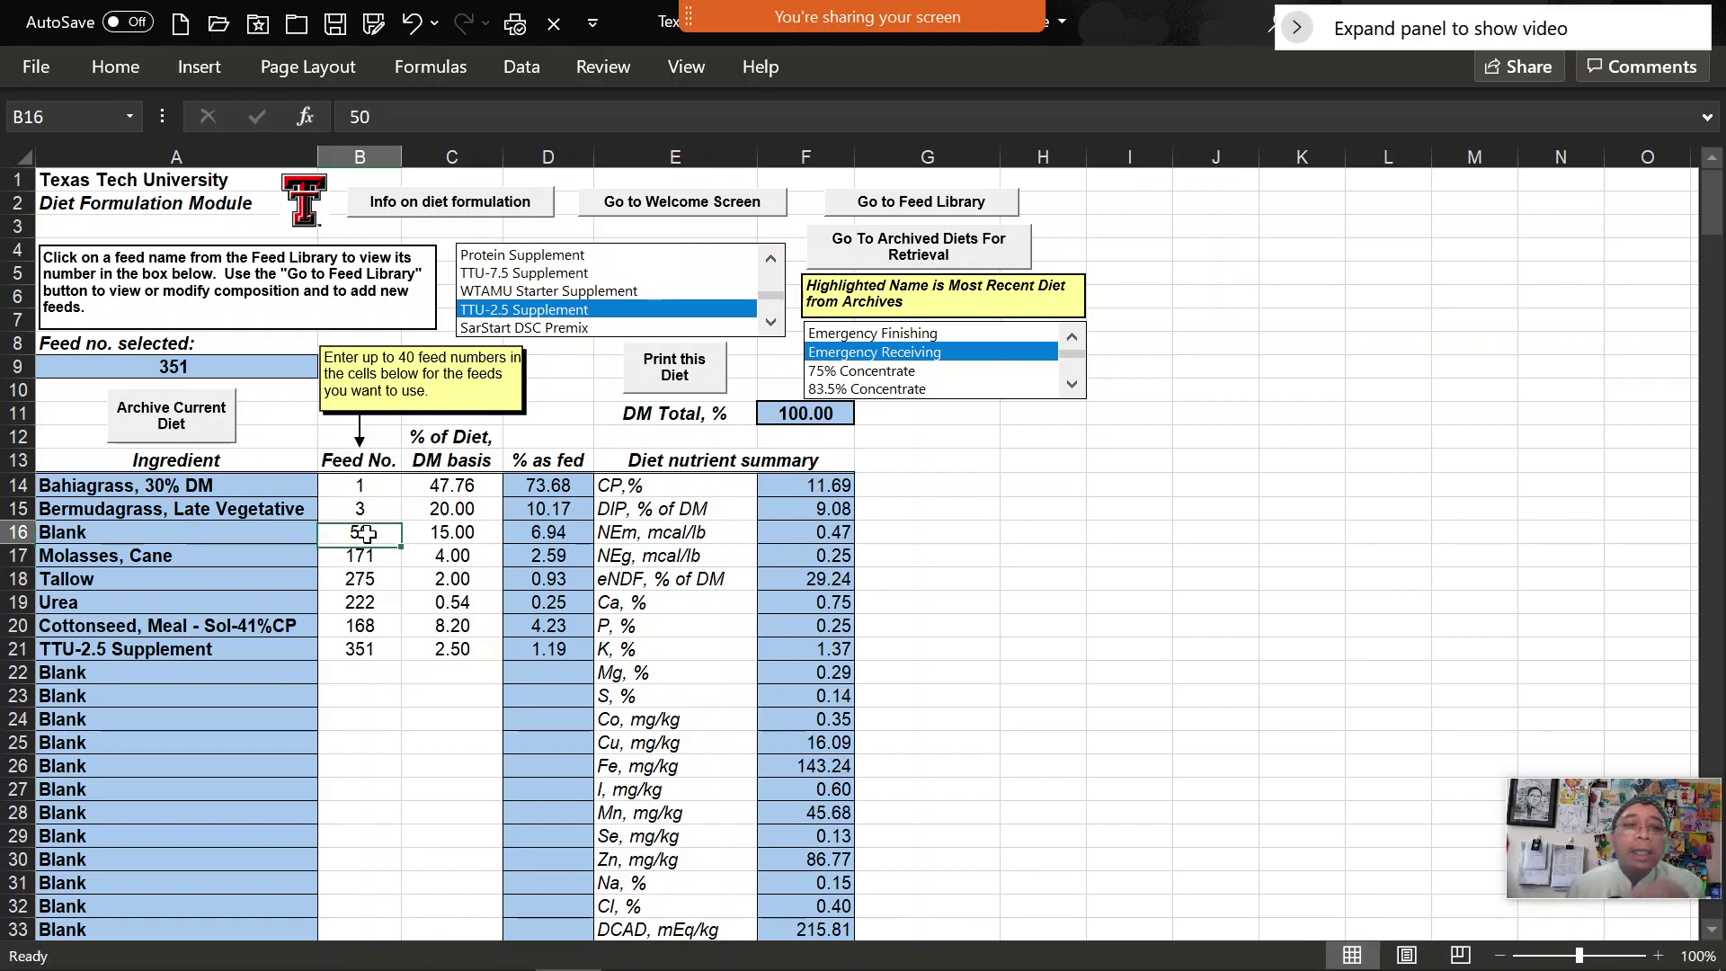
left_click(971, 209)
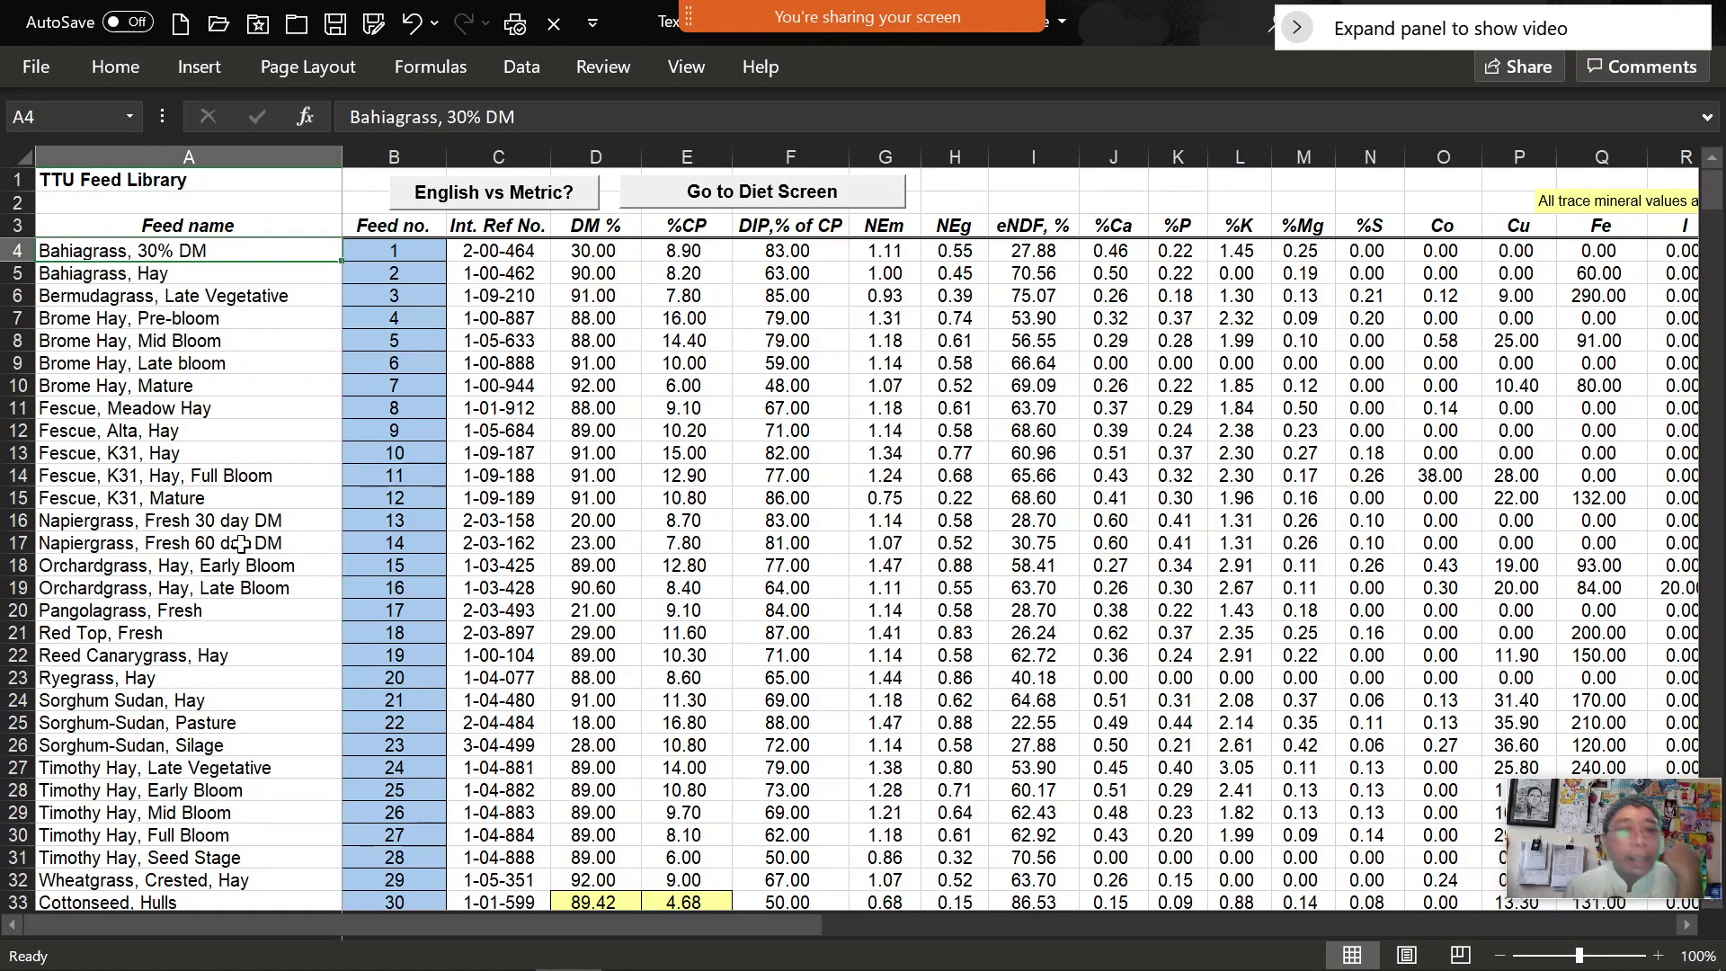
scroll(165, 561, "down", 7)
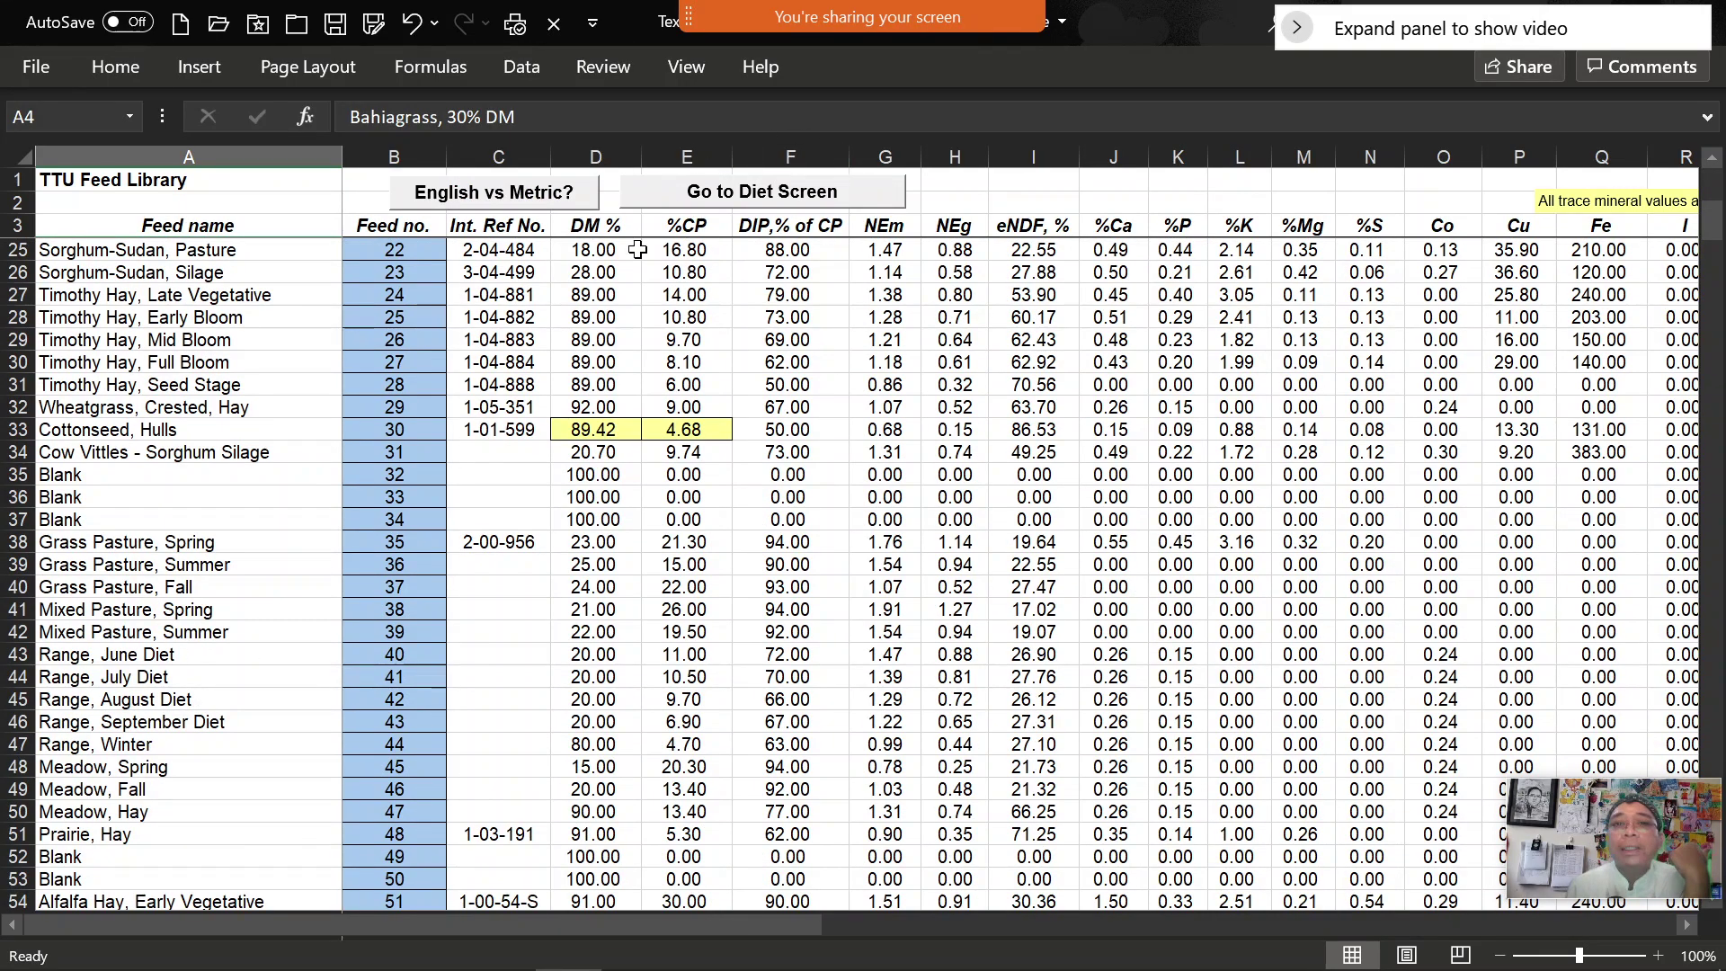
scroll(653, 218, "up", 3)
left_click(710, 198)
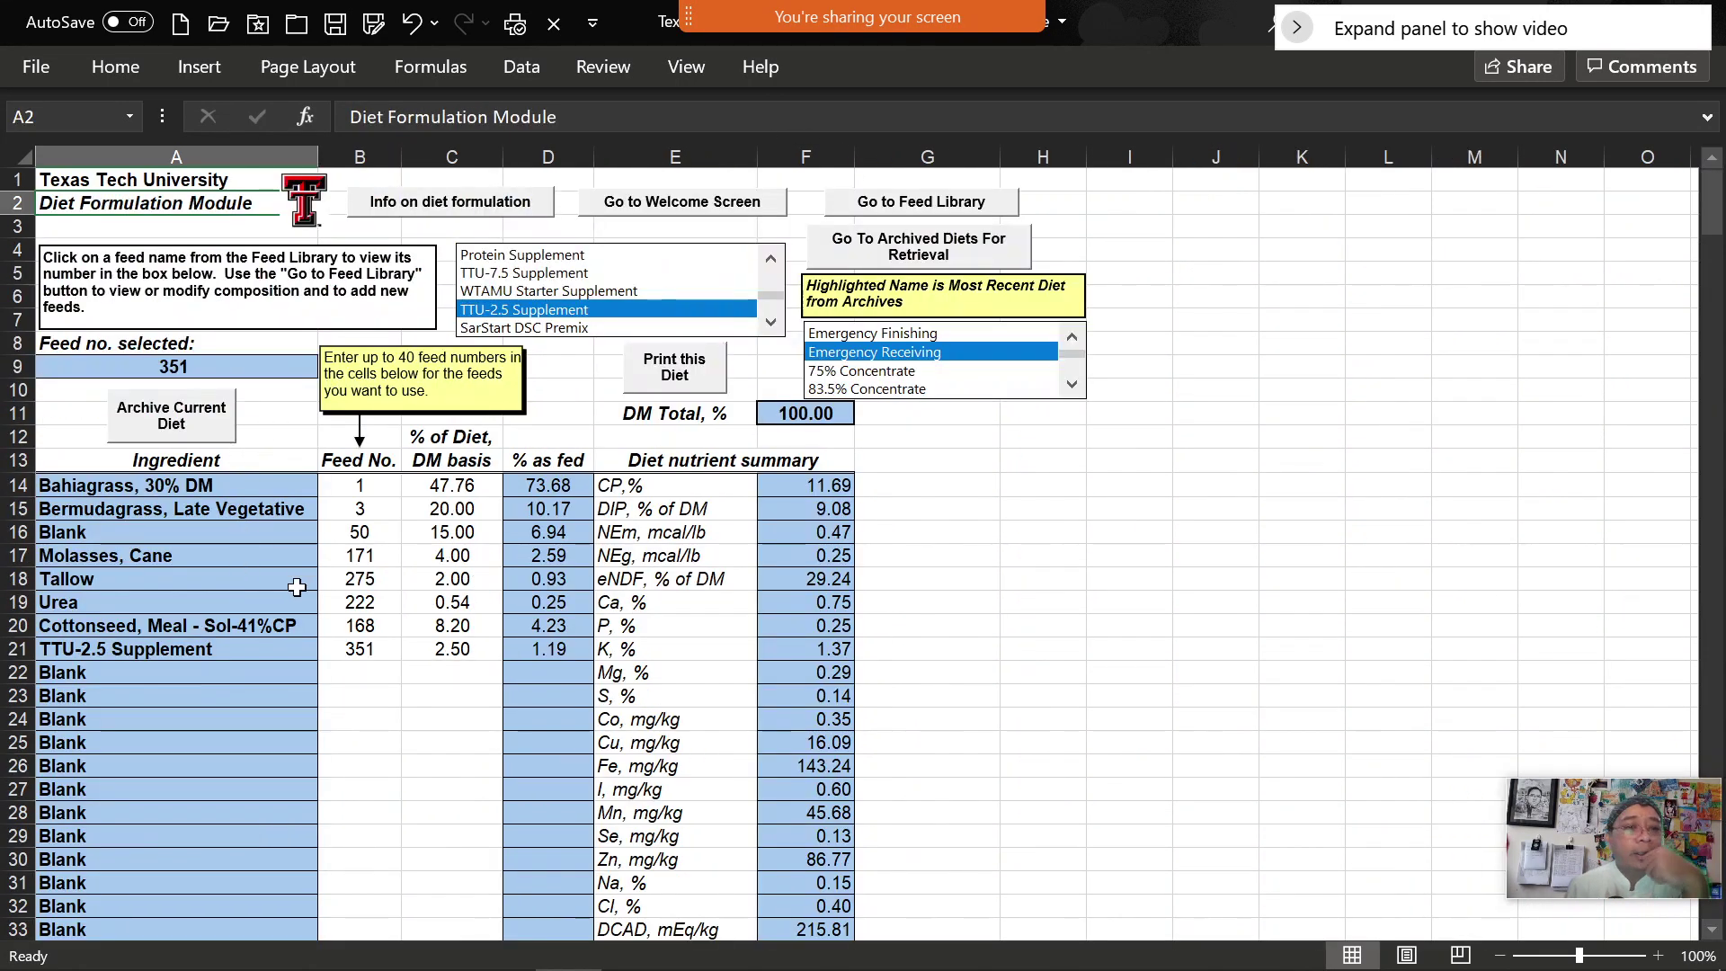
Change the Tallow row's feed number to 300 and the Urea row's feed number to 250
left_click(358, 578)
left_click(369, 558)
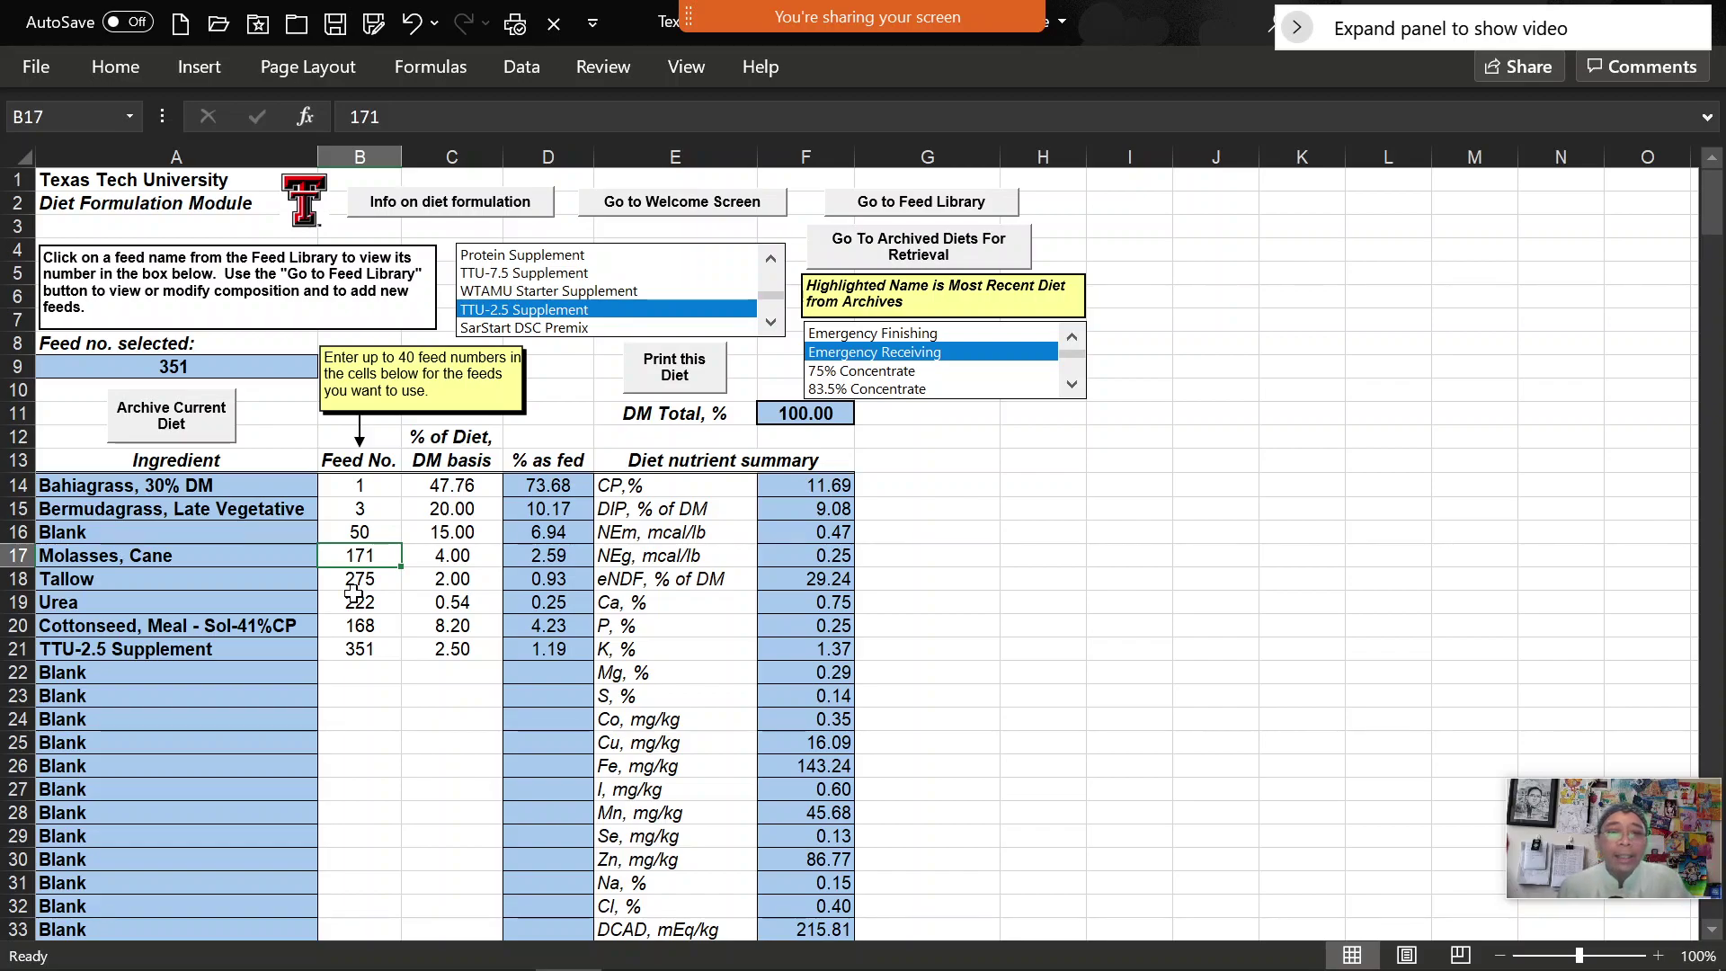
left_click(352, 596)
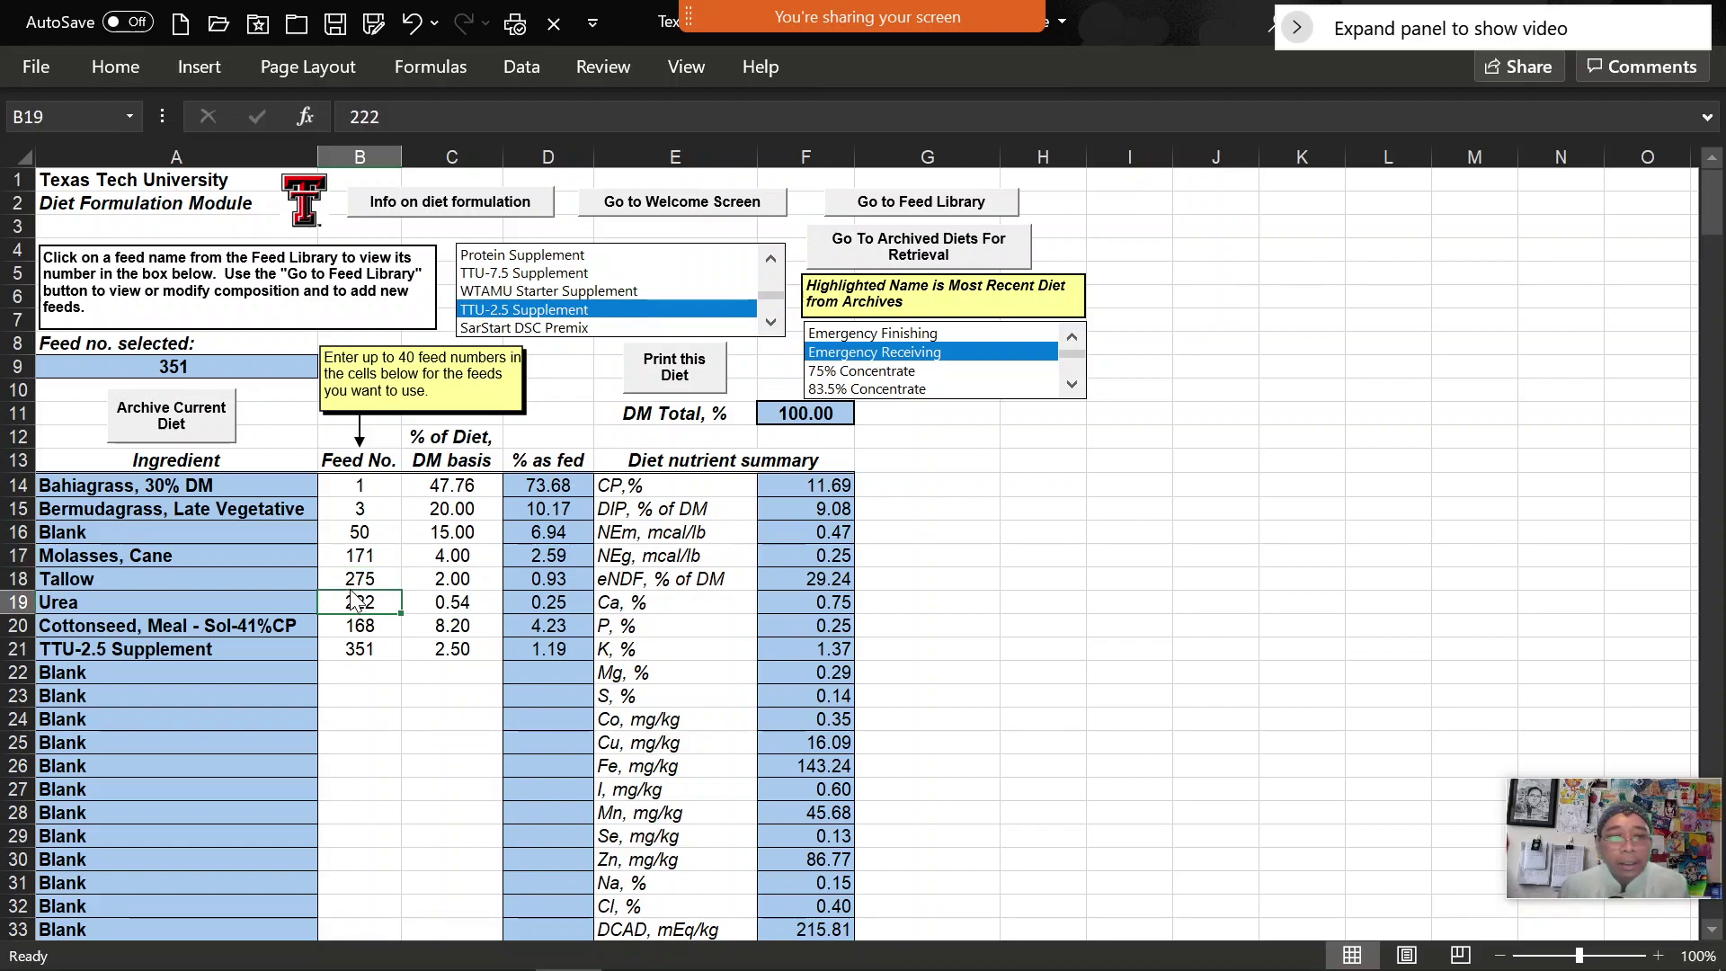
left_click(364, 579)
type("300")
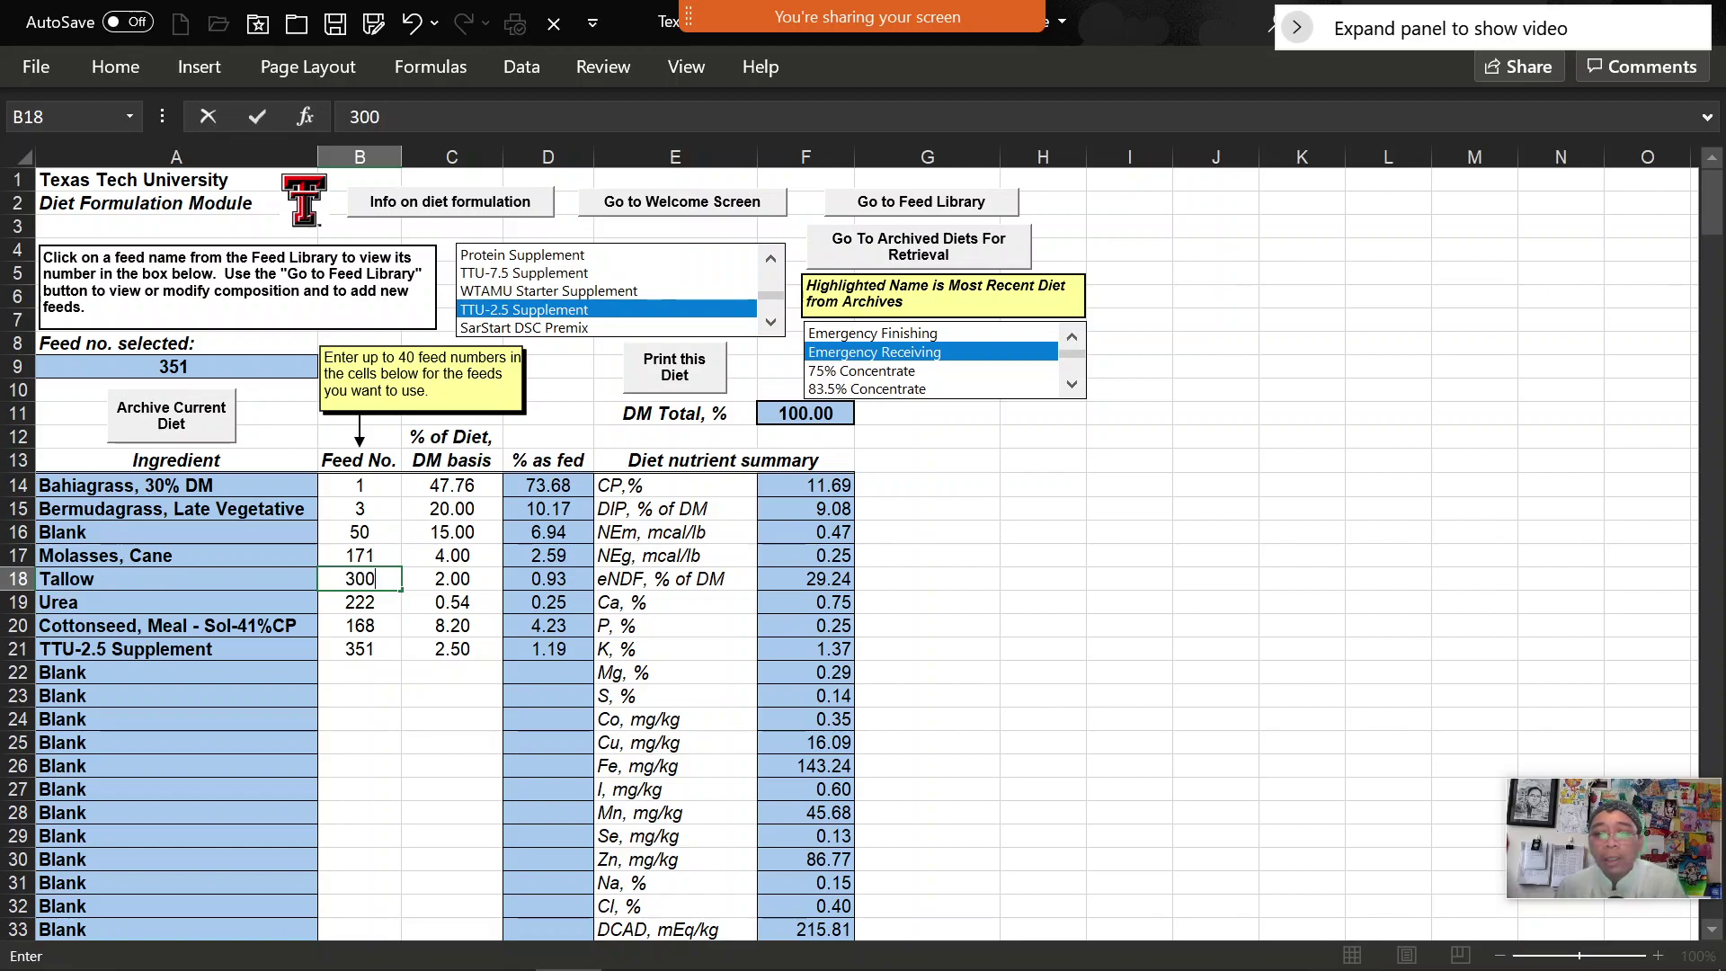
key("Return")
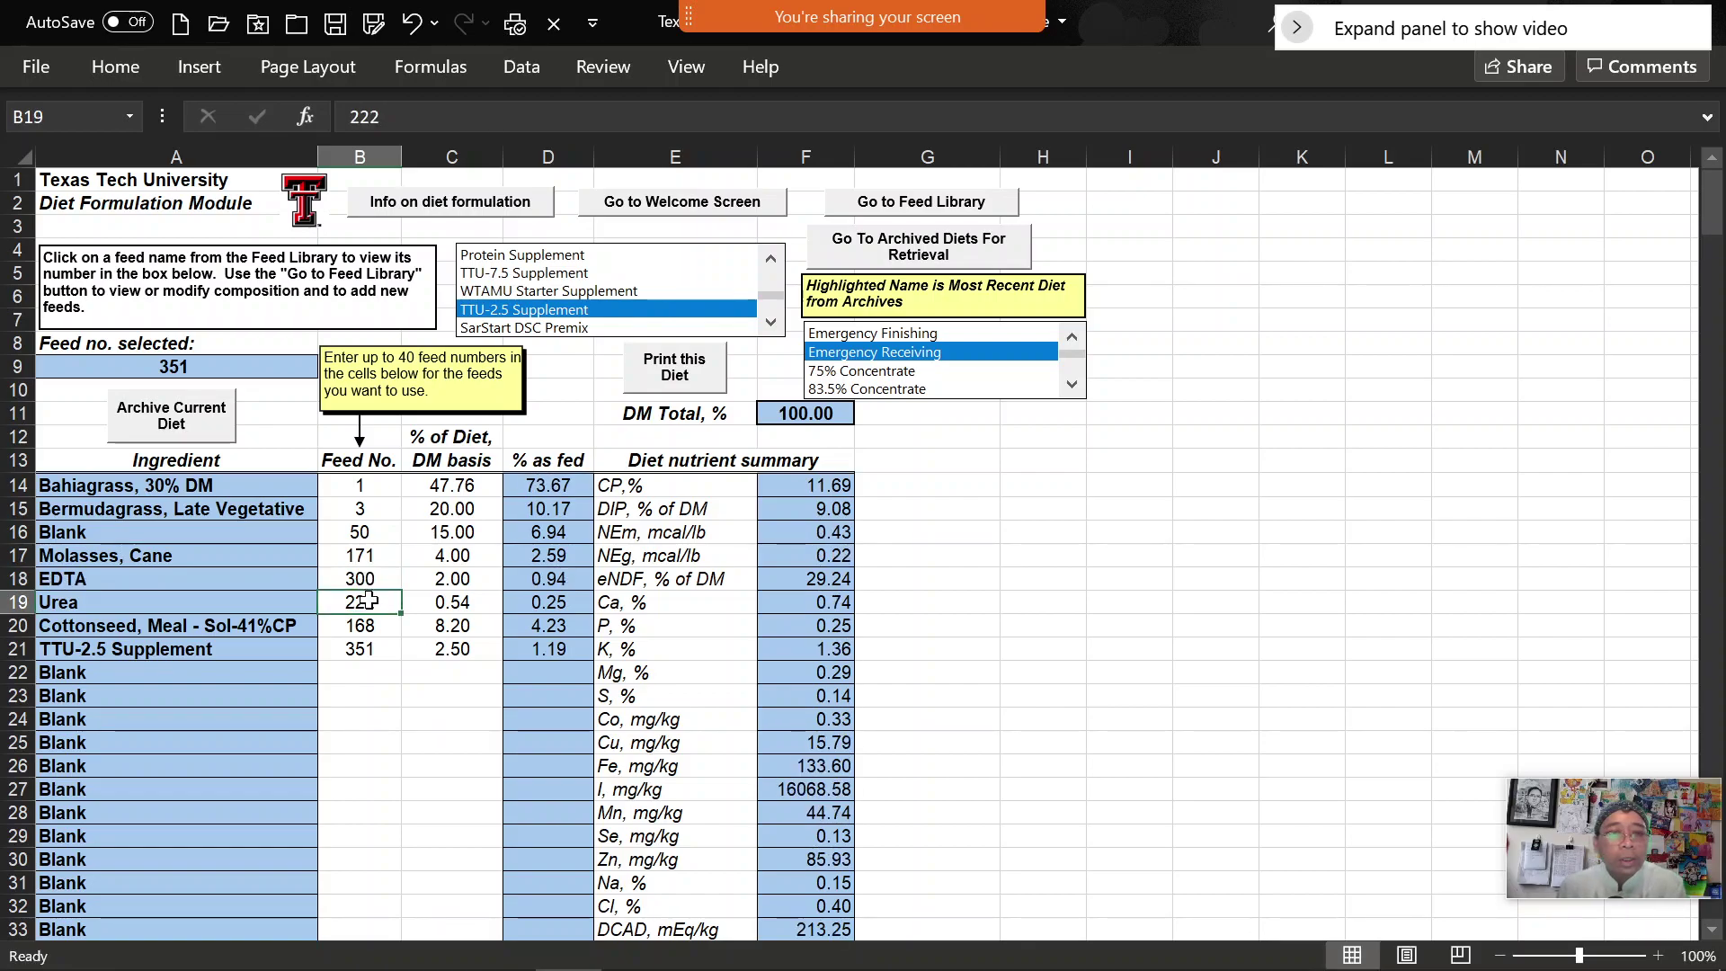
type("250")
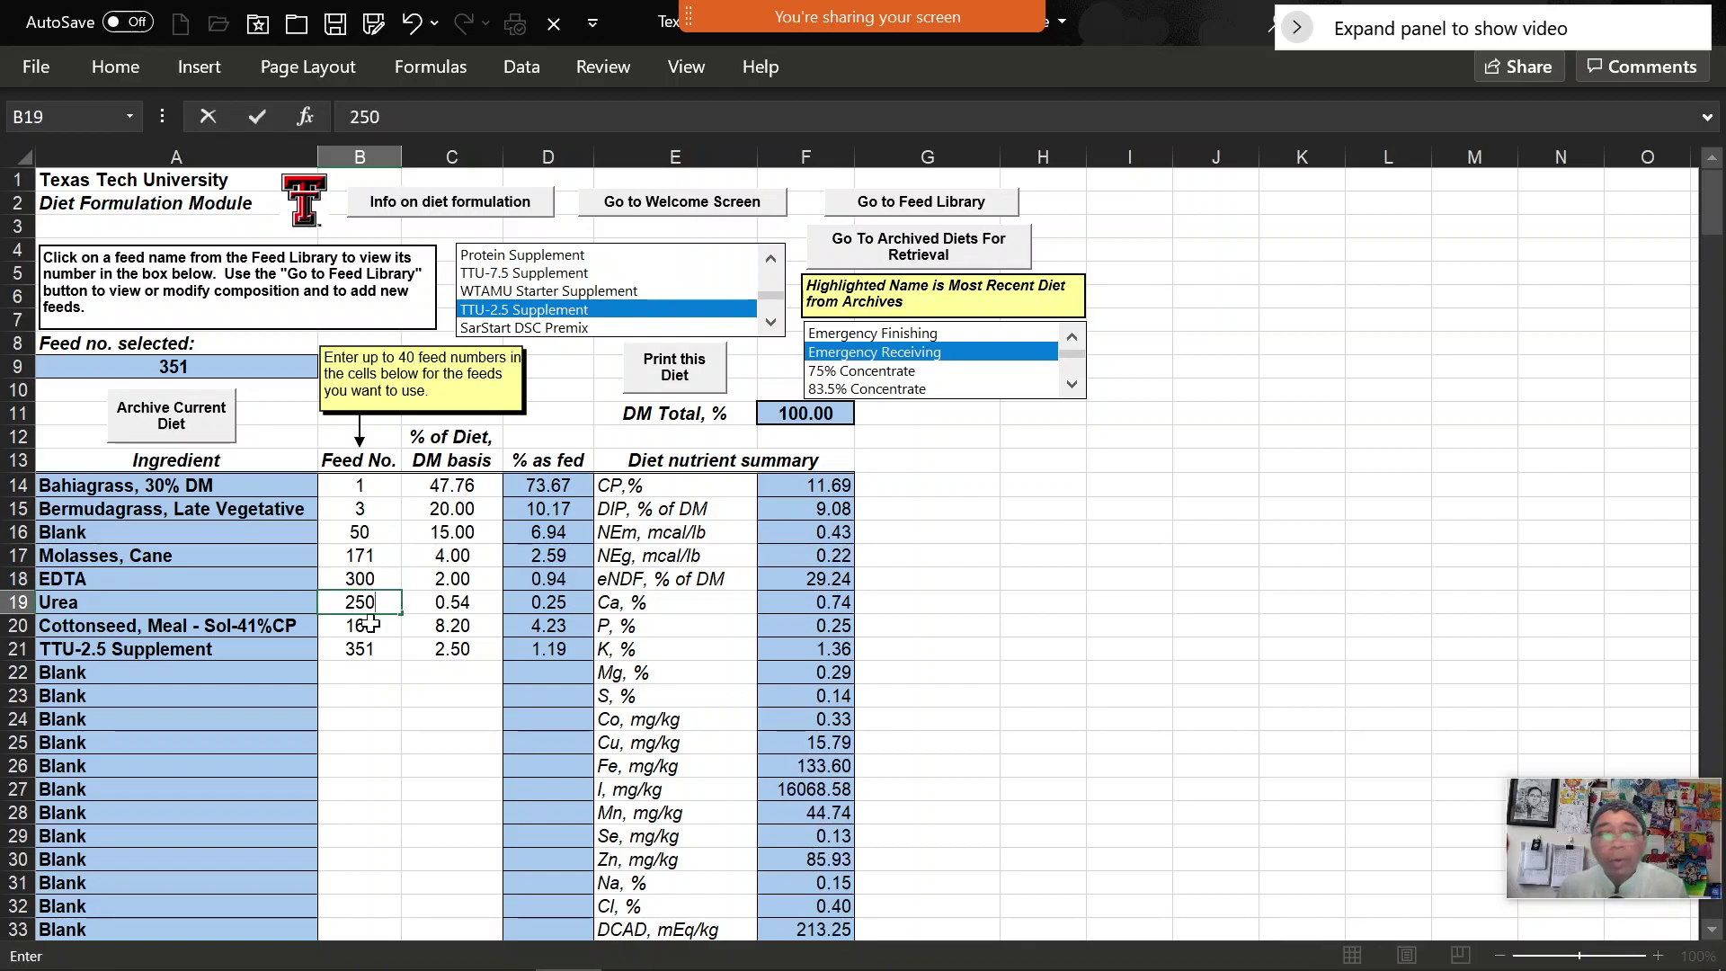
key("Return")
Change the feed number in the Molasses, Cane row to 150
left_click(373, 559)
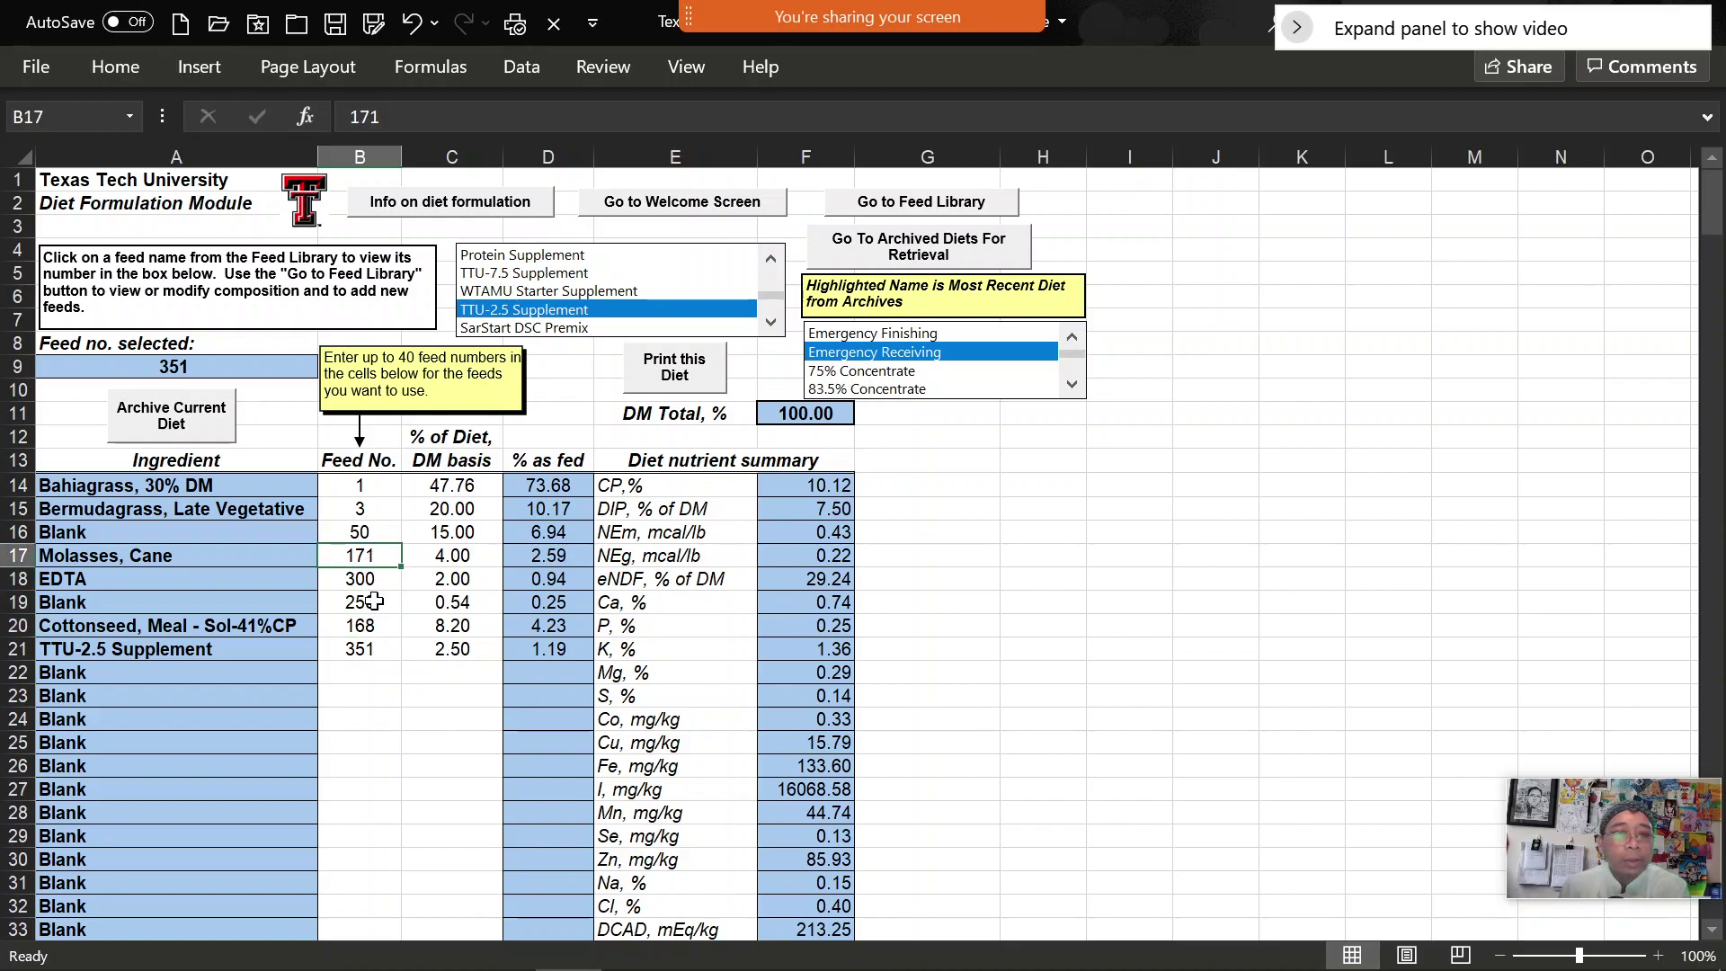
type("1")
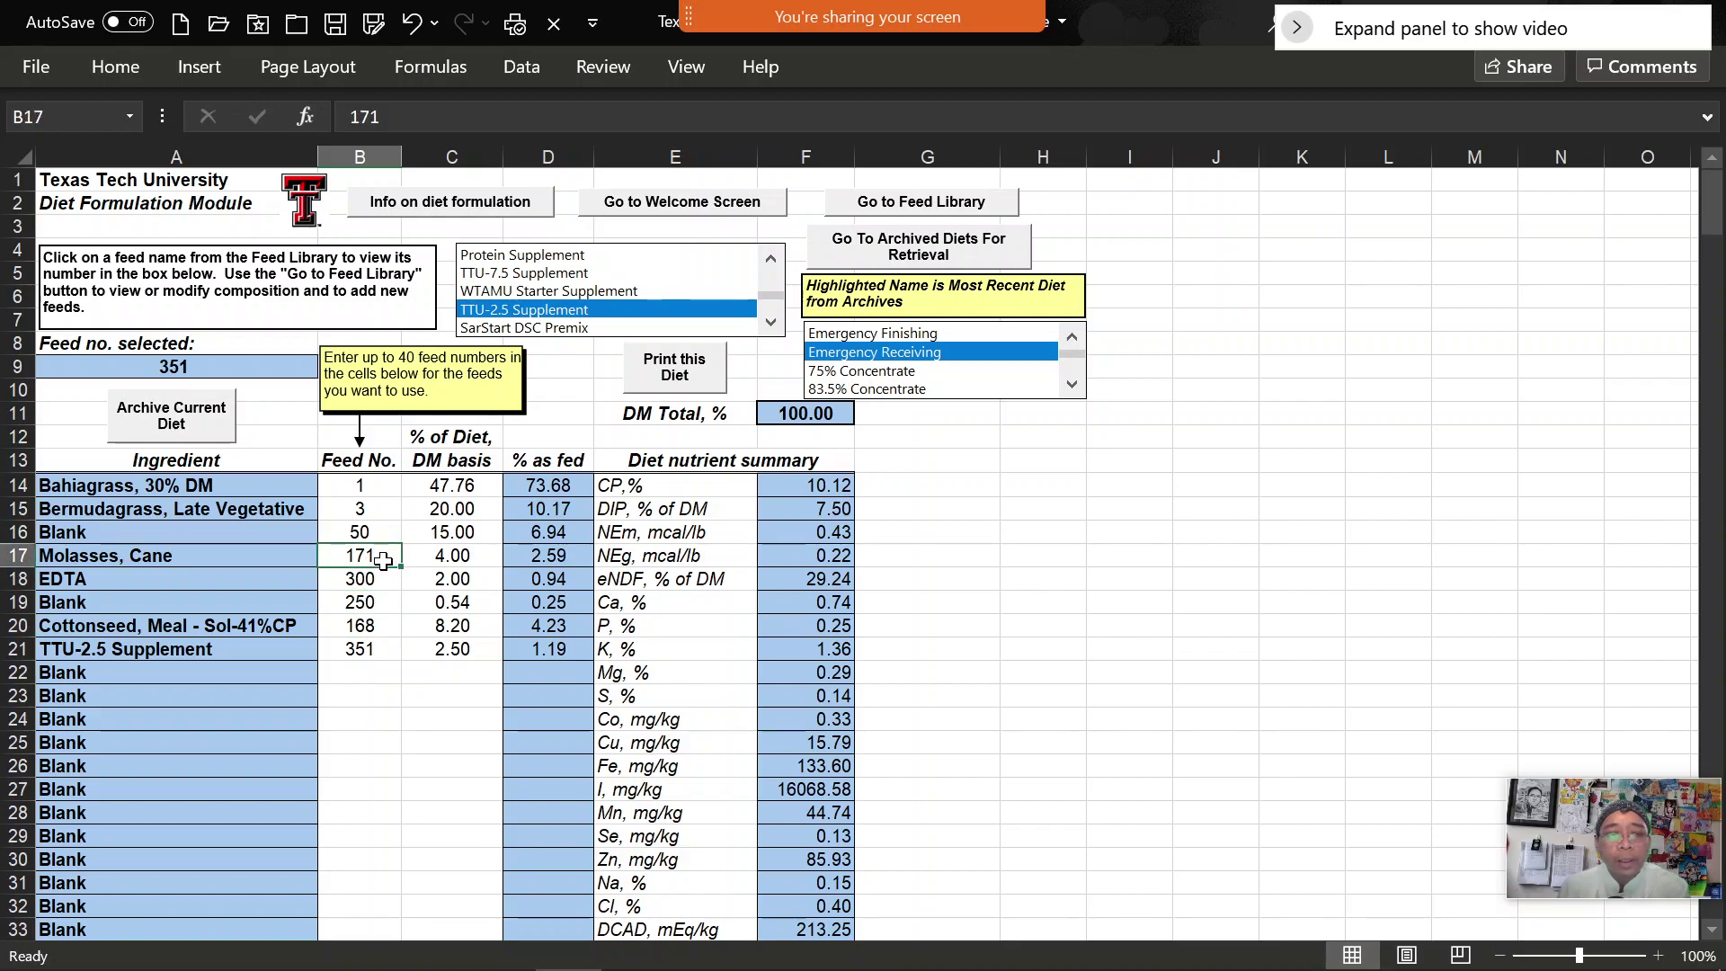
type("50")
left_click(385, 576)
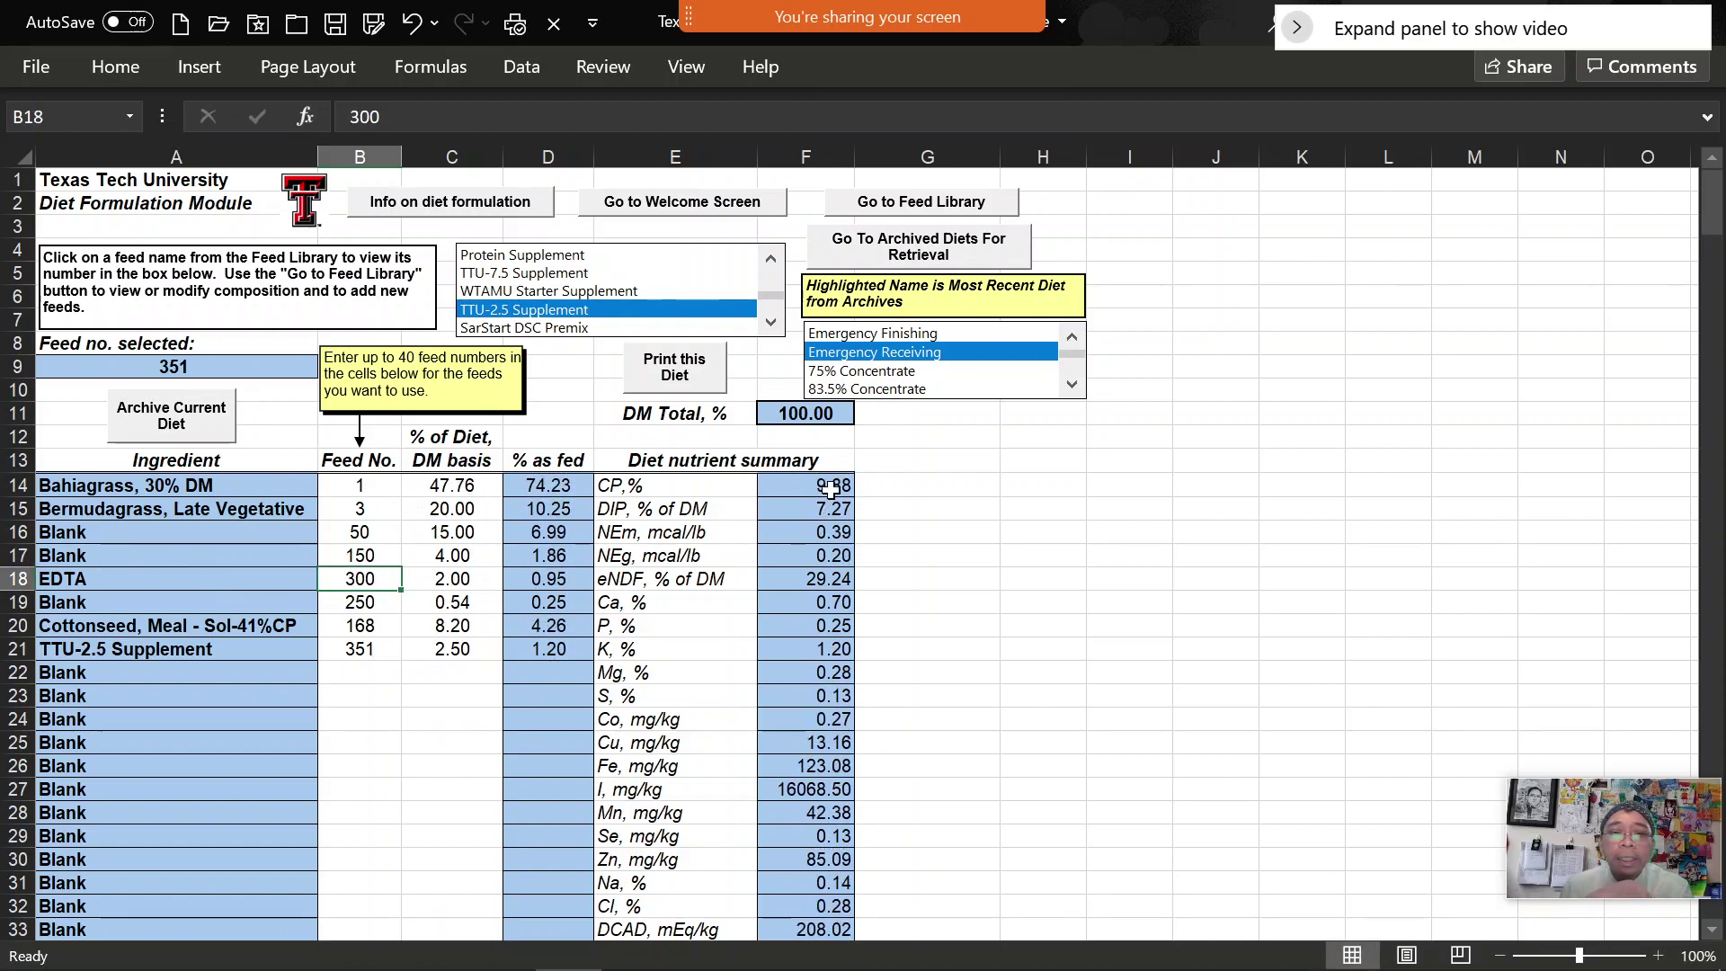
Review the diet nutrient summary, checking the CP, NEm, NEg and eNDF values of the current diet
left_click_drag(744, 490, 816, 602)
scroll(1032, 515, "up", 3)
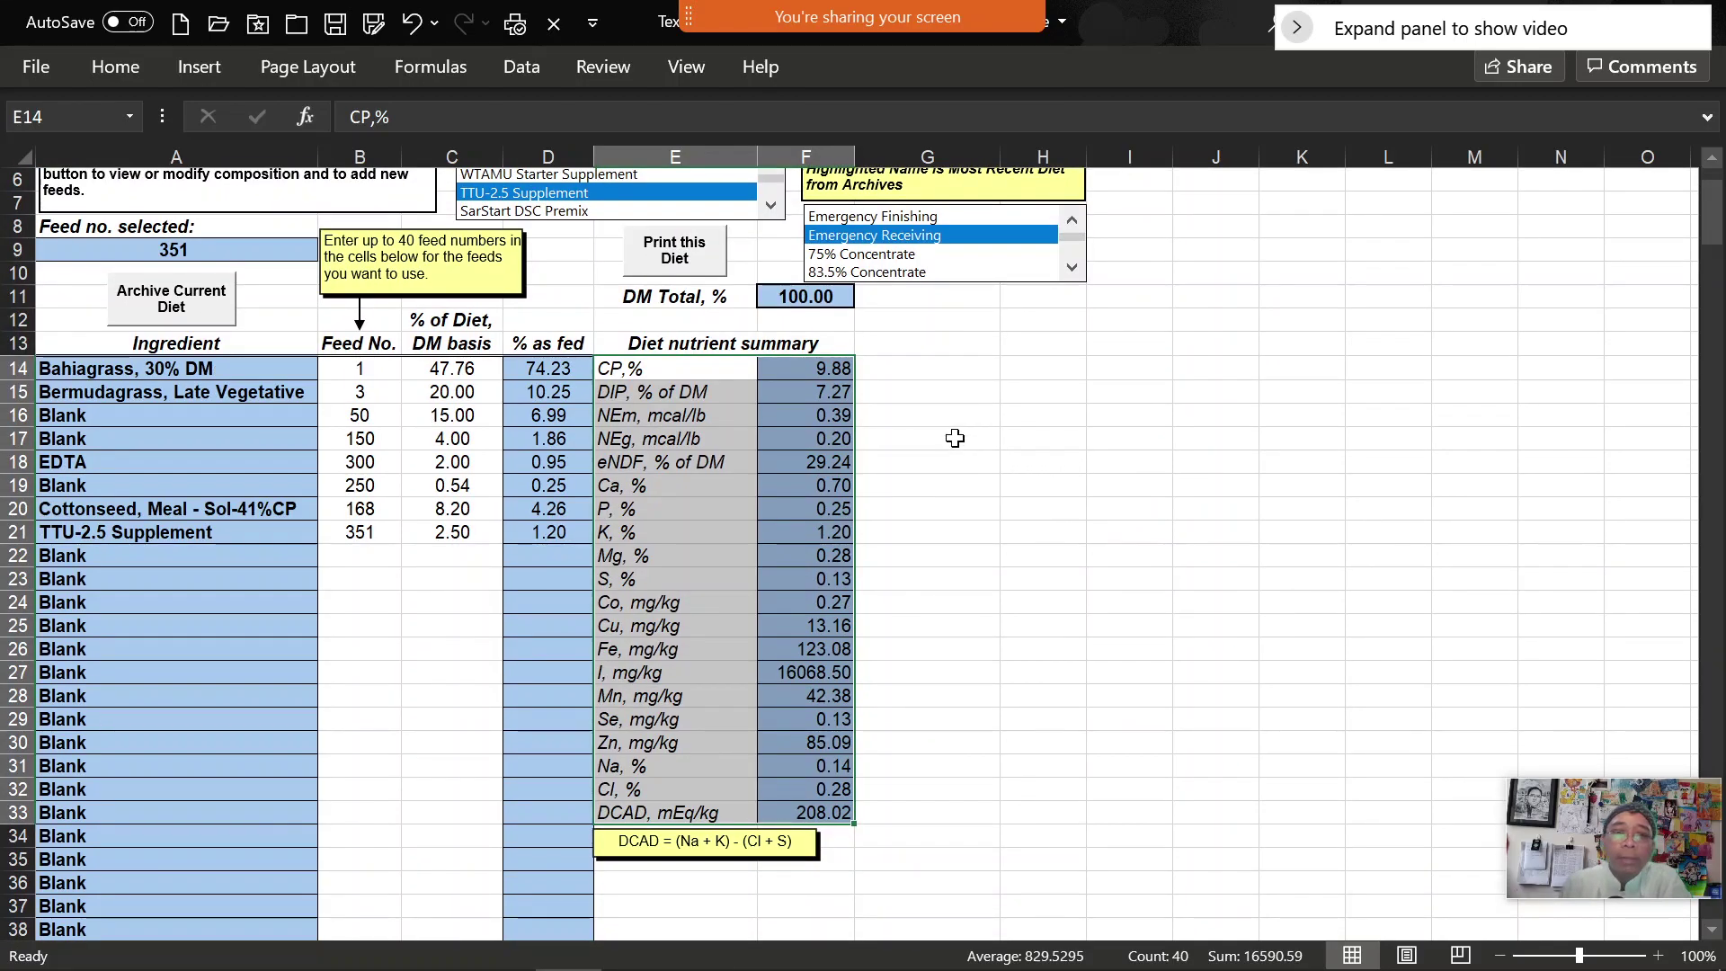
left_click(844, 372)
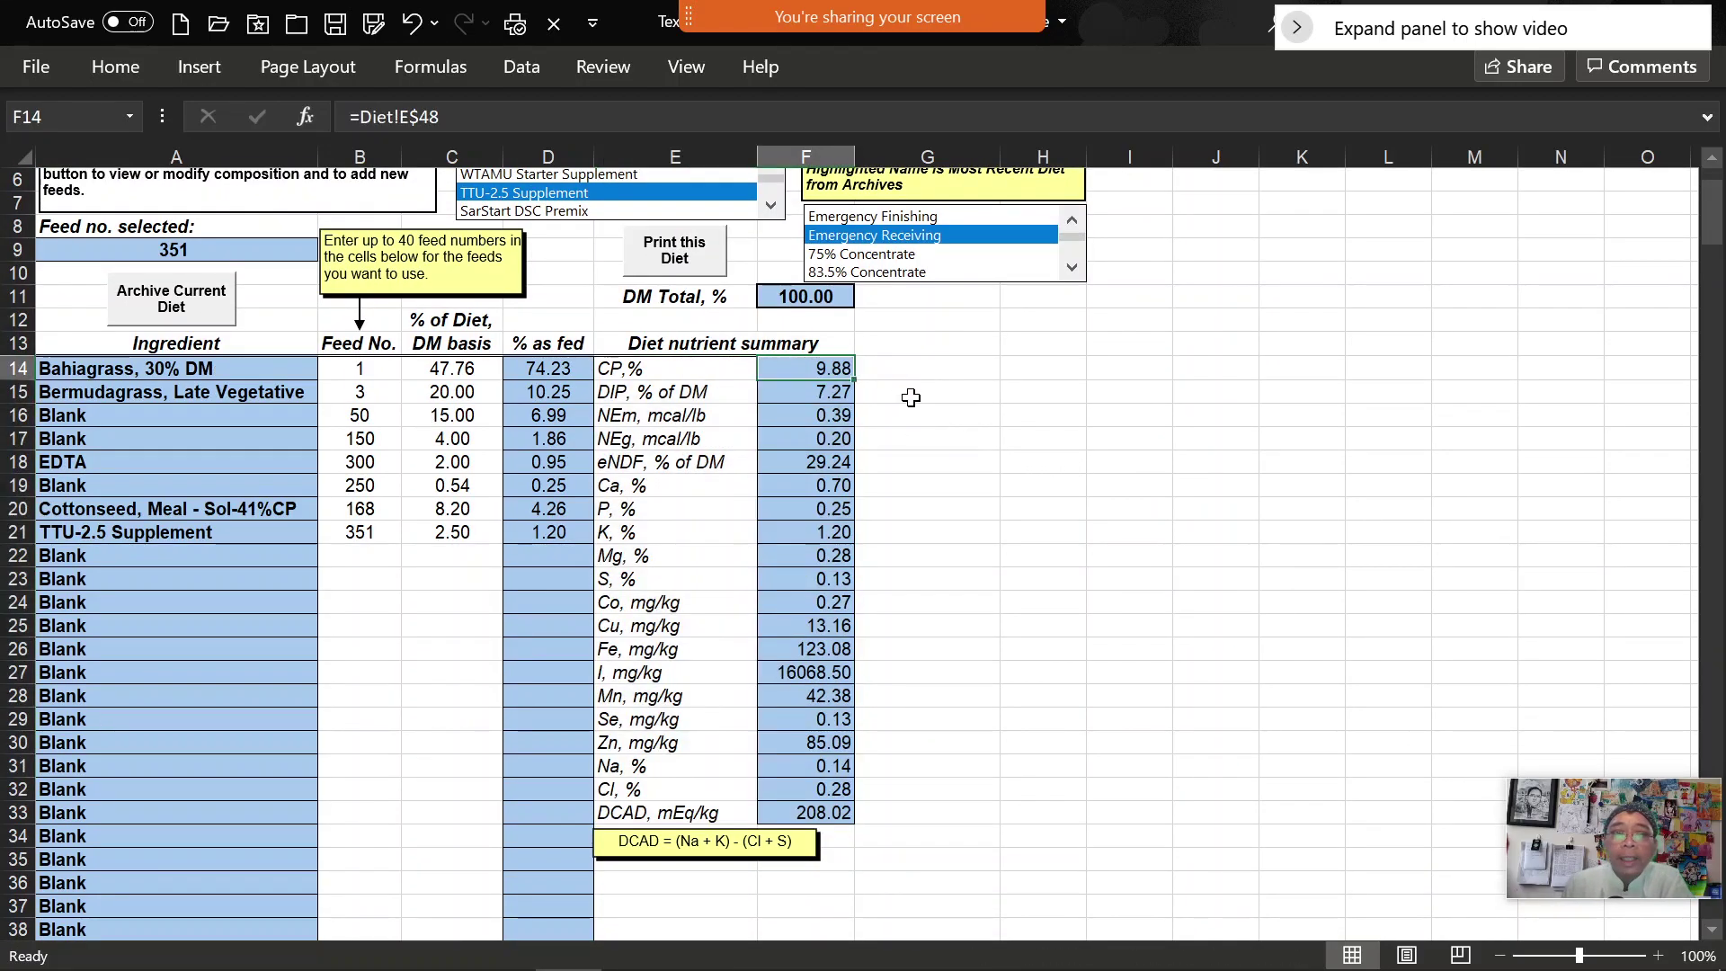
left_click(819, 419)
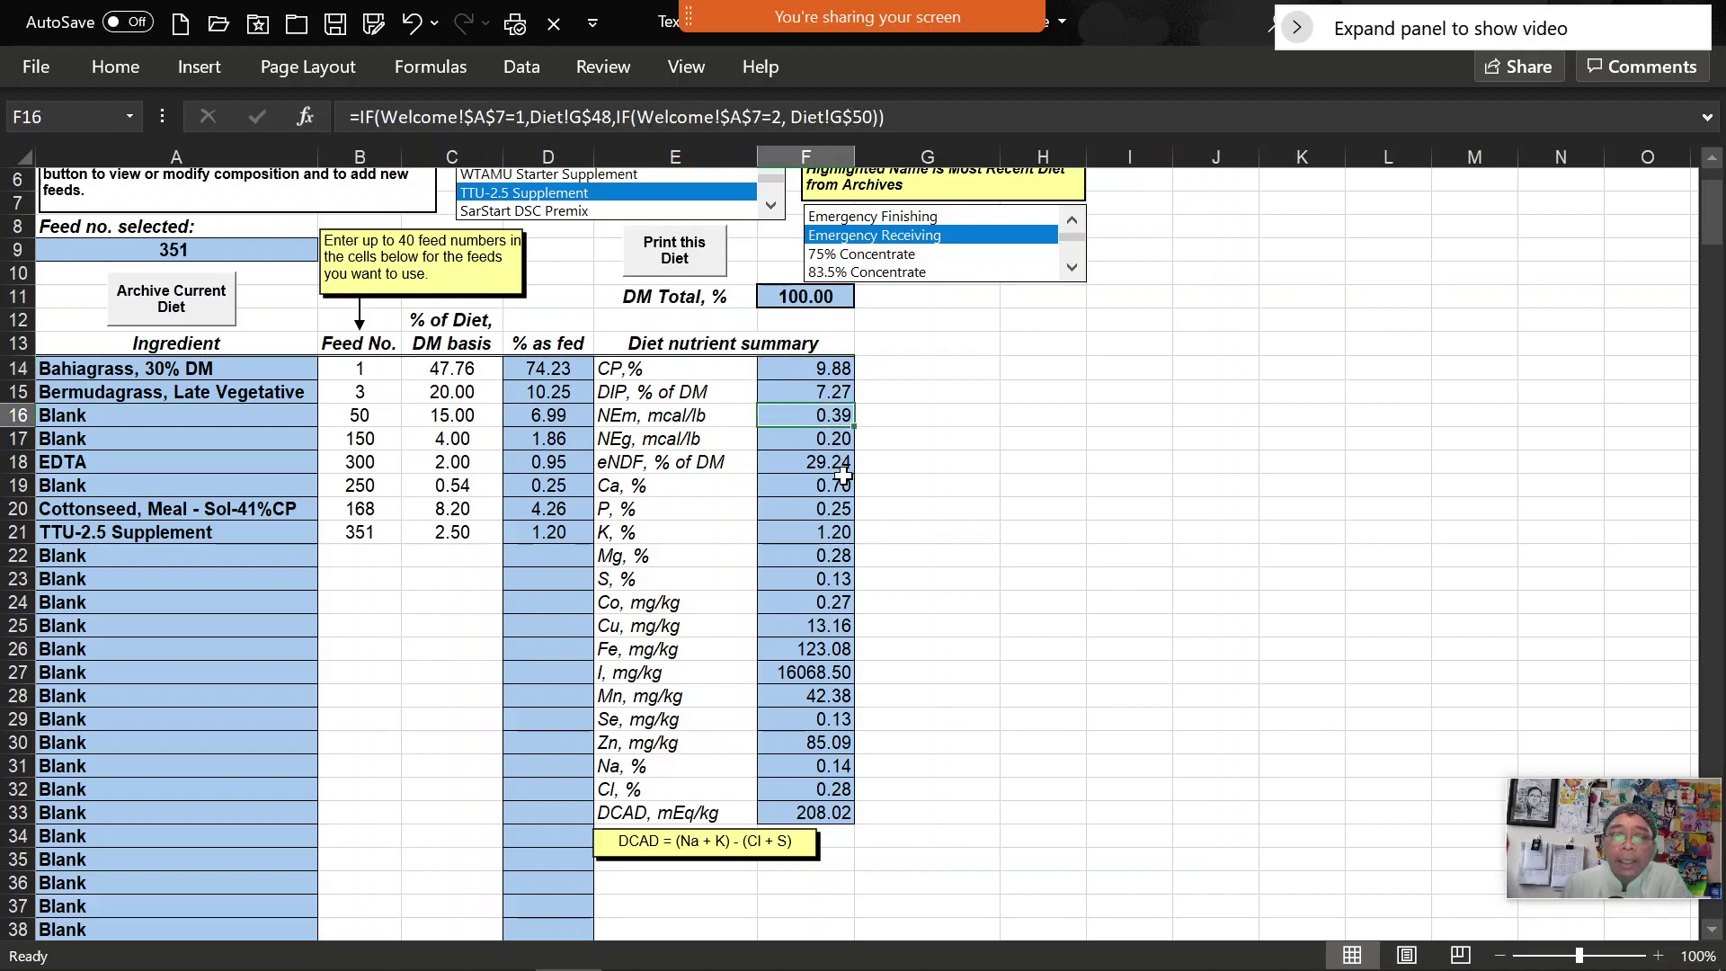
left_click_drag(840, 455, 840, 449)
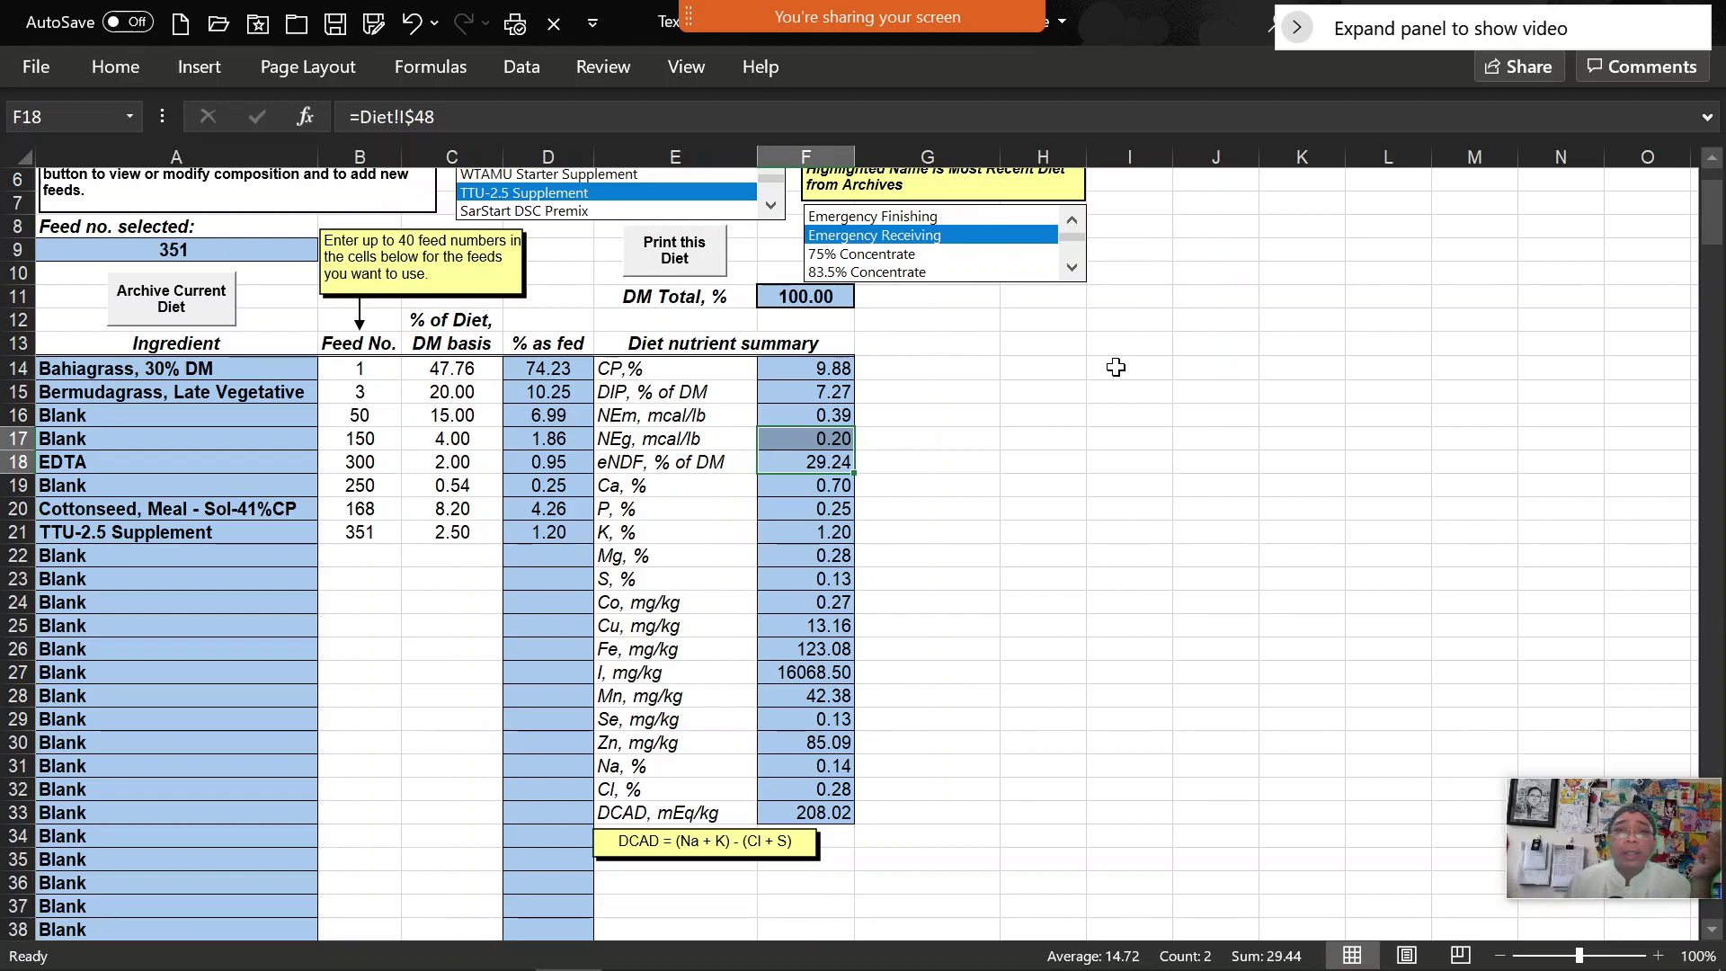
scroll(1117, 367, "up", 2)
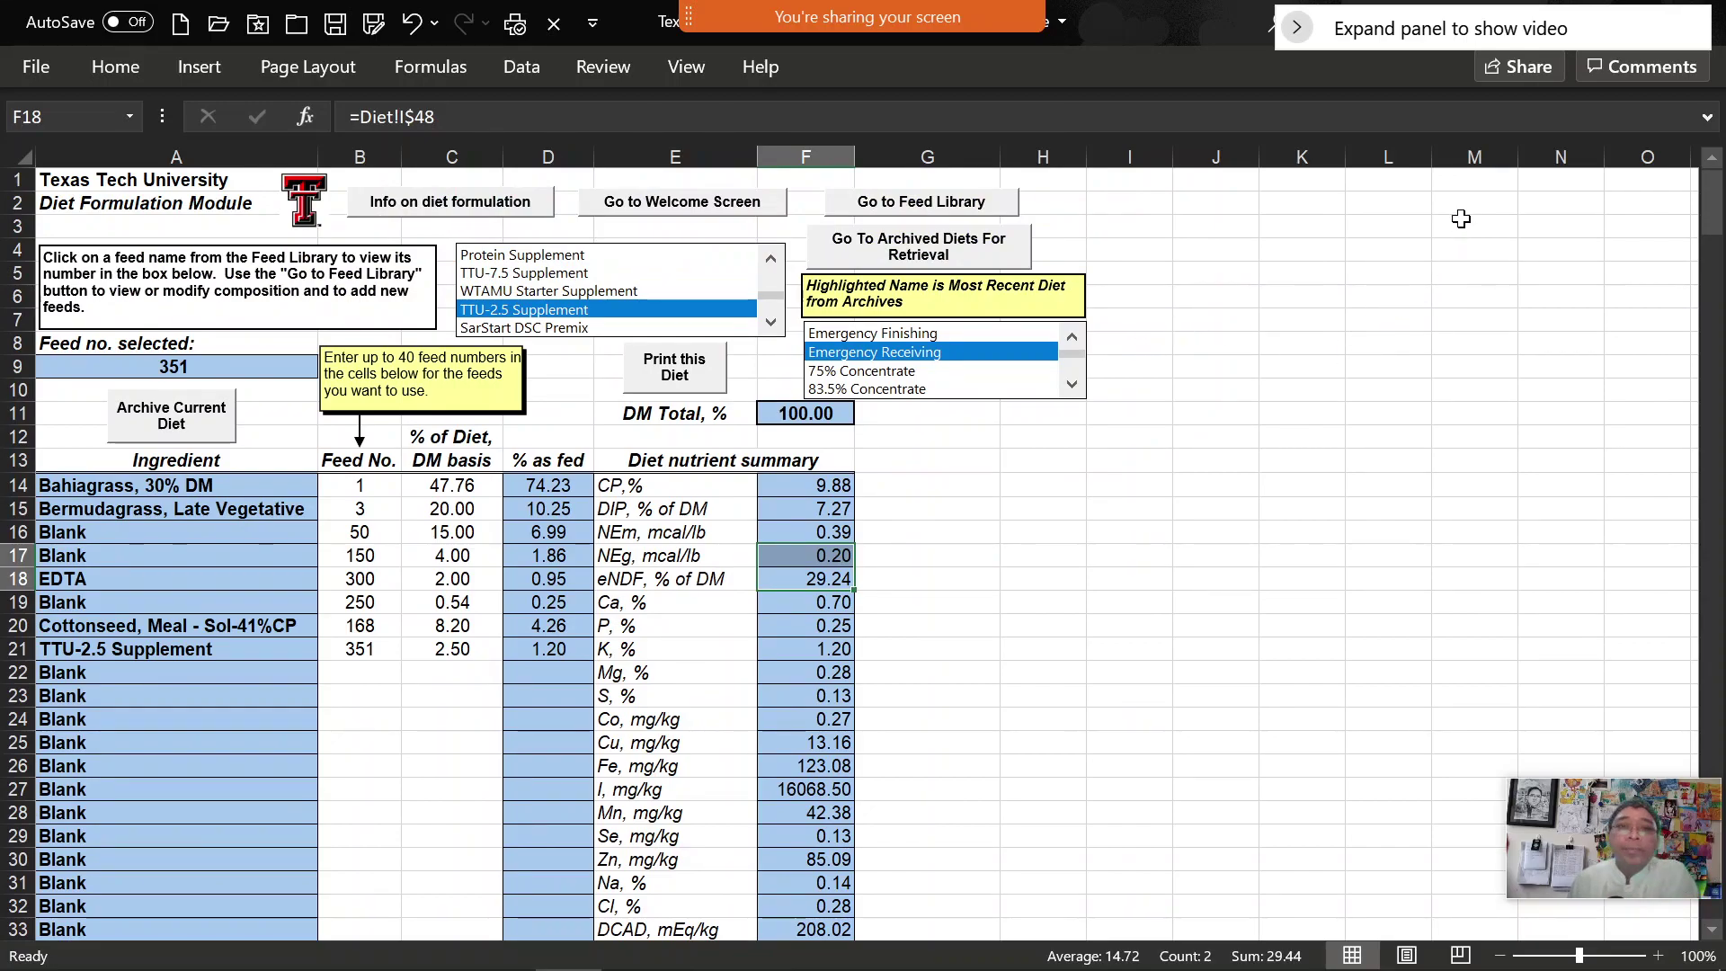
Close the Texas Tech Univ Diet Formulator workbook without saving the changes
left_click_drag(1217, 18, 1114, 198)
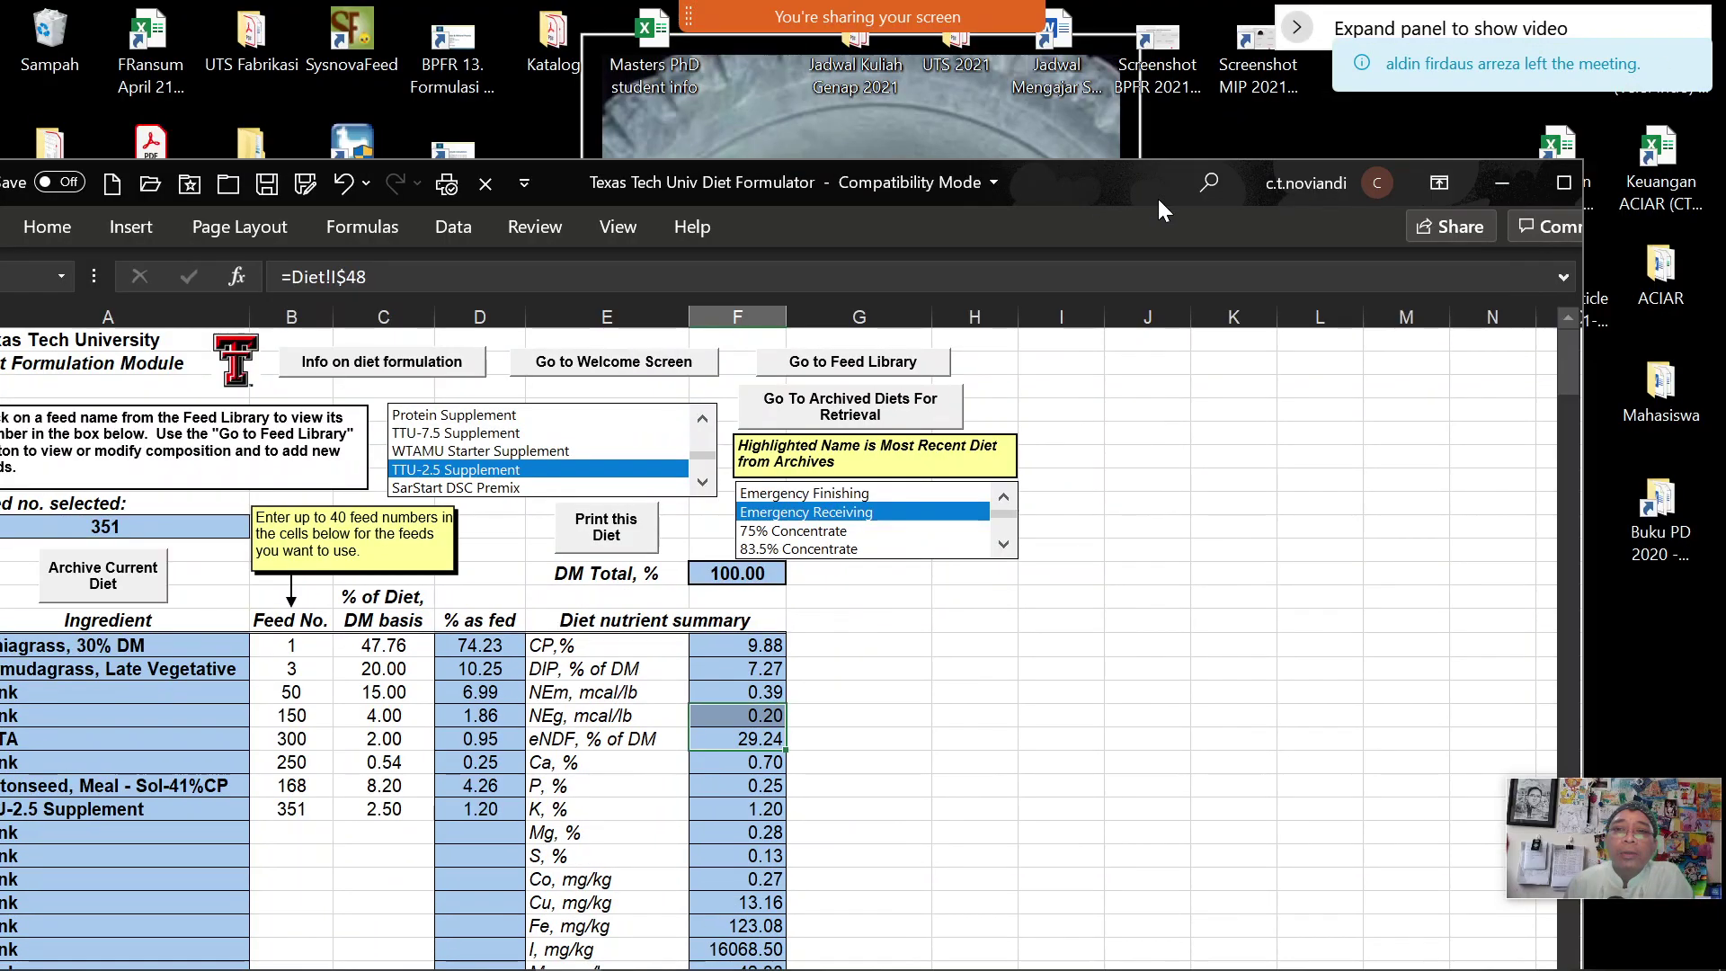
left_click(1550, 186)
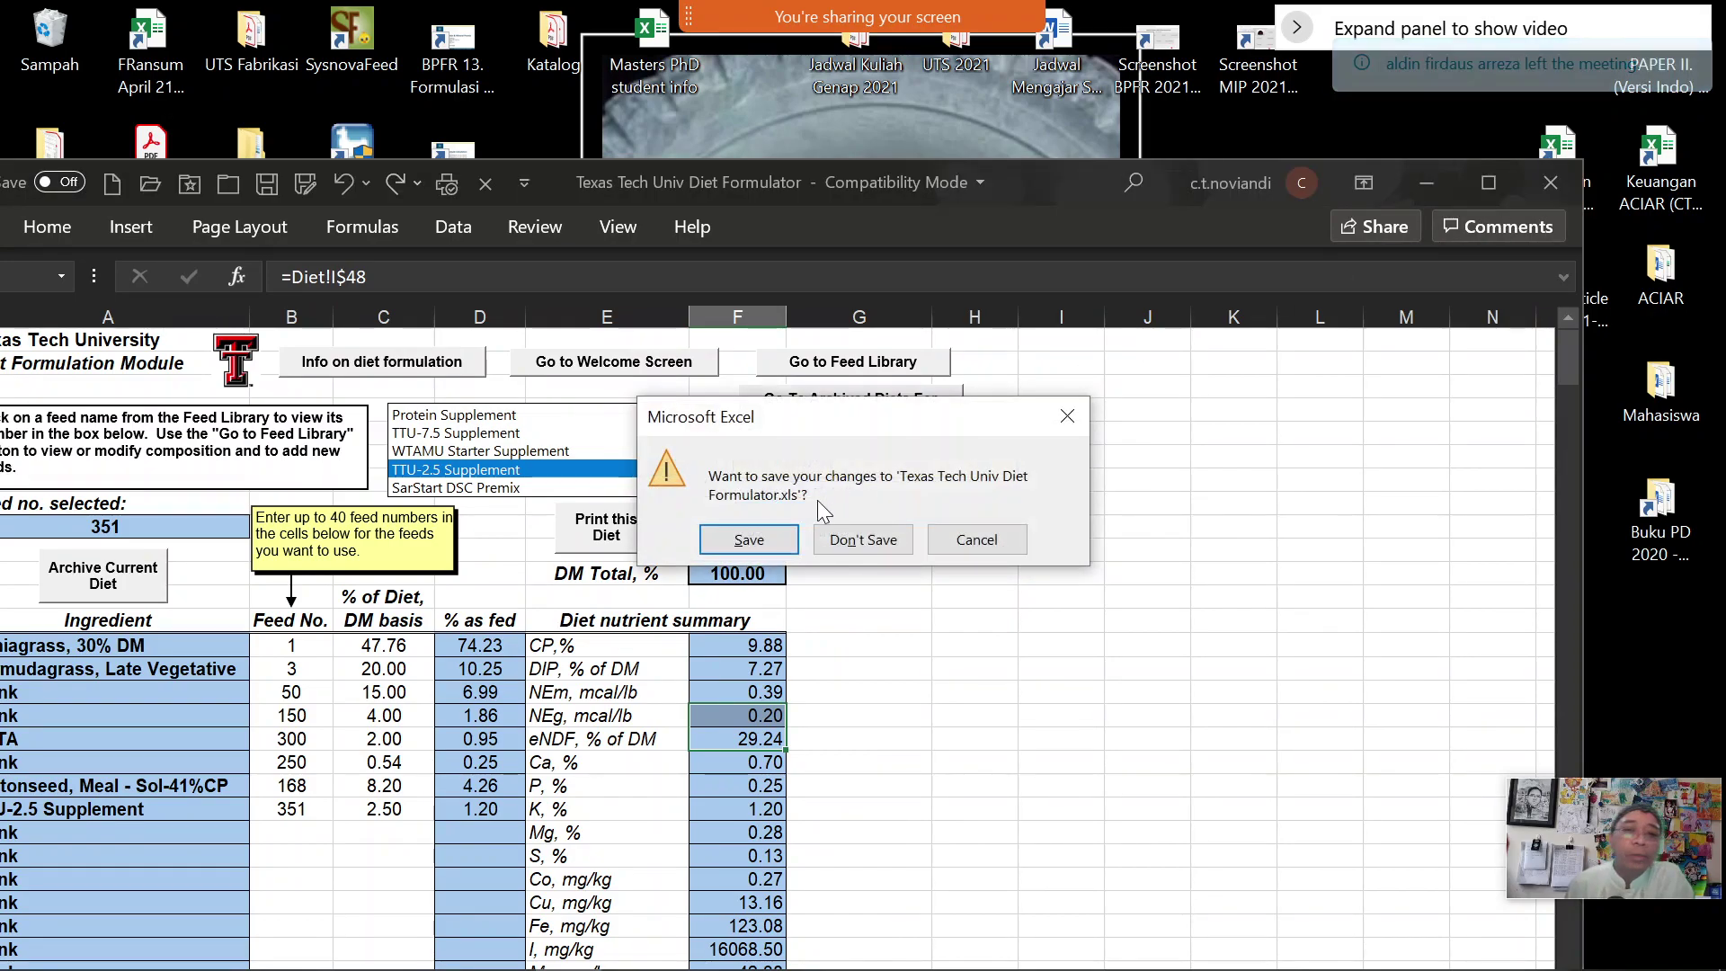
left_click(885, 538)
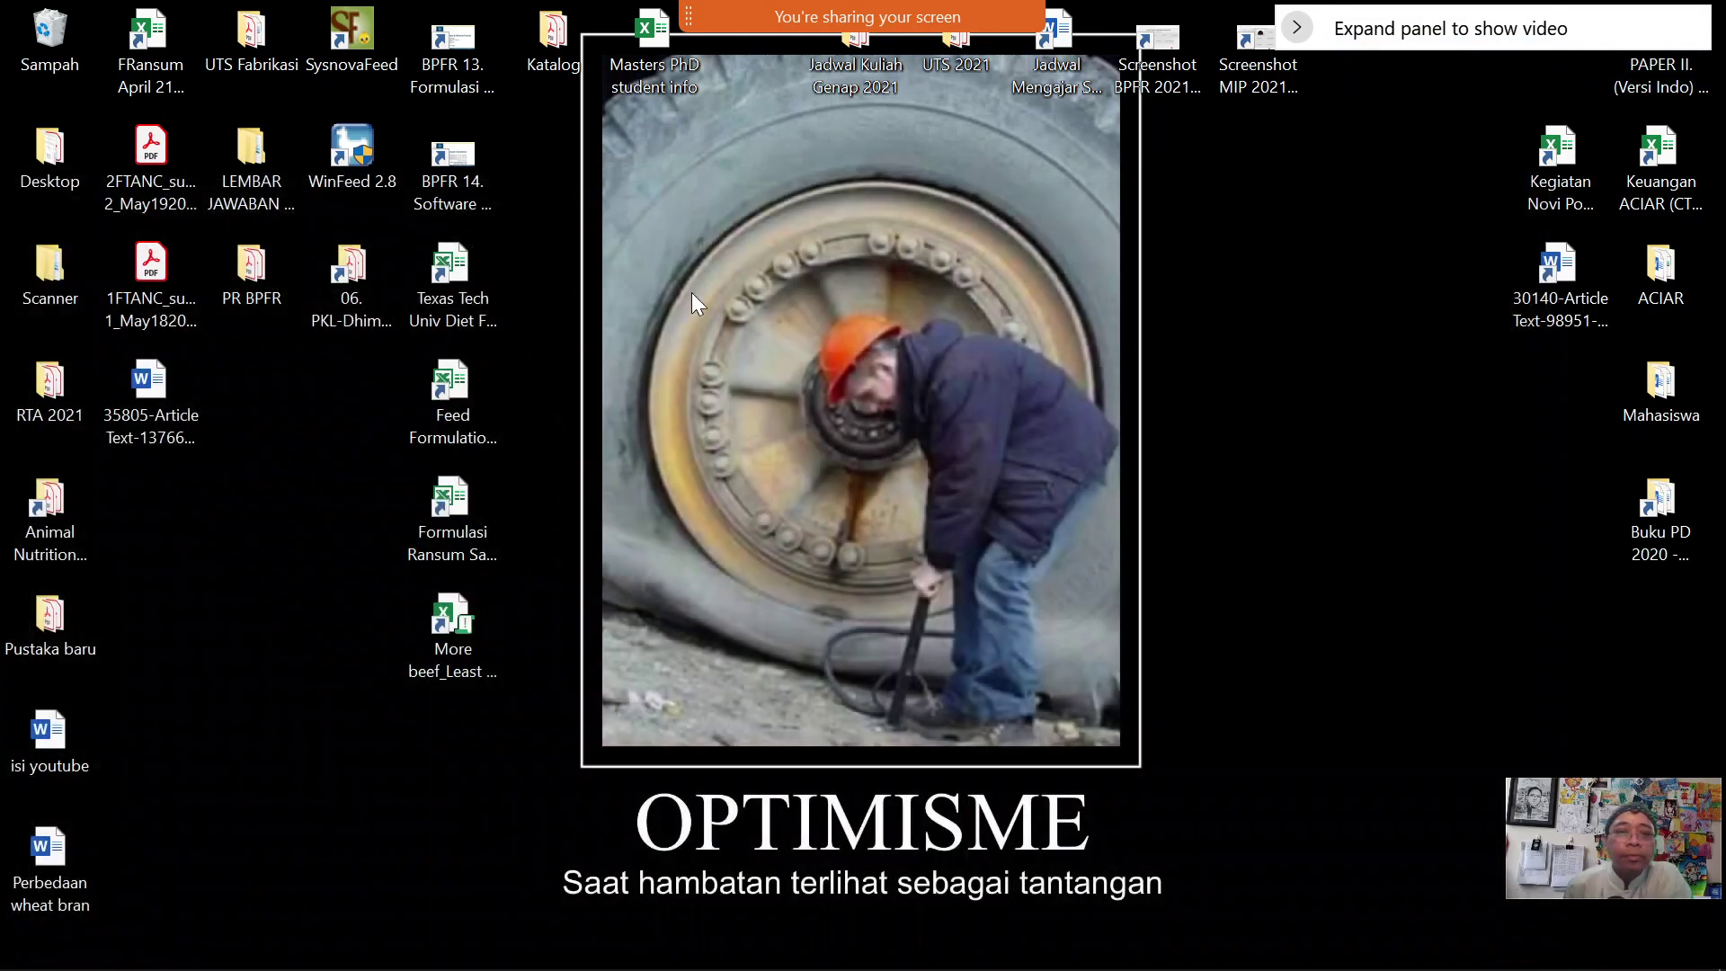
Open the Feed Formulation for Monograstric (WUFFDA) workbook from the desktop and view its Title sheet
double_click(445, 392)
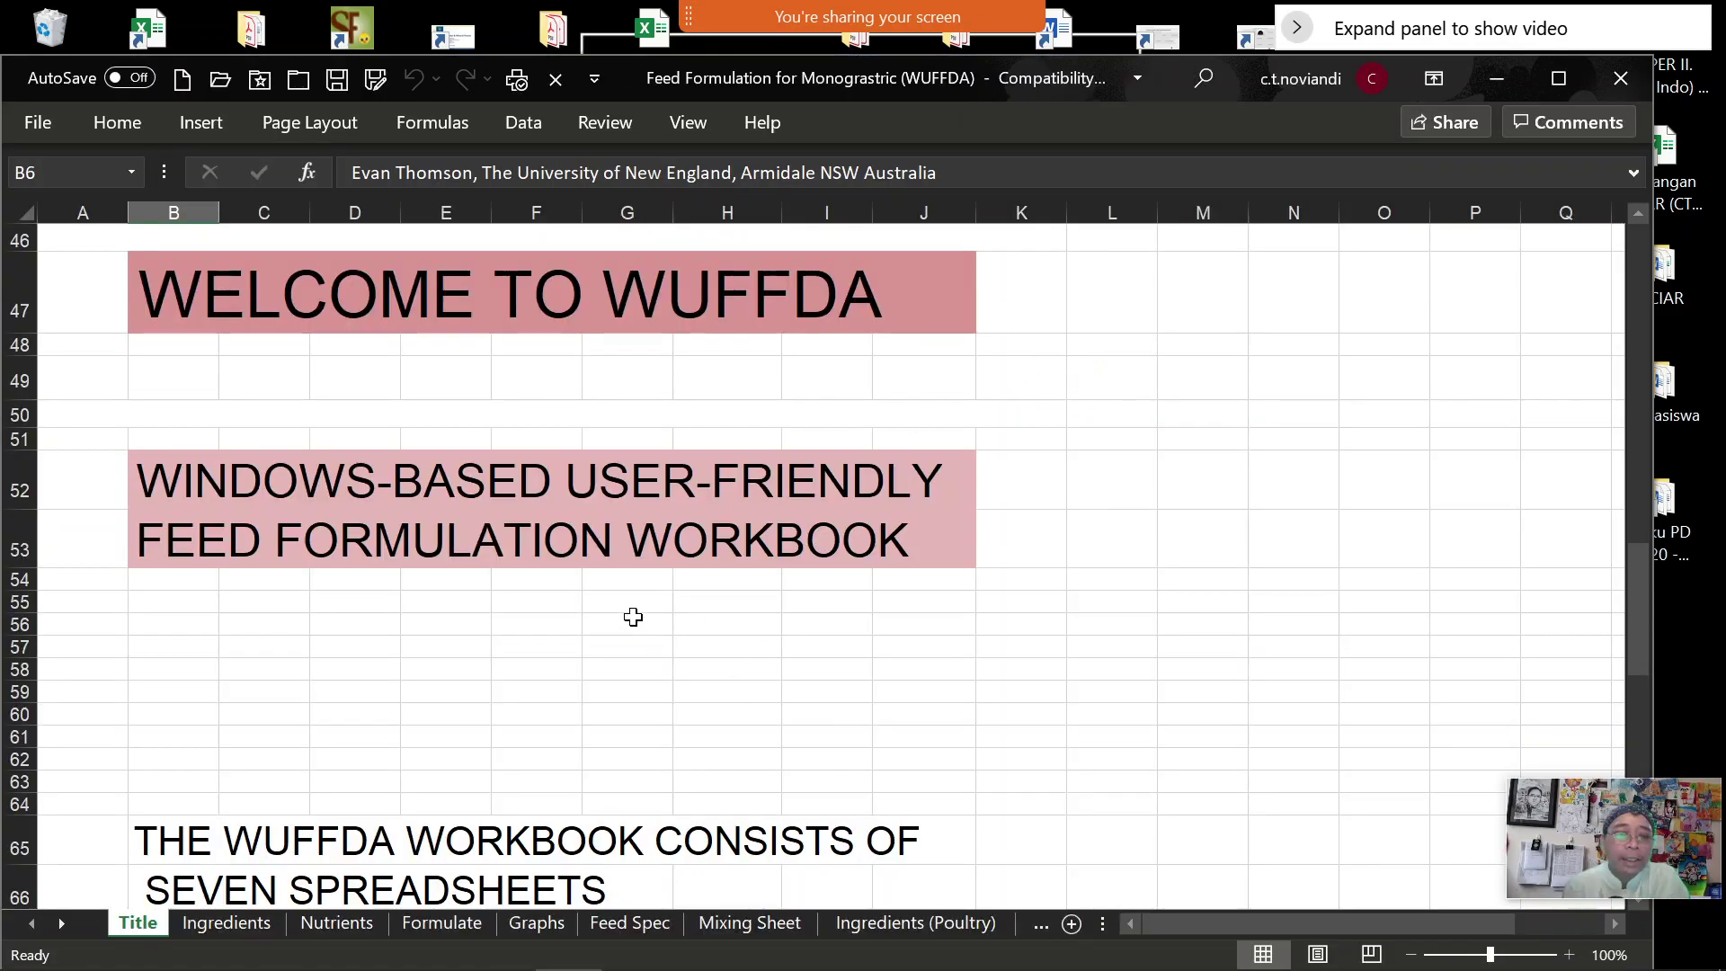
scroll(632, 617, "down", 1)
scroll(632, 617, "up", 2)
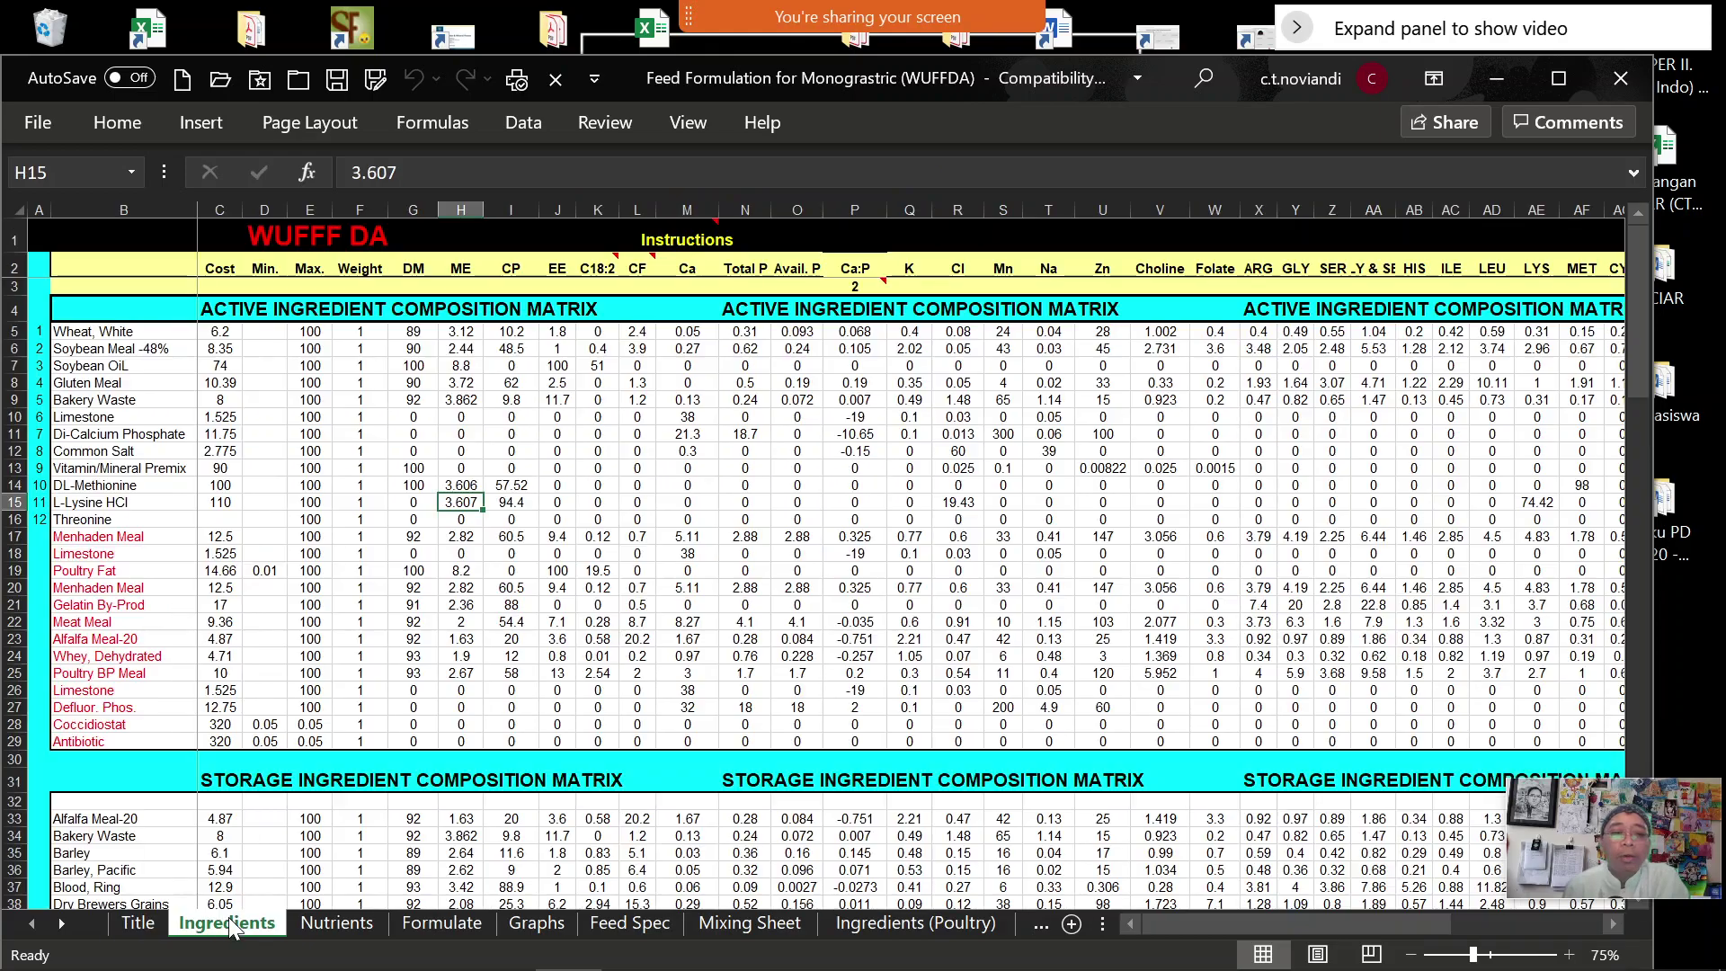
Look through the Ingredients, Nutrients, Formulate, Graphs, Feed Spec, Mixing Sheet and Ingredients (Poultry) sheets, ending at the active ingredient composition matrix
left_click(229, 922)
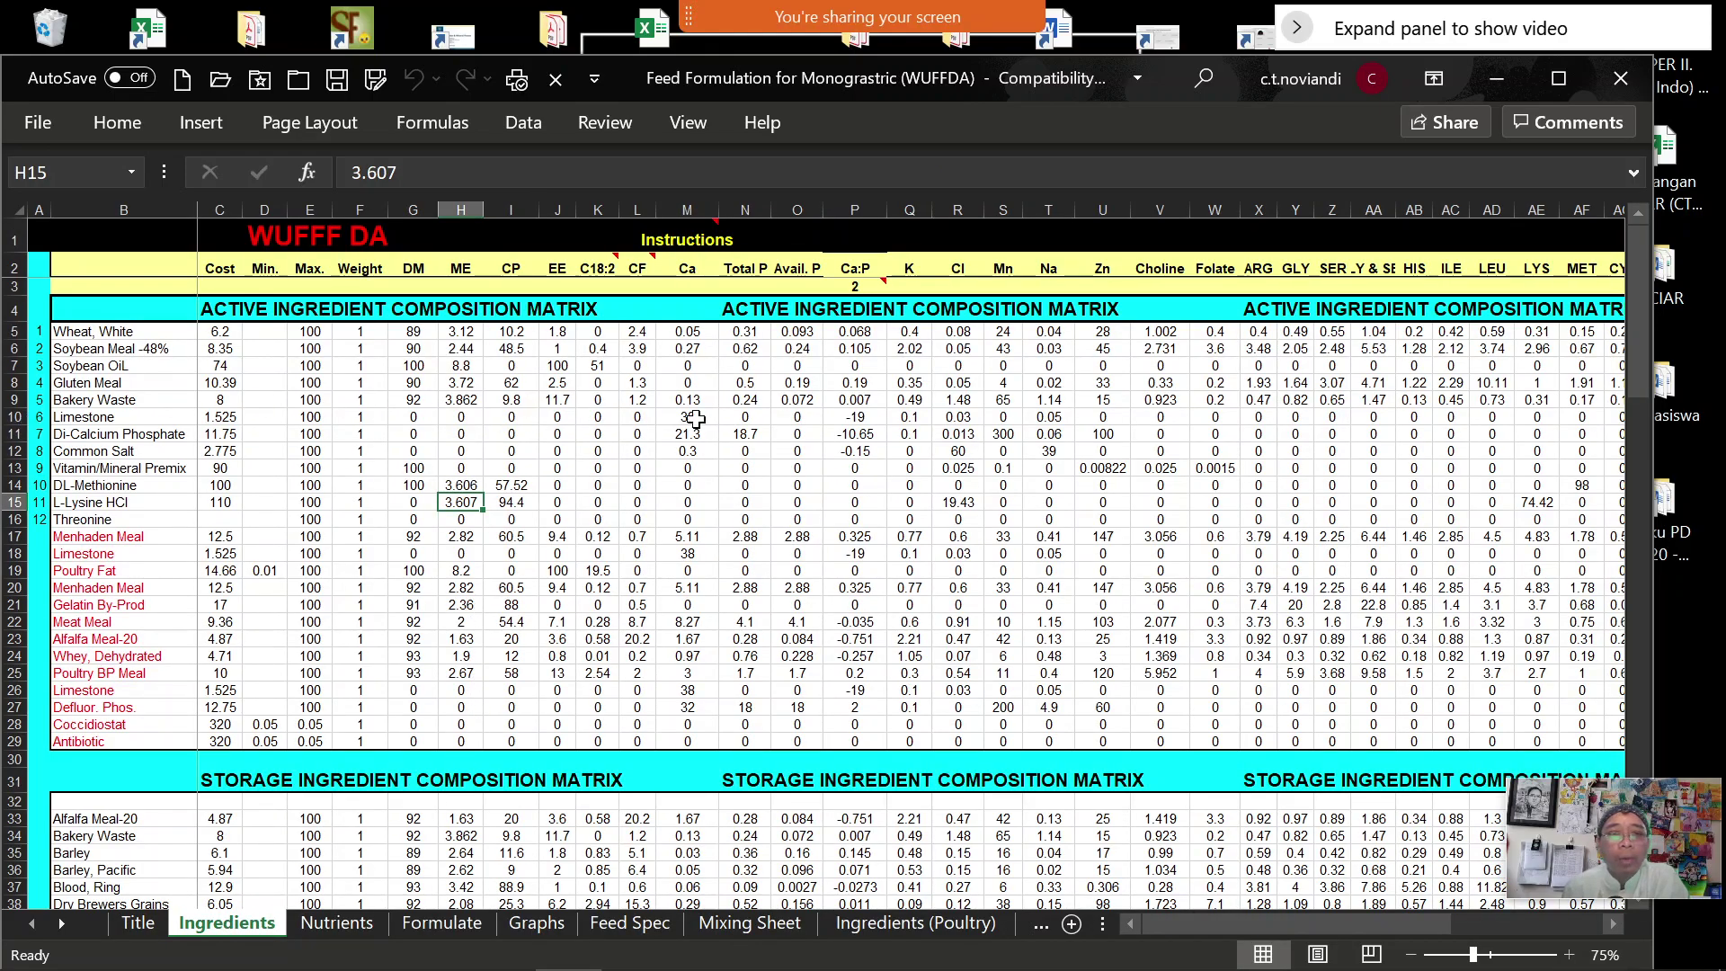
left_click(336, 926)
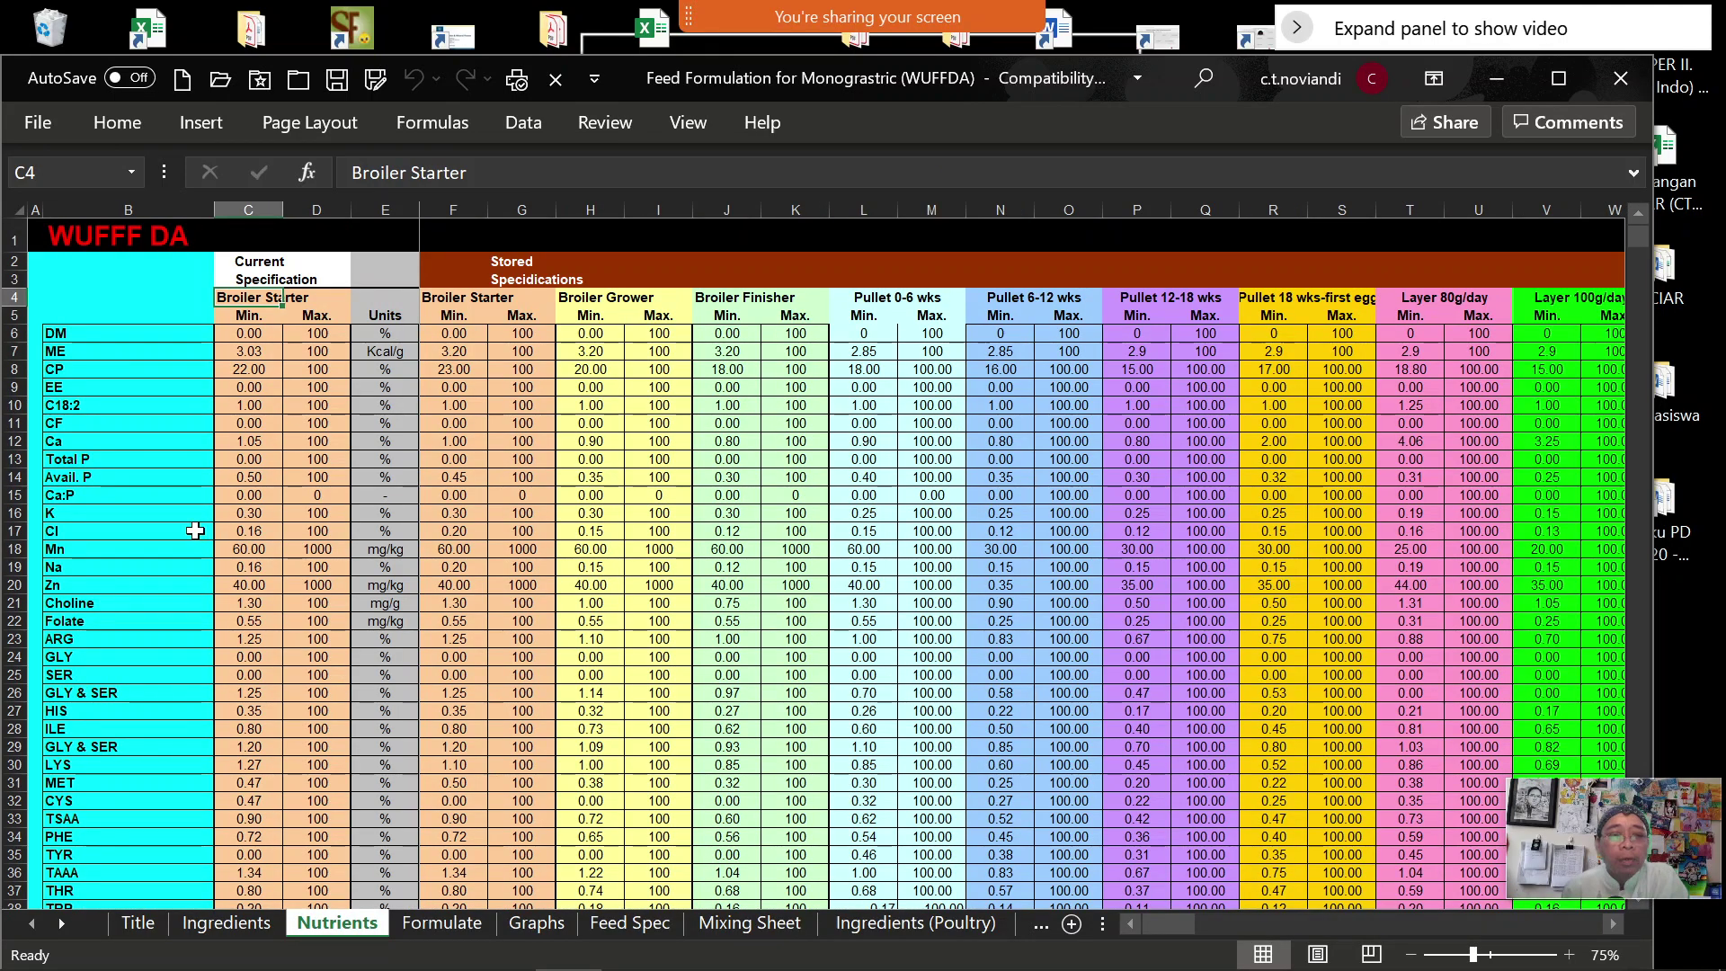
left_click(441, 923)
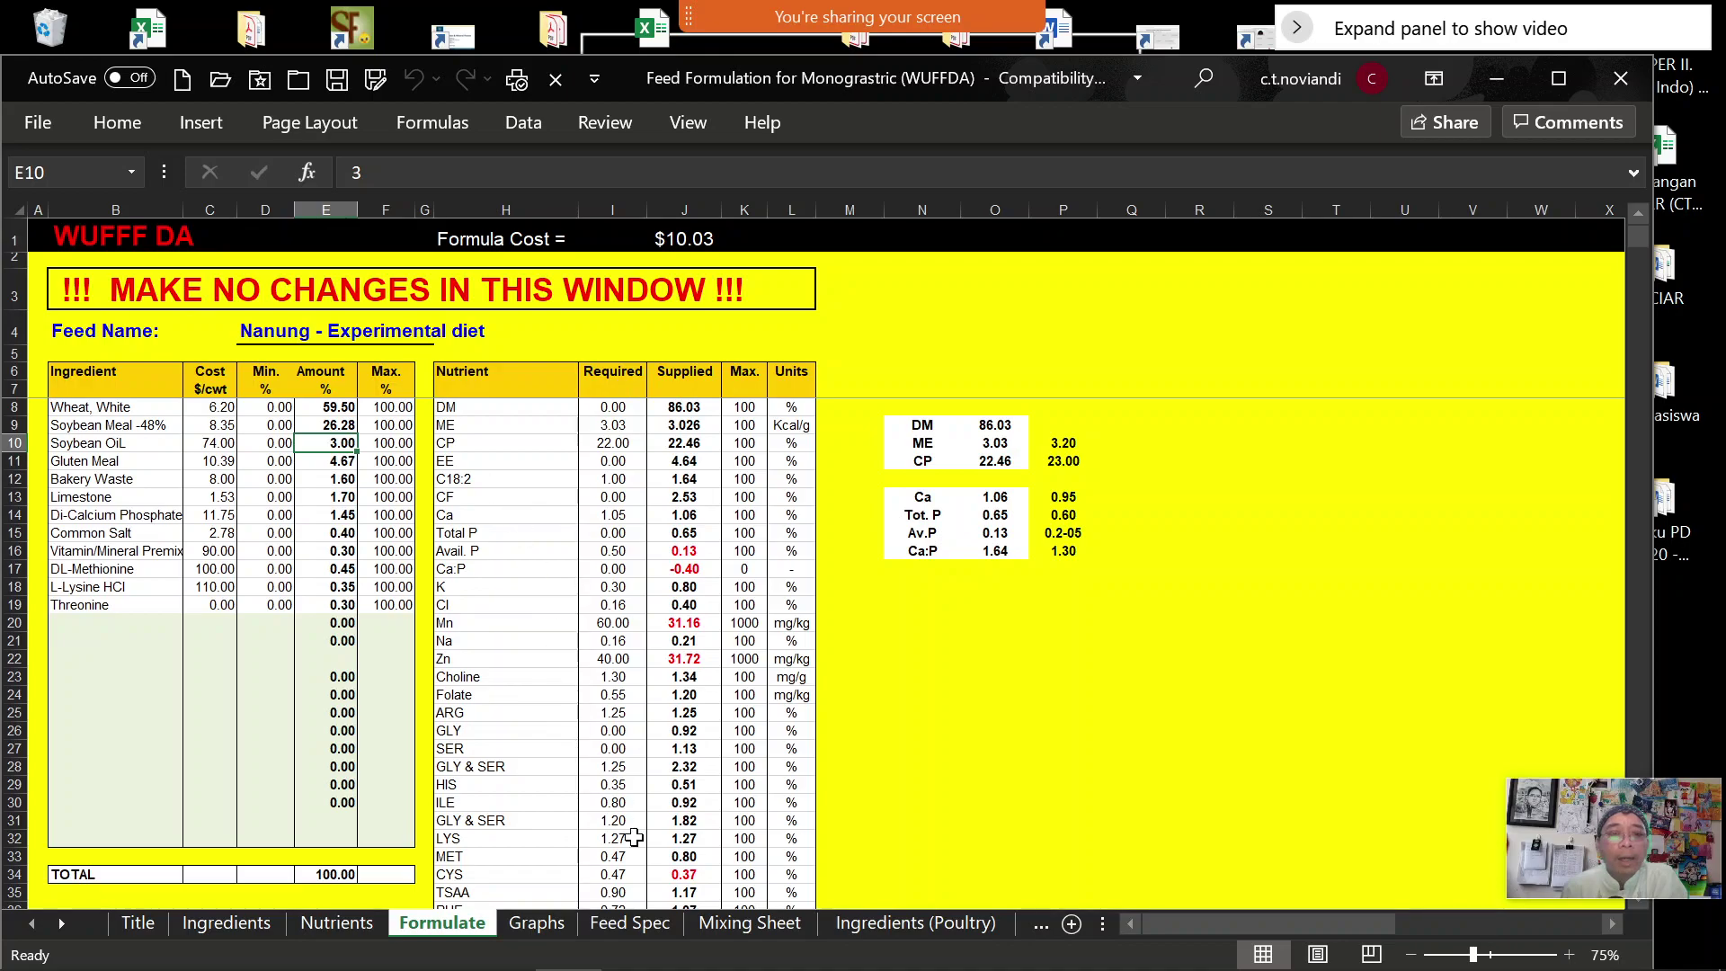
left_click(531, 921)
left_click(656, 926)
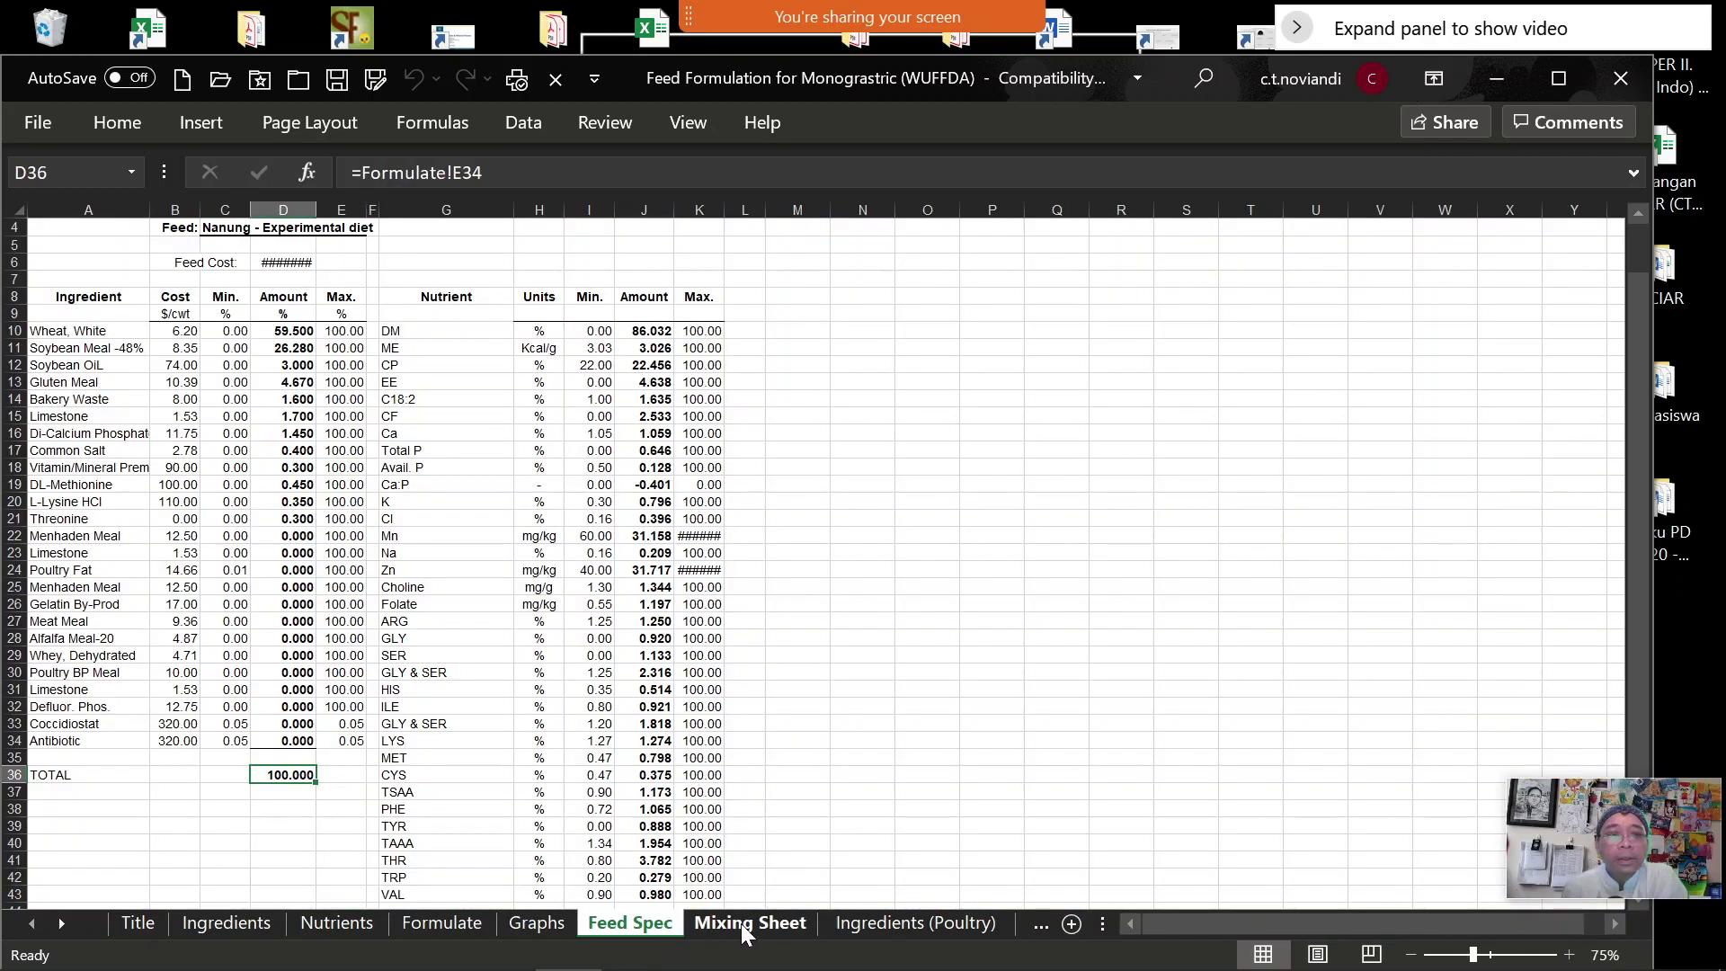
left_click(740, 924)
left_click(618, 921)
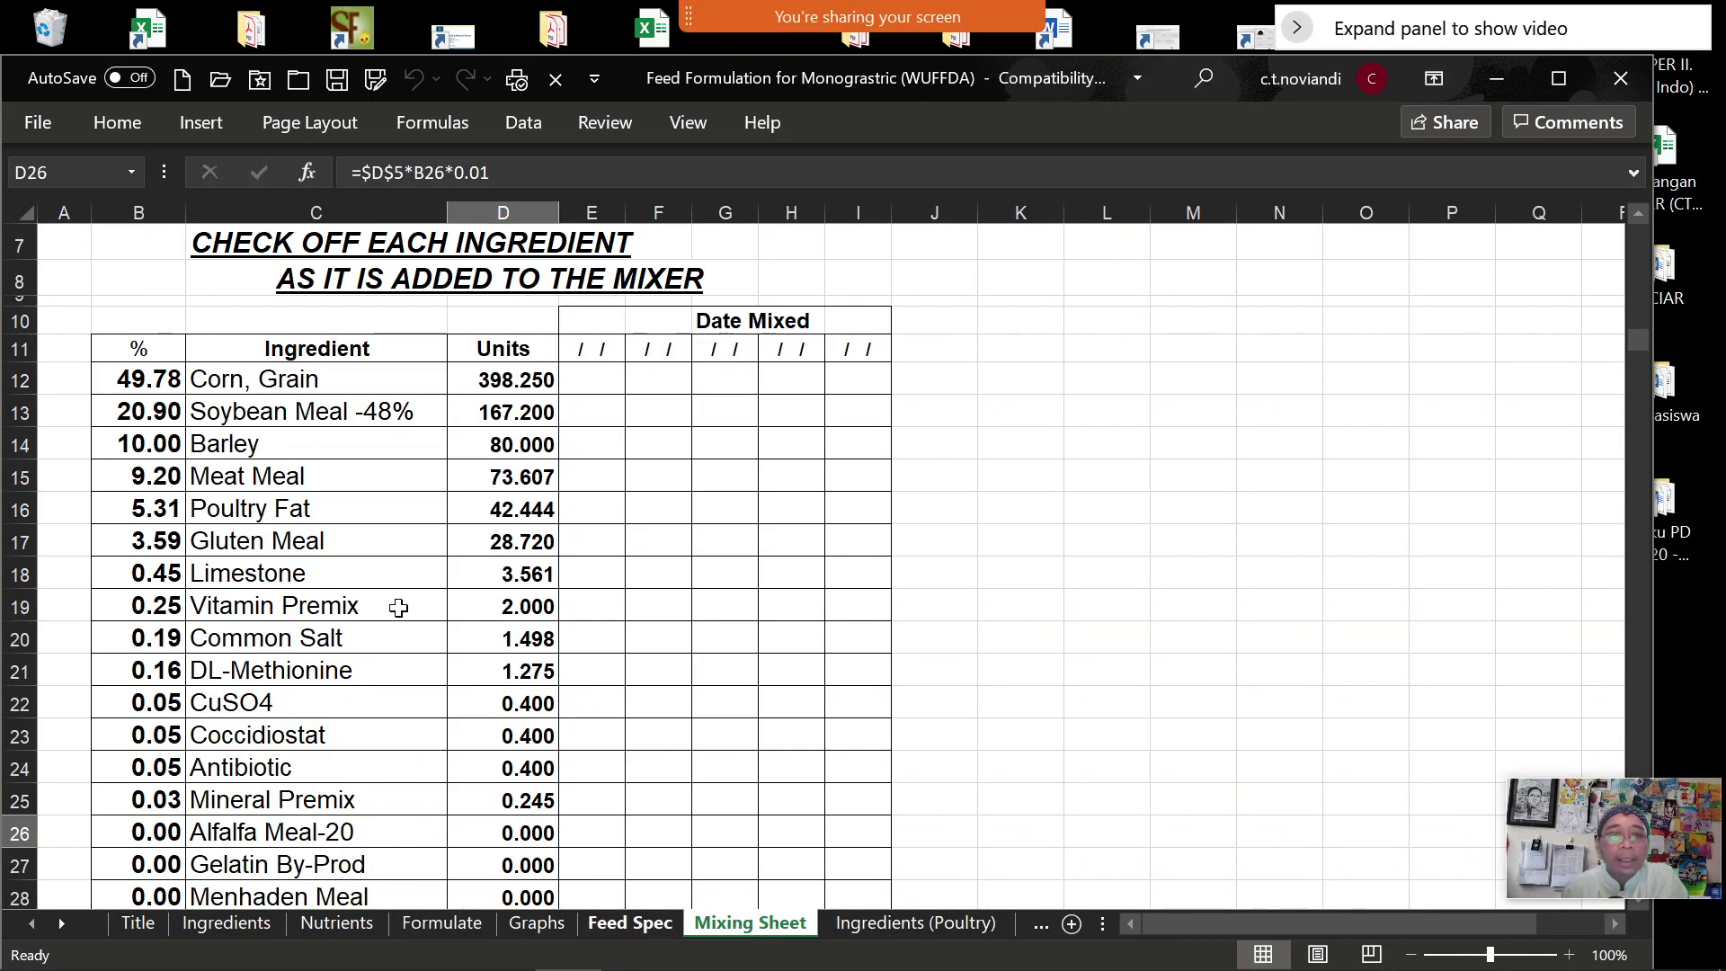
left_click(241, 229)
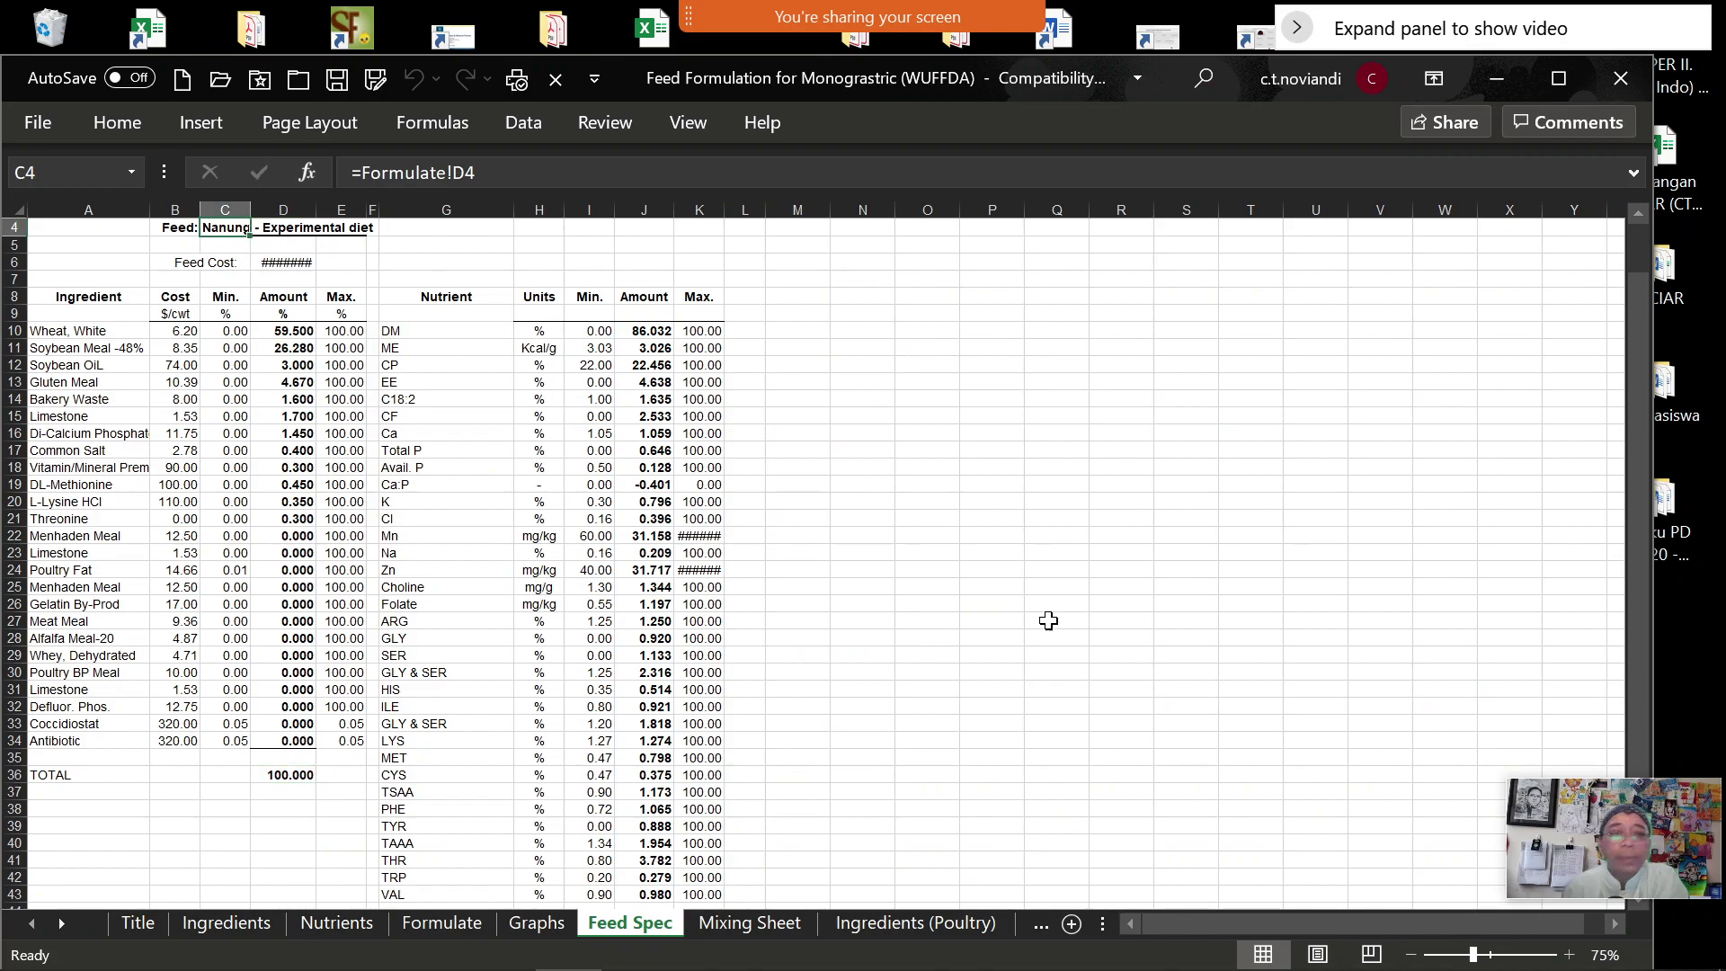
left_click(953, 923)
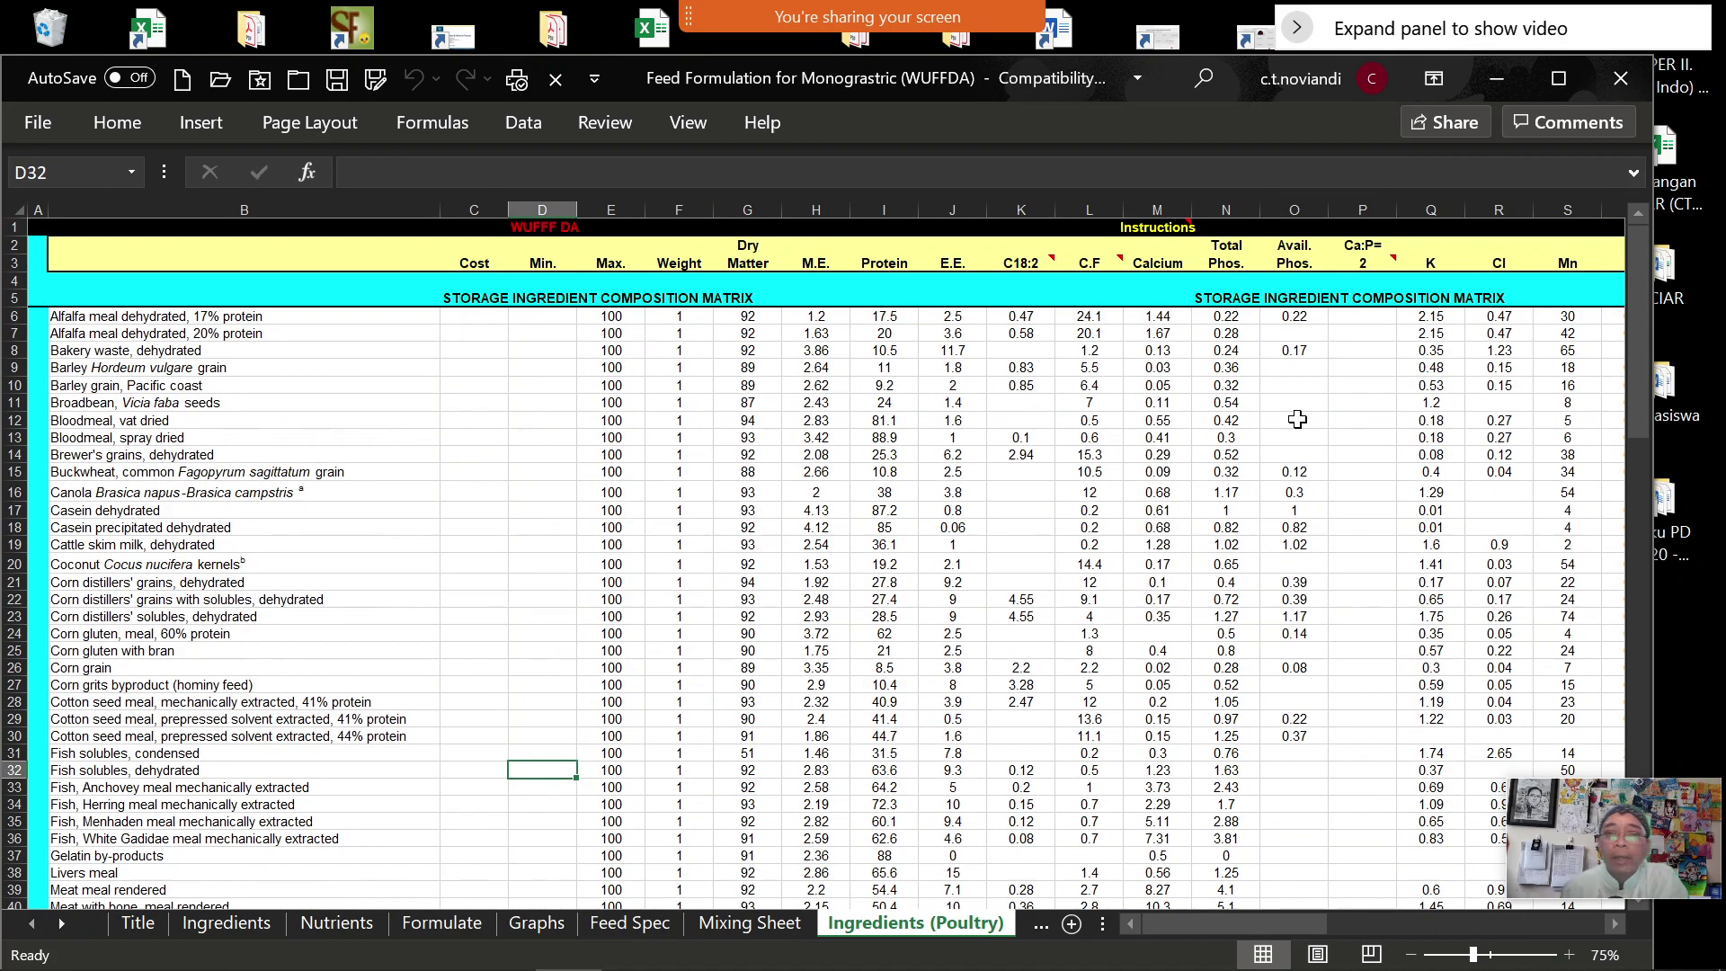
left_click(337, 926)
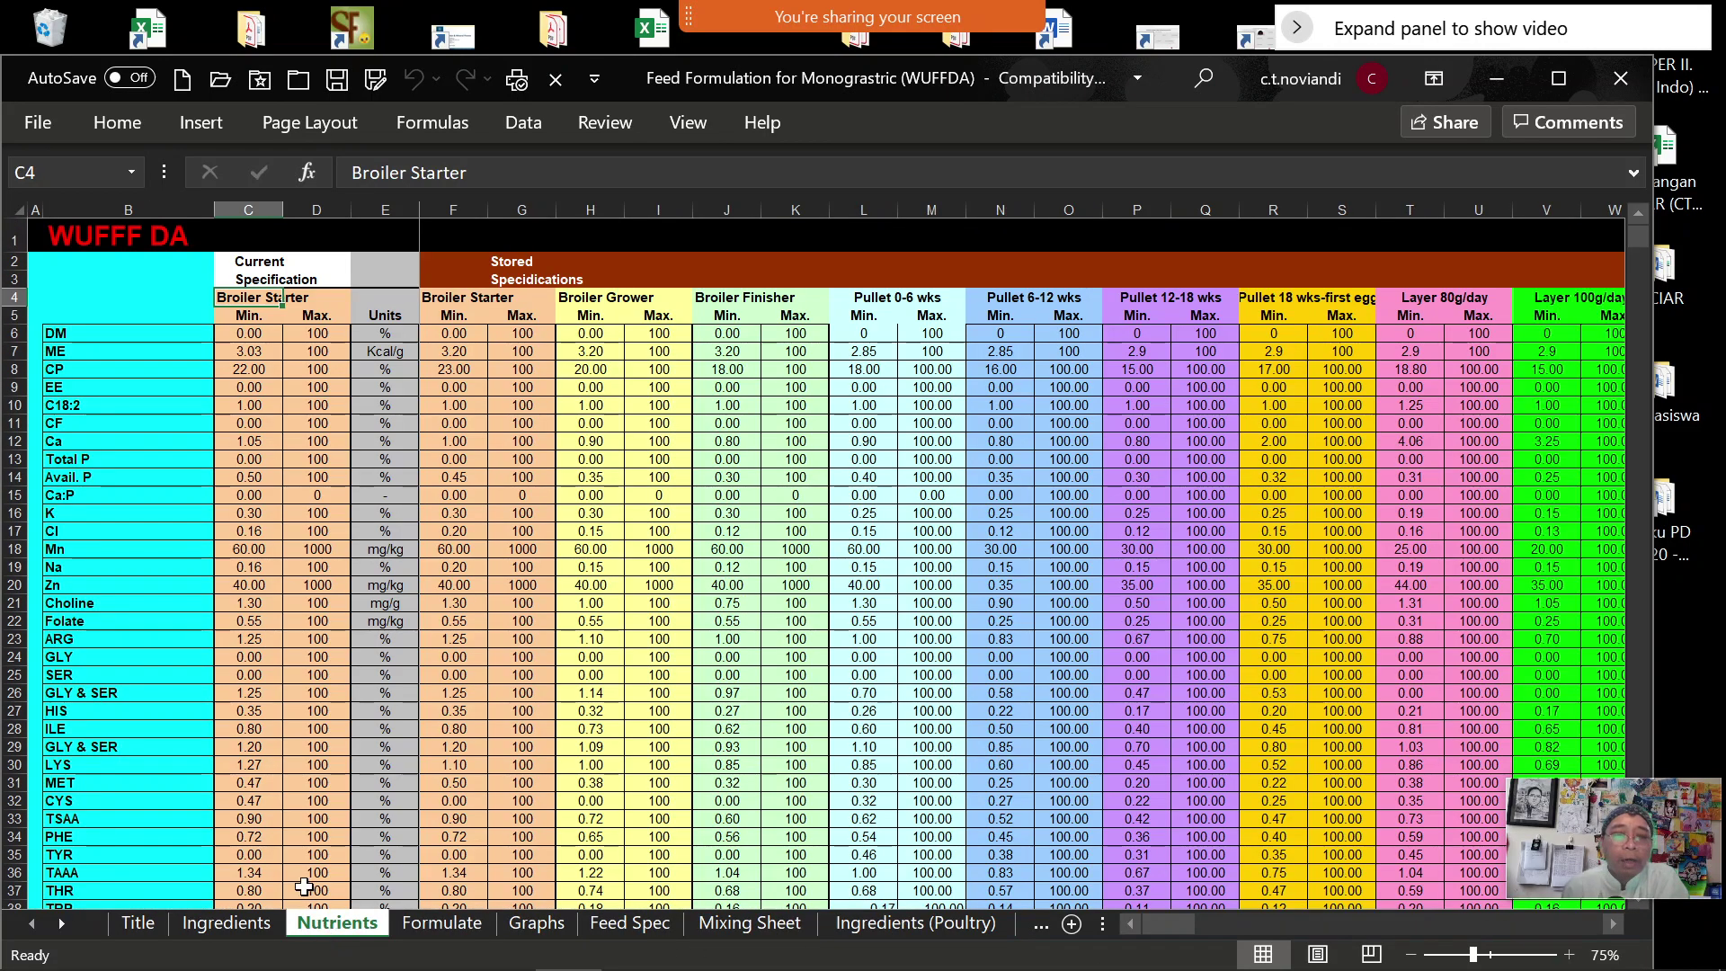
left_click(261, 931)
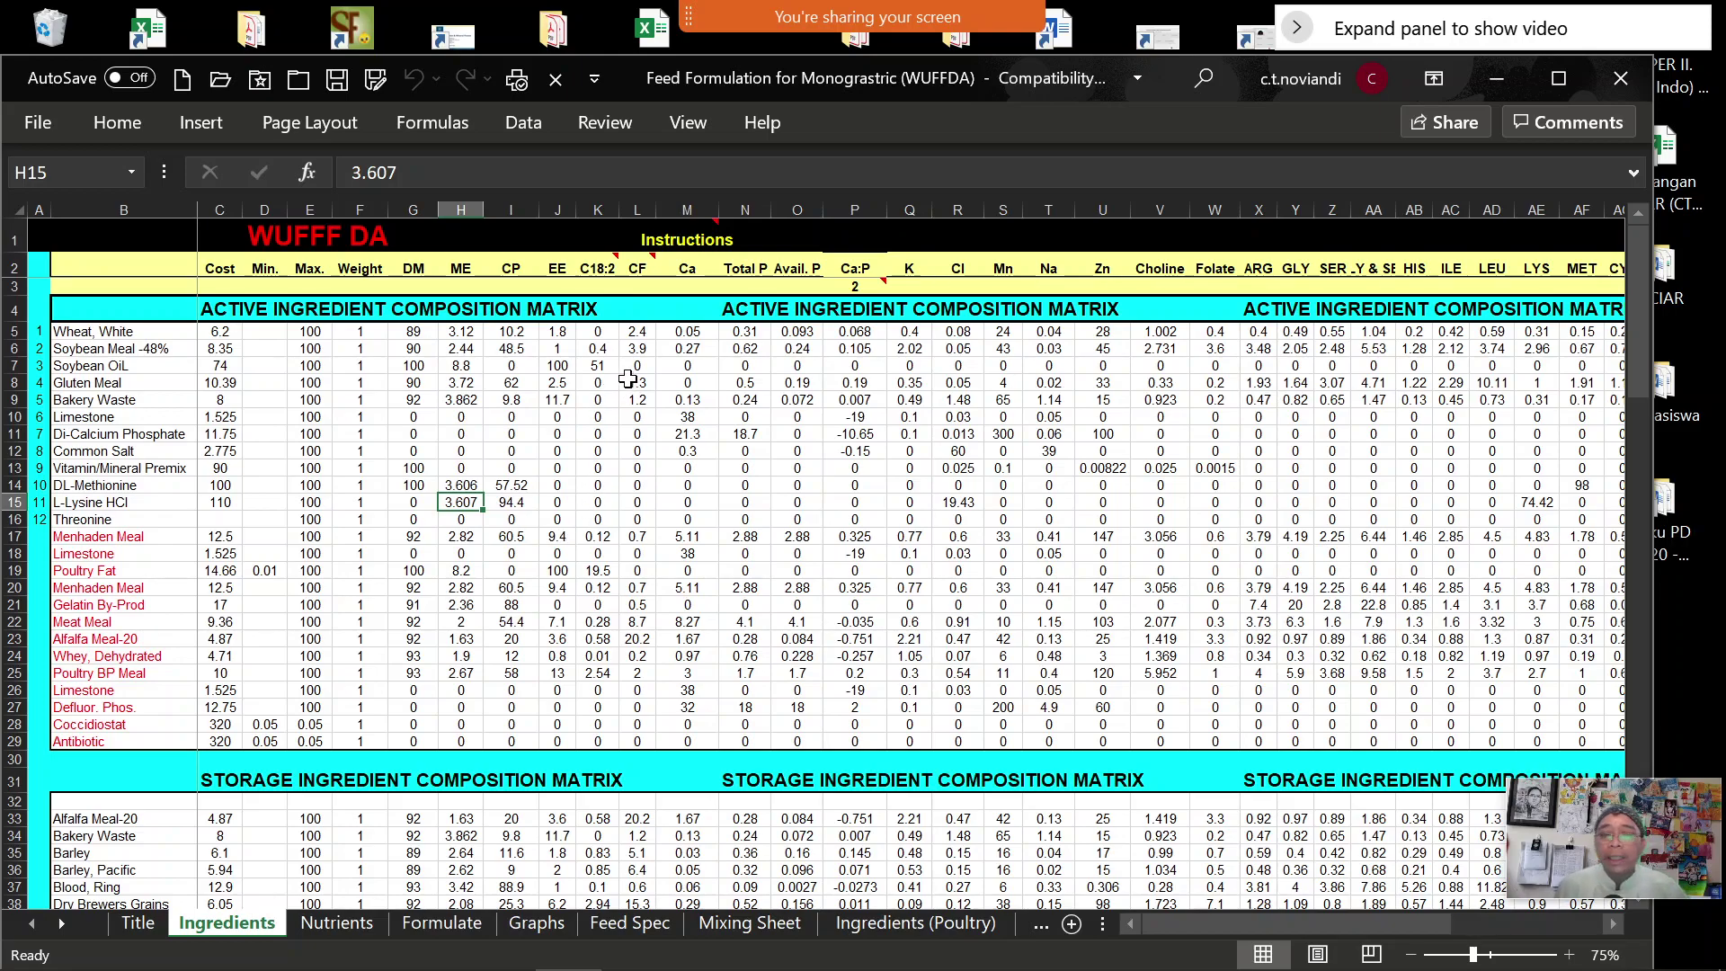
On the Nutrients sheet, compare the current Broiler Starter specification with the stored one, including the minimum CP
left_click(421, 920)
left_click(374, 921)
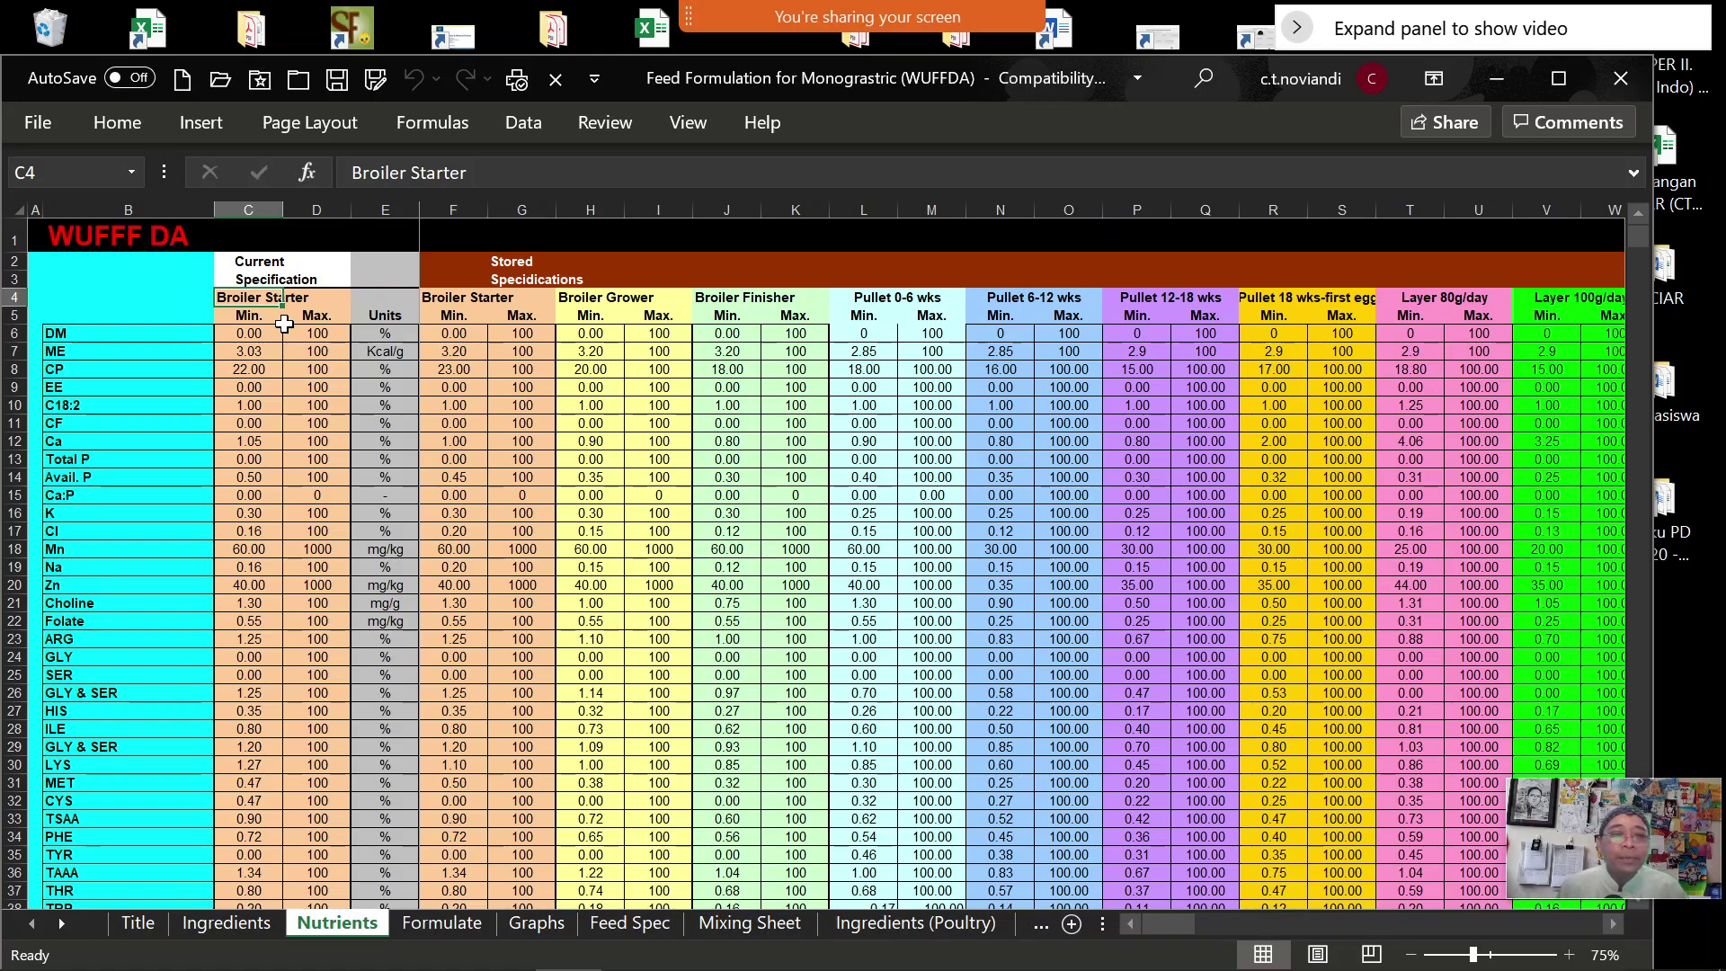
left_click(317, 304)
left_click(272, 304)
left_click(450, 300)
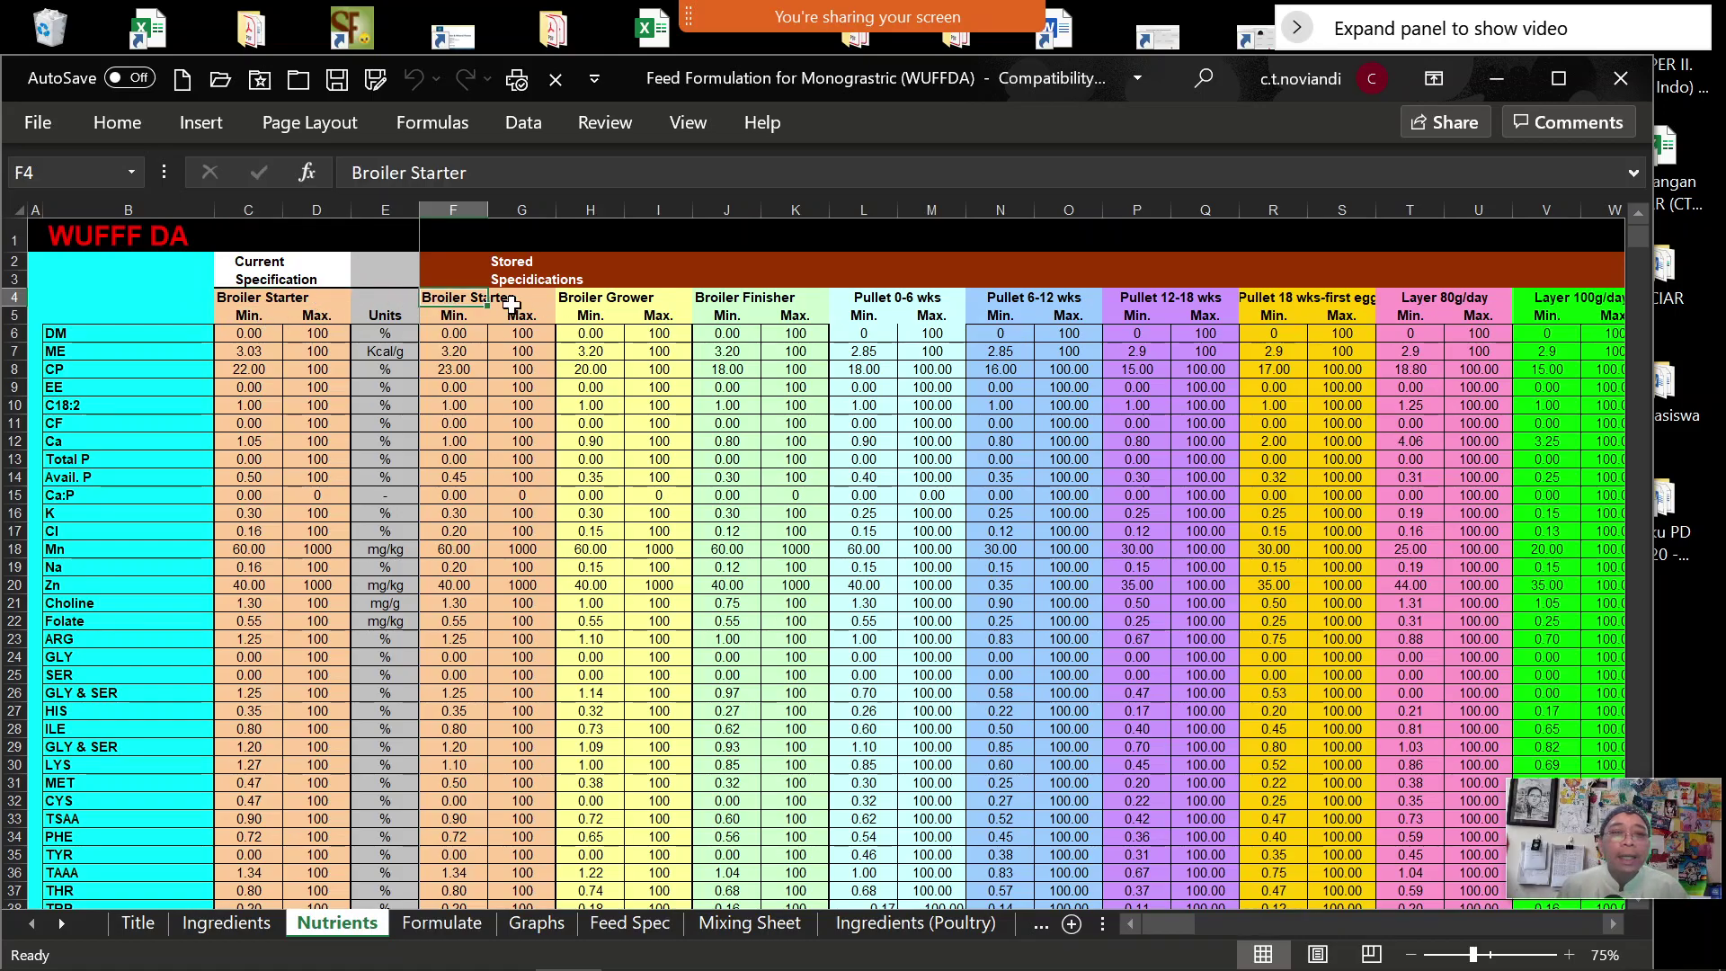
left_click(245, 302)
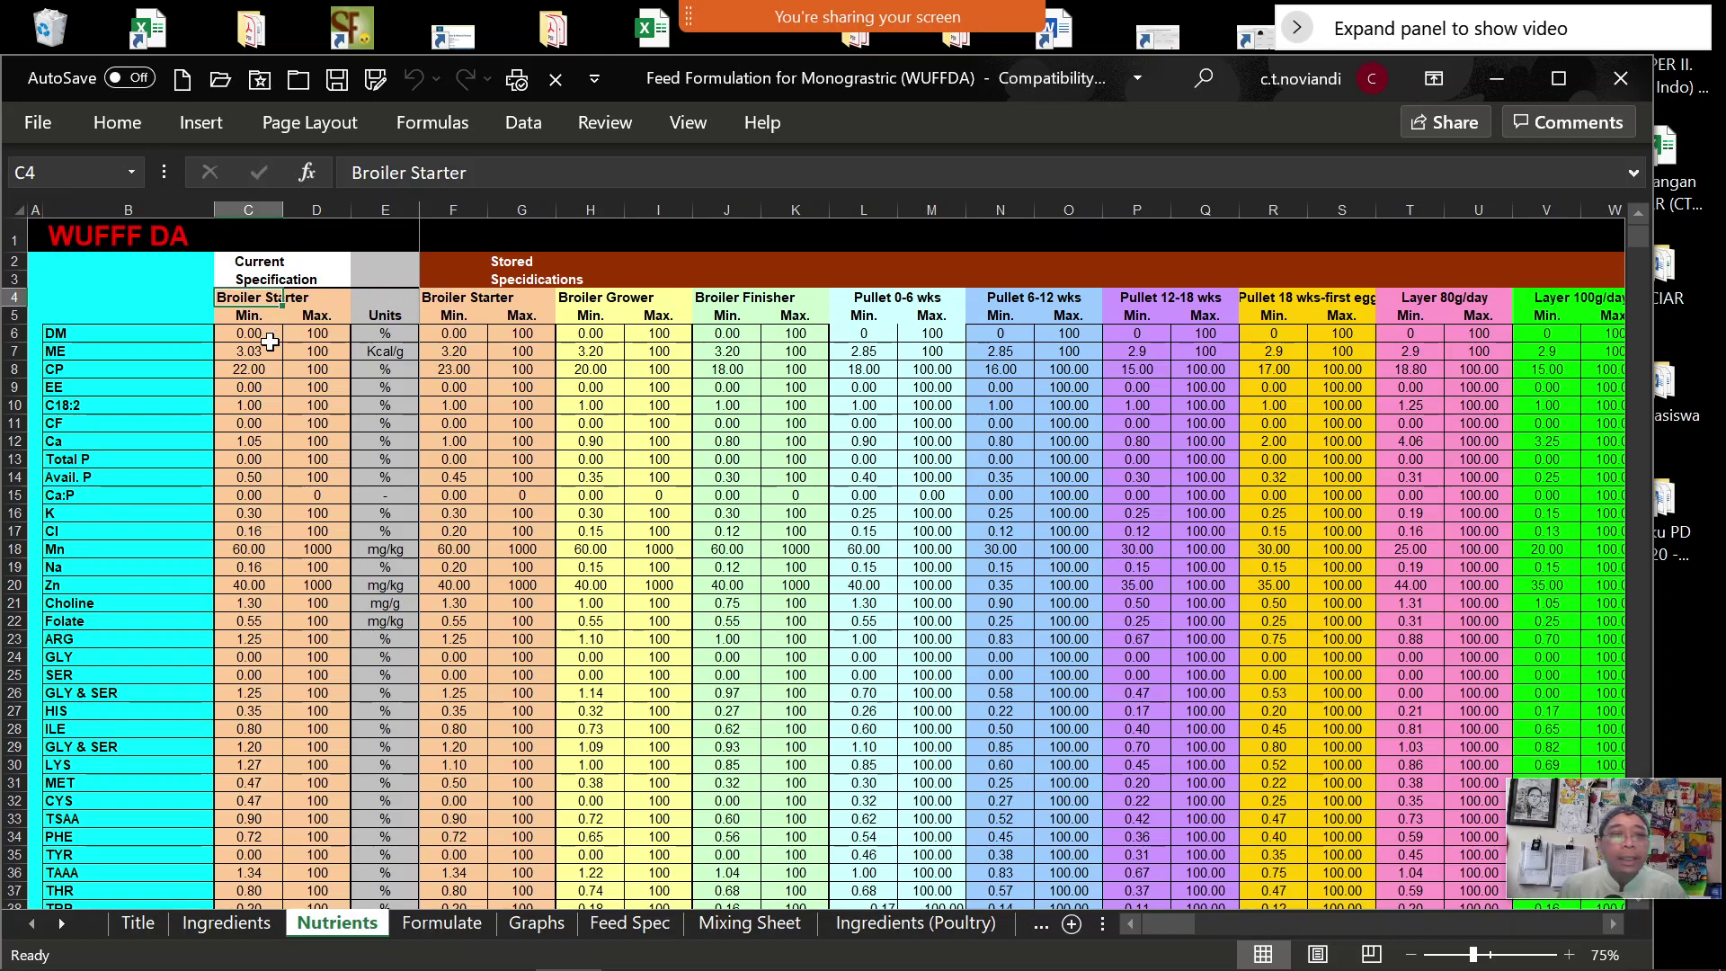
left_click_drag(235, 371, 299, 370)
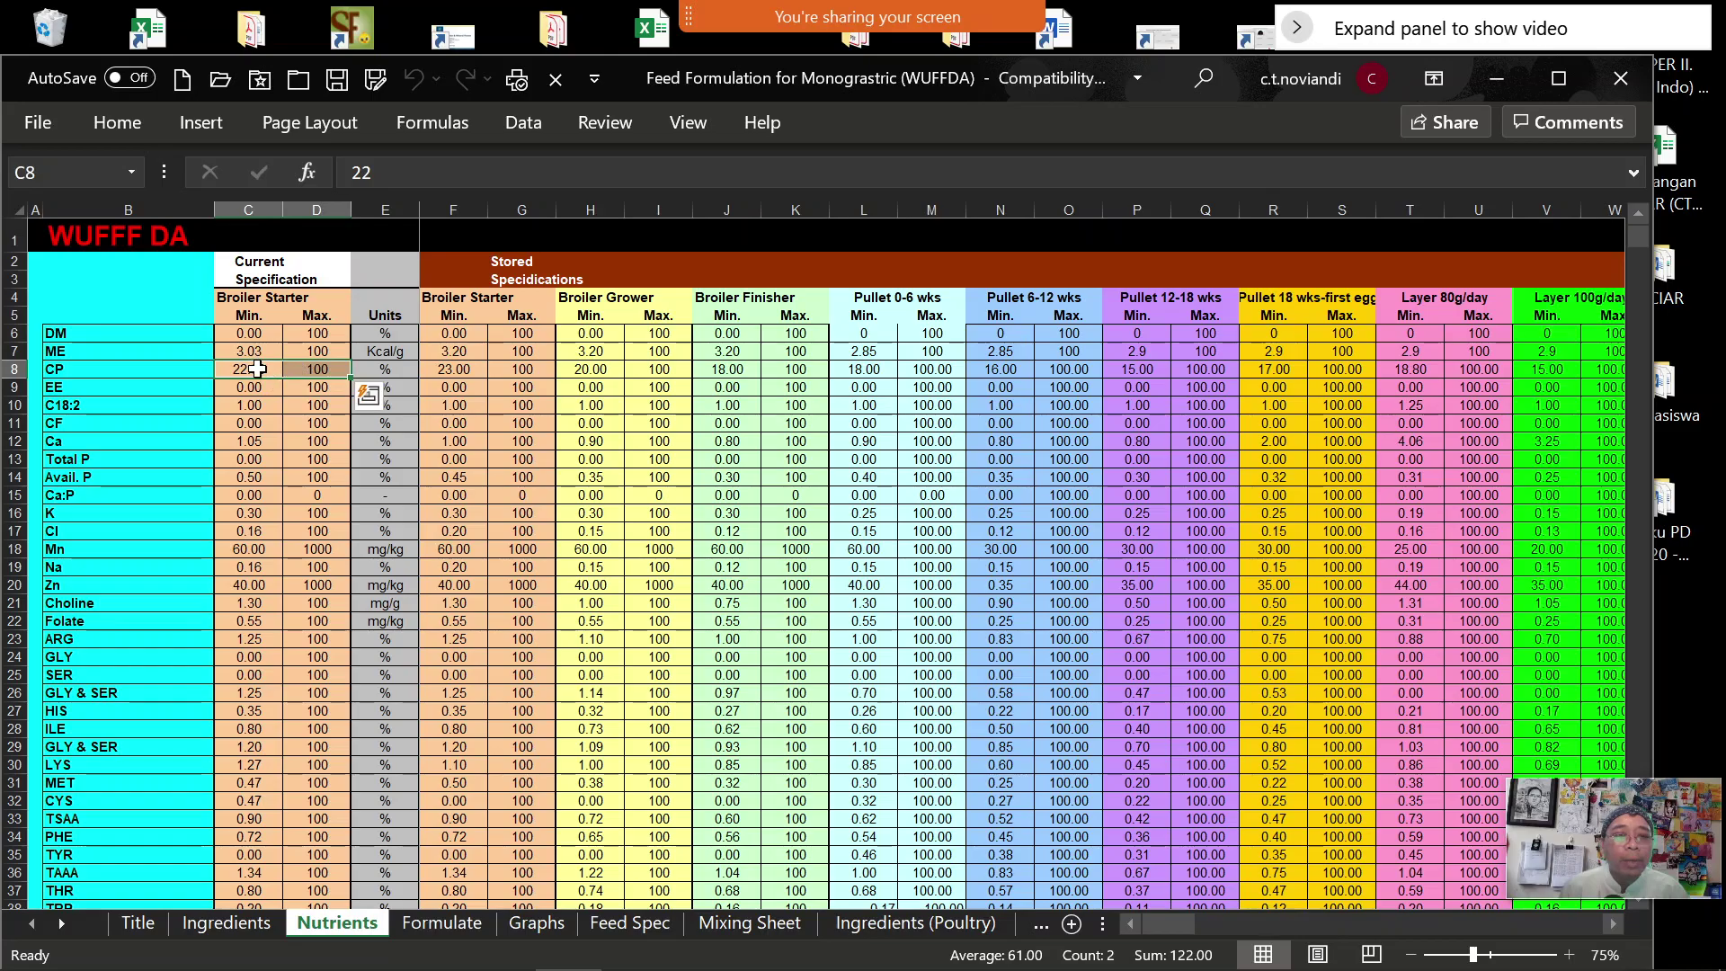
left_click(258, 368)
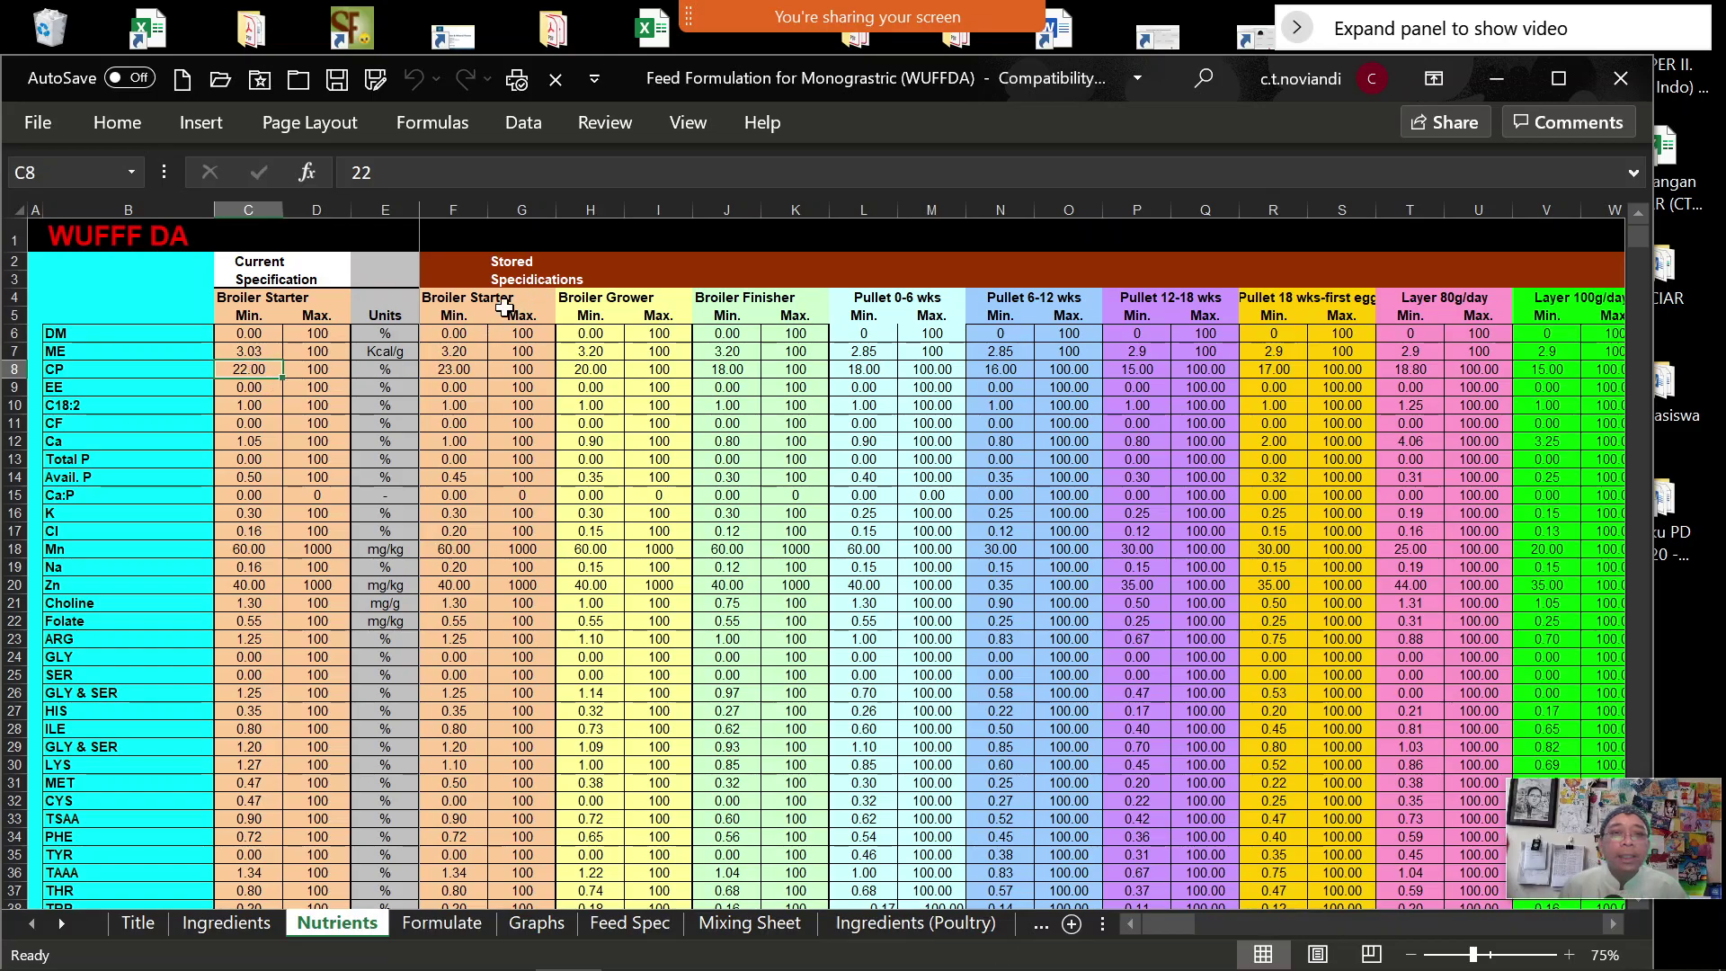
left_click(455, 299)
left_click(453, 369)
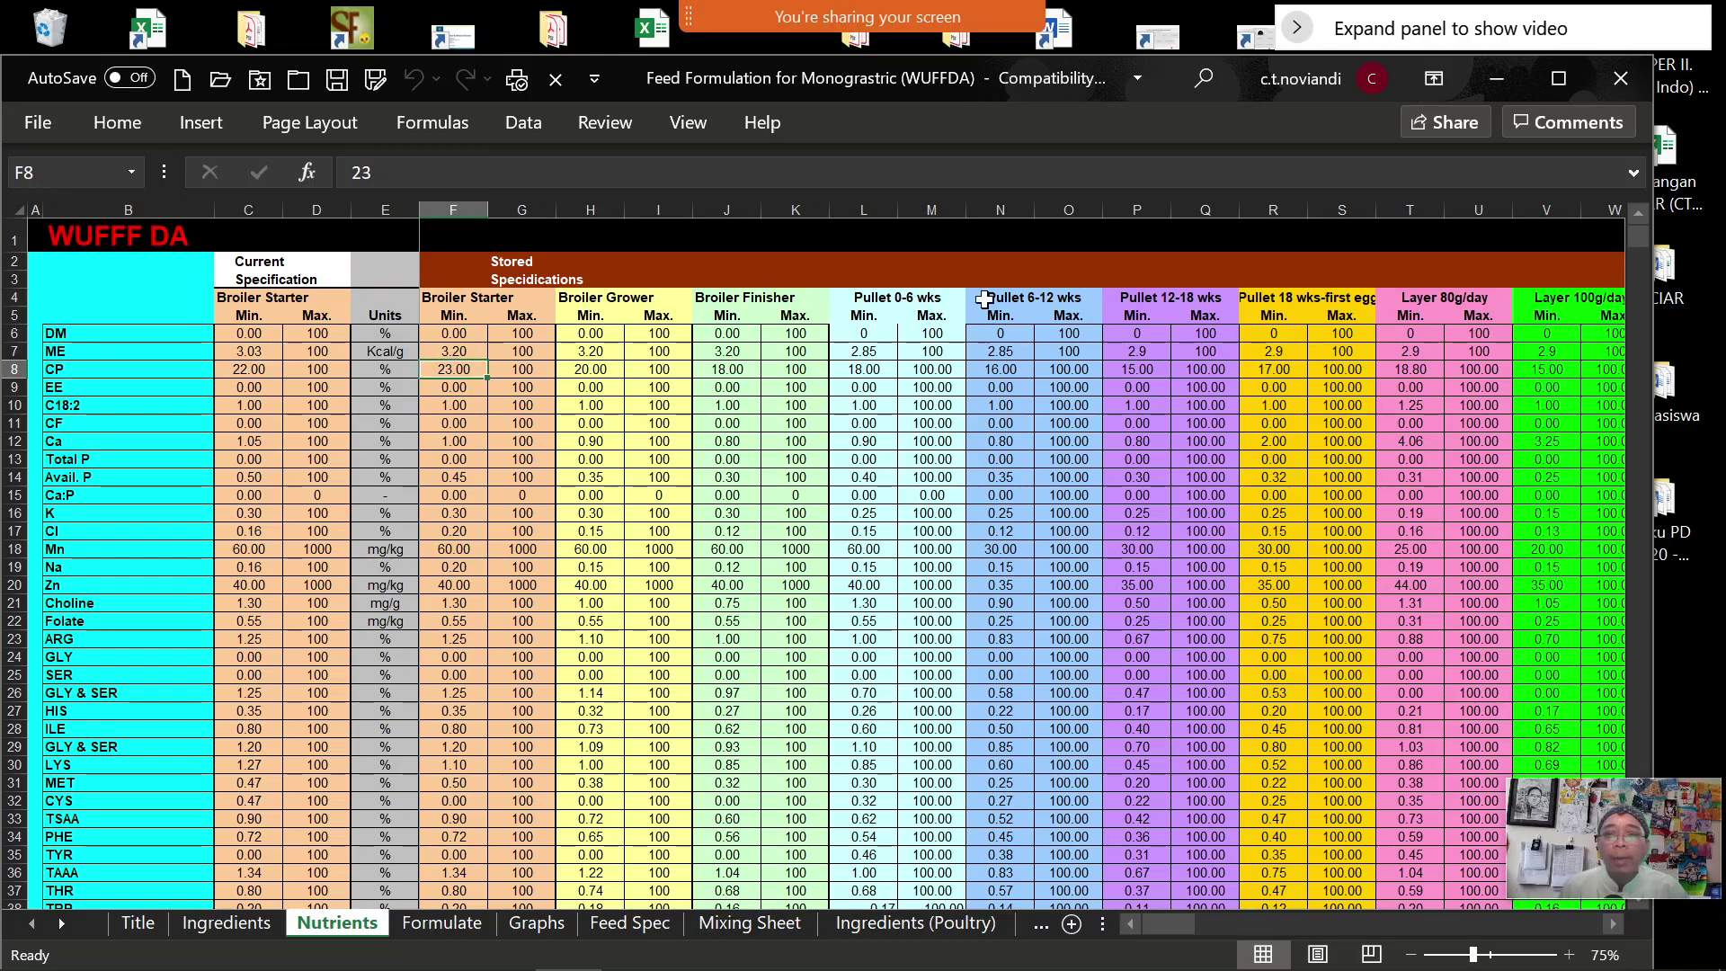
Examine the stored nutrient specifications from layers through turkeys, ducks, pigs, guineas and goslings, and return to the first stored columns
left_click(1418, 302)
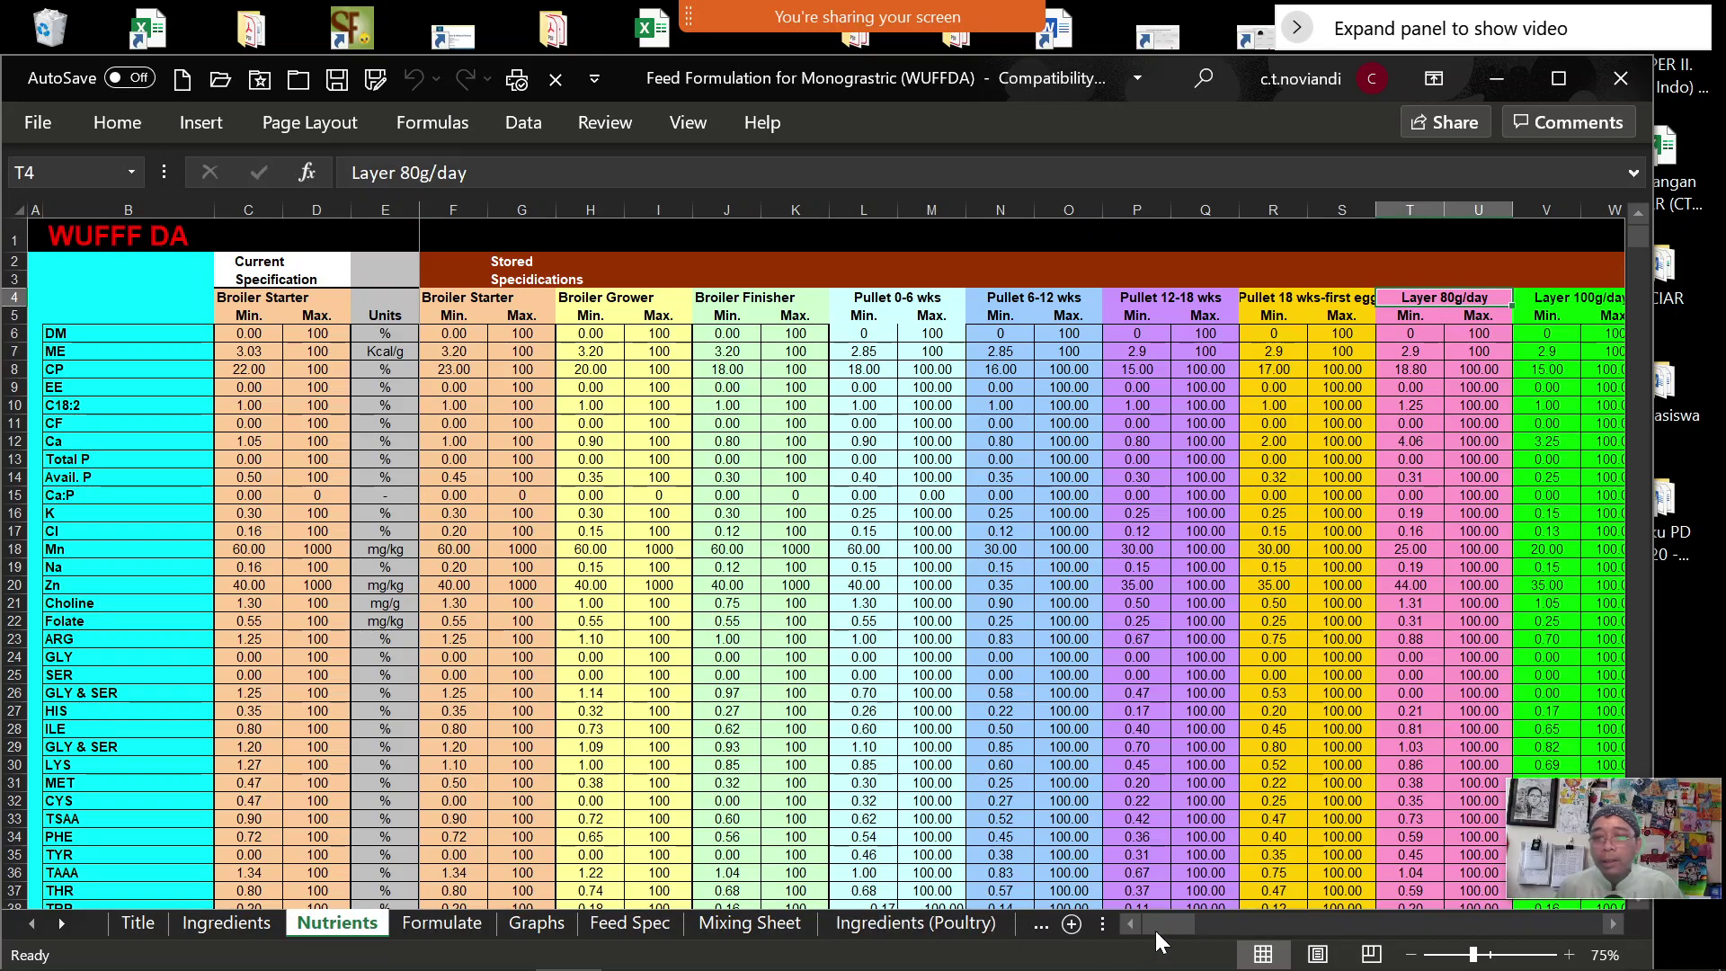
left_click(1231, 924)
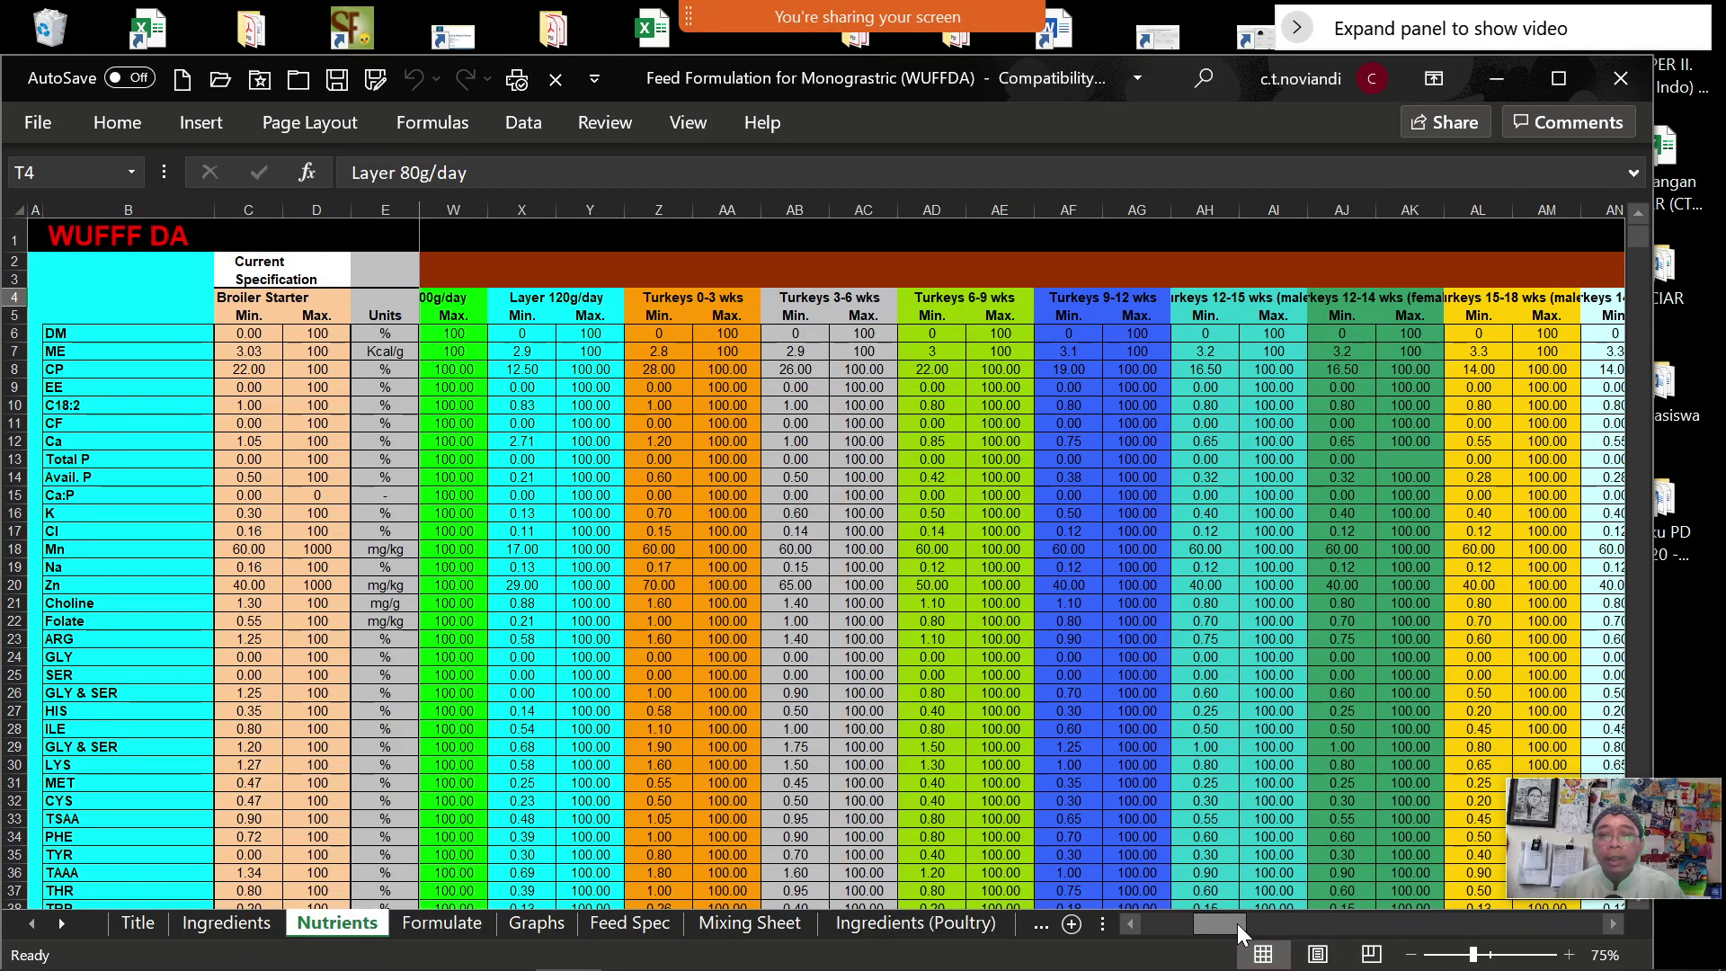
left_click(1280, 924)
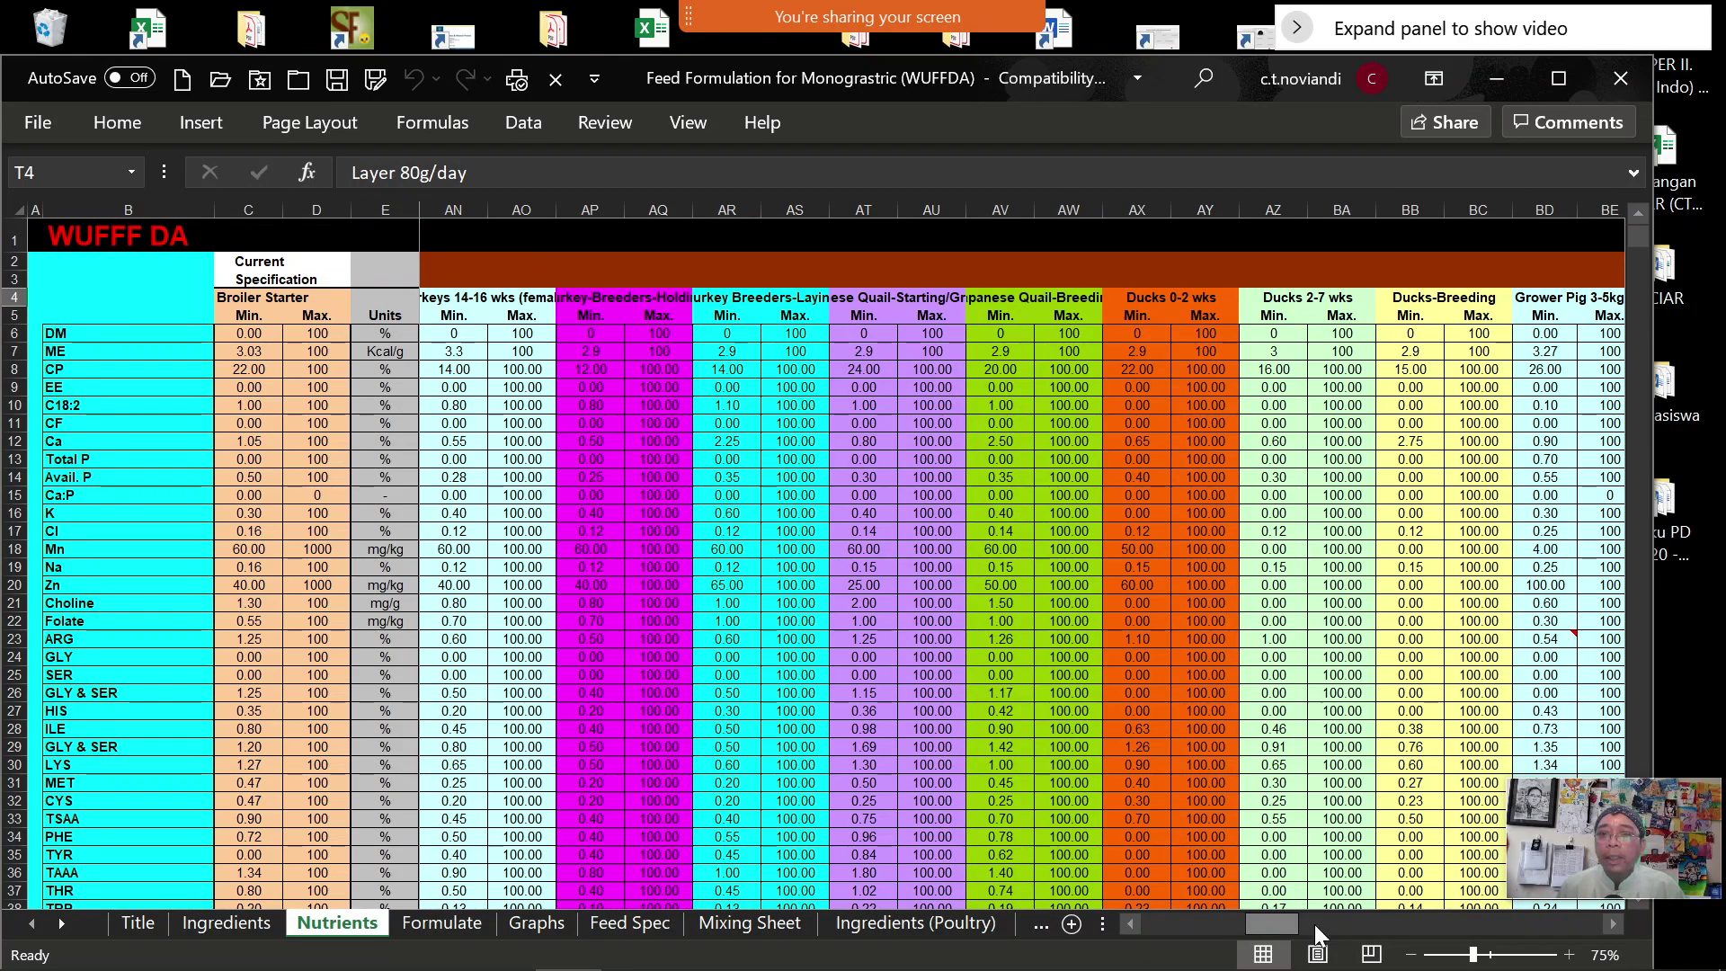
left_click(1356, 927)
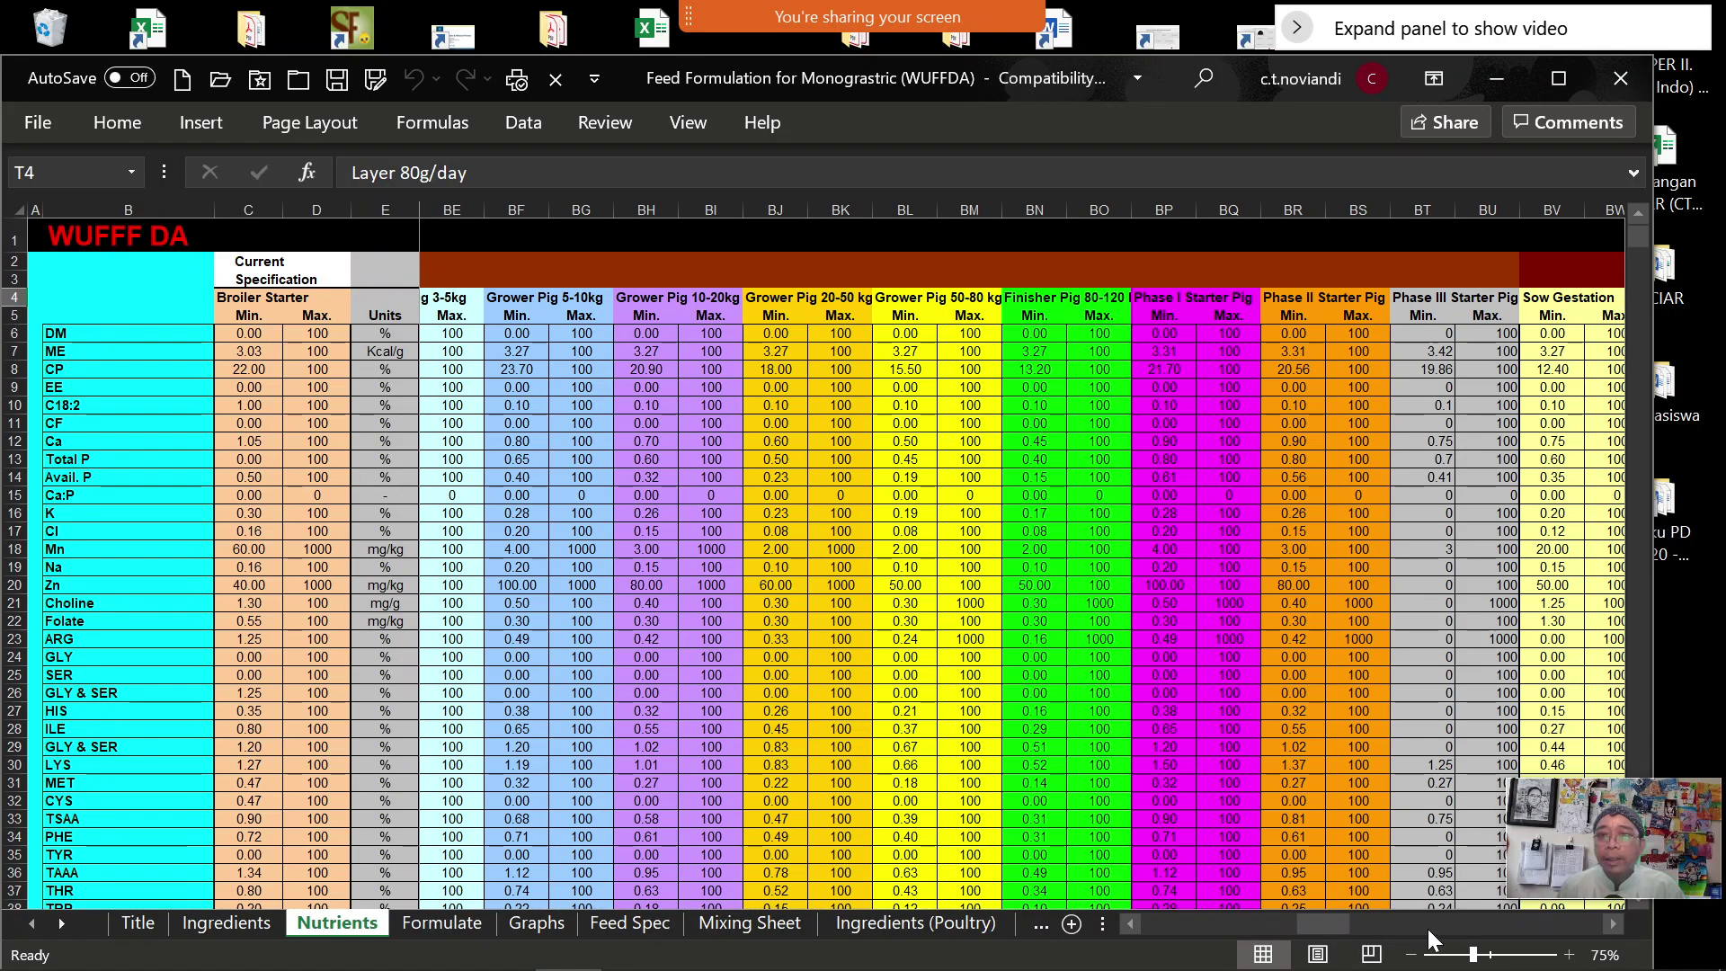
left_click(1427, 926)
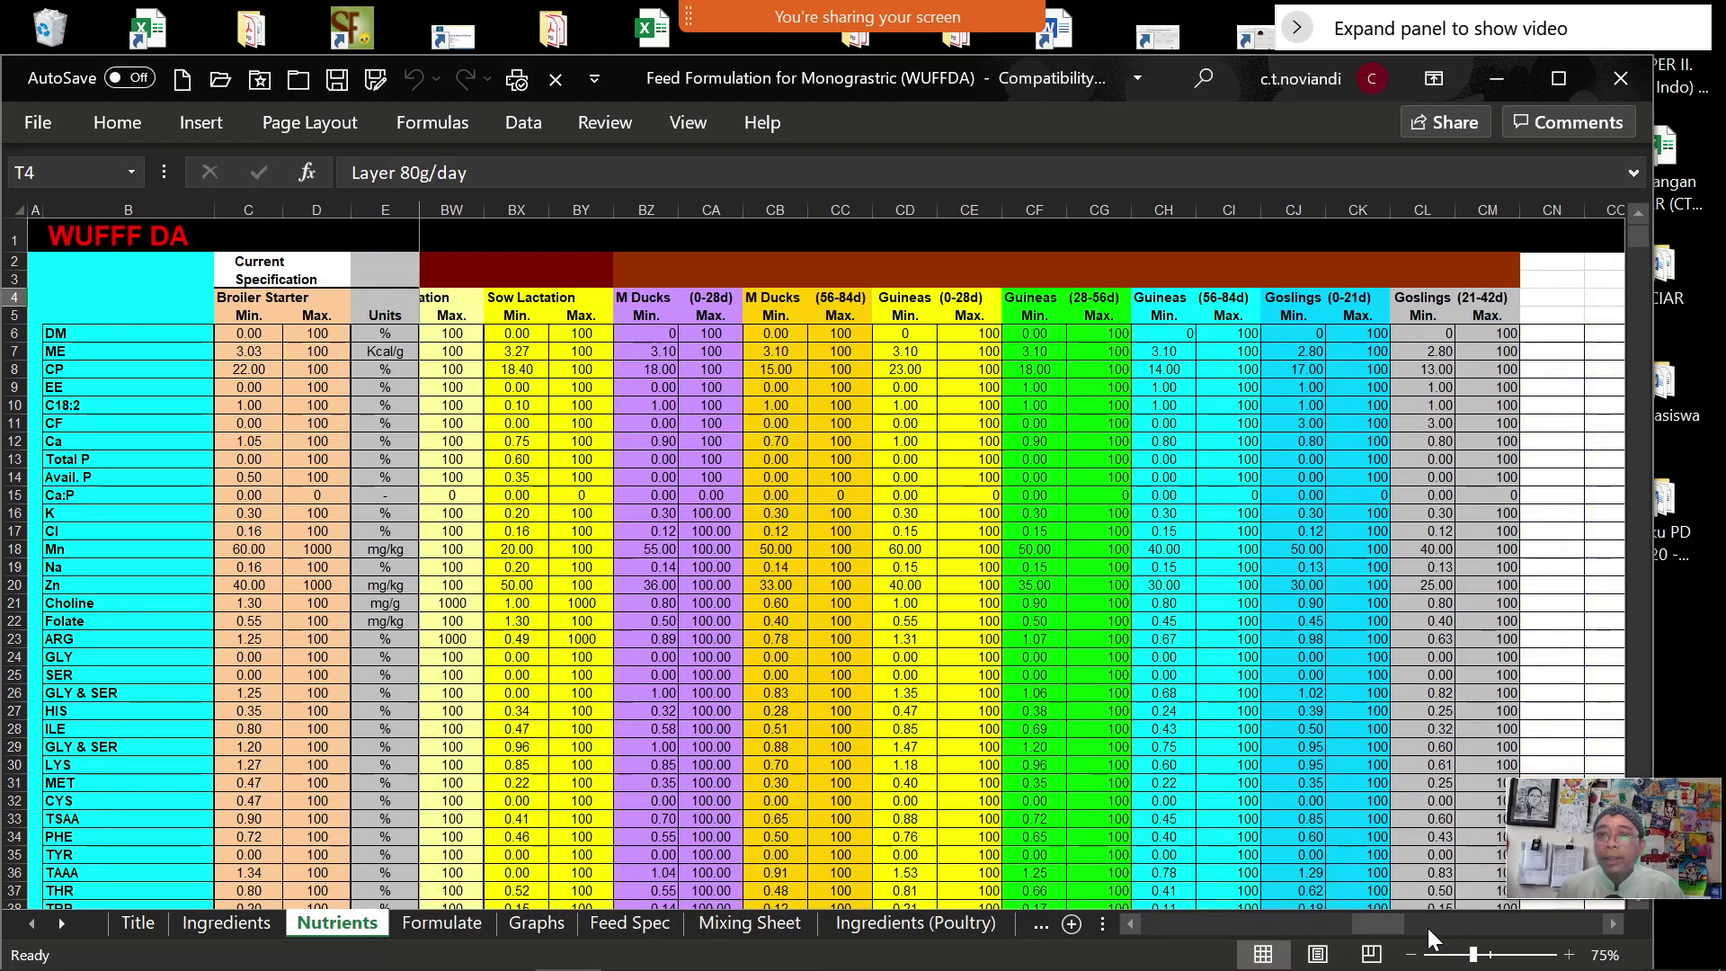
left_click(1160, 302)
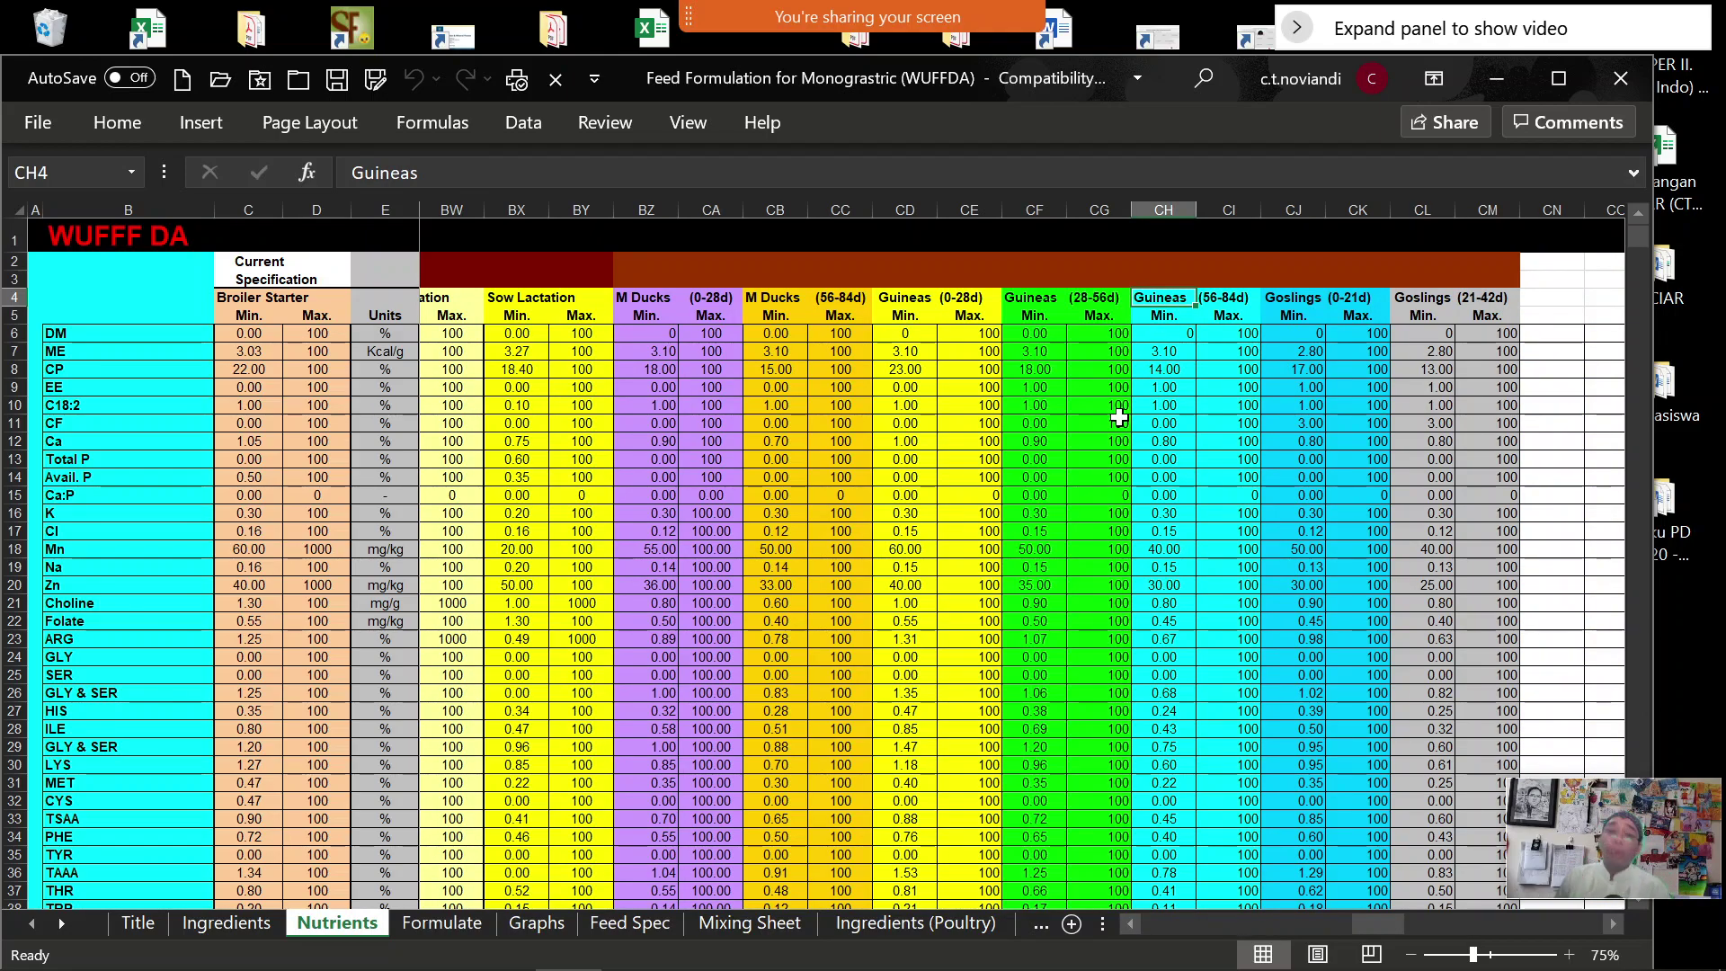
left_click(1172, 925)
left_click(1172, 925)
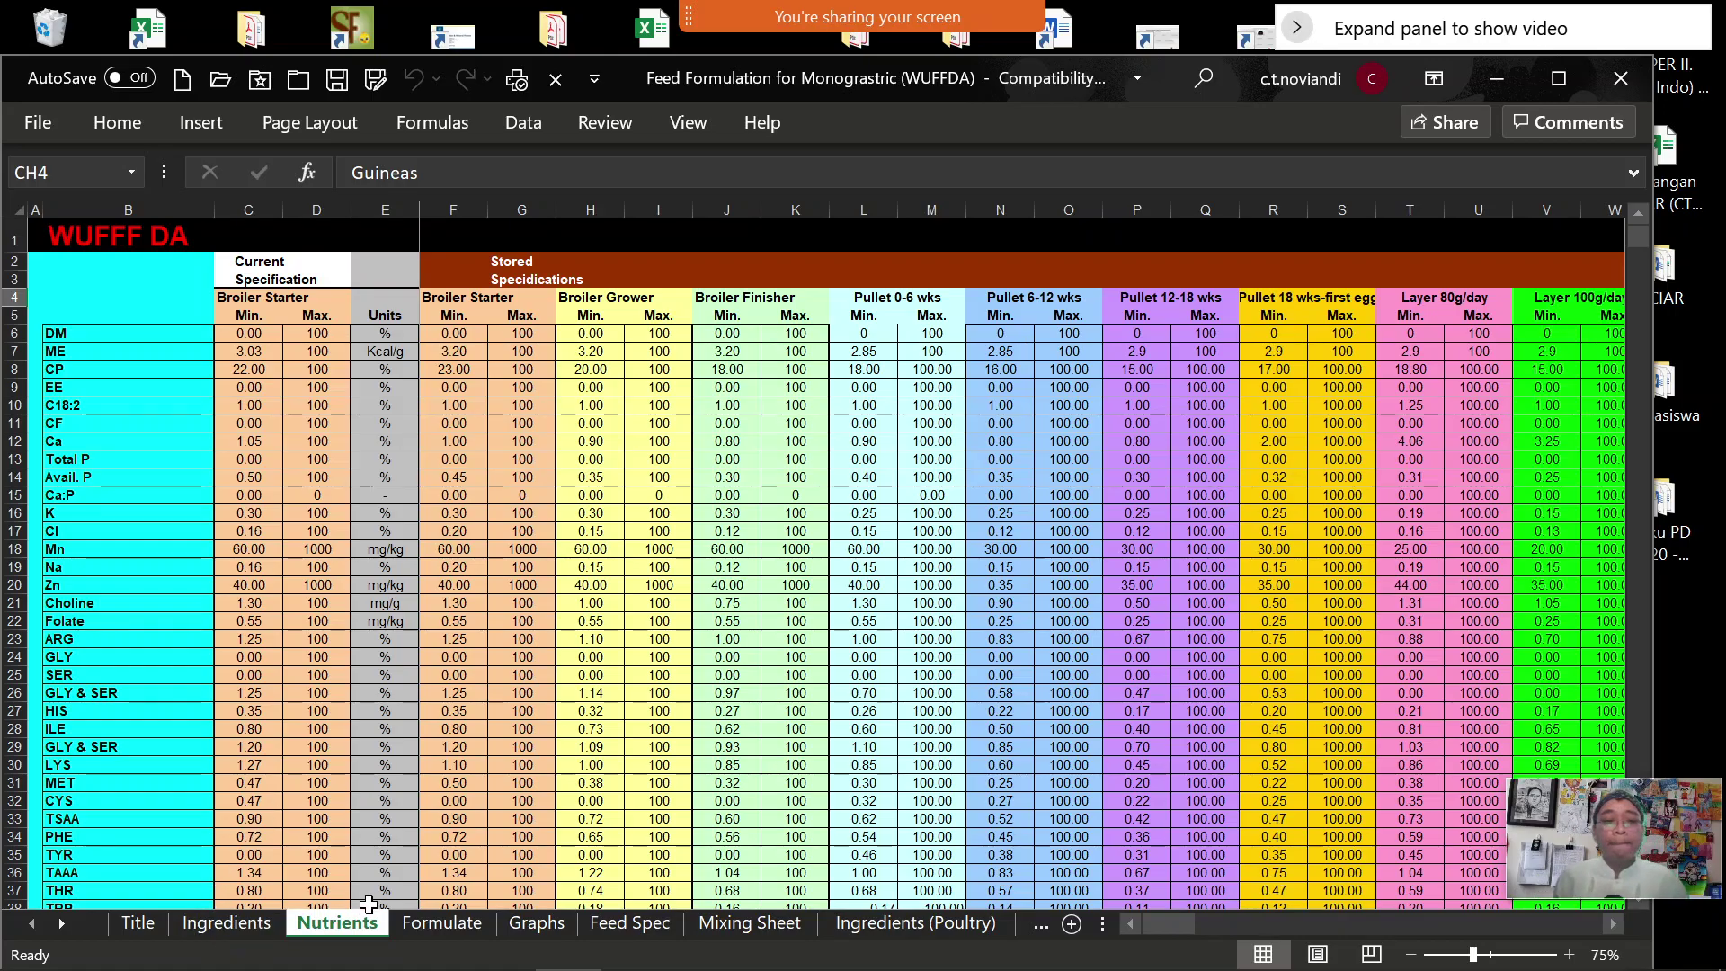
Check the Formulate sheet's required and supplied nutrients and its DM formula, and return to the Nutrients sheet
left_click(440, 924)
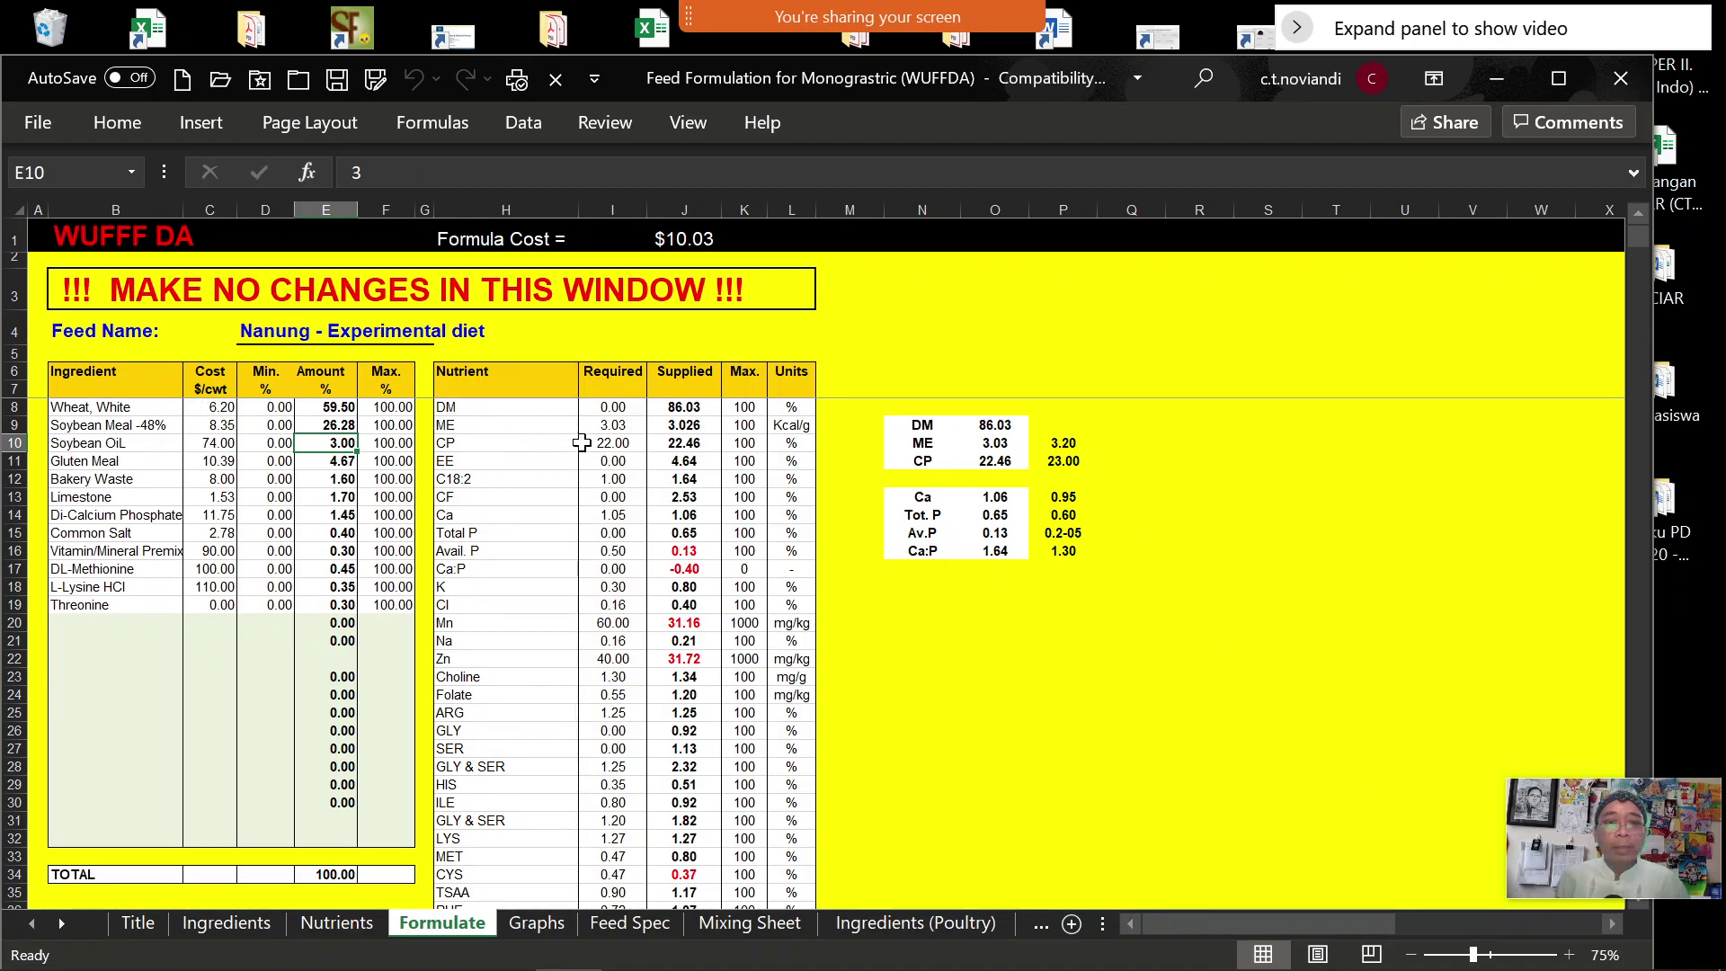
left_click(1006, 426)
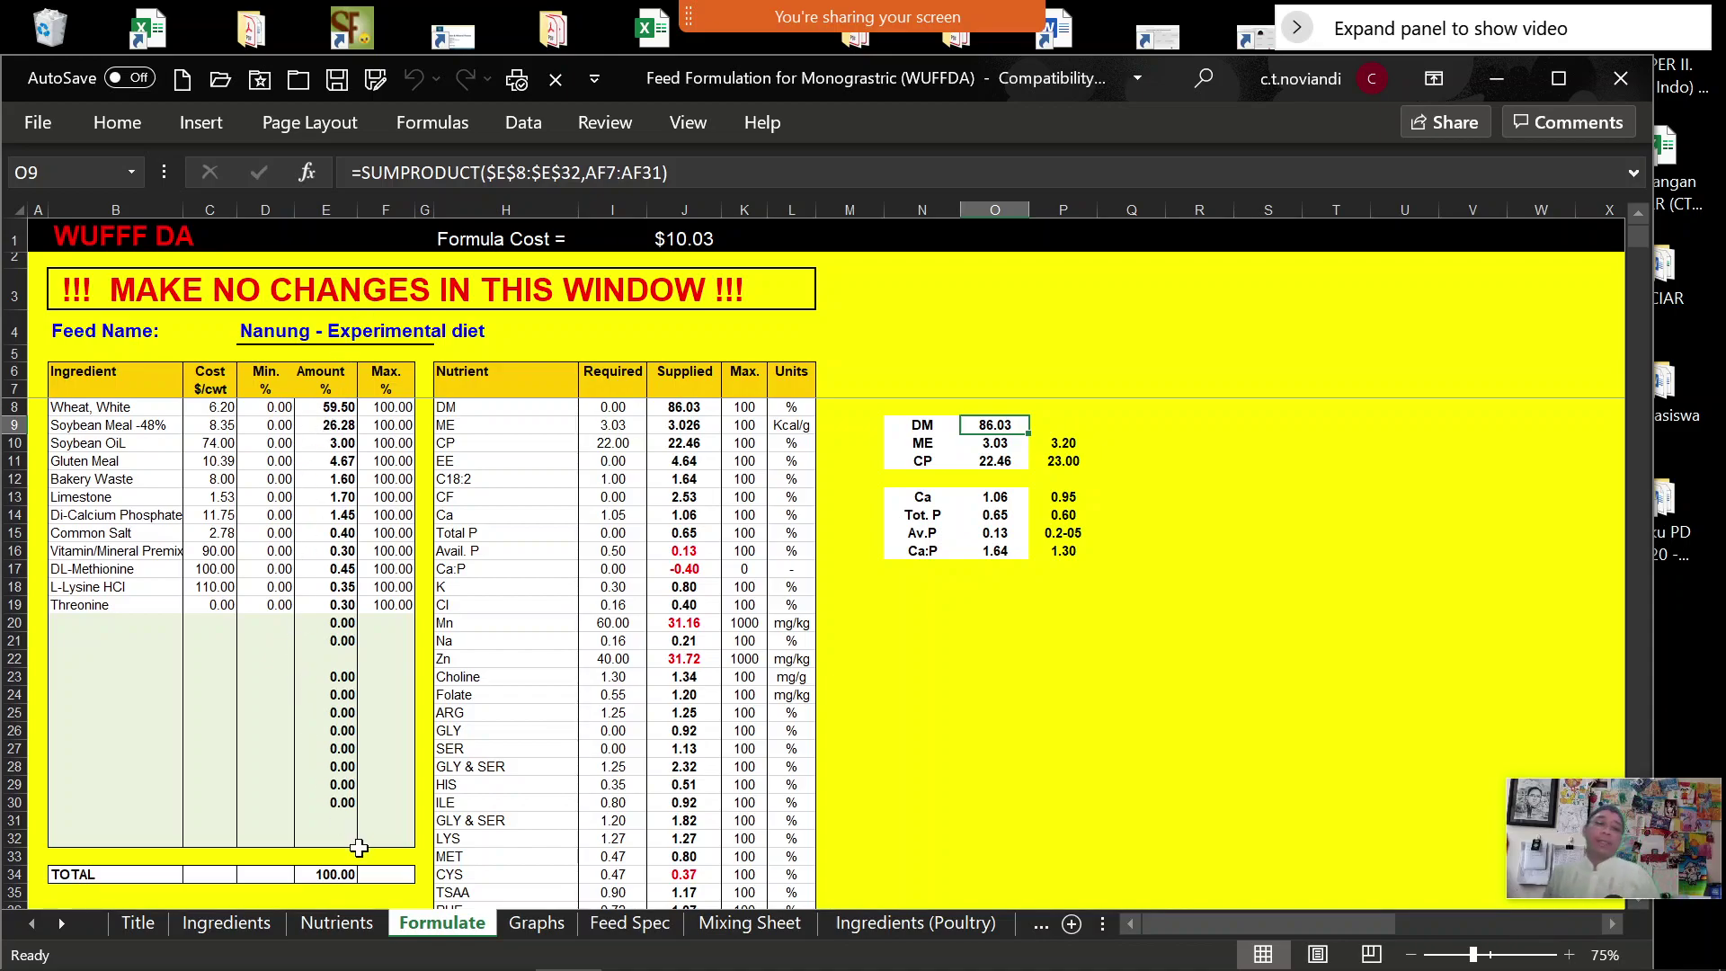
left_click(337, 923)
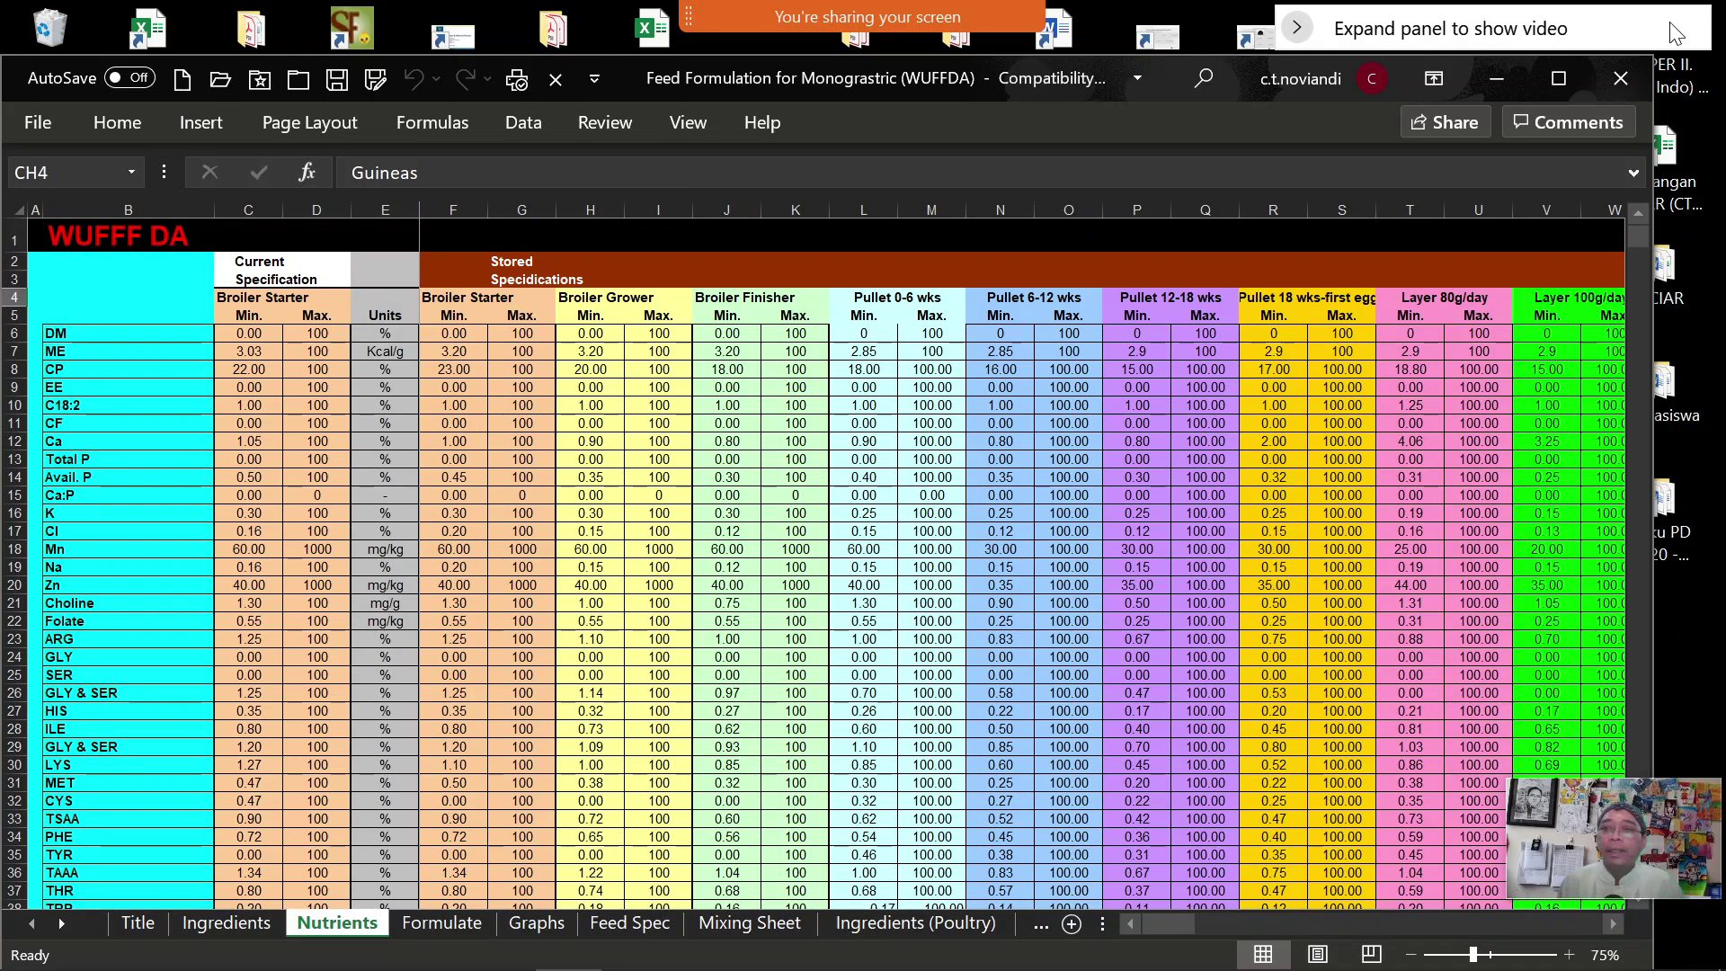
Close the WUFFDA workbook without saving and open the Formulasi Ransum Sapi (Lolit Grati) workbook at its usage guide
left_click(1631, 78)
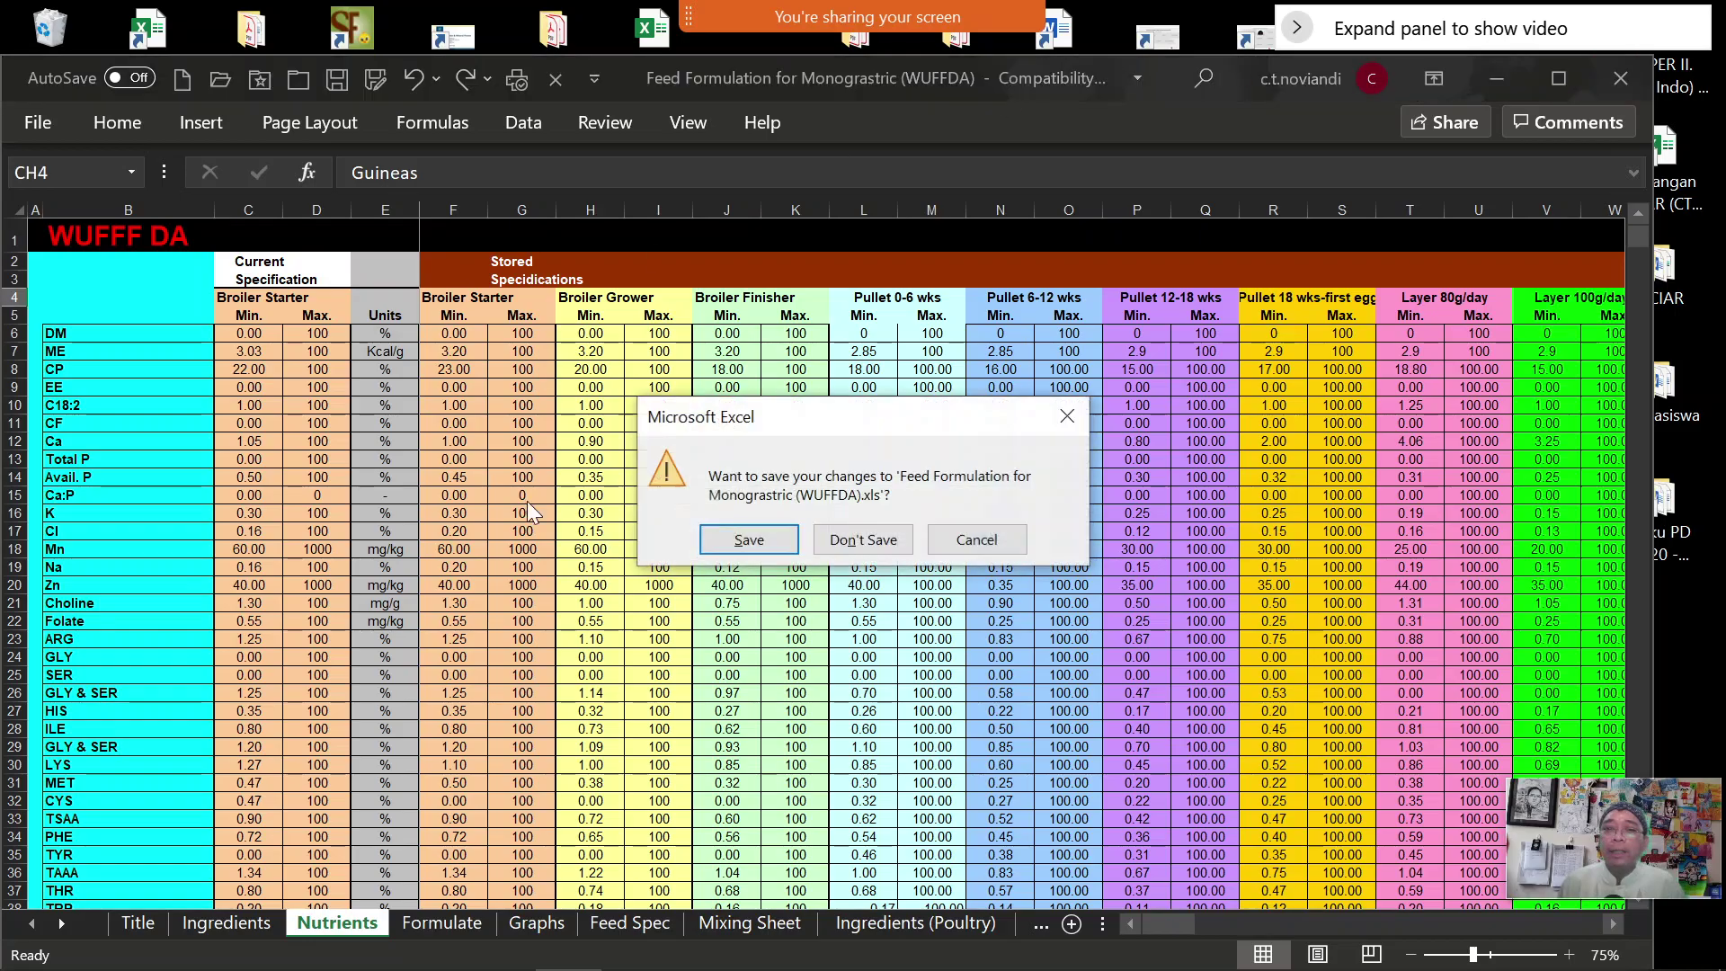
left_click(845, 537)
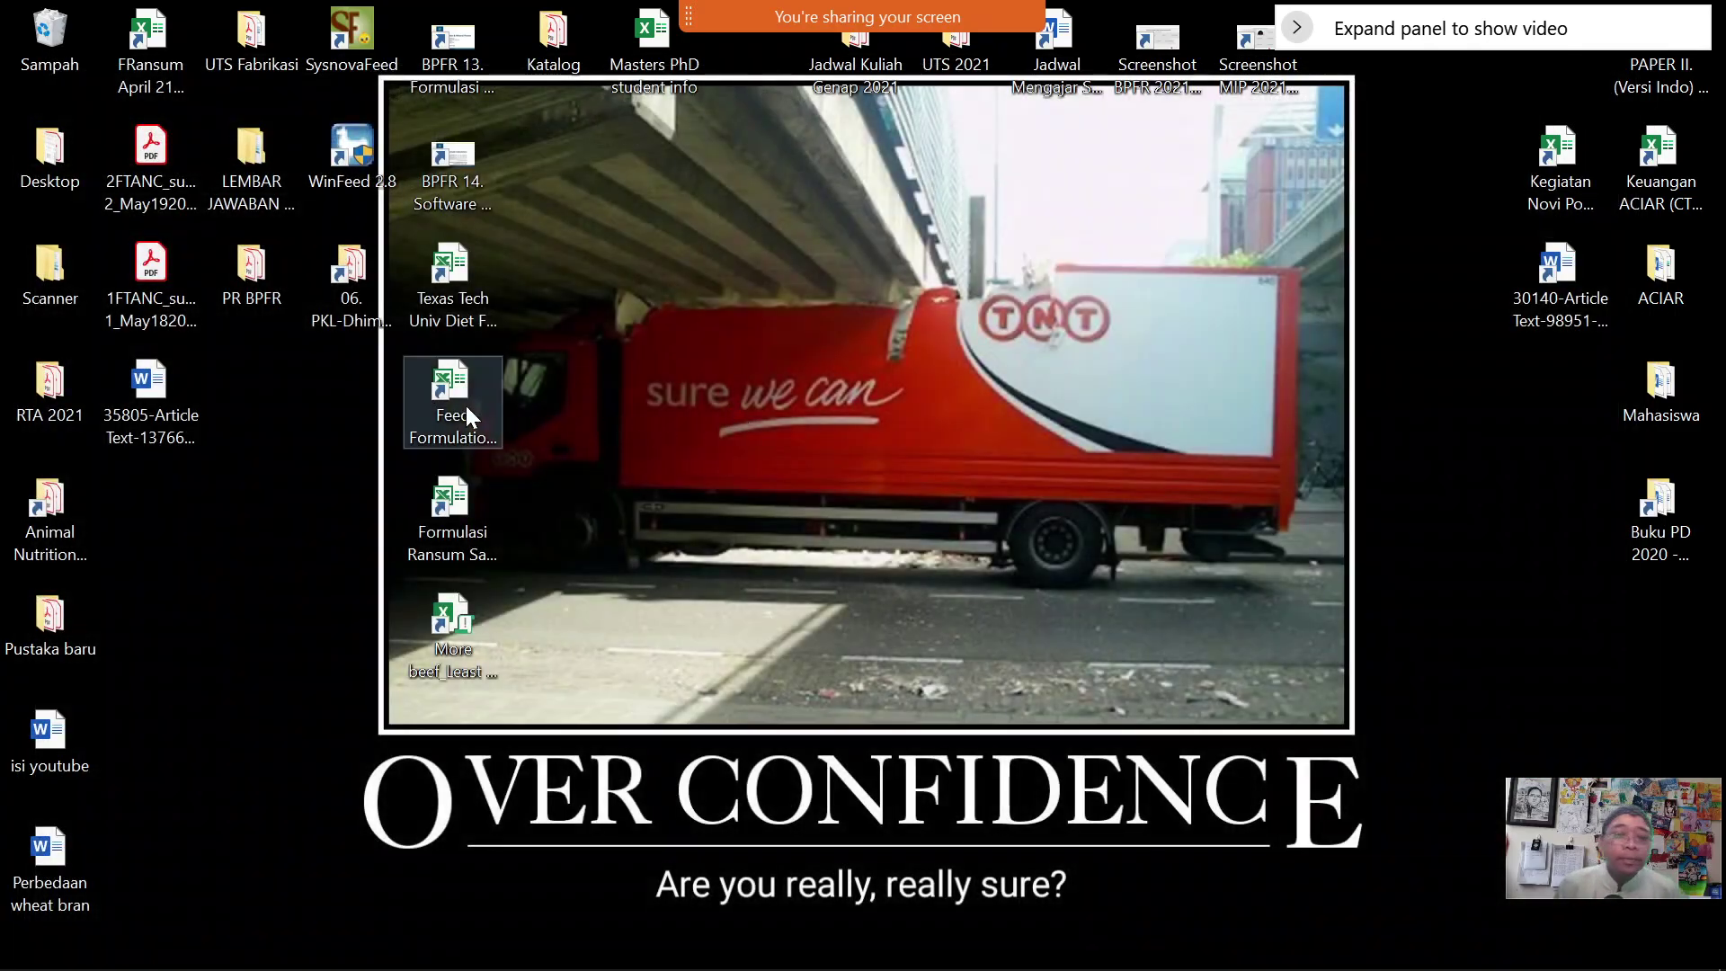
left_click(429, 384)
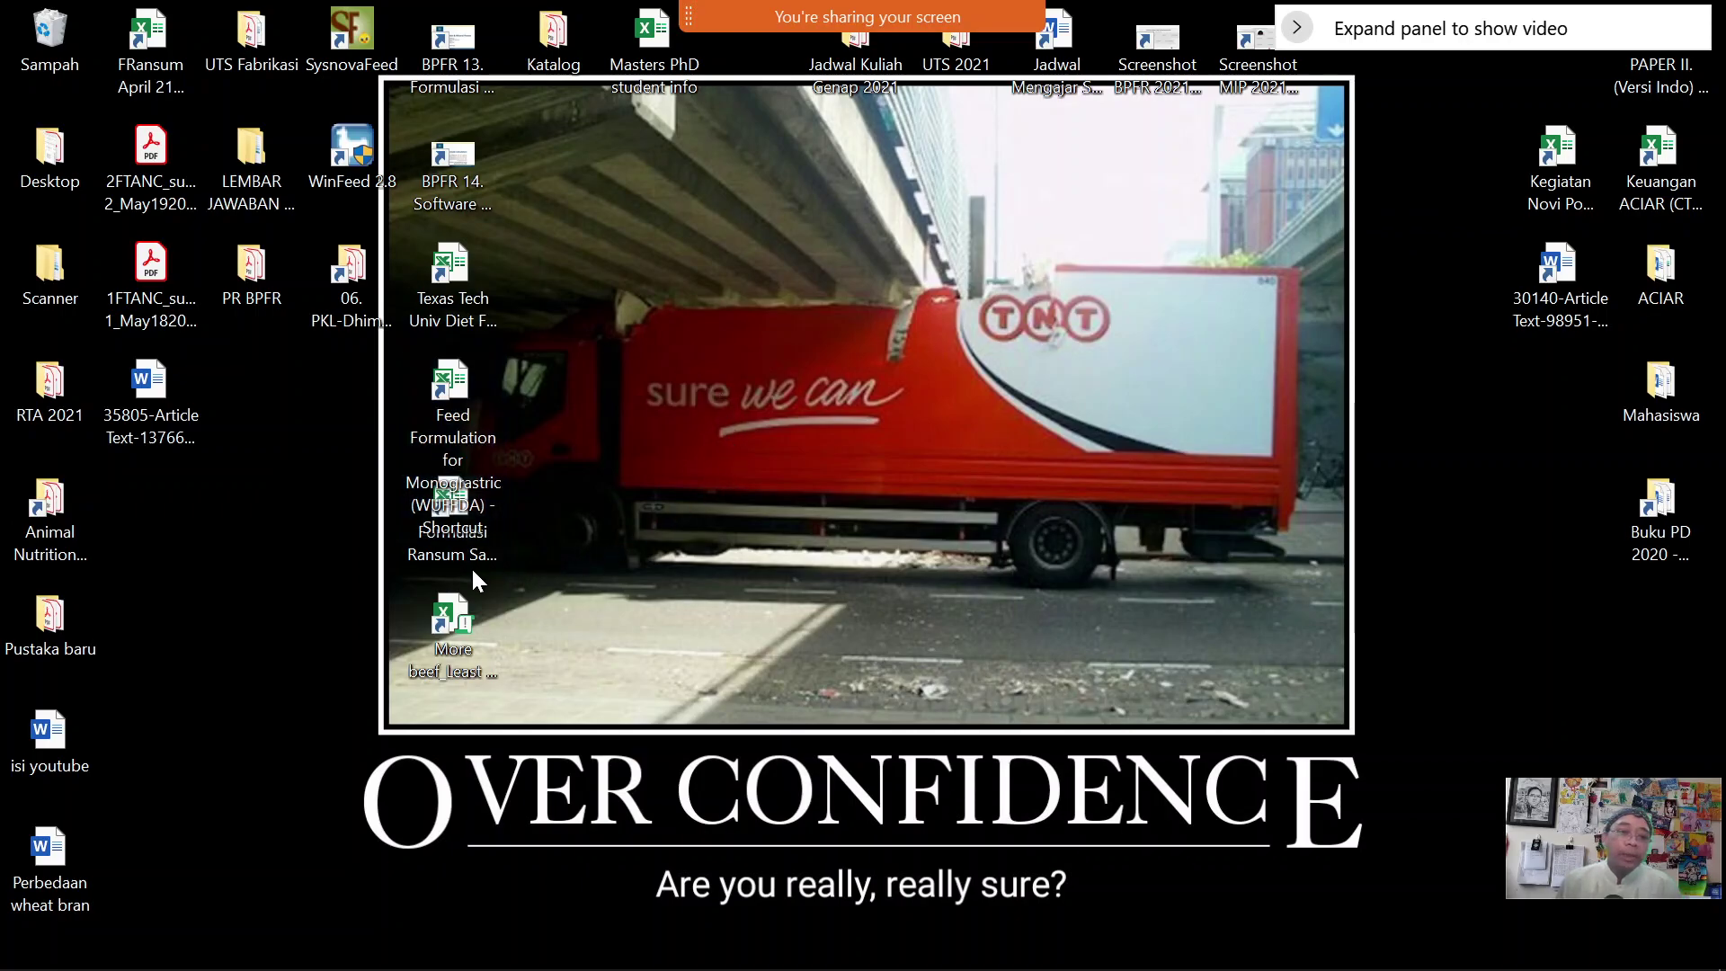
left_click_drag(462, 389, 530, 296)
double_click(471, 501)
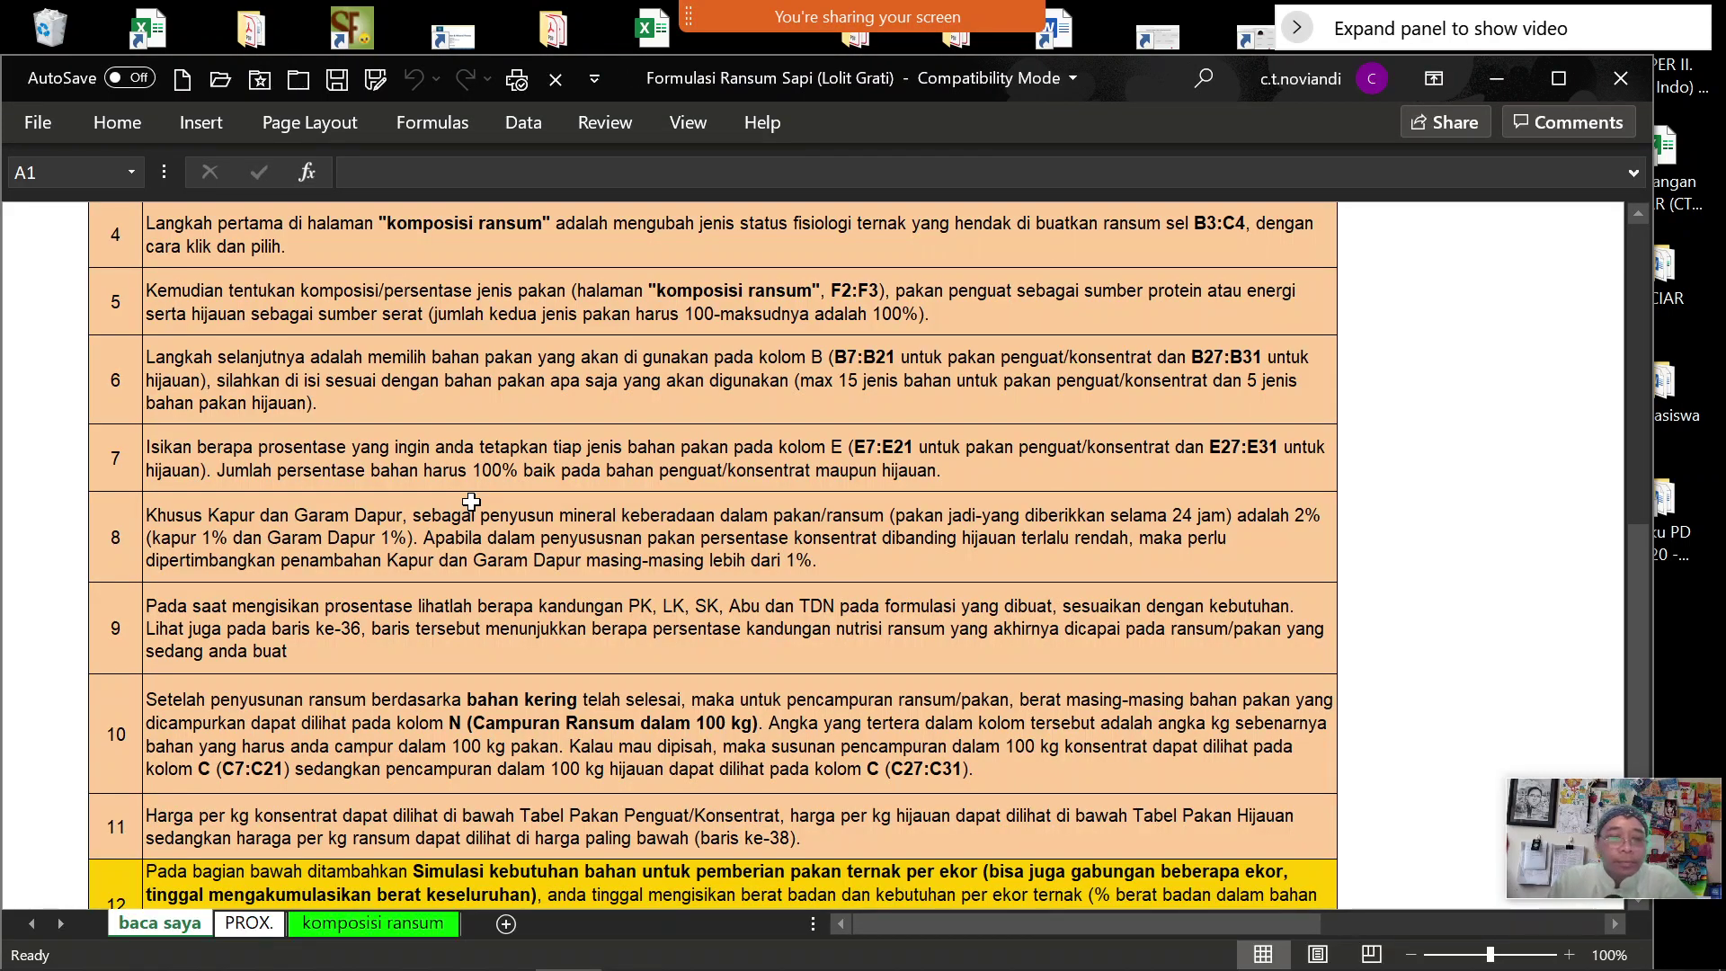
scroll(471, 500, "up", 3)
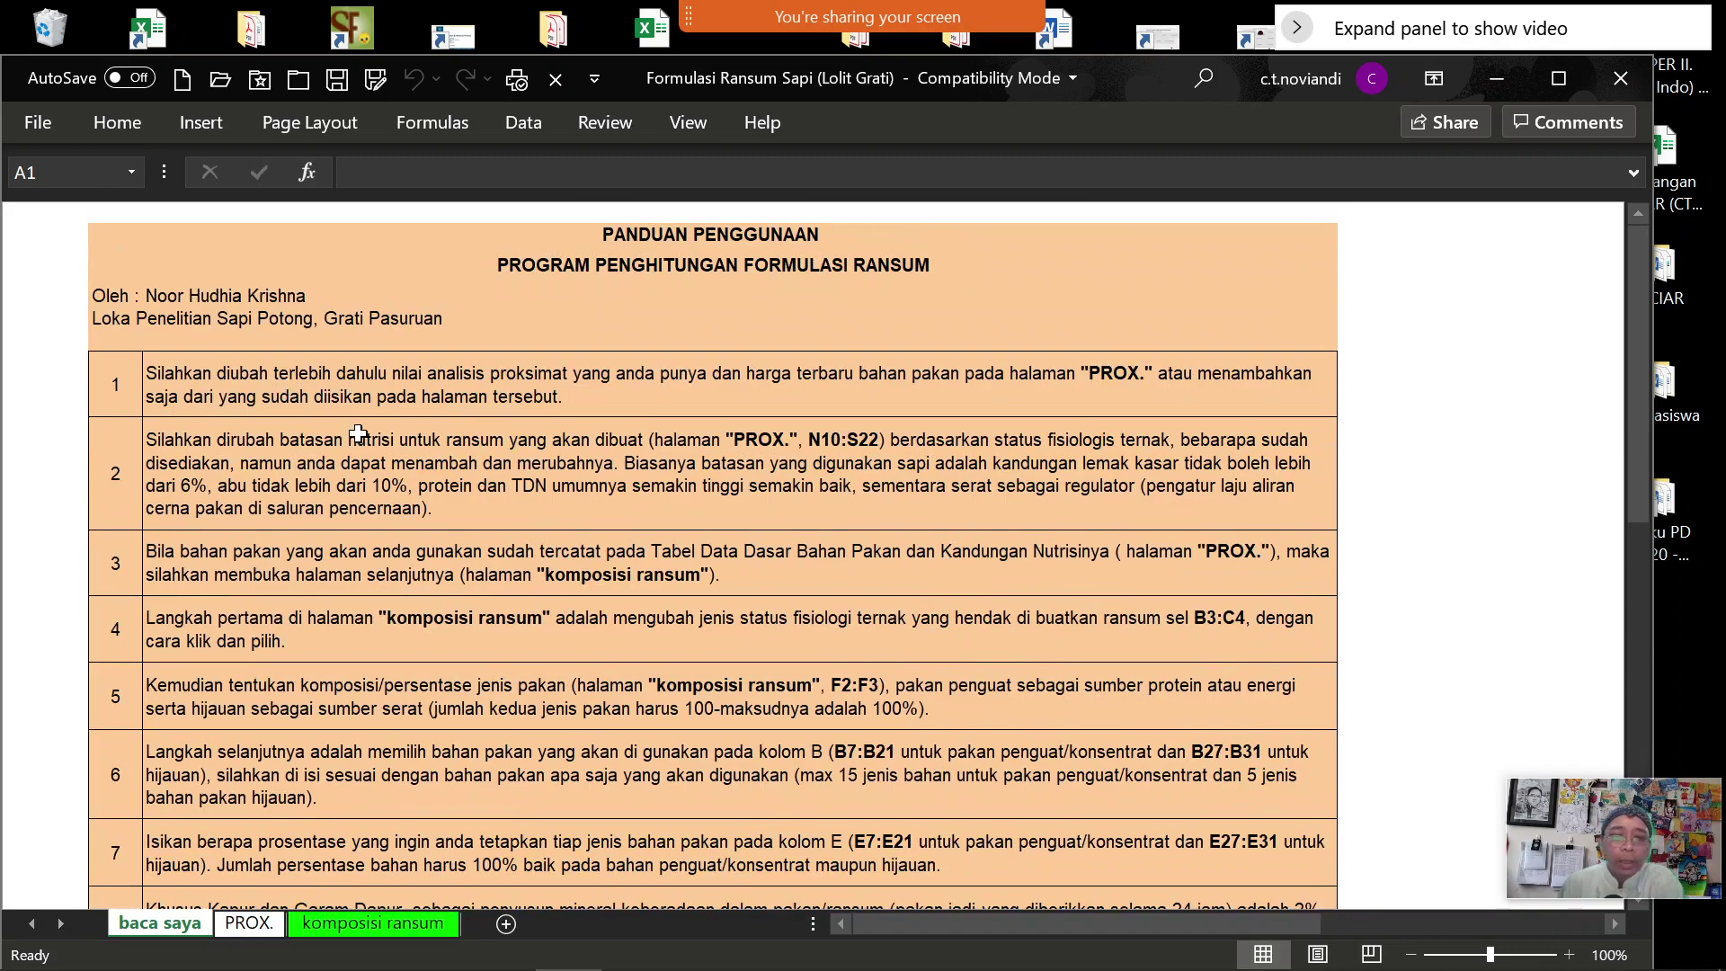
Look through the feed ingredient database on the PROX. sheet, including its empty numbered rows, and return to the first ingredients
left_click(242, 923)
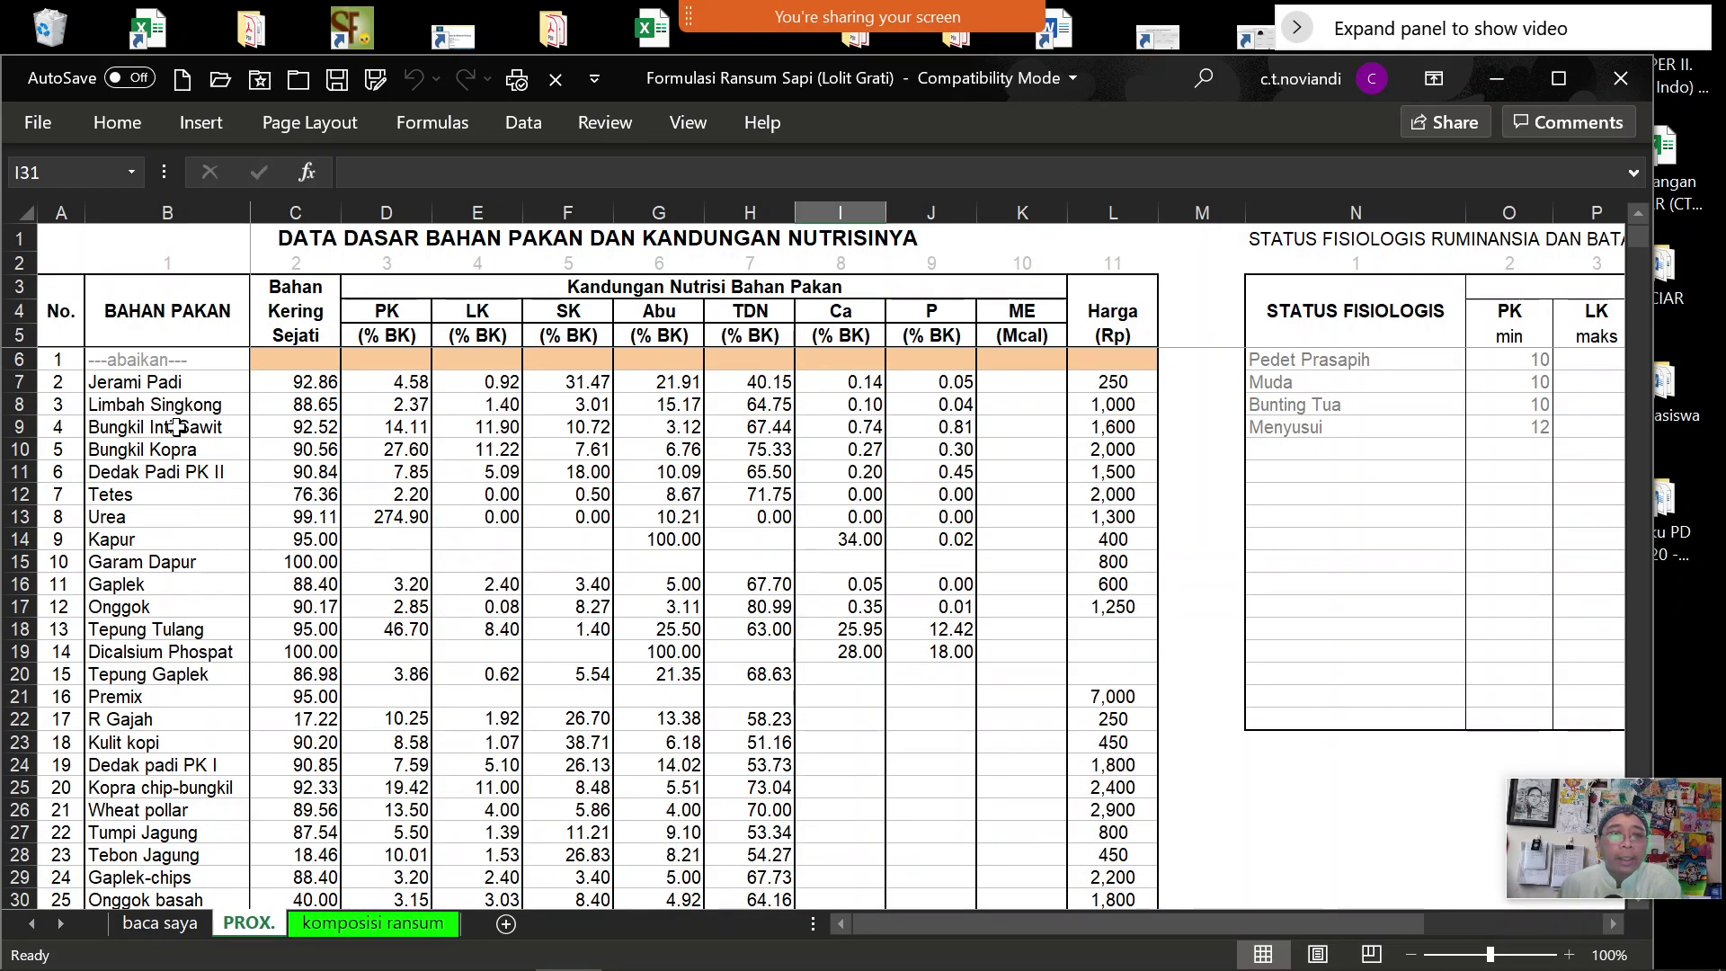
scroll(173, 424, "down", 6)
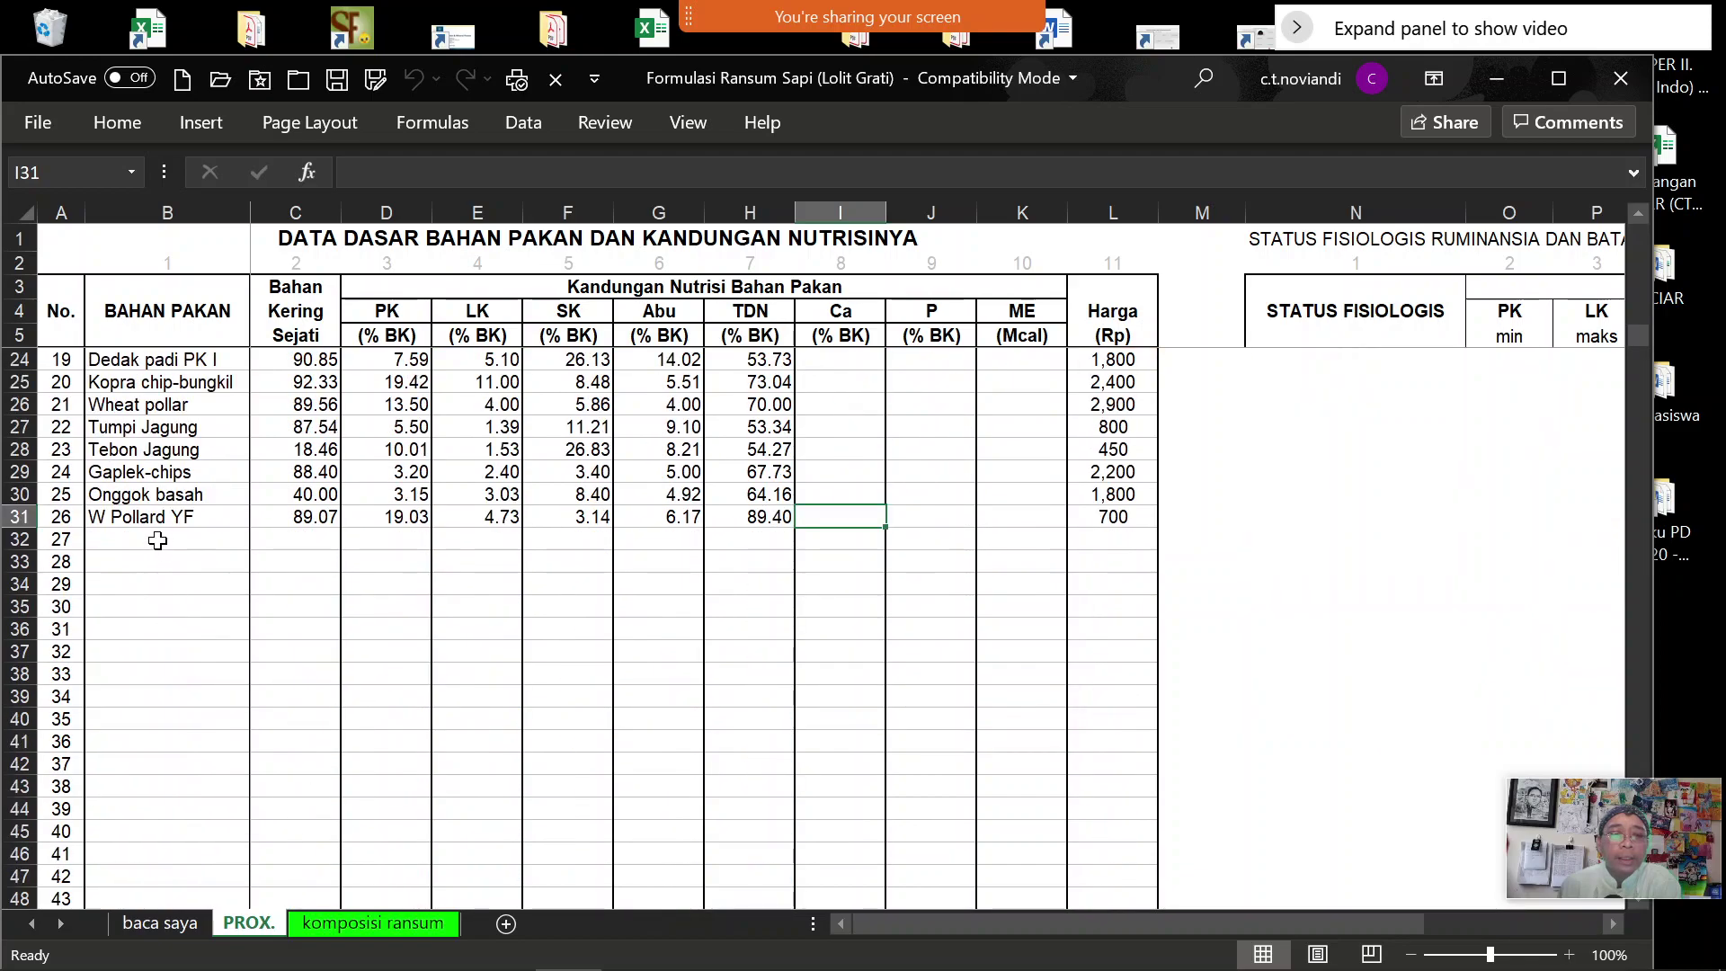
scroll(248, 517, "down", 12)
scroll(248, 518, "down", 12)
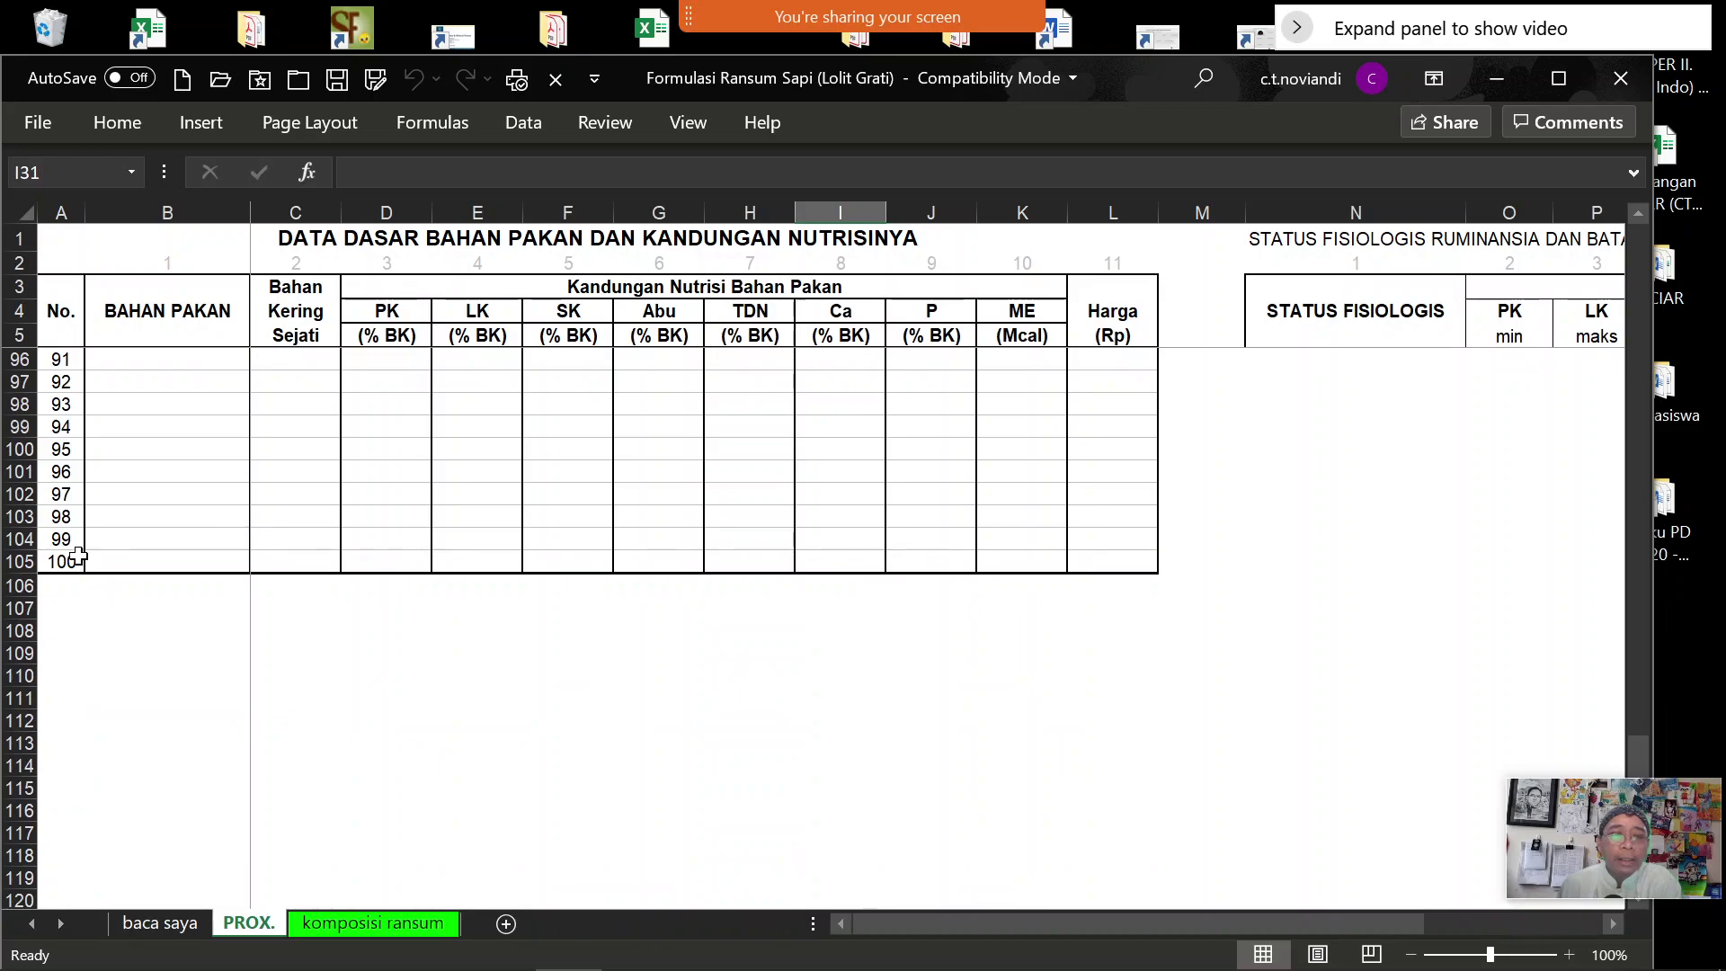
scroll(554, 497, "up", 17)
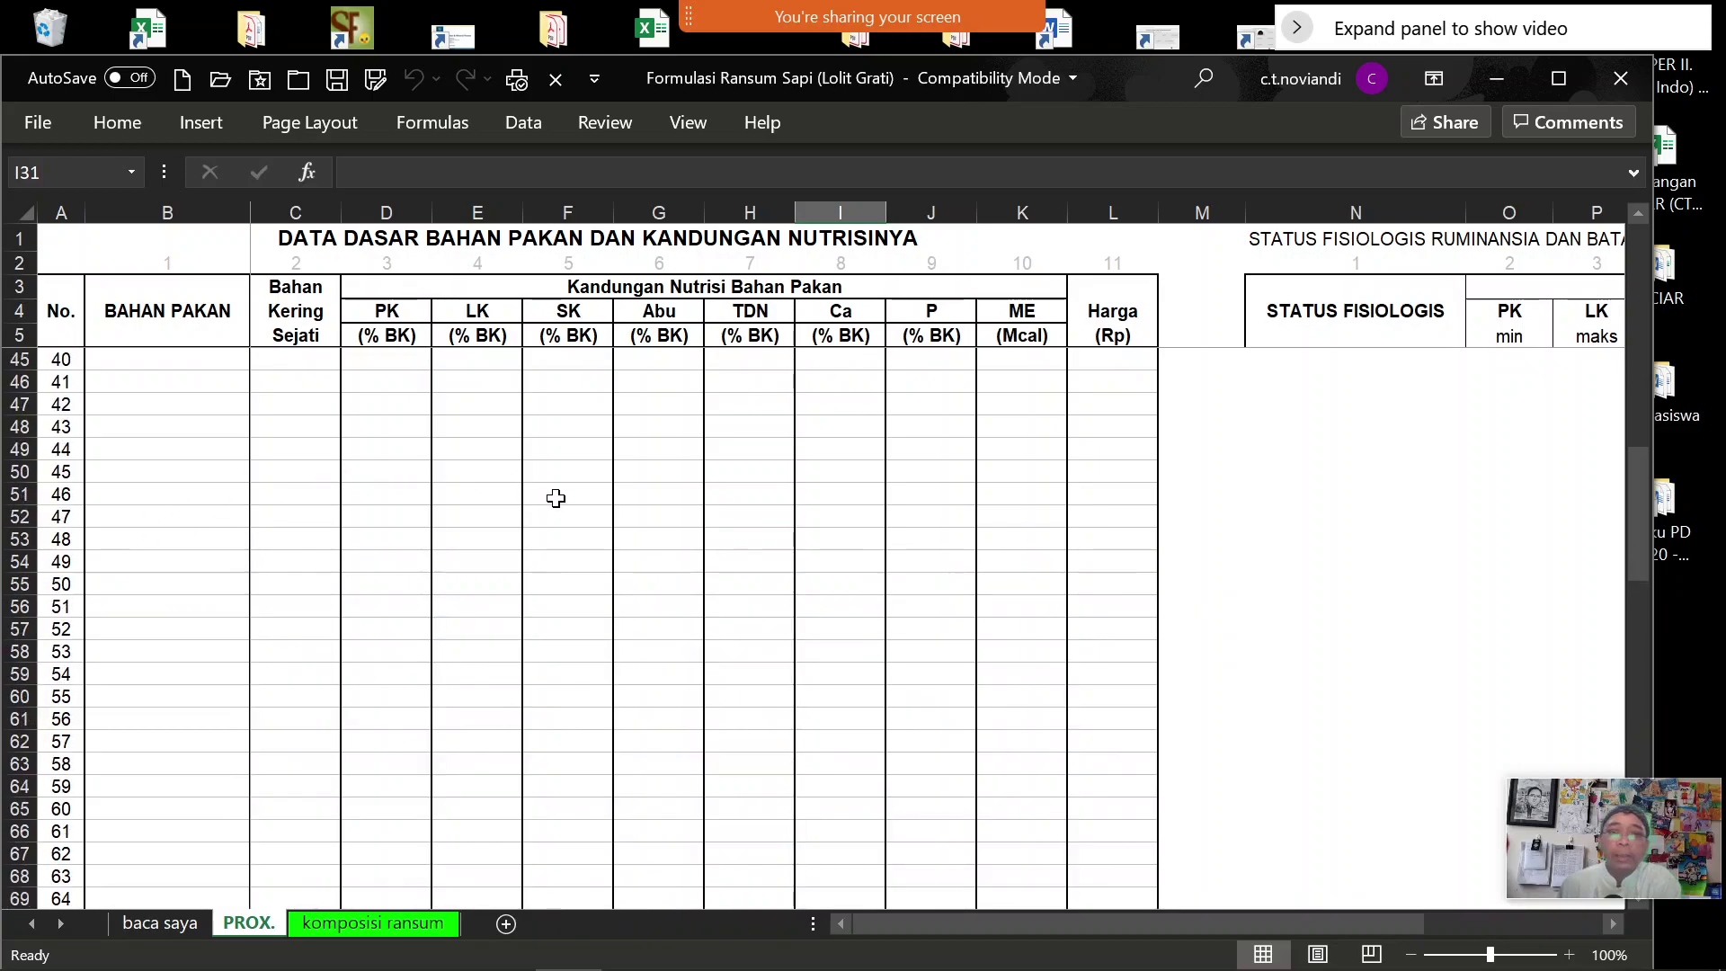
scroll(554, 497, "up", 13)
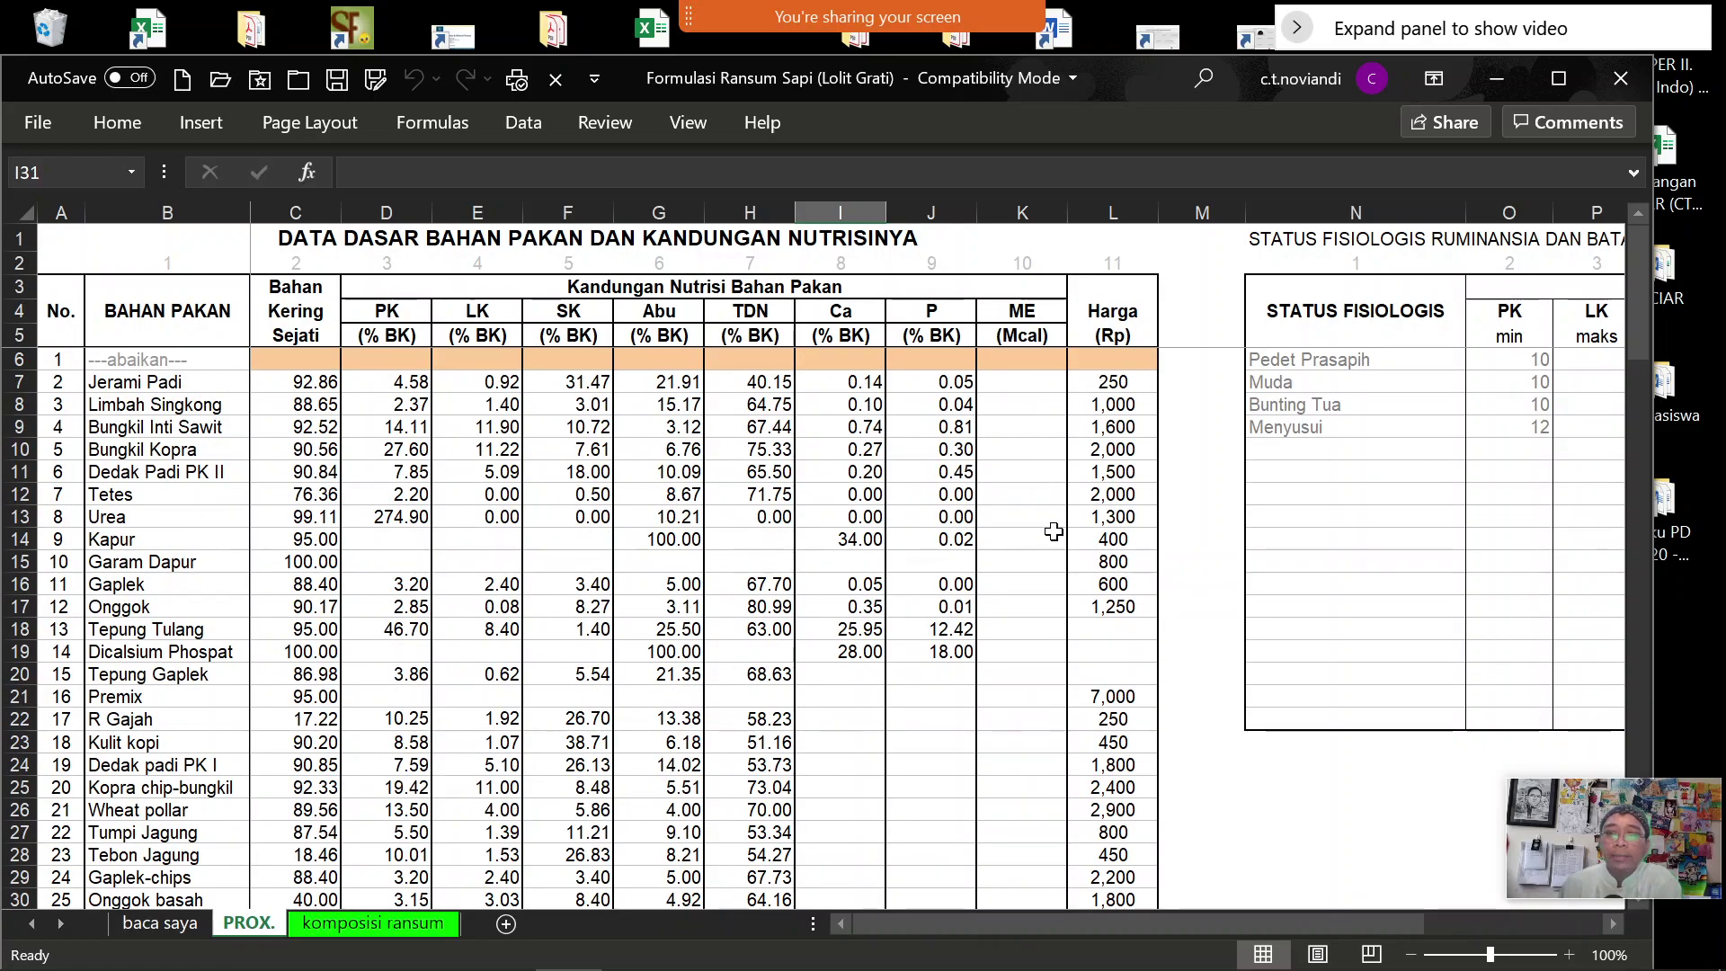
Examine the physiological status and nutrient limits table on the PROX. sheet and the empty rows below Menyusui
left_click(1612, 925)
left_click(1612, 925)
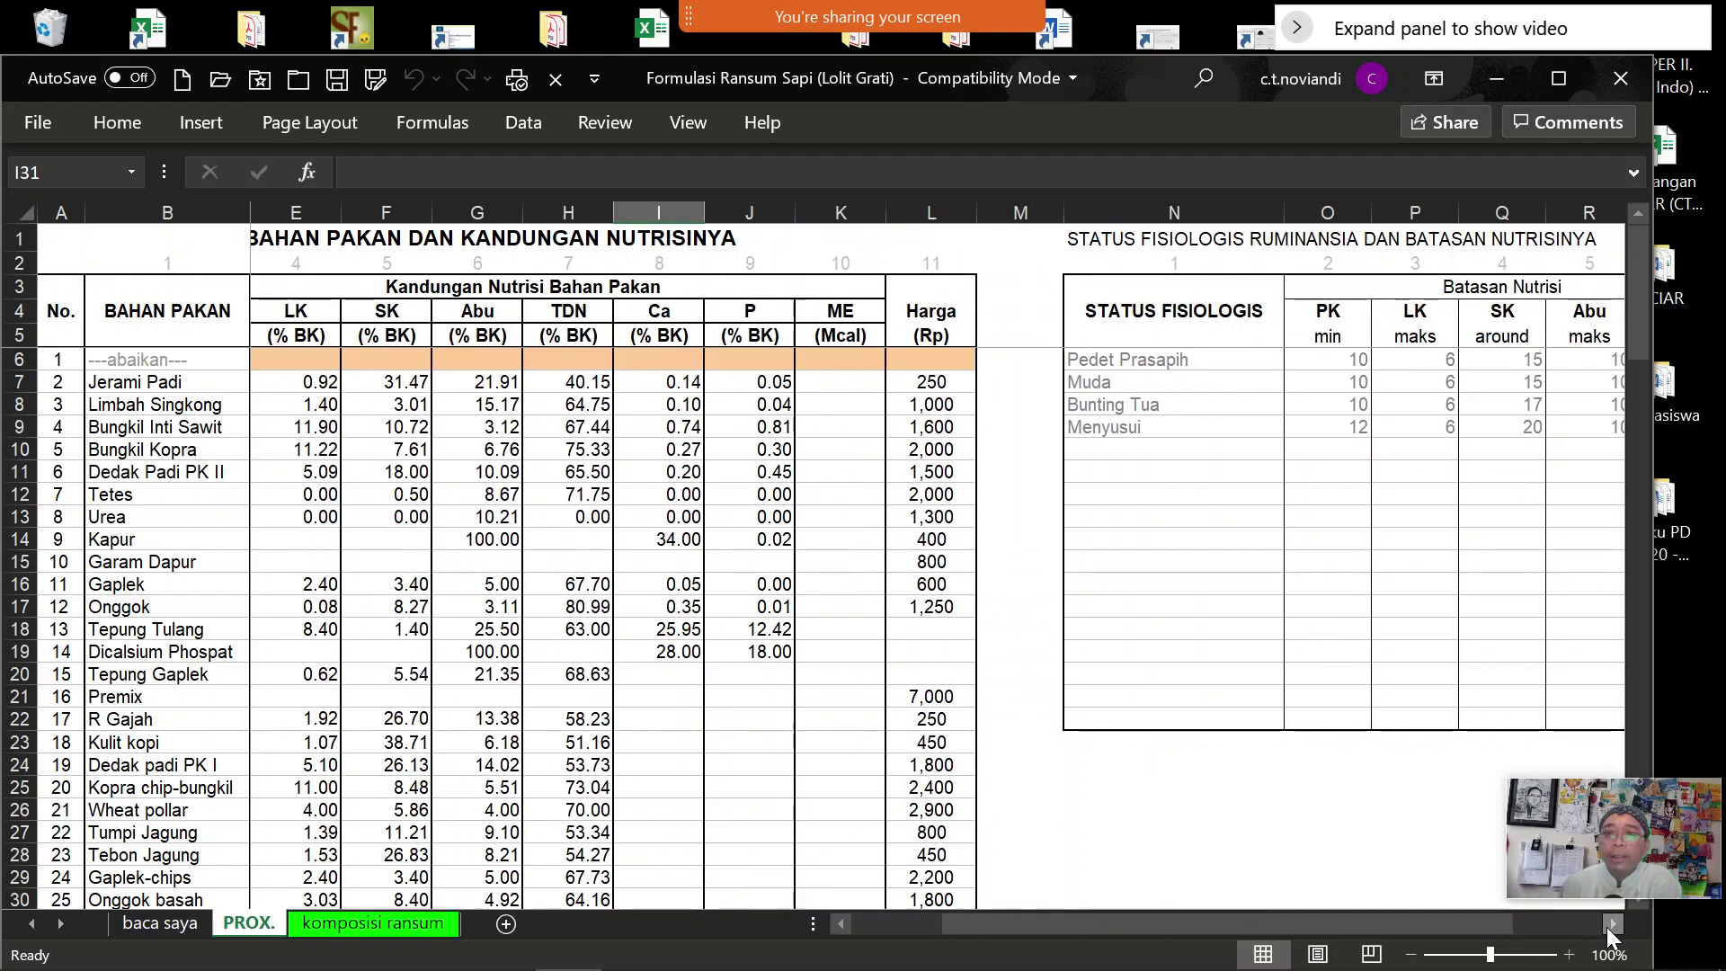
left_click(1611, 924)
left_click(1611, 925)
left_click(1612, 925)
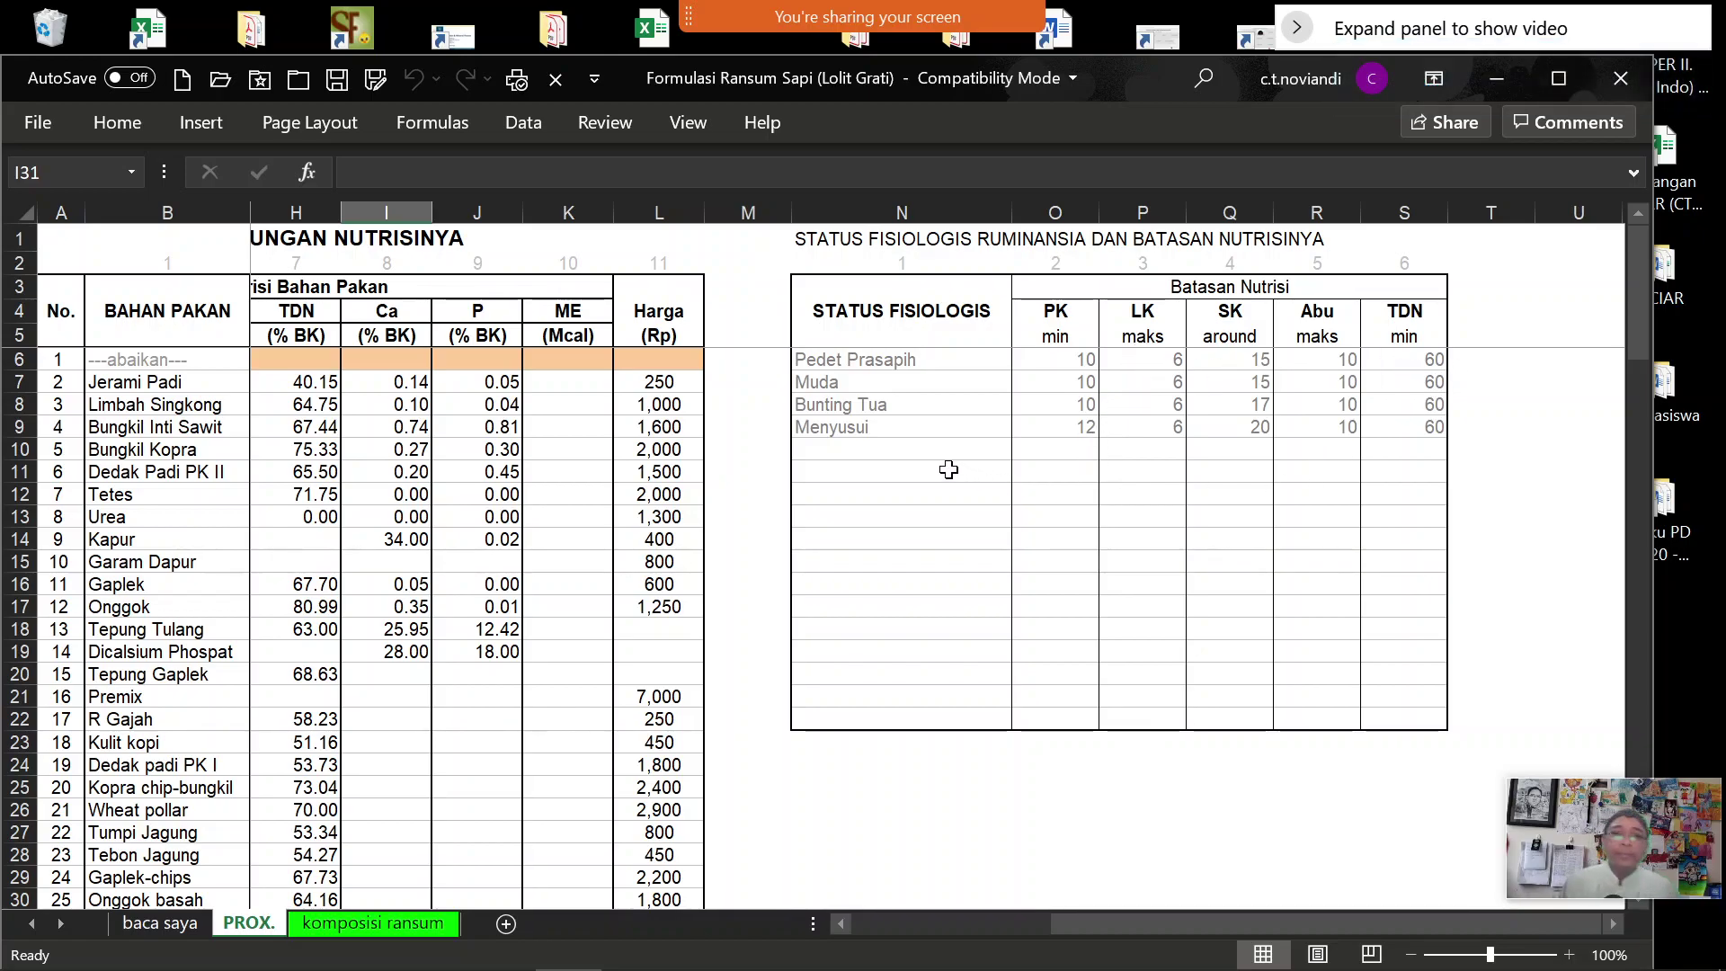
left_click(925, 454)
left_click(912, 493)
left_click(909, 537)
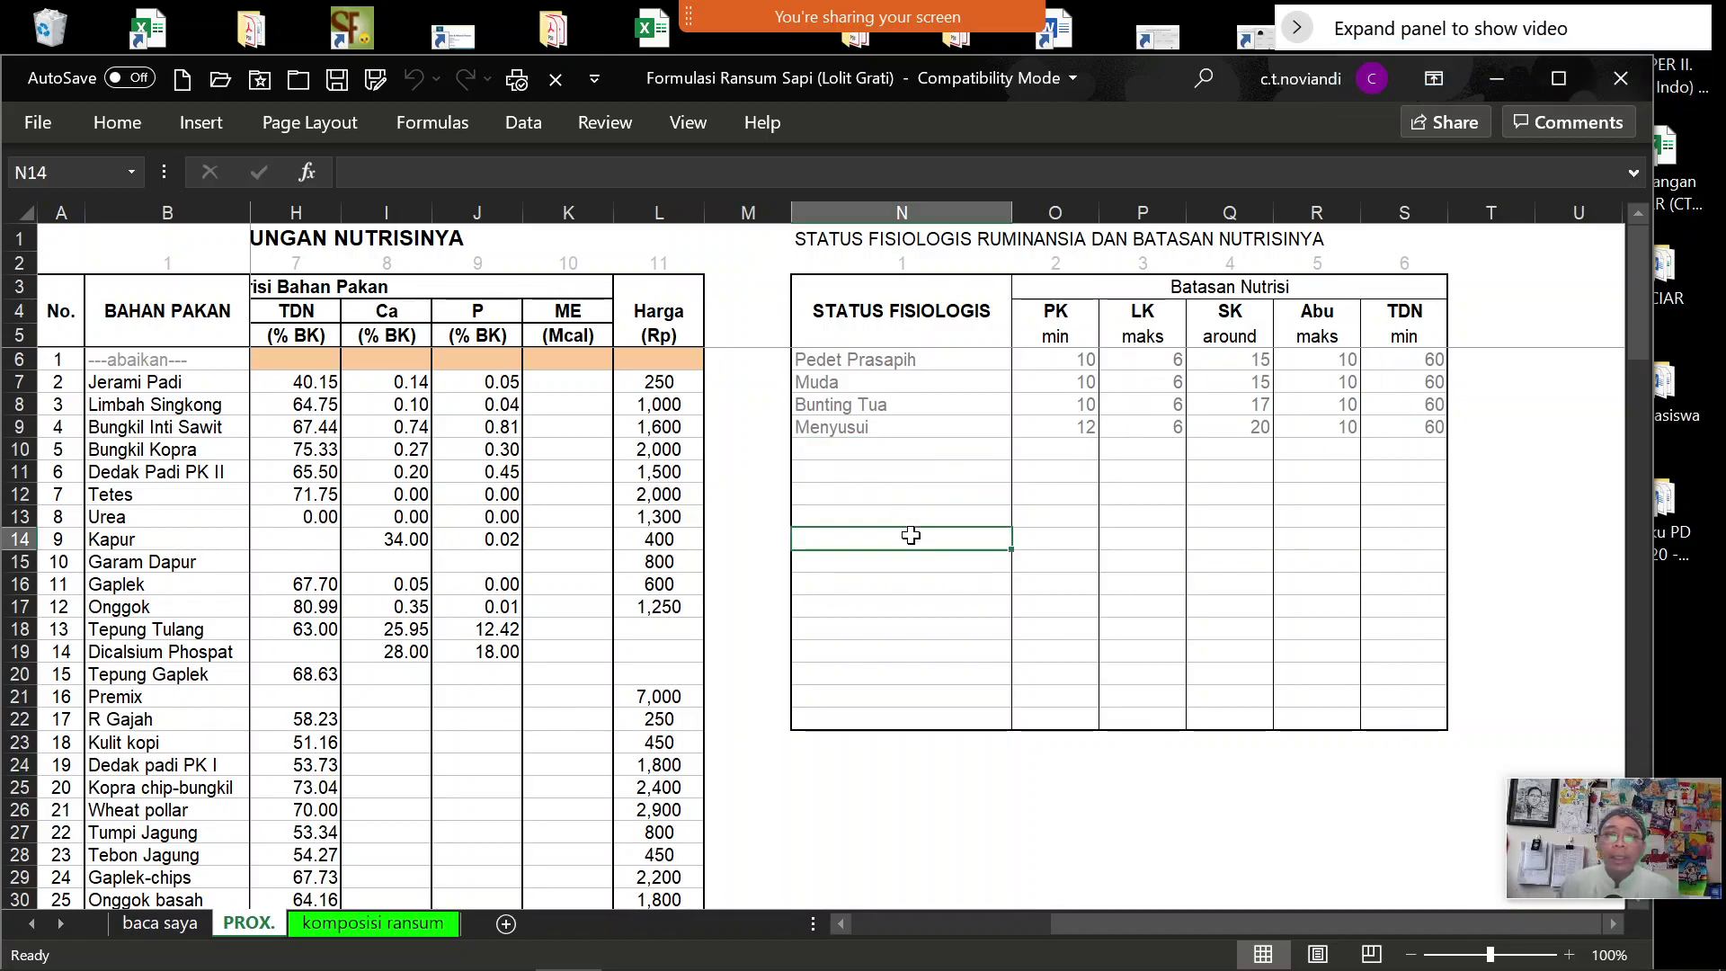
left_click(932, 451)
left_click(928, 471)
left_click(932, 444)
left_click(942, 469)
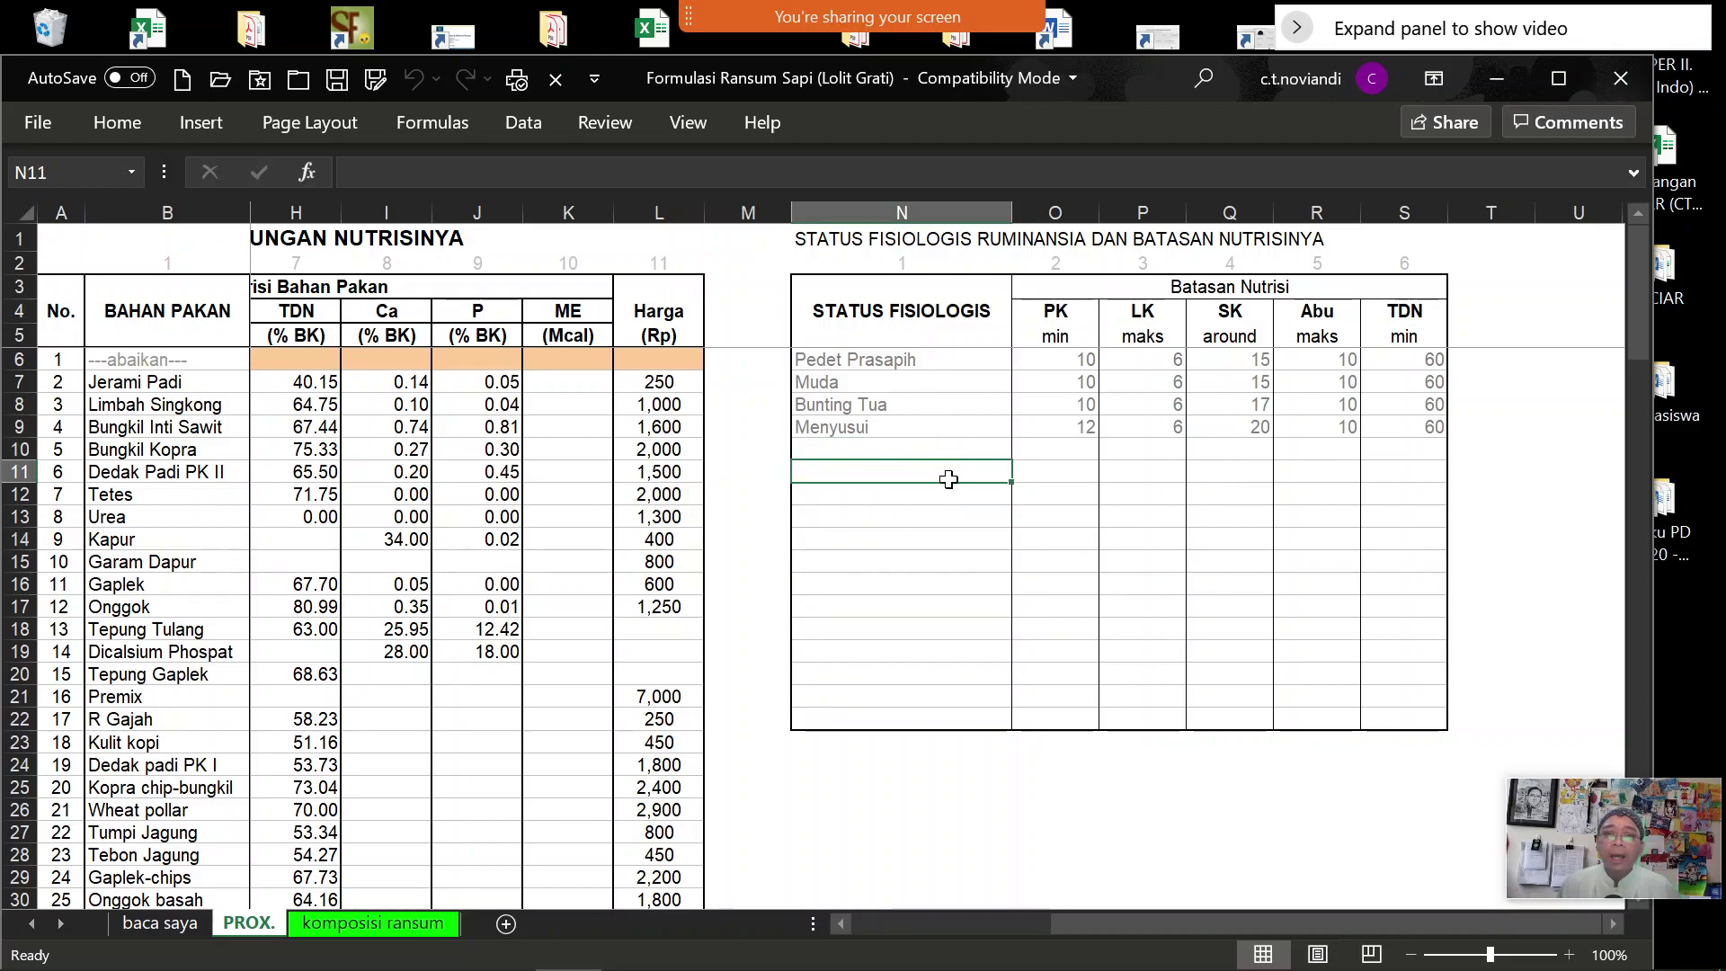
left_click(960, 449)
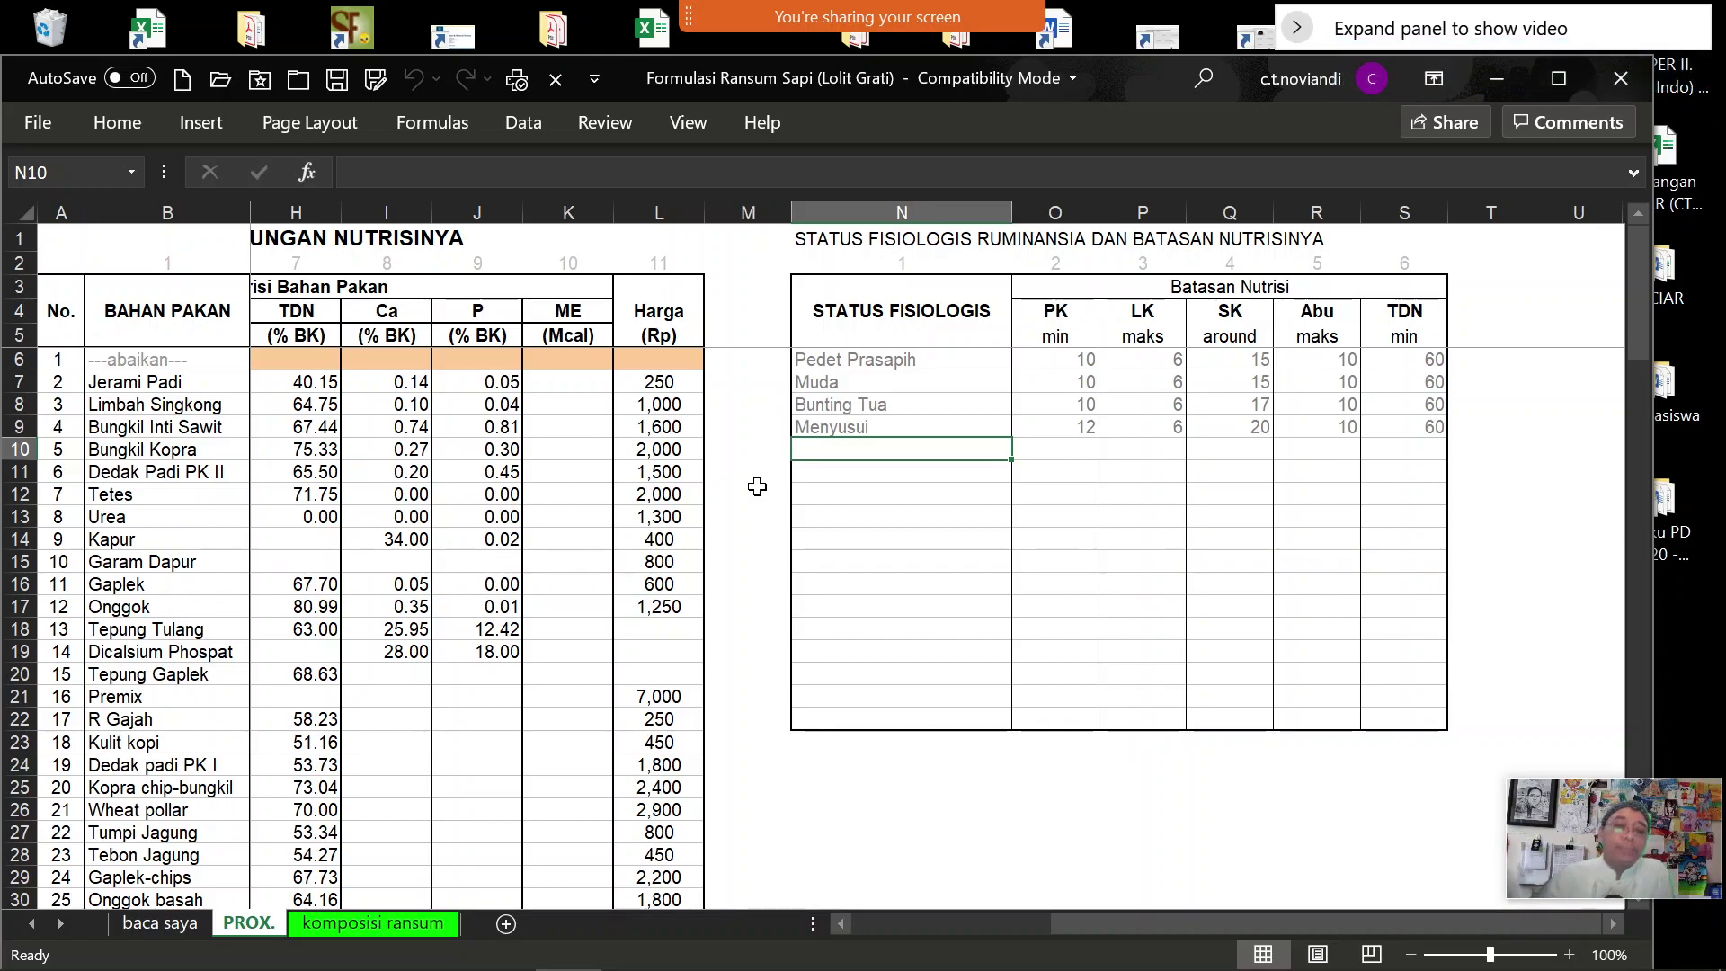
Go through the empty PK, LK, SK, Abu and TDN limit cells in row 10 of the status table
left_click(1034, 447)
left_click(1139, 447)
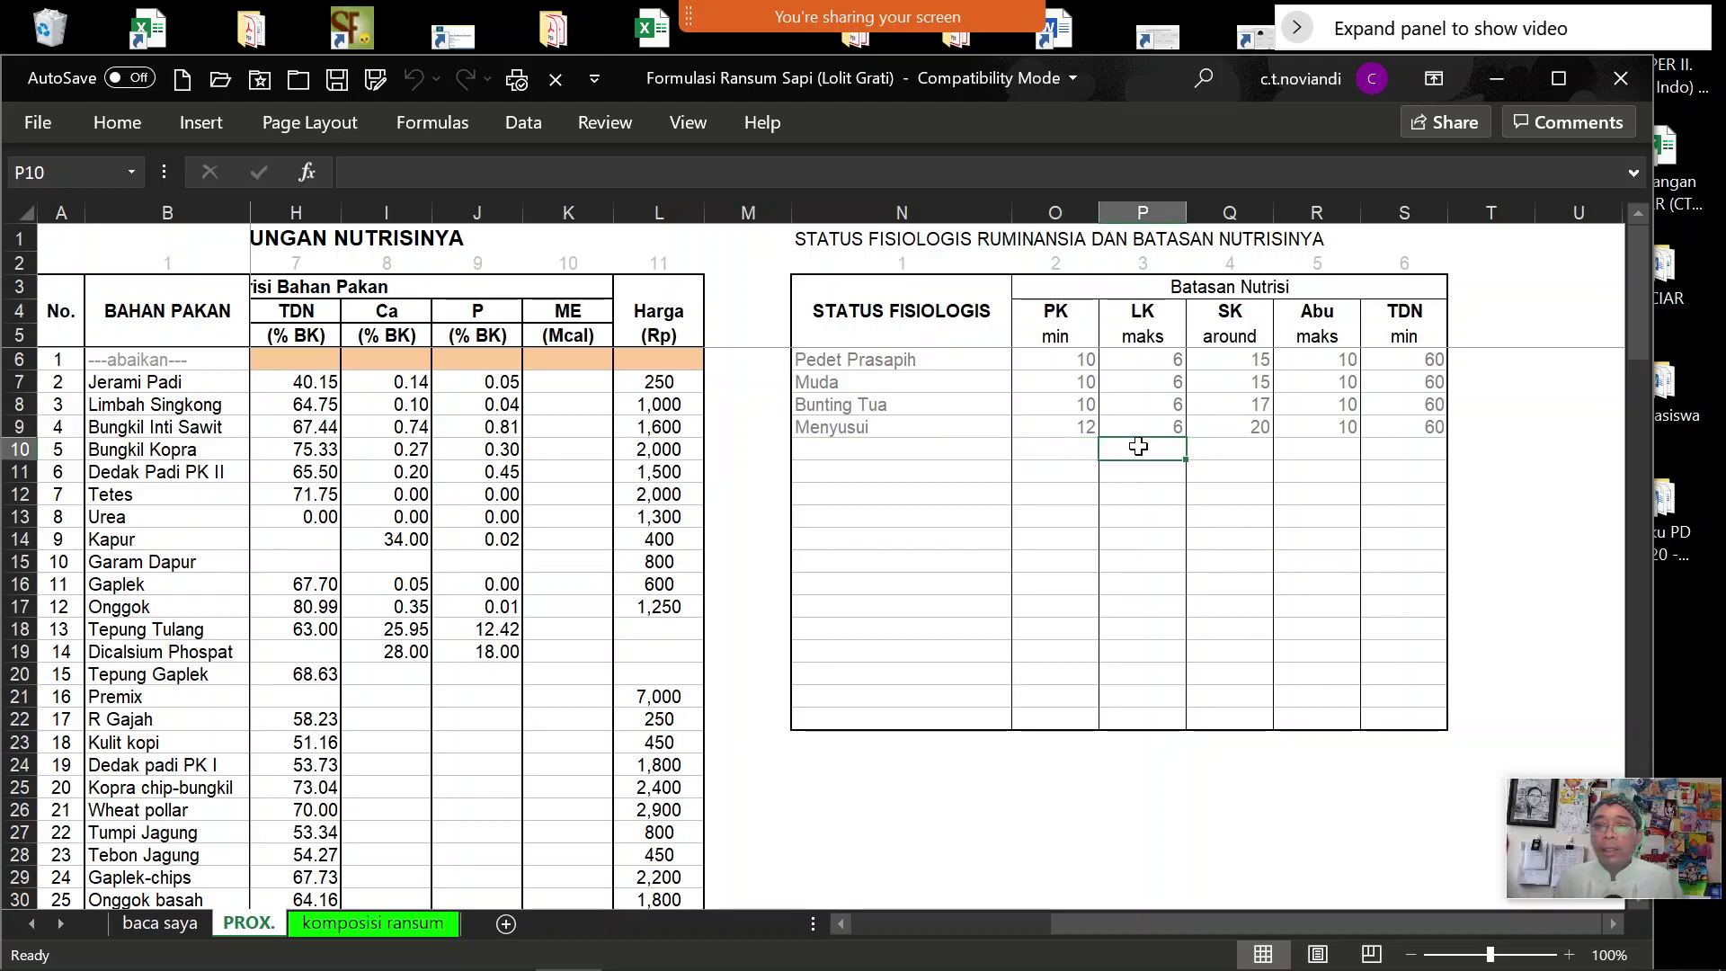
left_click(1211, 444)
left_click(1301, 444)
left_click(1375, 449)
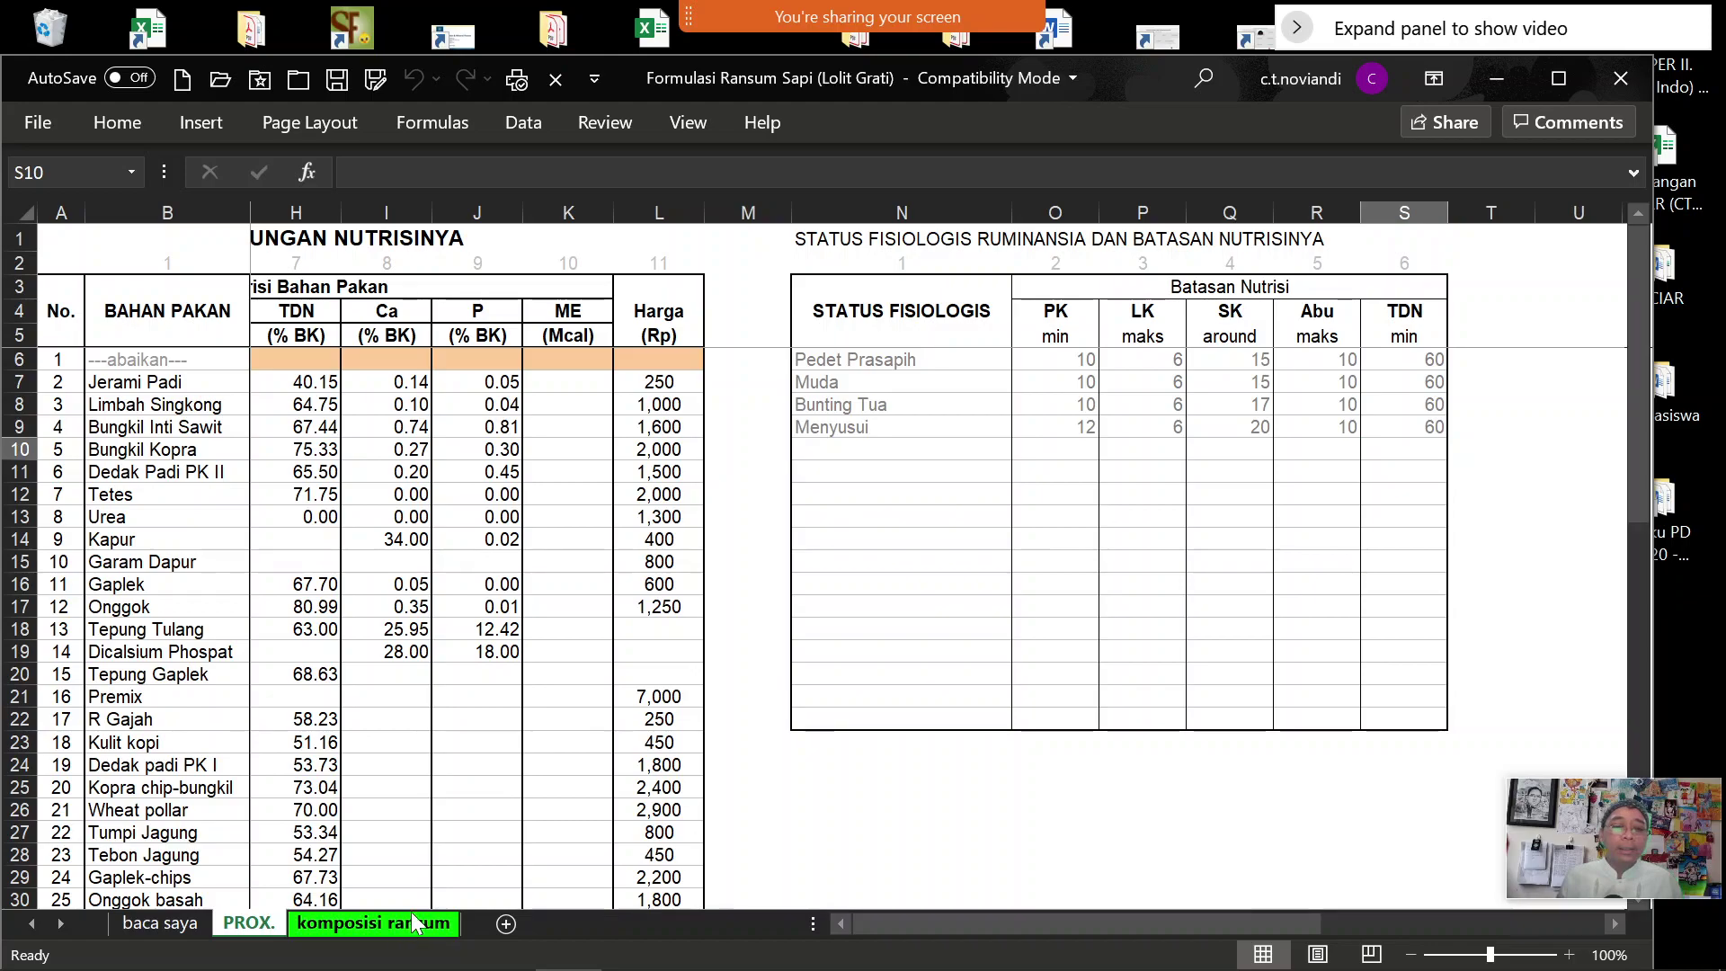
Check which physiological statuses can be chosen on the komposisi ransum sheet
left_click(373, 923)
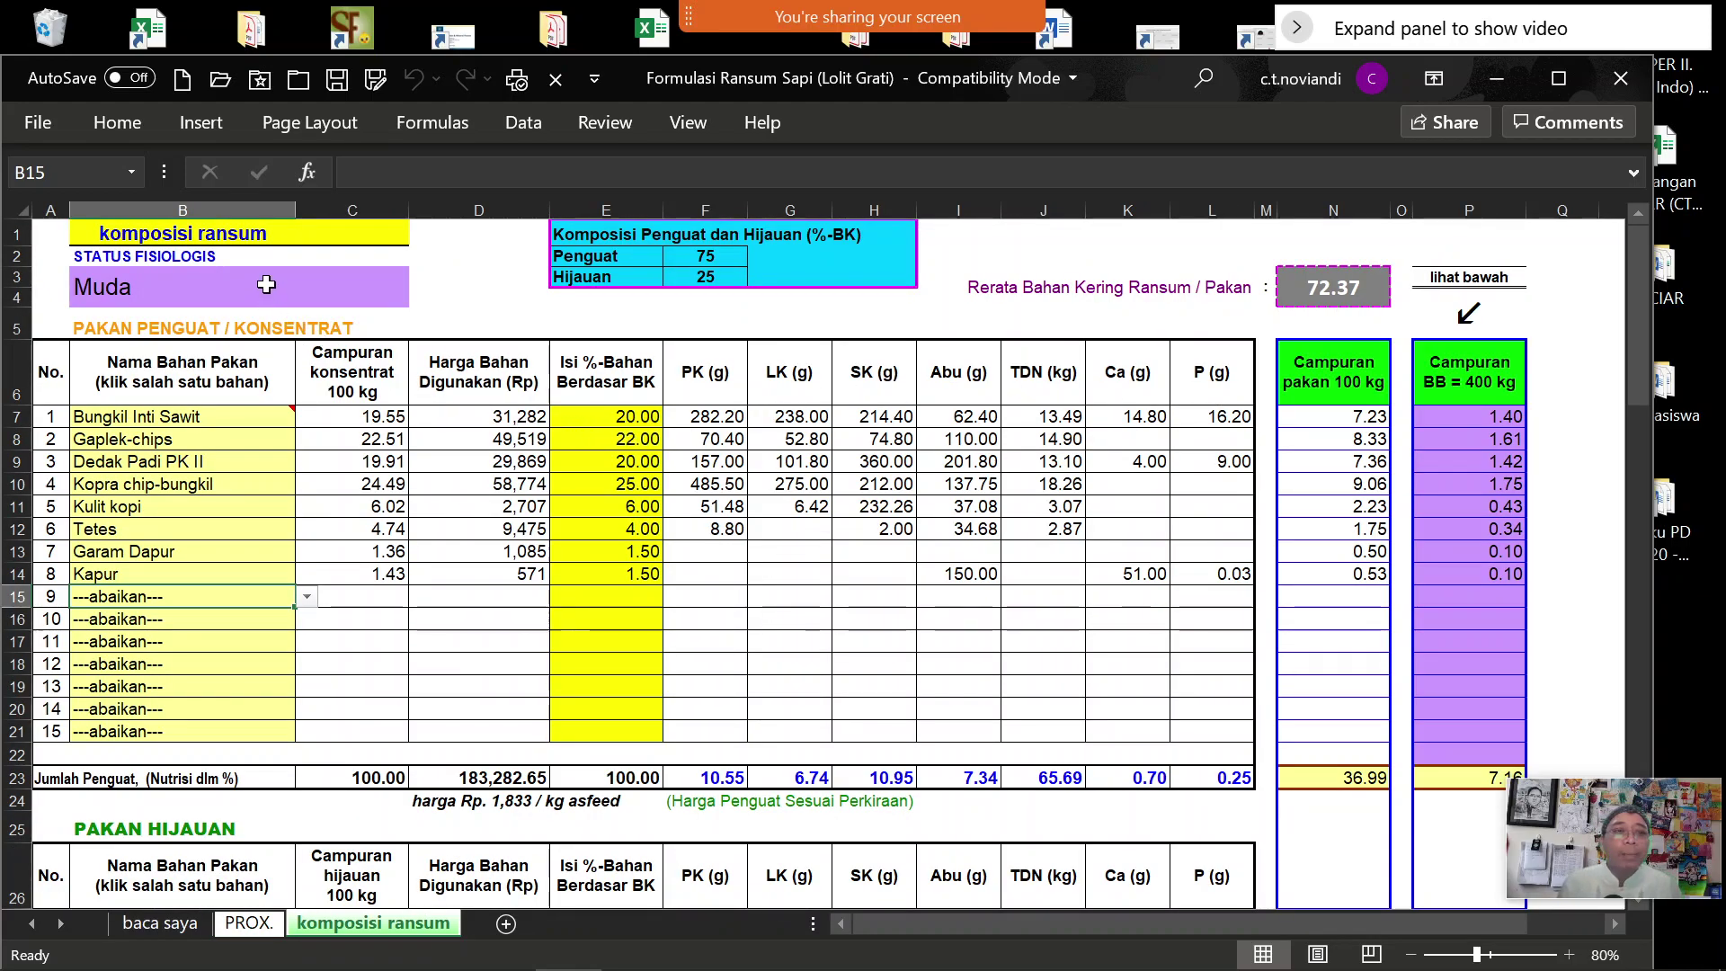
left_click(403, 295)
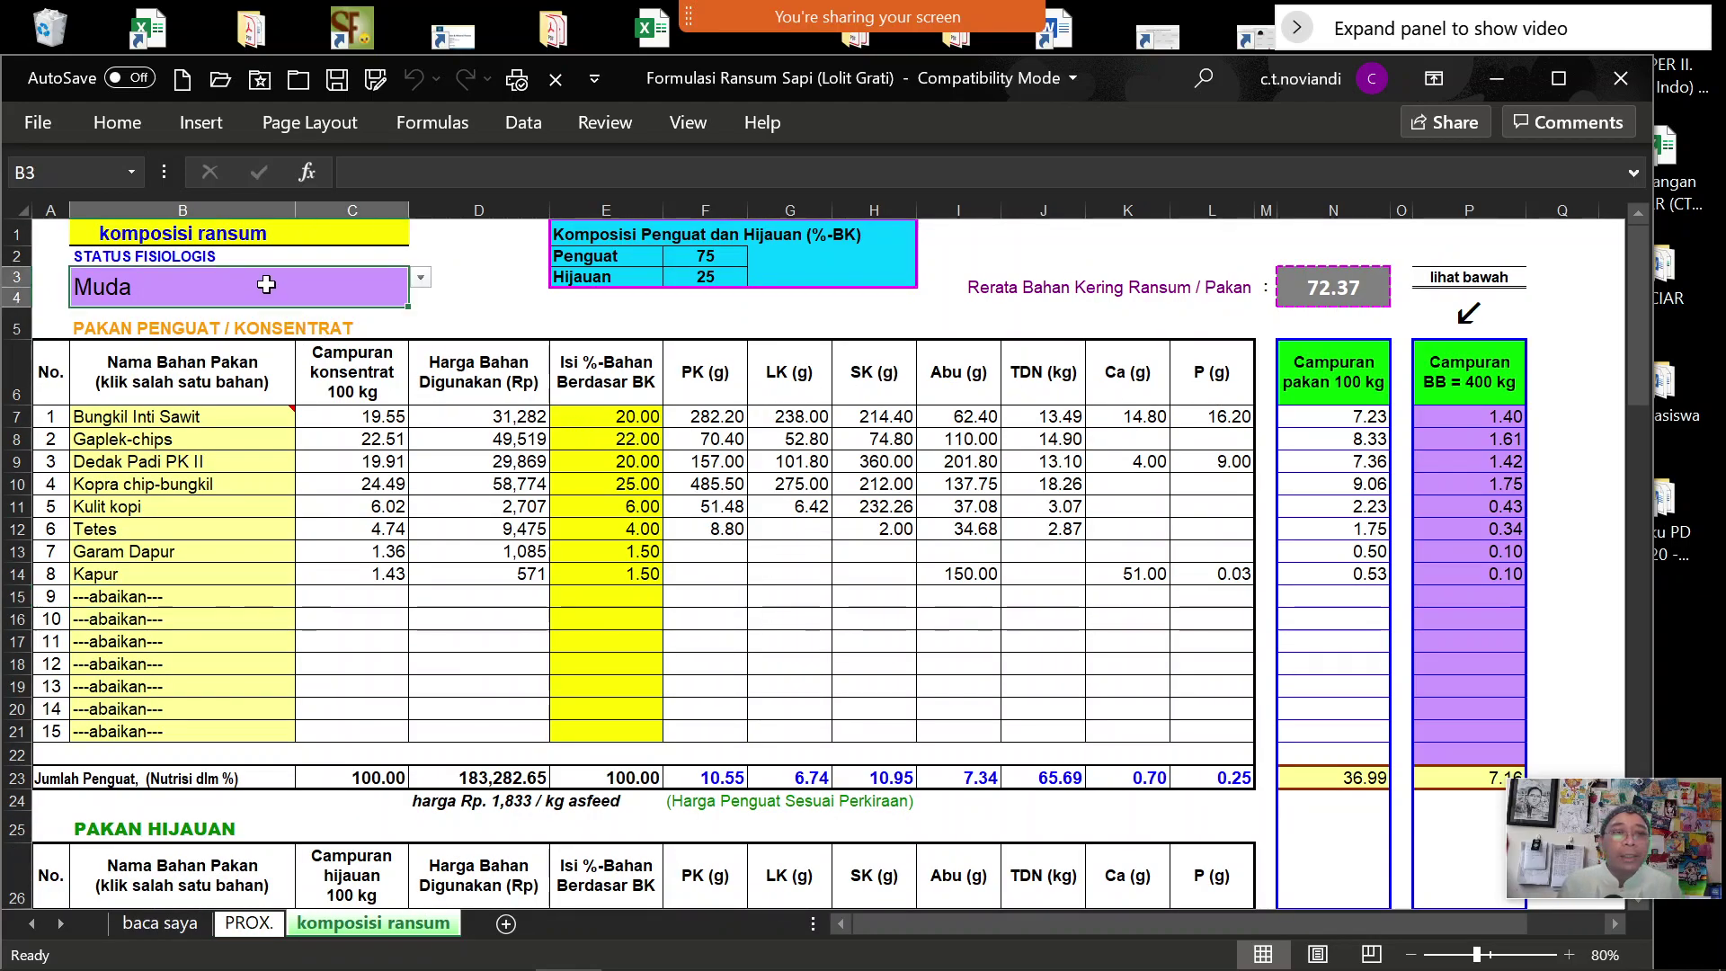
left_click(421, 277)
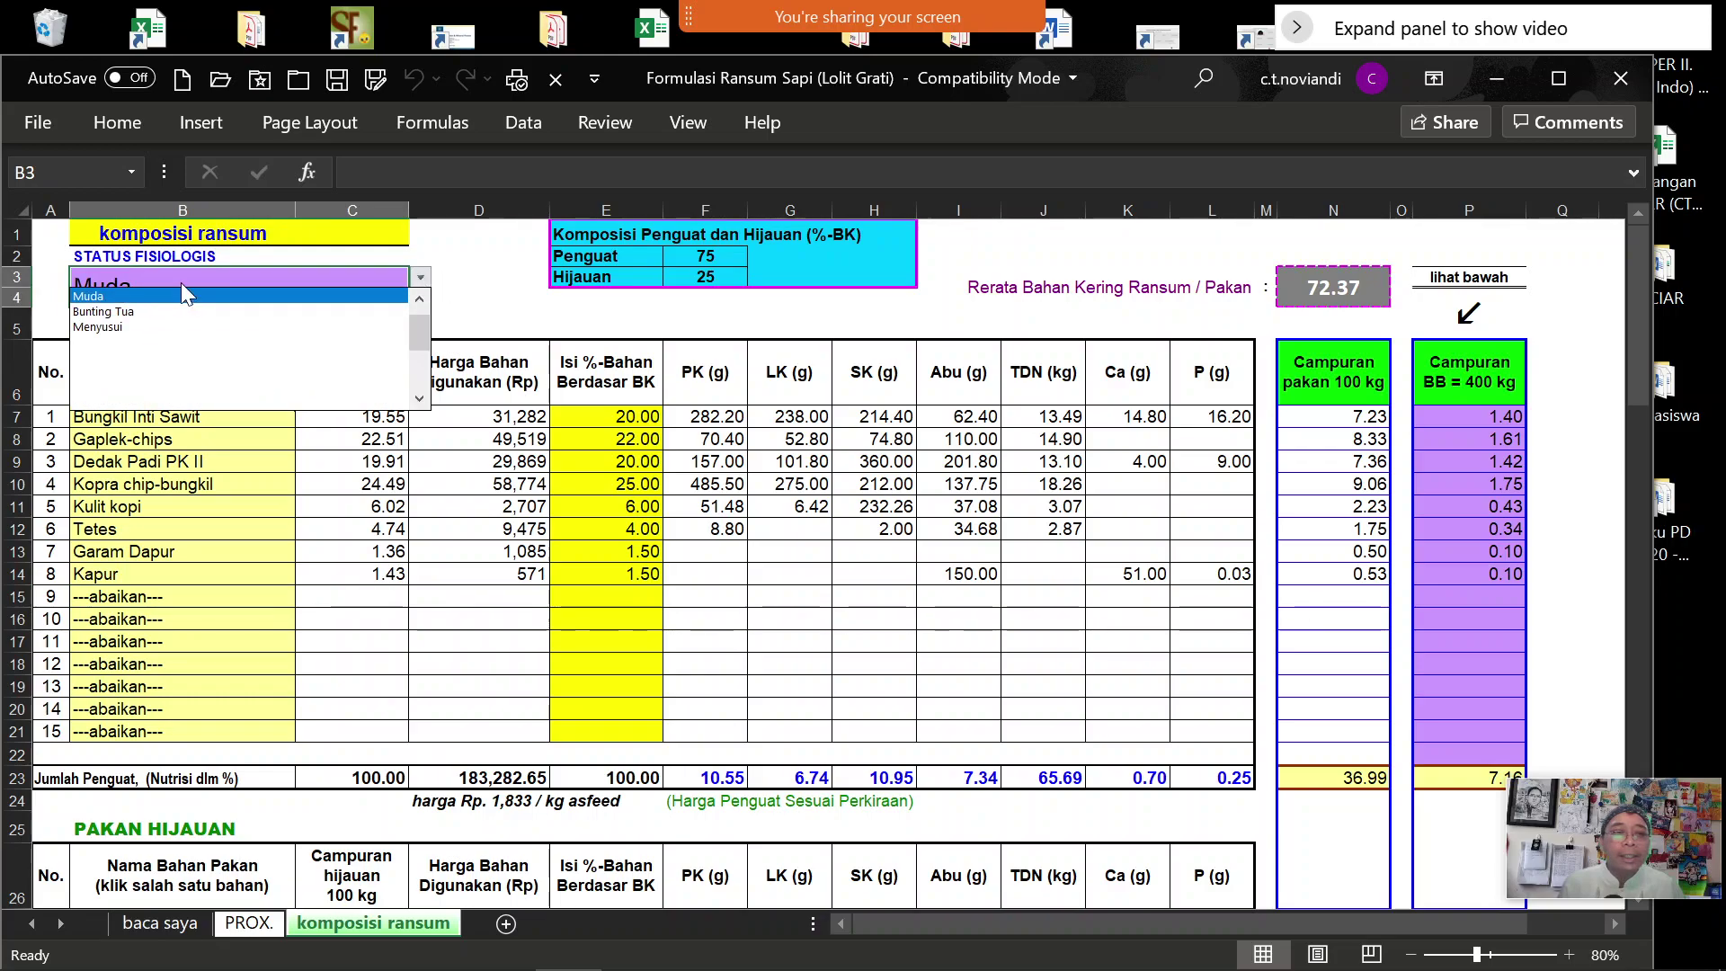
left_click(244, 926)
Add Penjantan as a new physiological status in cell N10 of the PROX. sheet
left_click(245, 926)
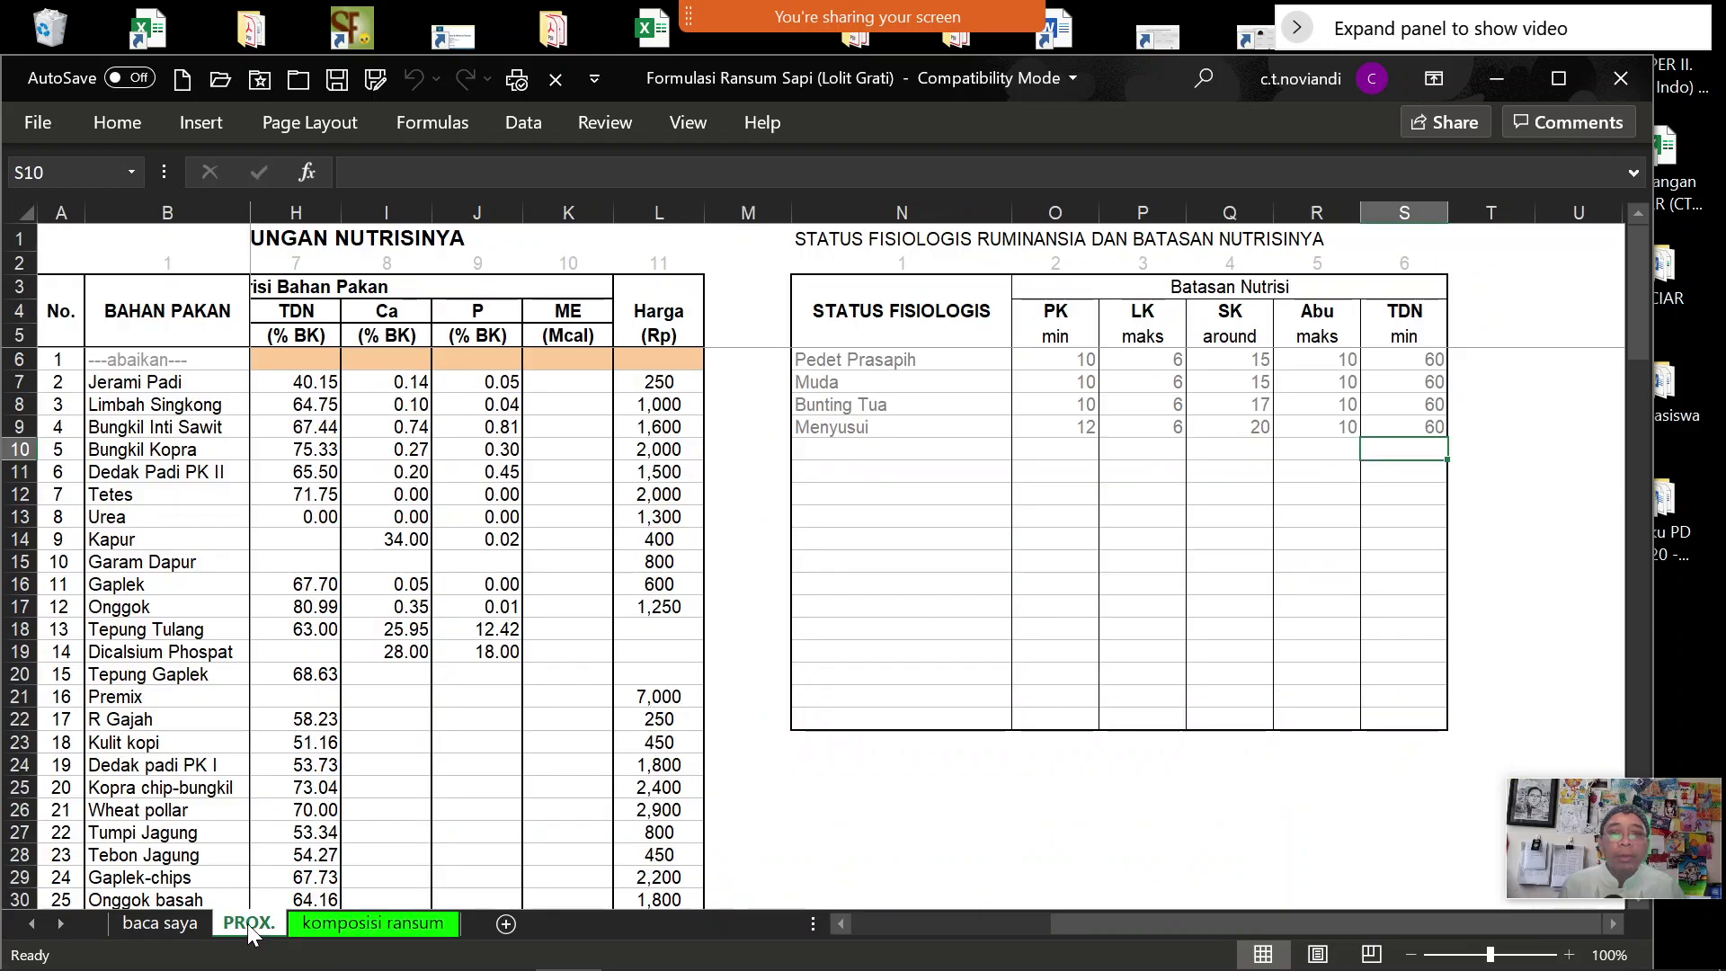
left_click(897, 458)
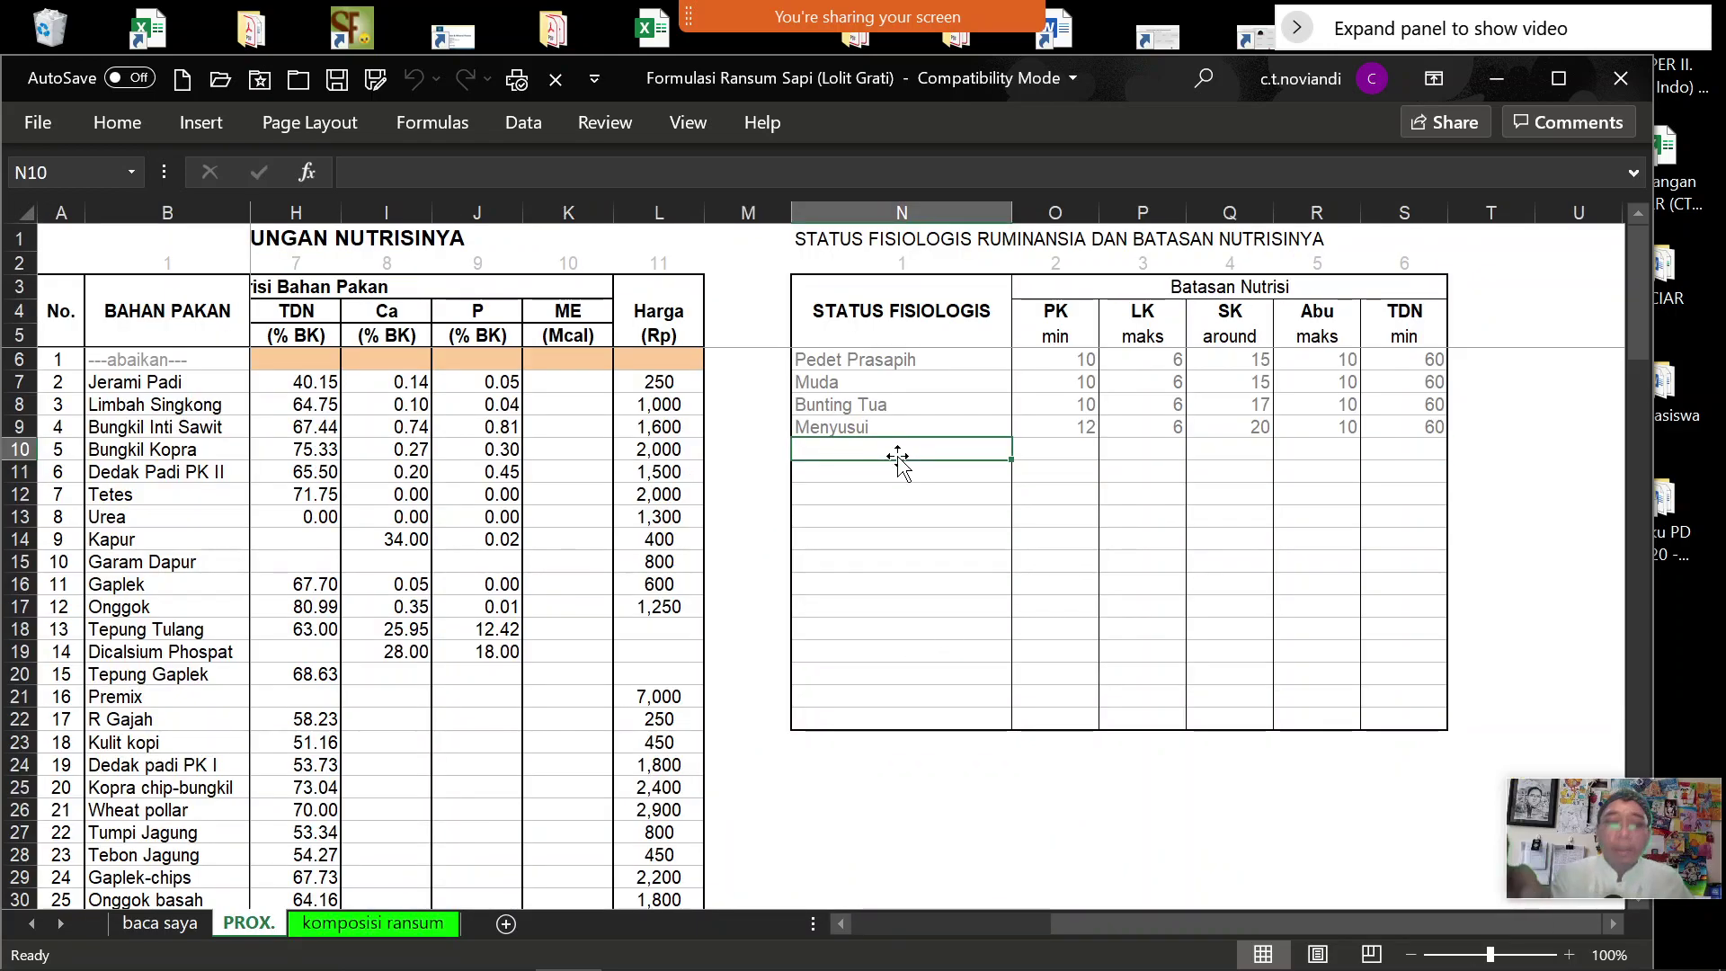
type("Penjantan")
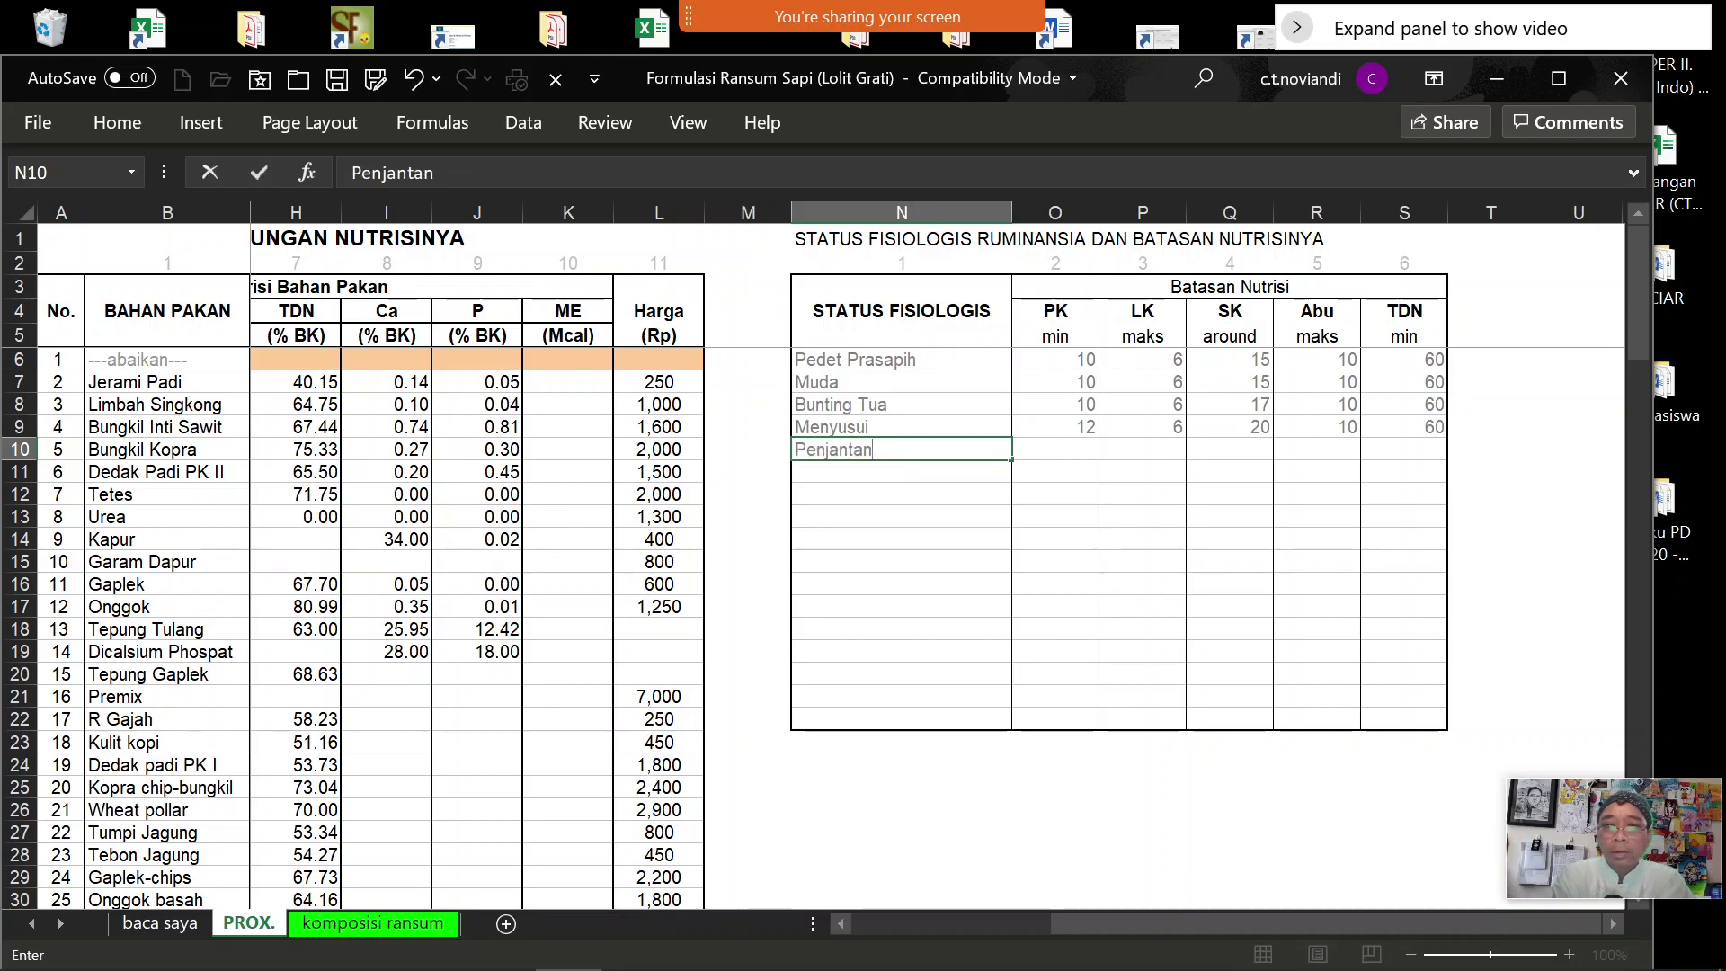
key("Left")
key("Left")
key("Left")
key("Left")
key("Left")
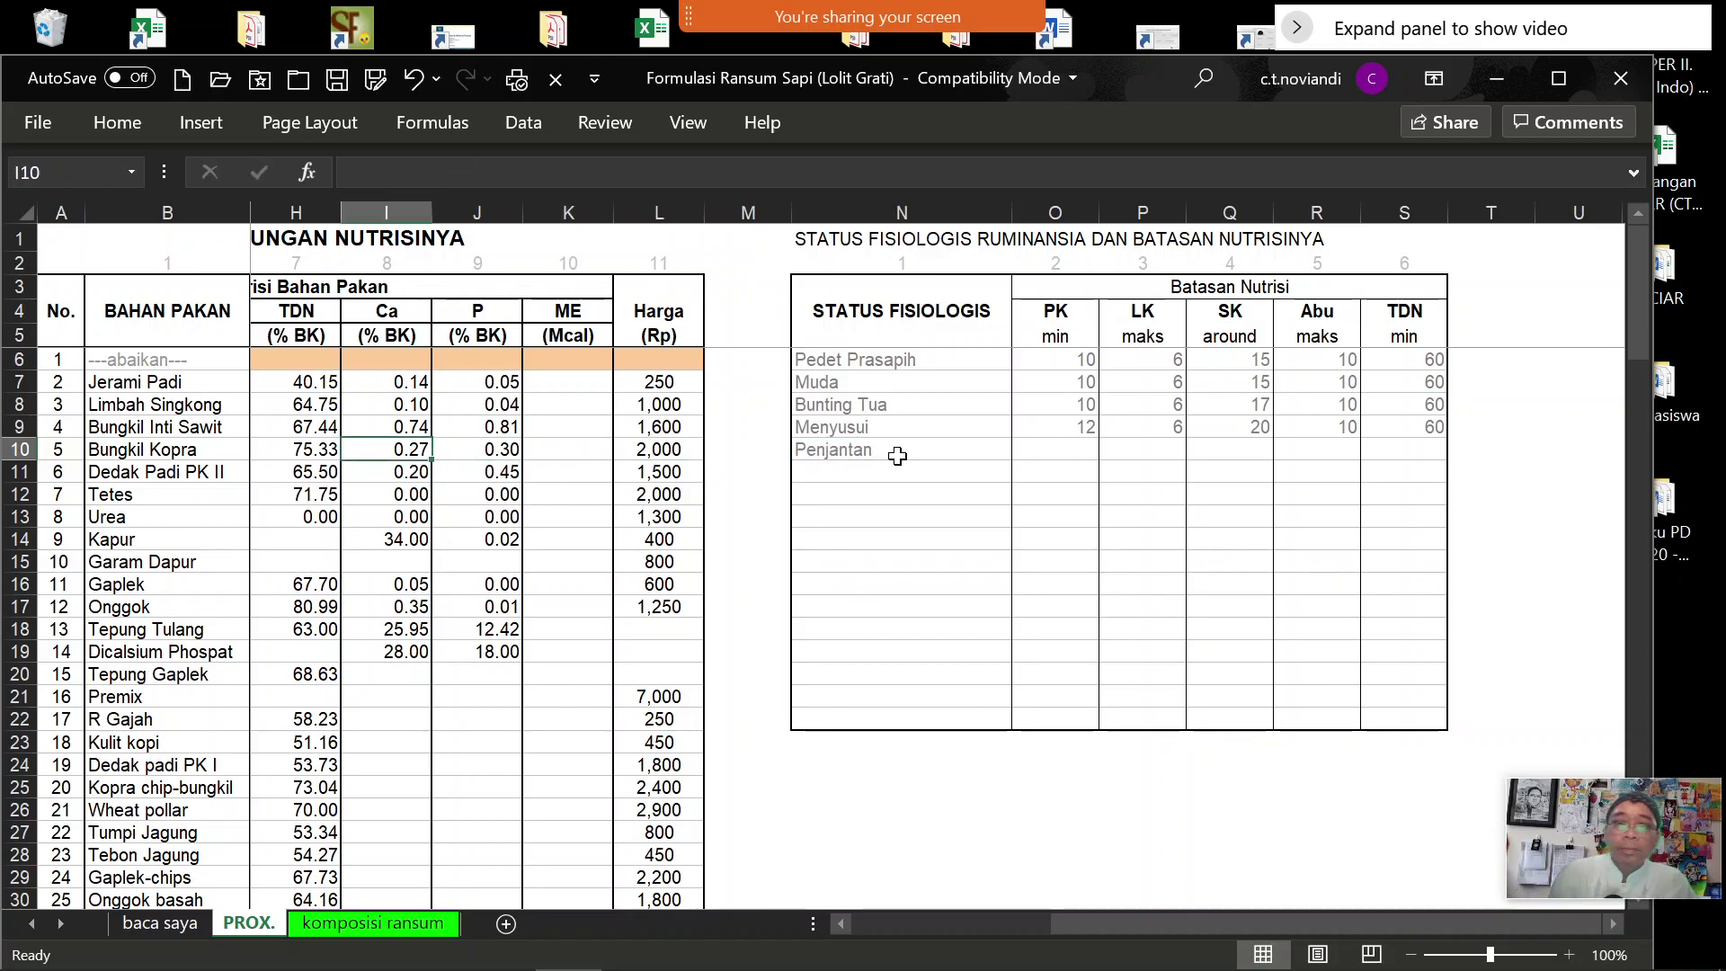
left_click(897, 456)
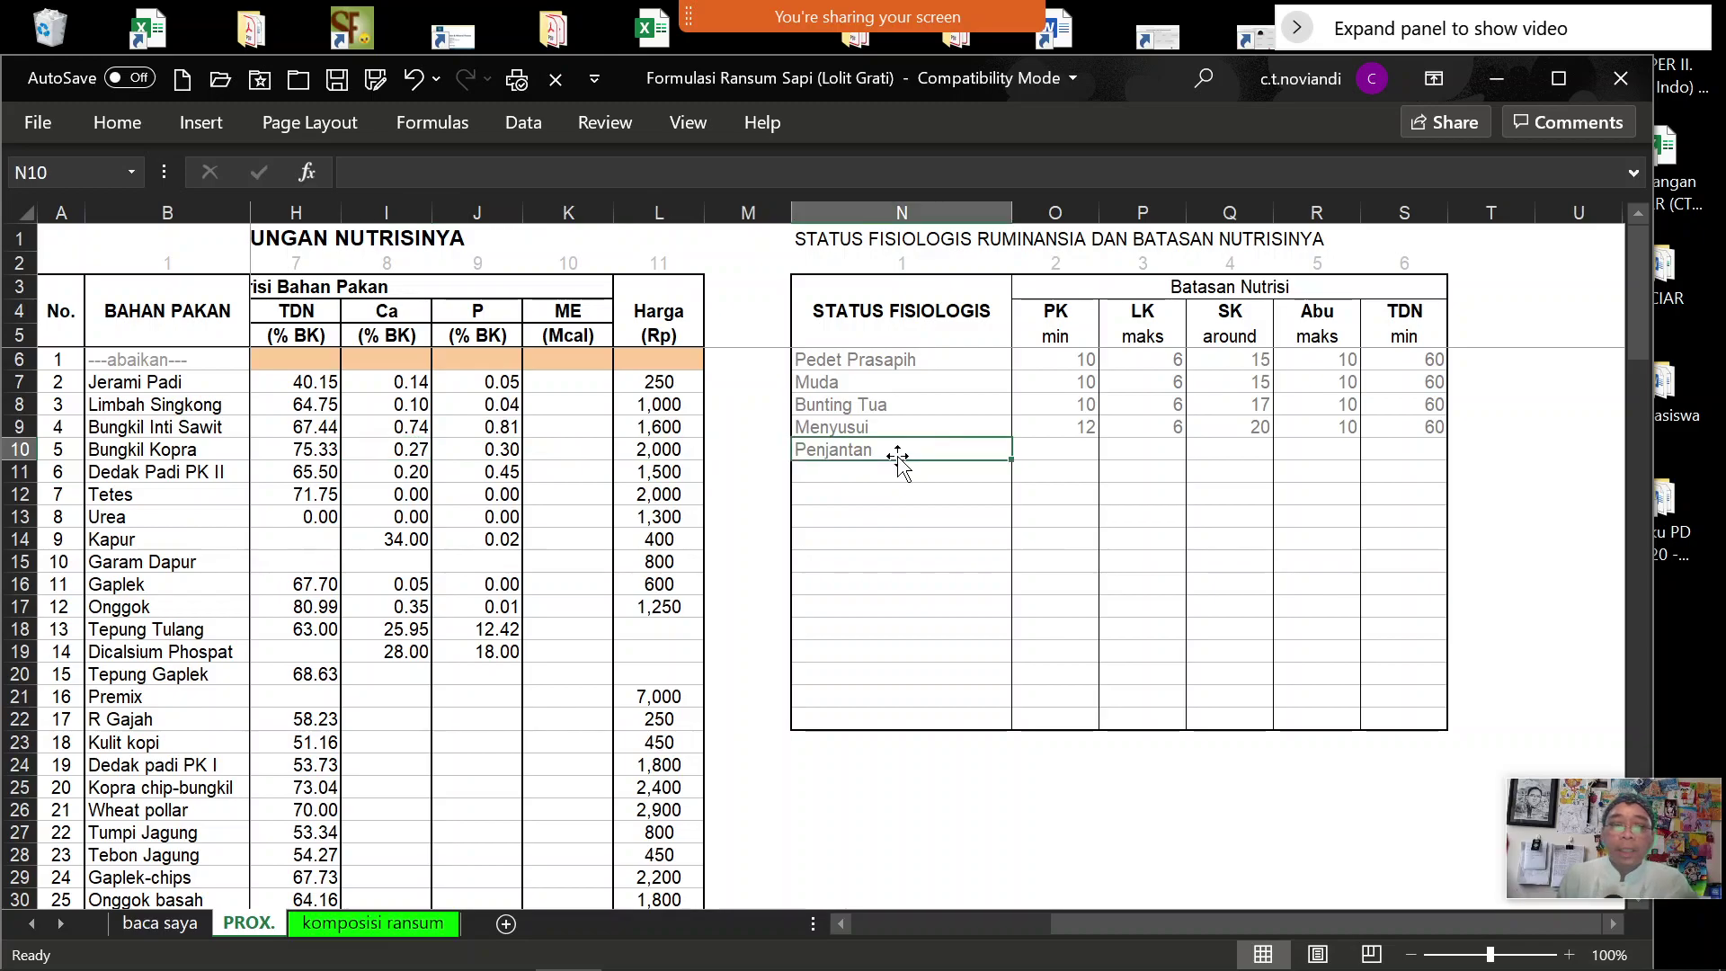
Set the physiological status on the komposisi ransum sheet to Penjantan
left_click(395, 923)
left_click(421, 278)
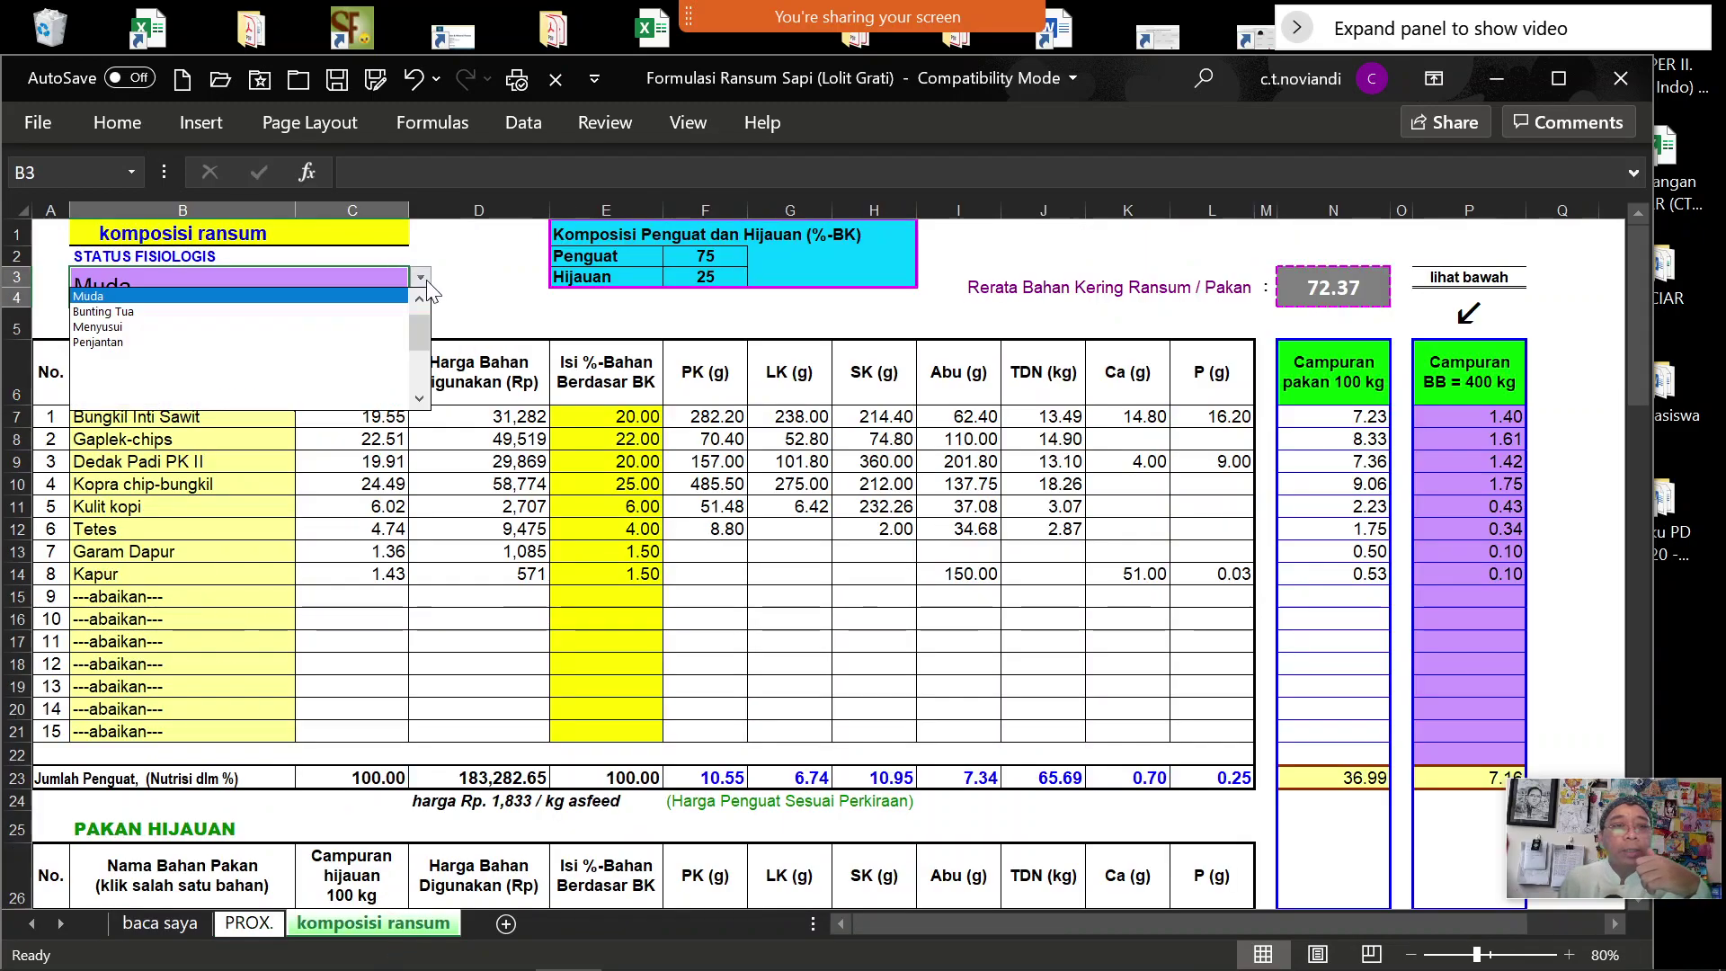
left_click(166, 341)
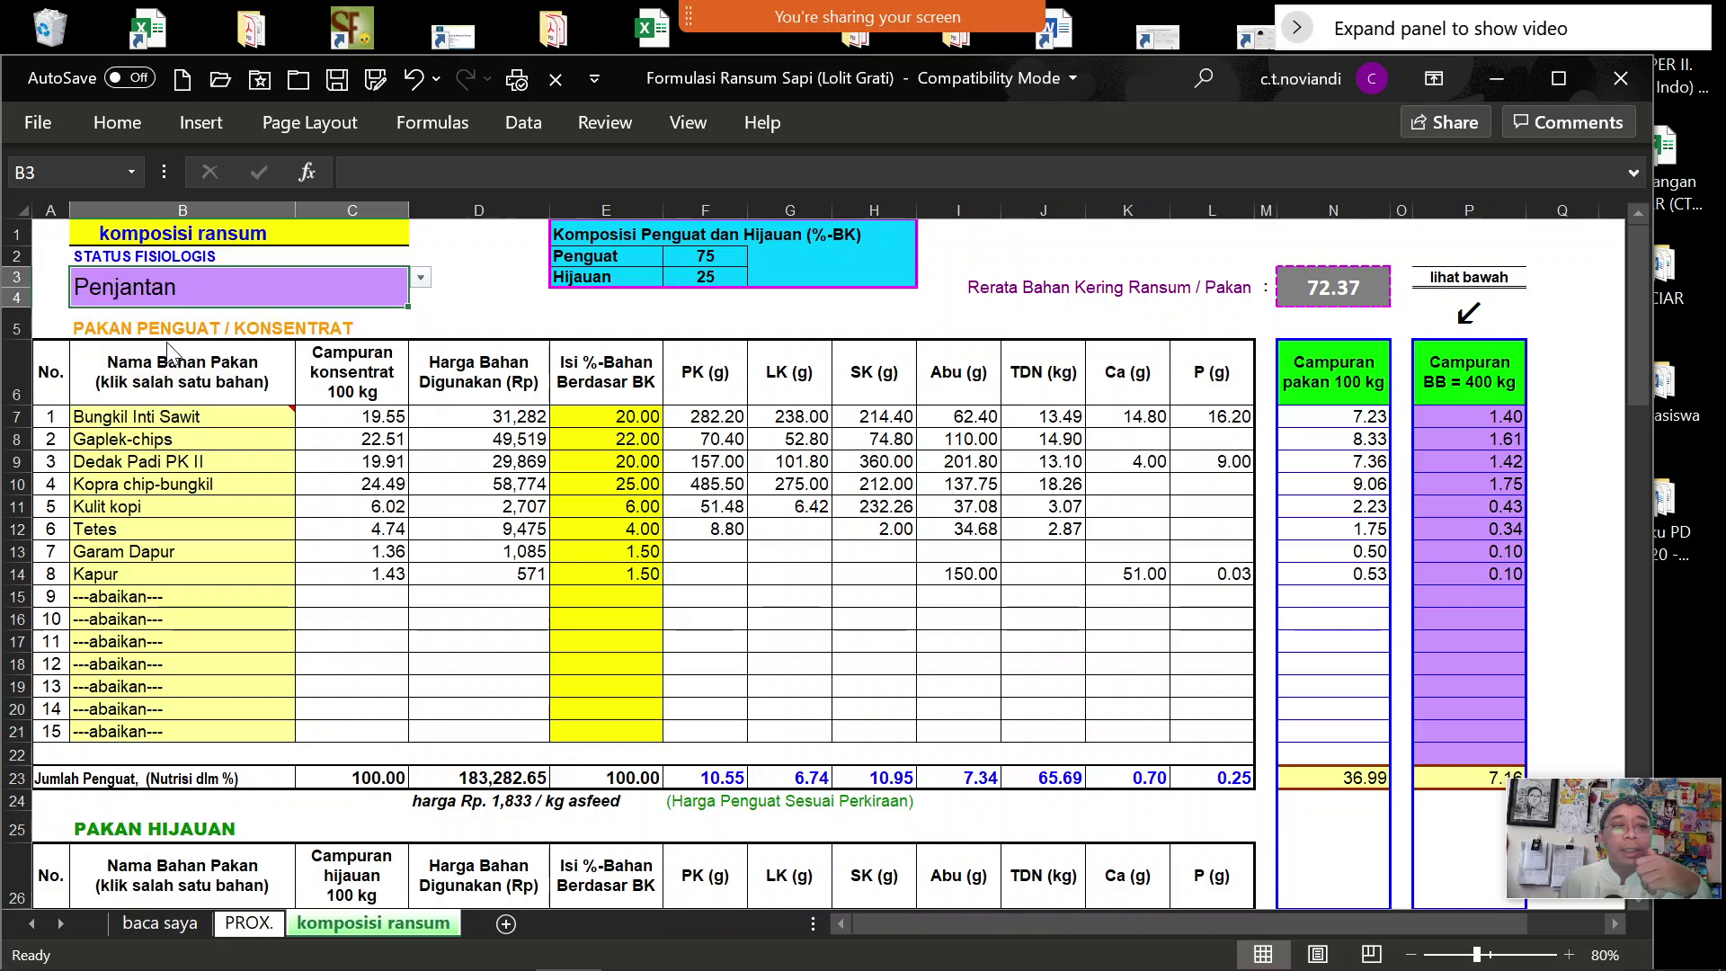
Change the ration's physiological status to Pedet Prasapih
left_click(420, 277)
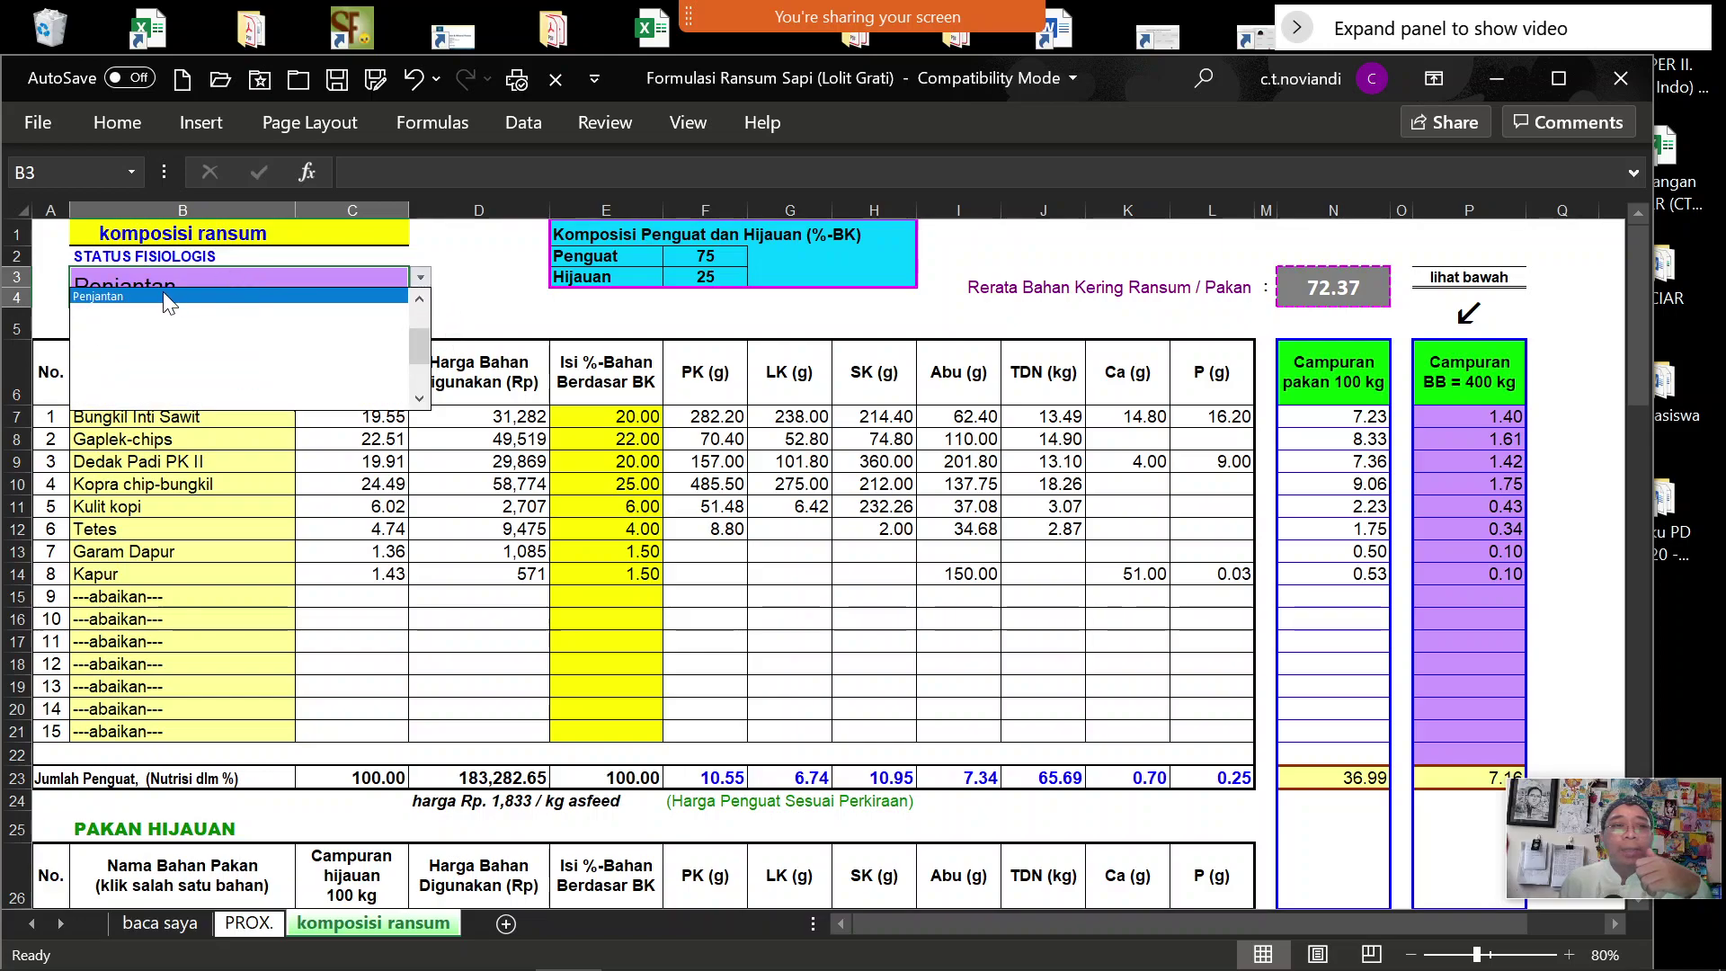
scroll(412, 318, "up", 3)
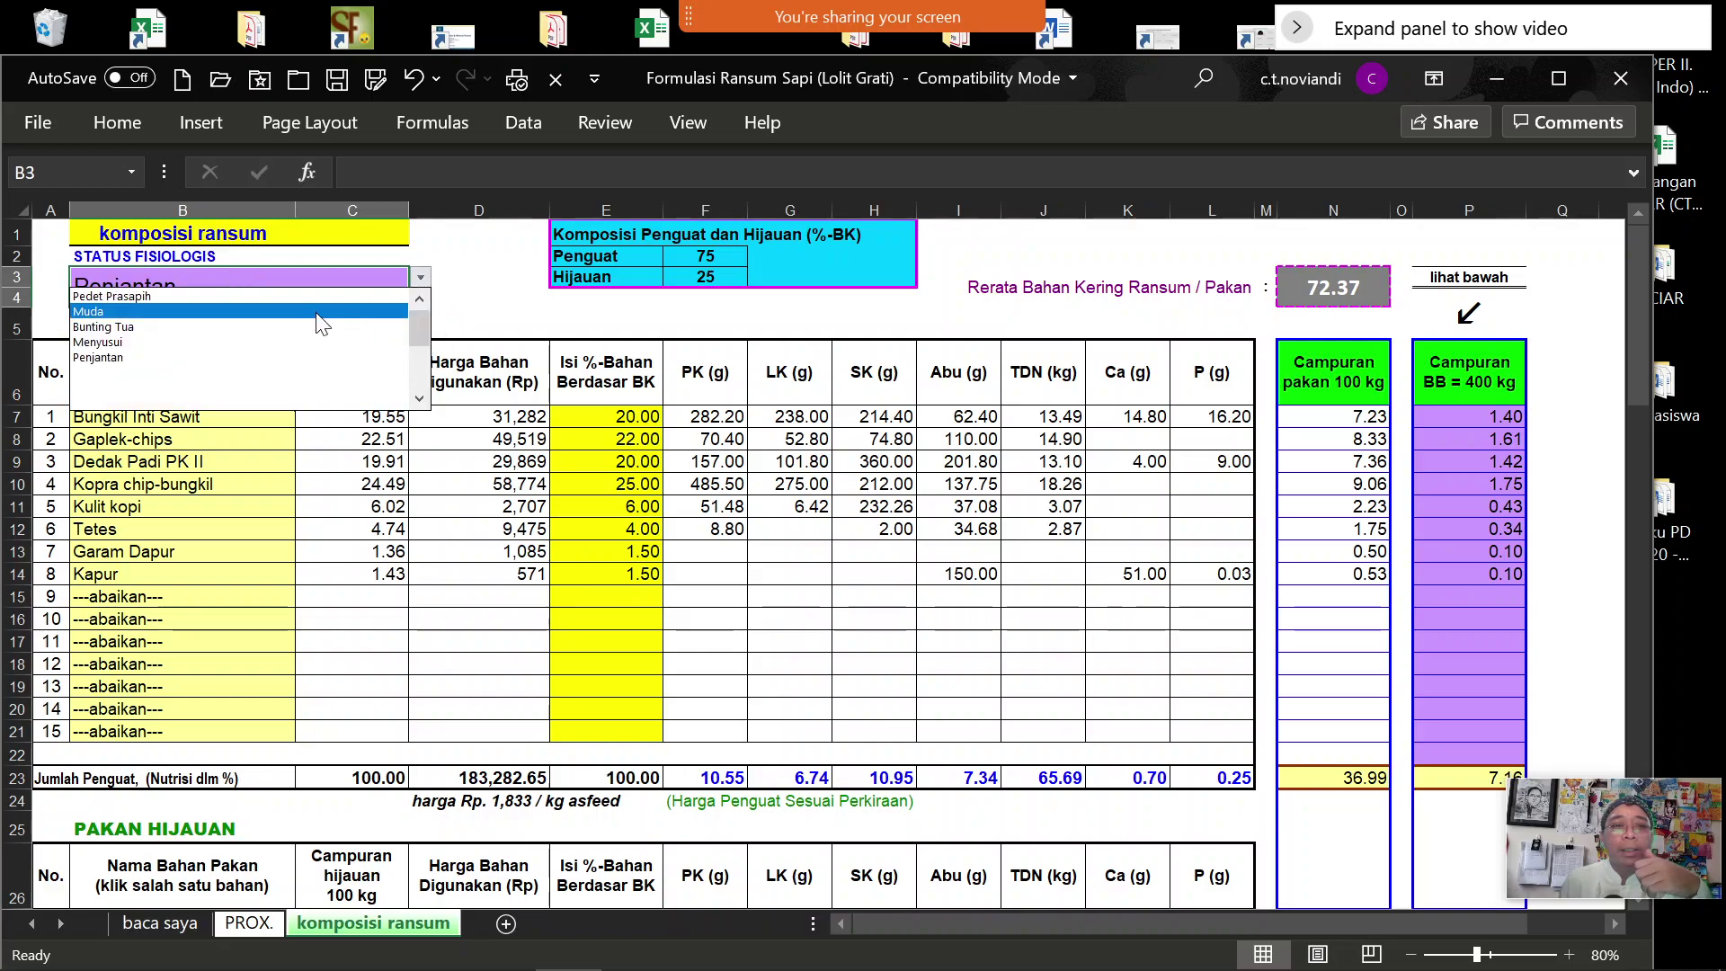
left_click(294, 295)
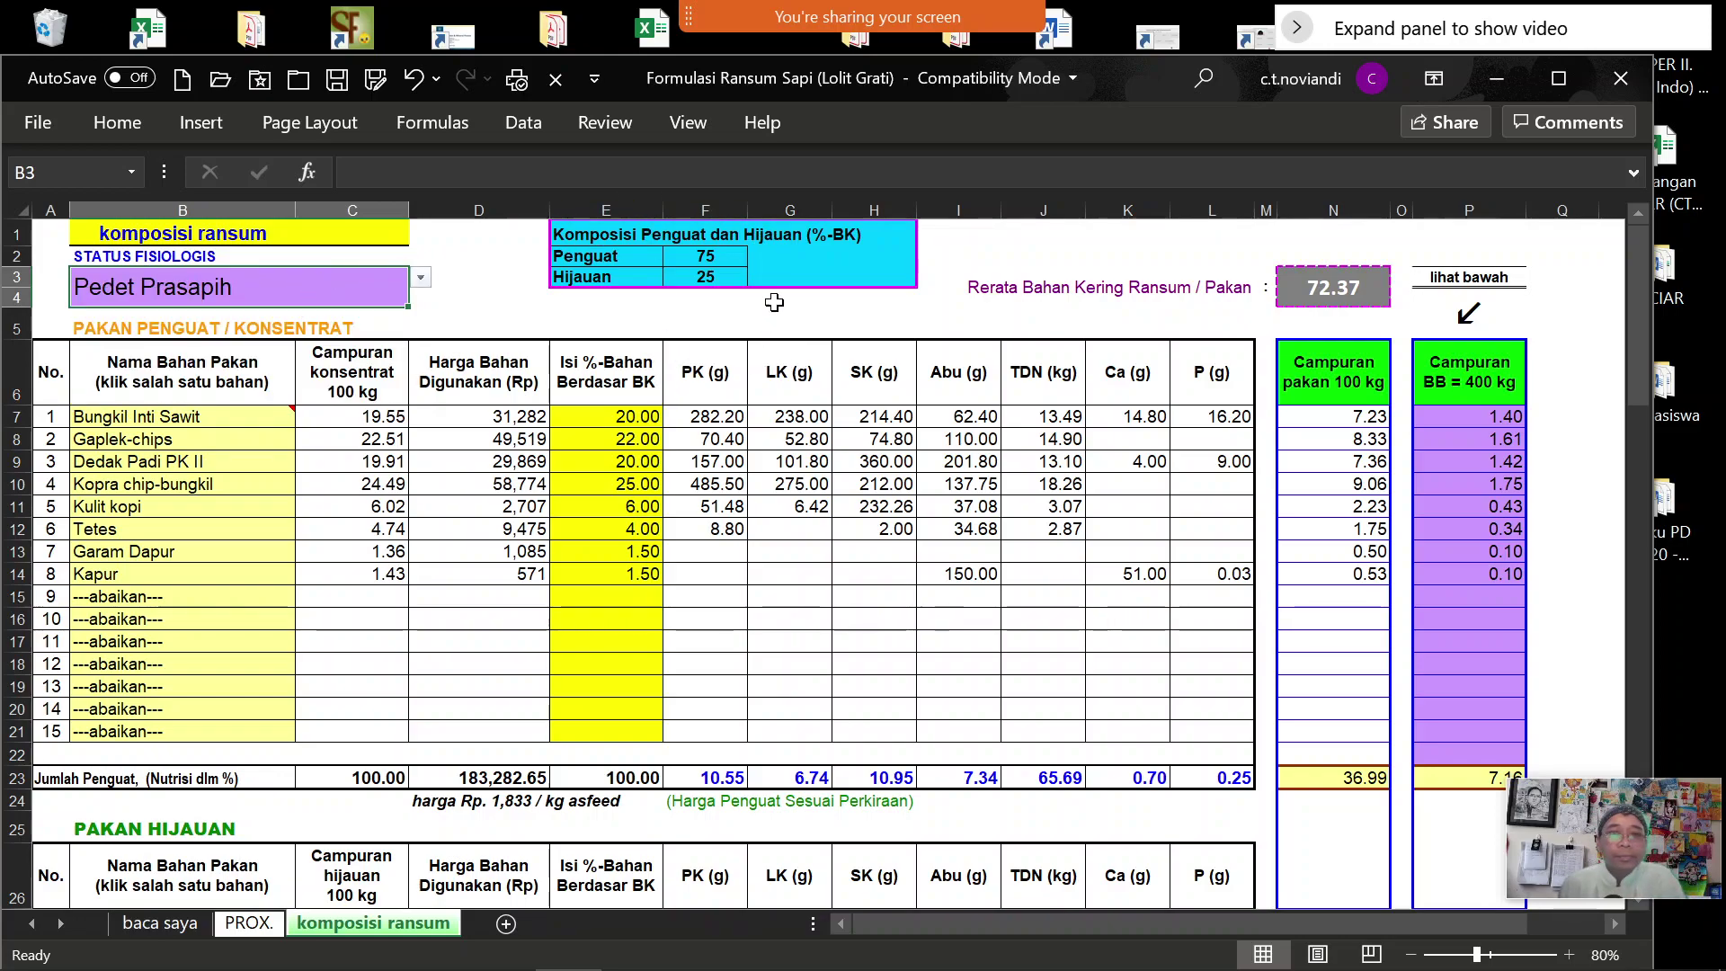
Check the Penguat and Hijauan percentages and the feed choices offered for the first and eighth concentrate ingredients
left_click(704, 257)
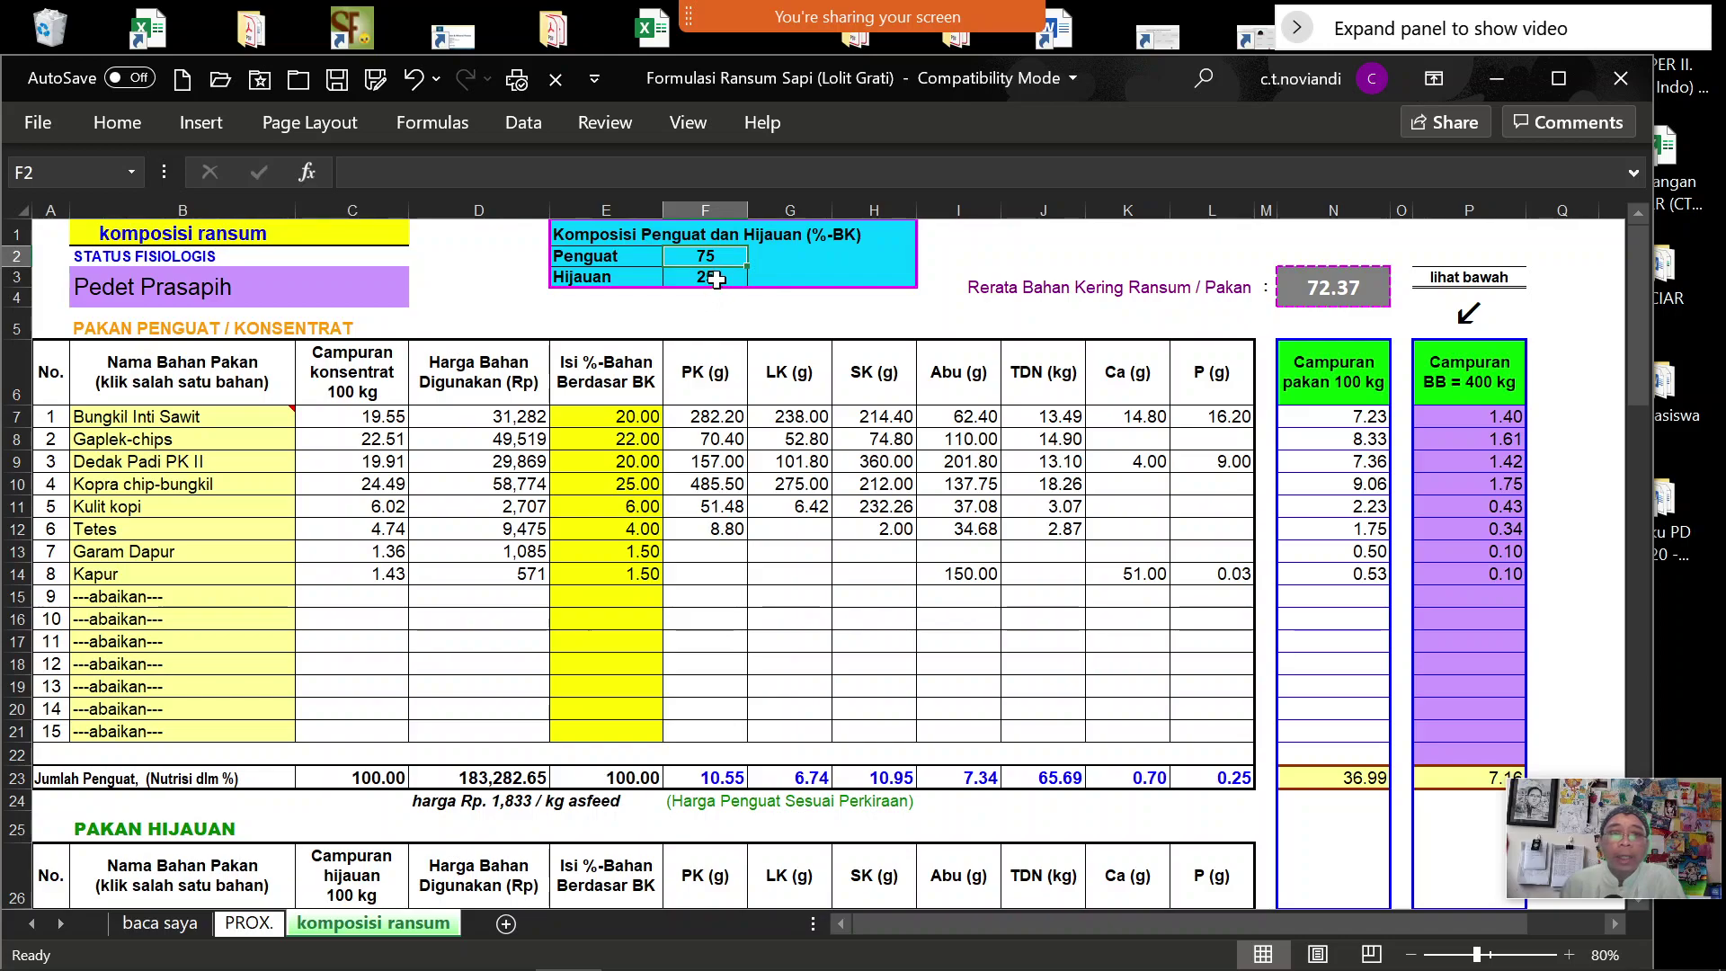
left_click(715, 279)
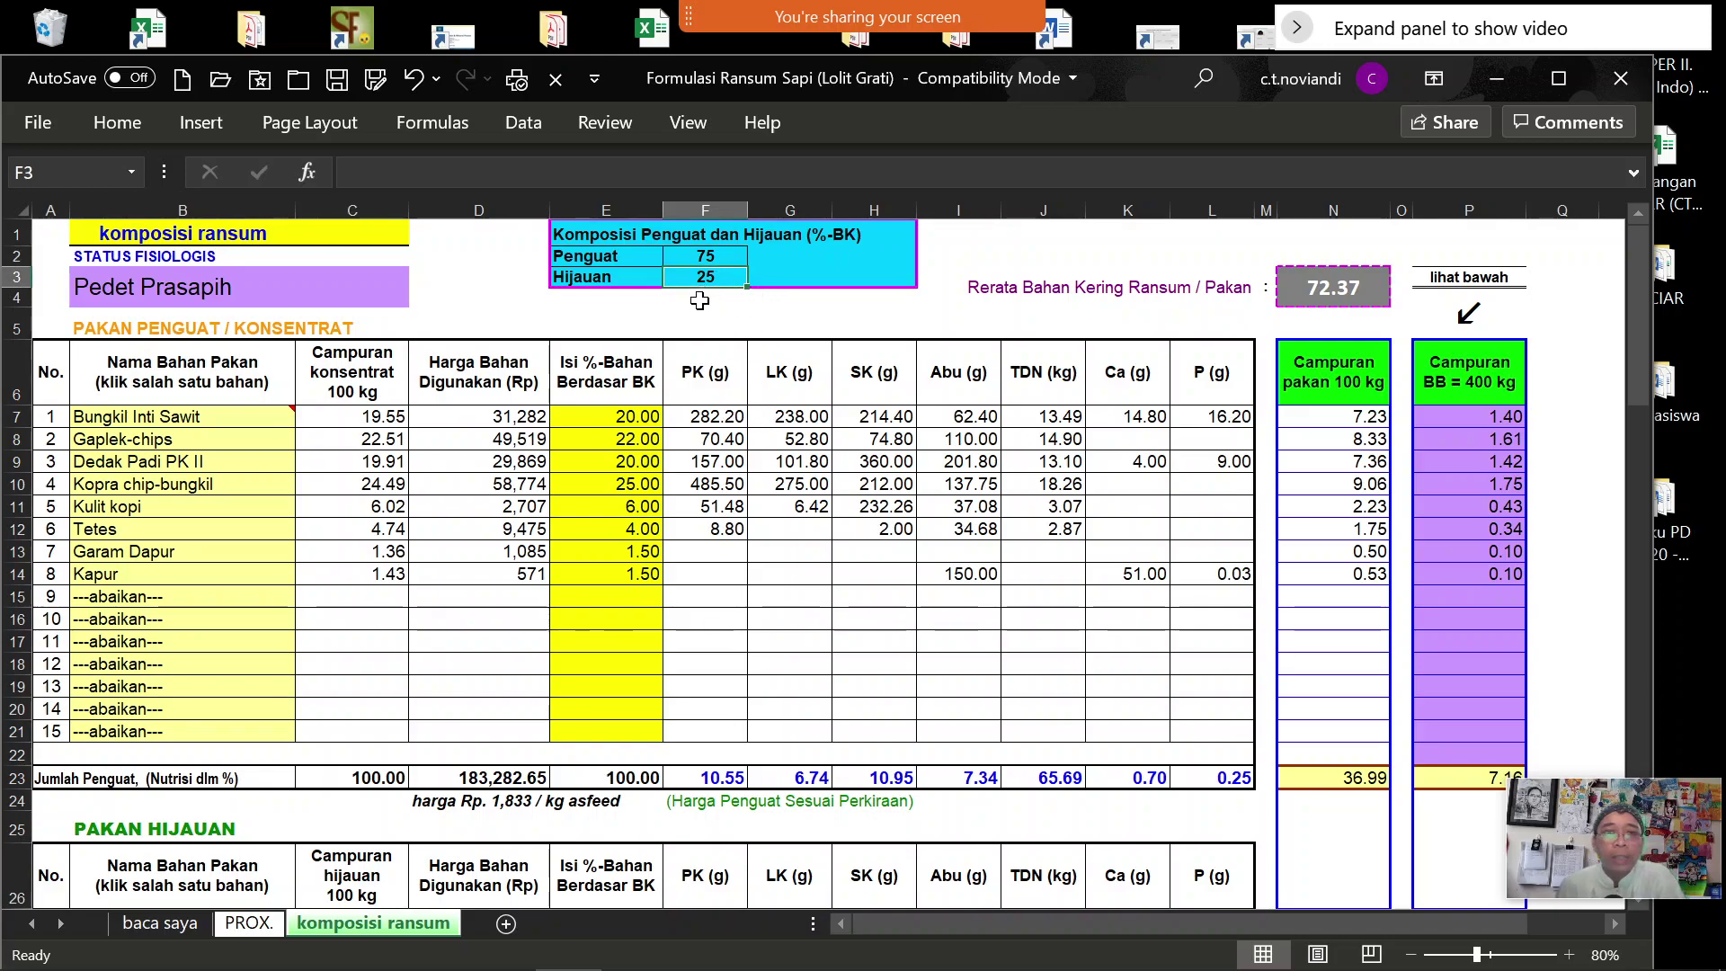
left_click(218, 421)
left_click(307, 417)
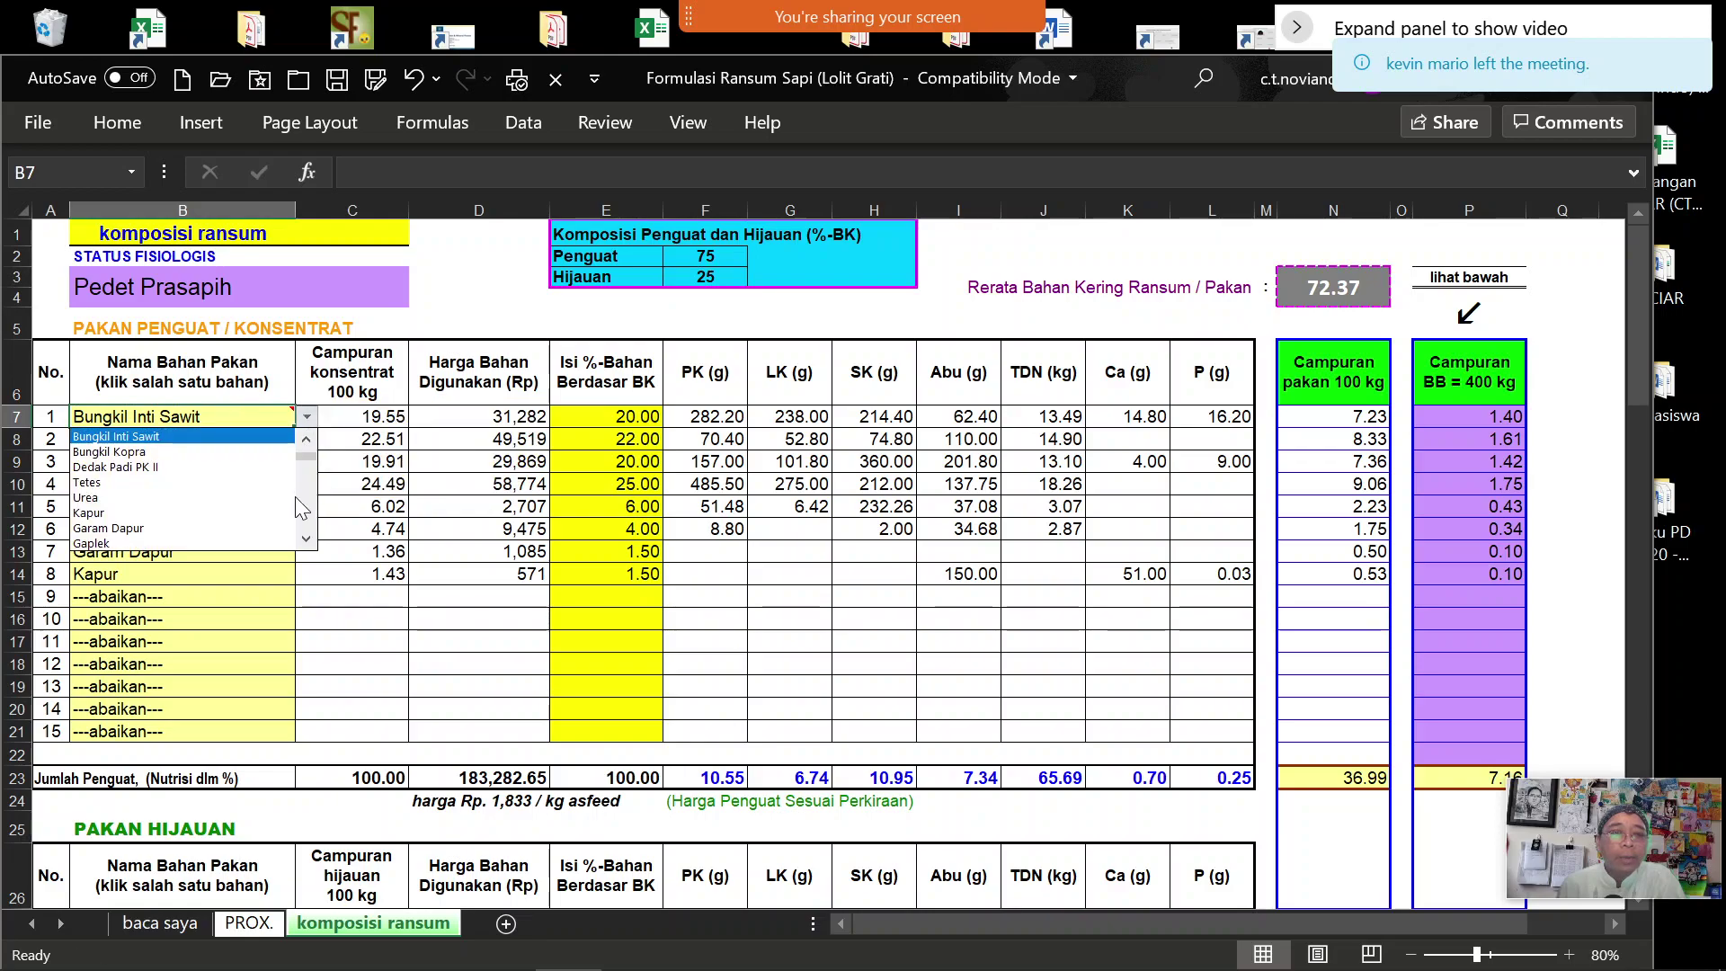
left_click(221, 569)
left_click(220, 569)
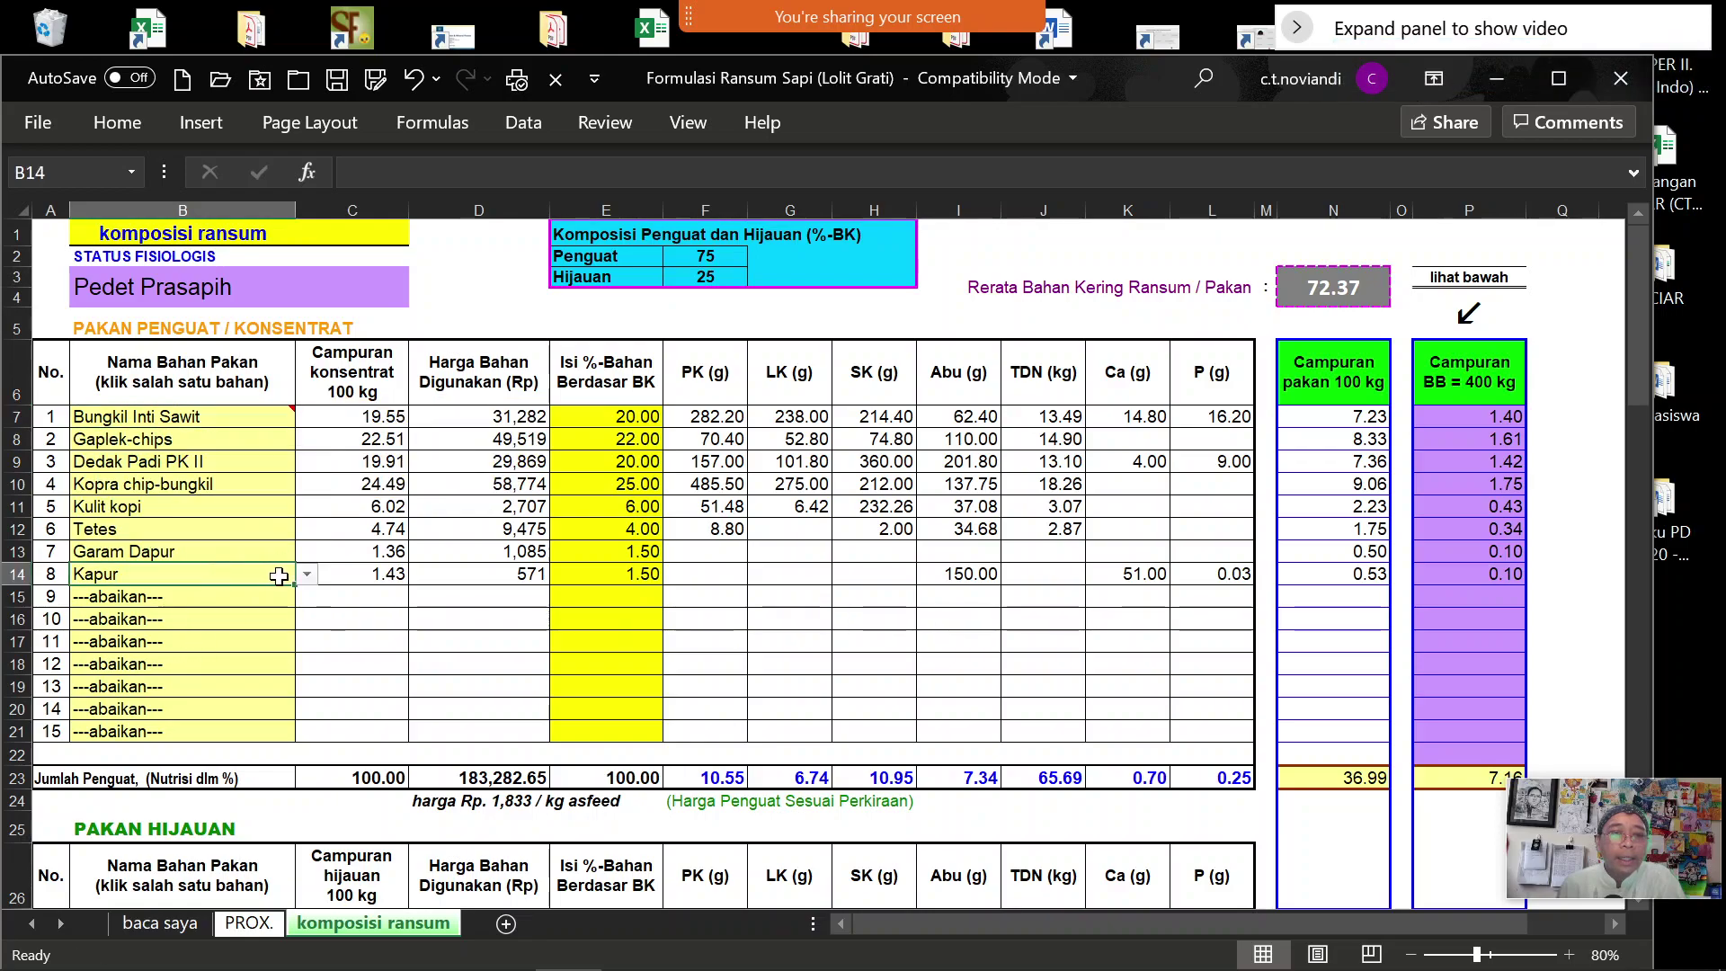
left_click(306, 574)
left_click(389, 520)
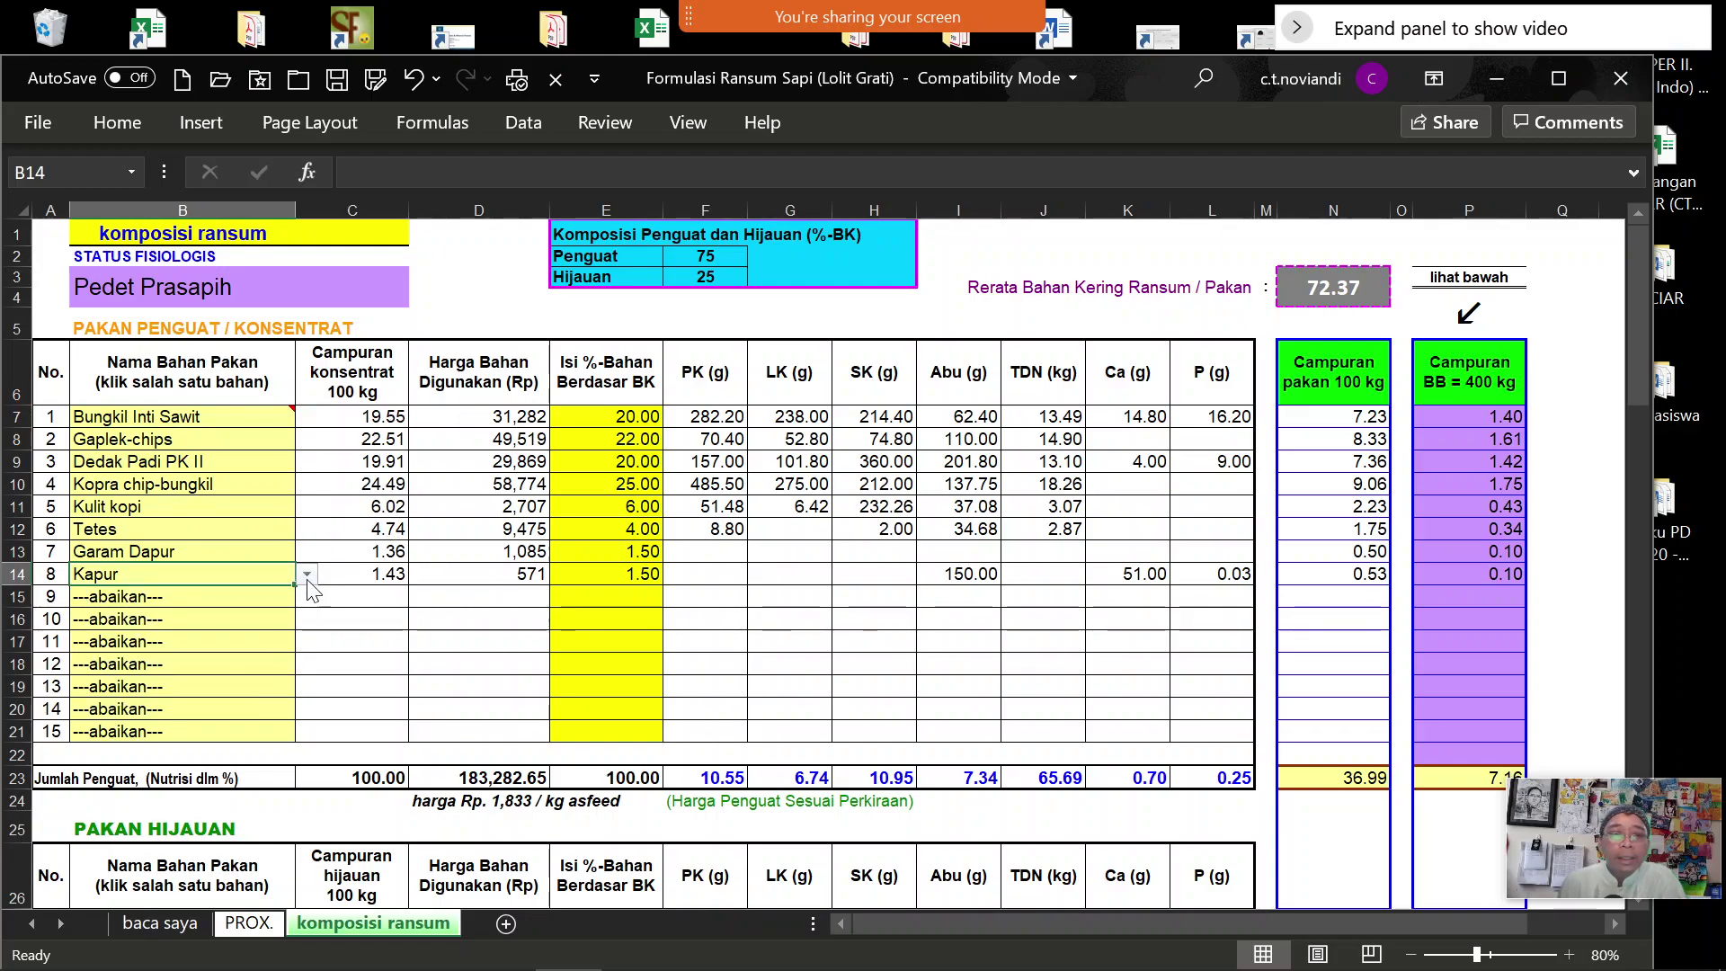
Check the first concentrate ingredient's note and the dry-matter percentages of the concentrate ingredients on the komposisi ransum sheet
left_click(268, 420)
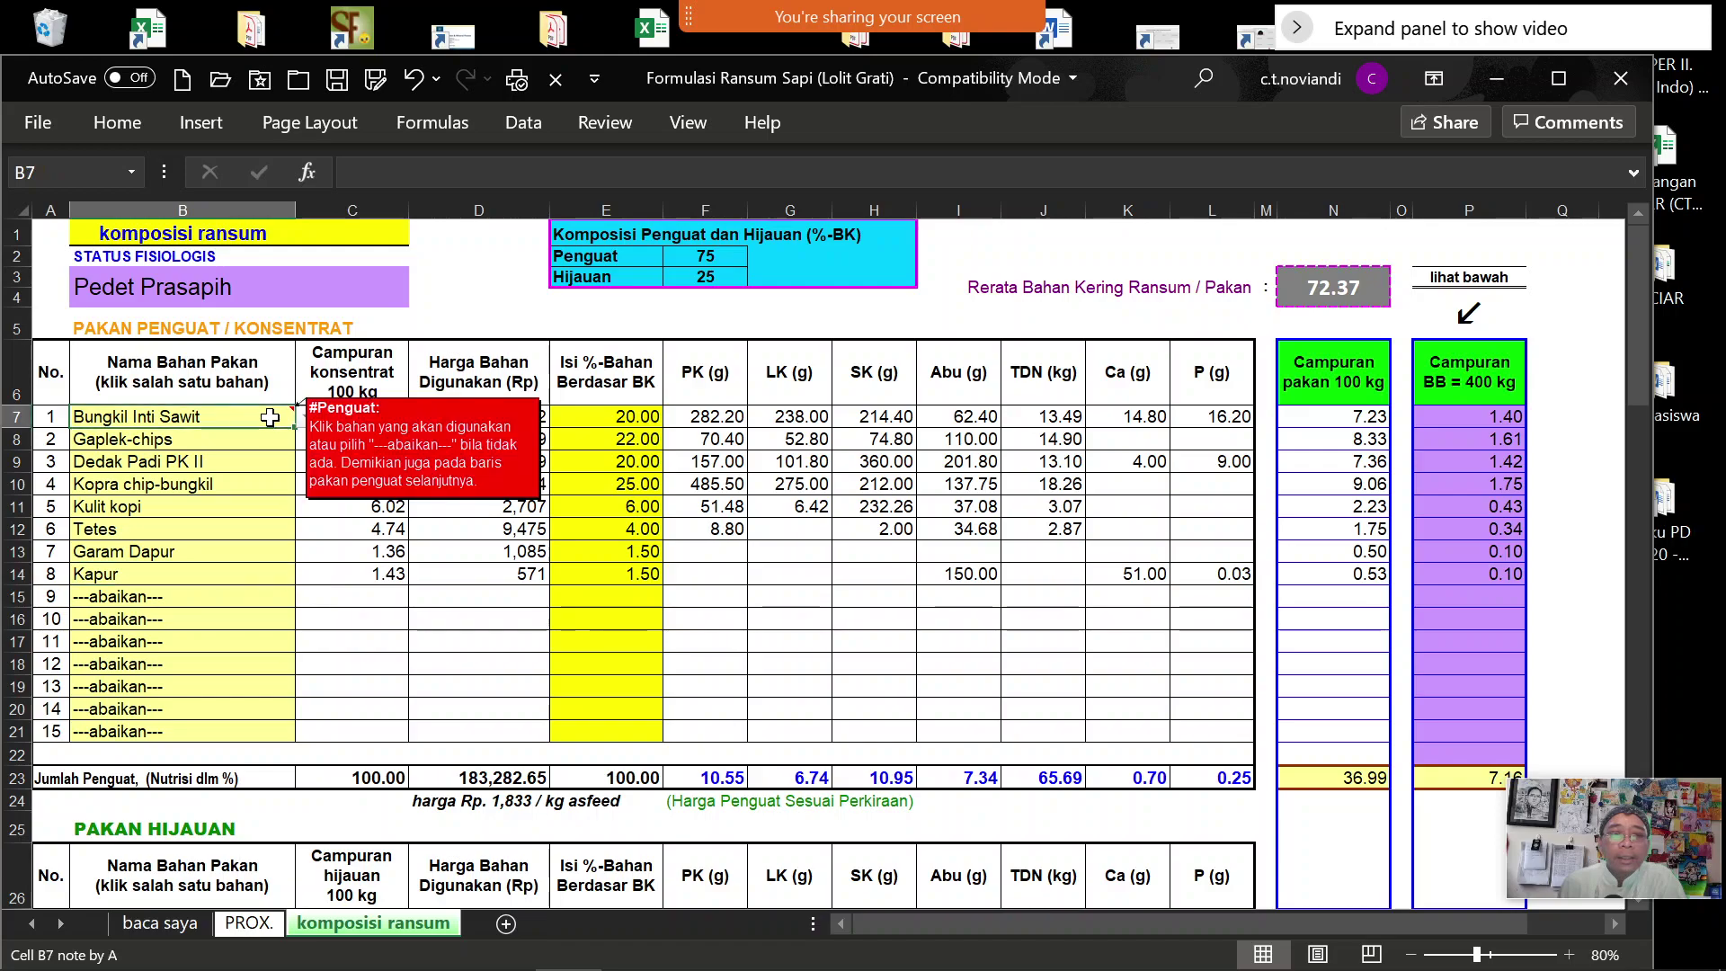
left_click(629, 419)
left_click(630, 441)
left_click(620, 485)
left_click(618, 506)
left_click(618, 568)
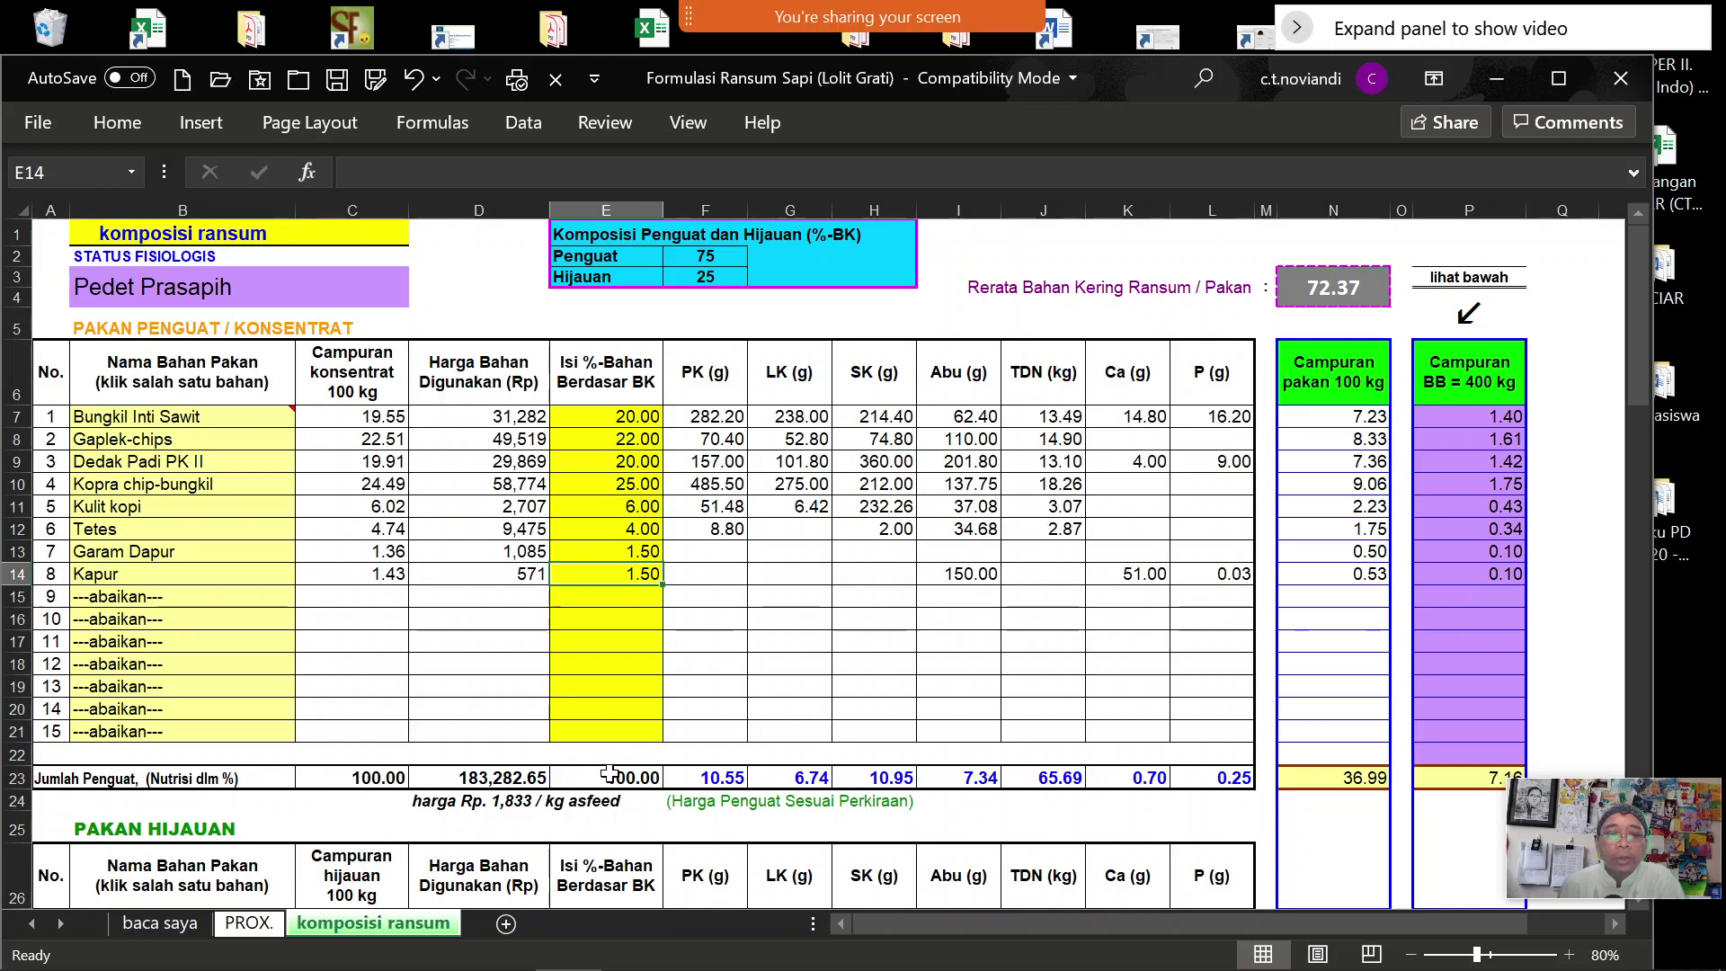
Try a dry-matter share of 5 for Garam Dapur in the concentrate mix, and undo the change
left_click(636, 546)
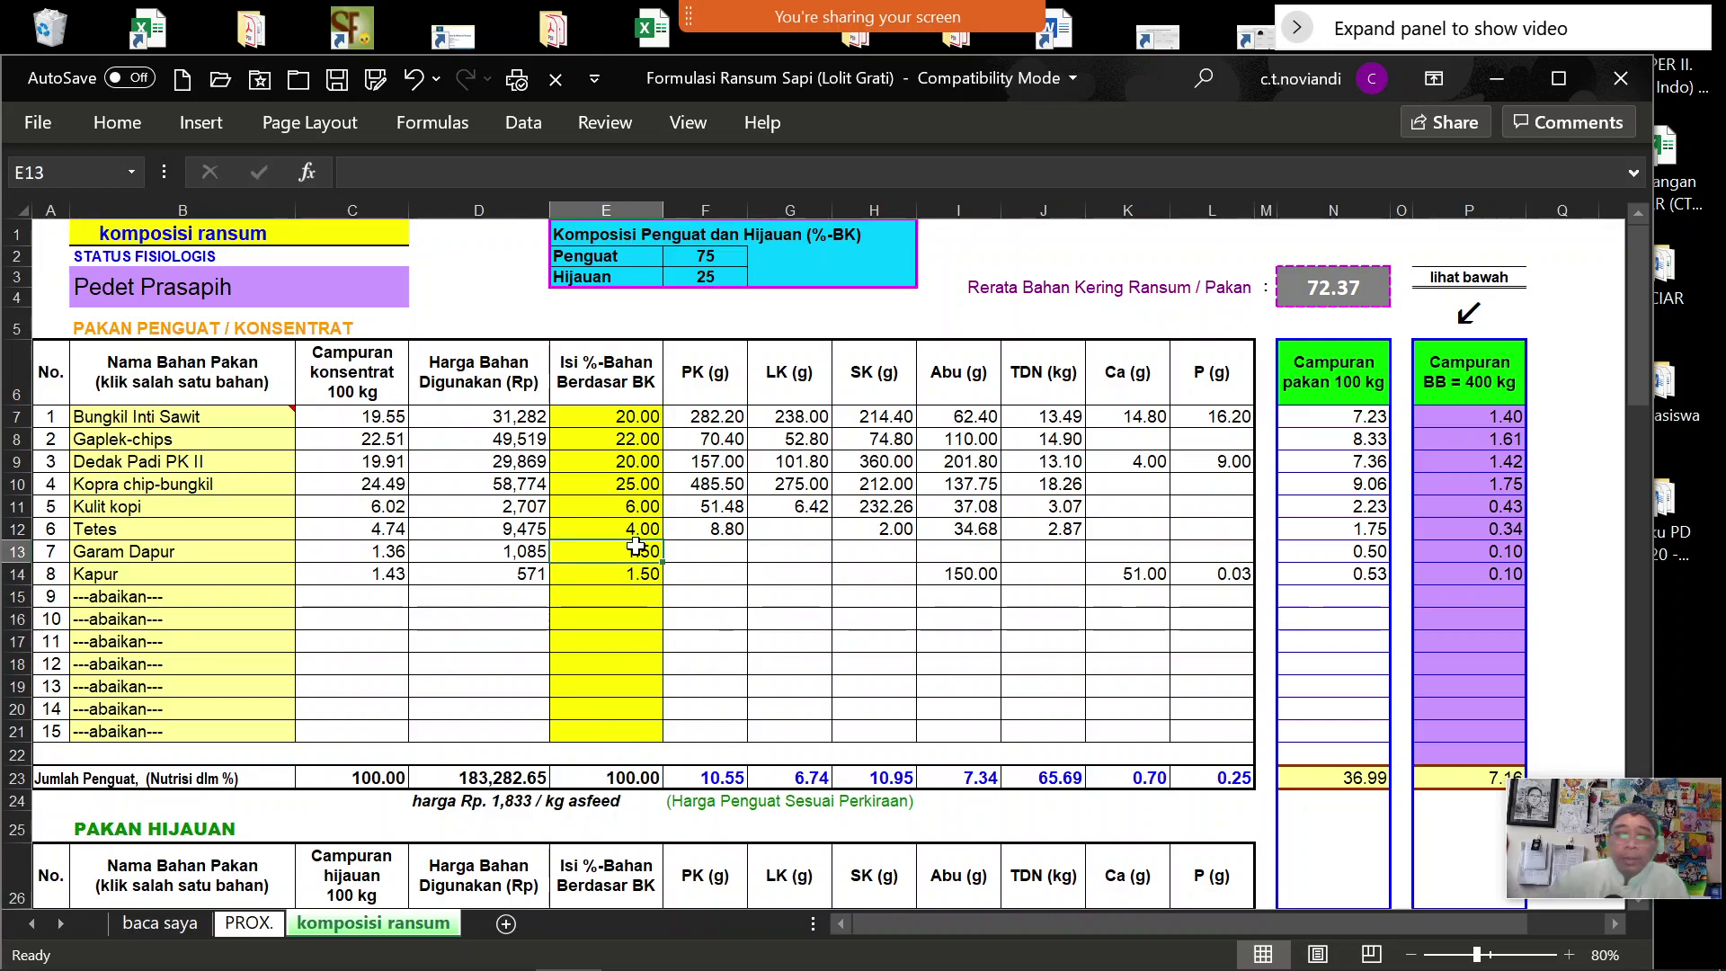
type("5")
key("Return")
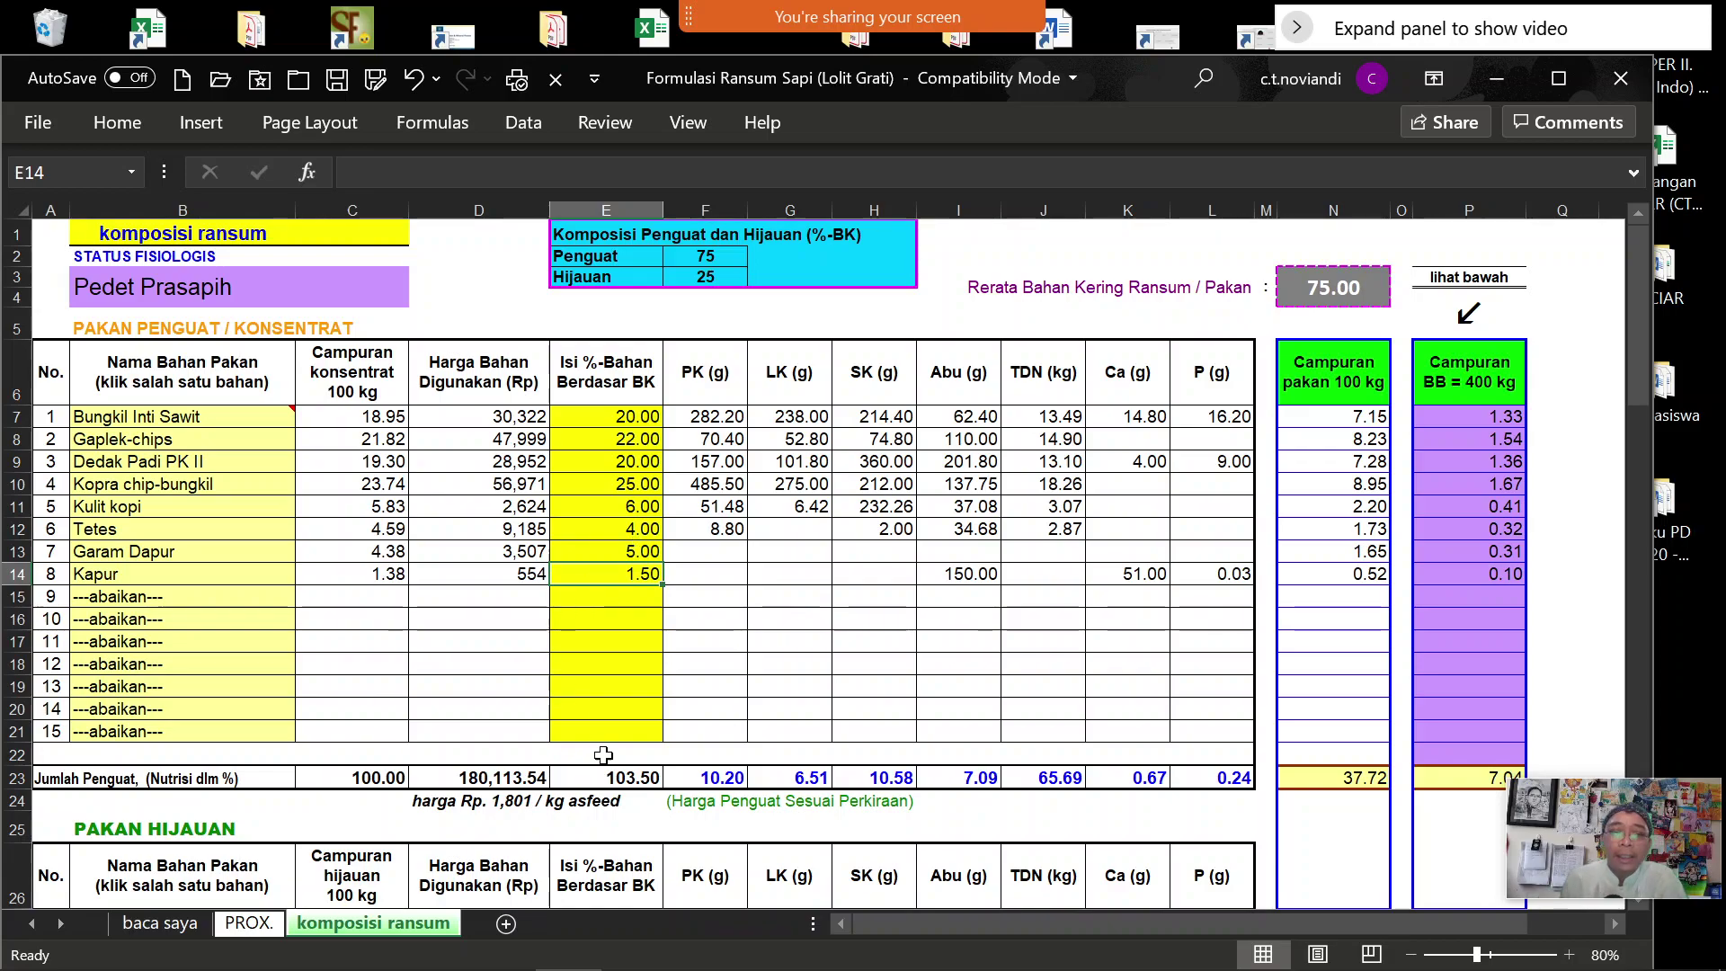
left_click(413, 78)
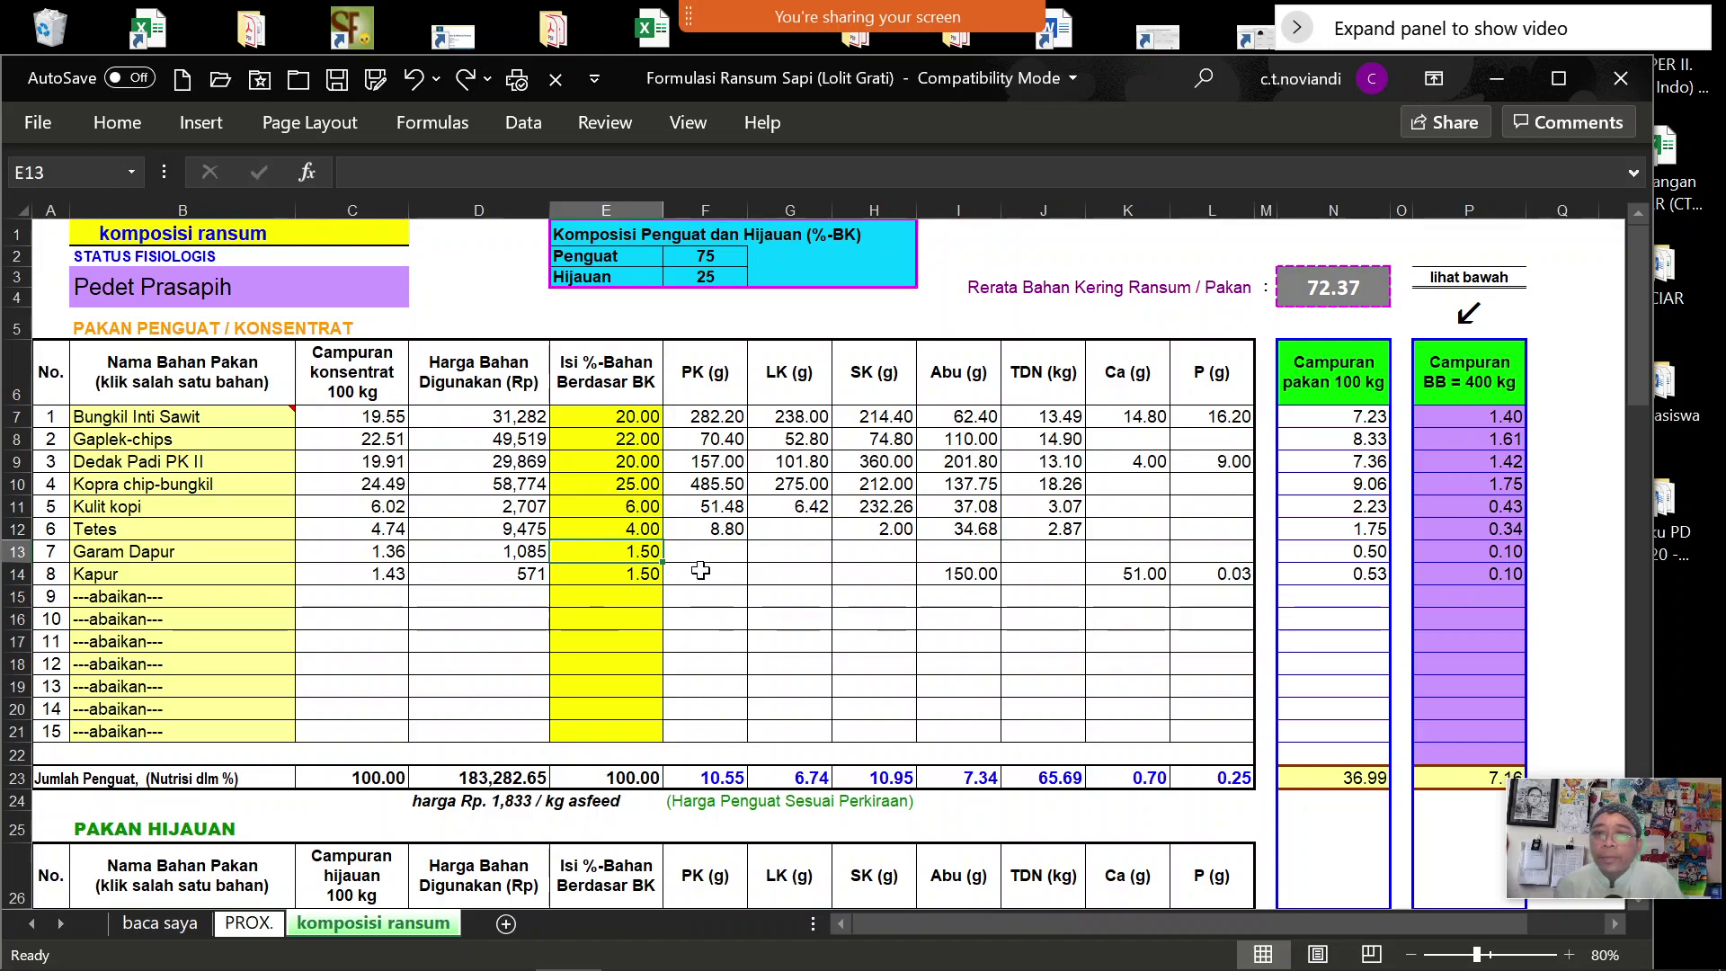
Examine the ingredient choices and dry-matter percentages in the PAKAN HIJAUAN table
scroll(700, 571, "down", 2)
scroll(690, 567, "down", 1)
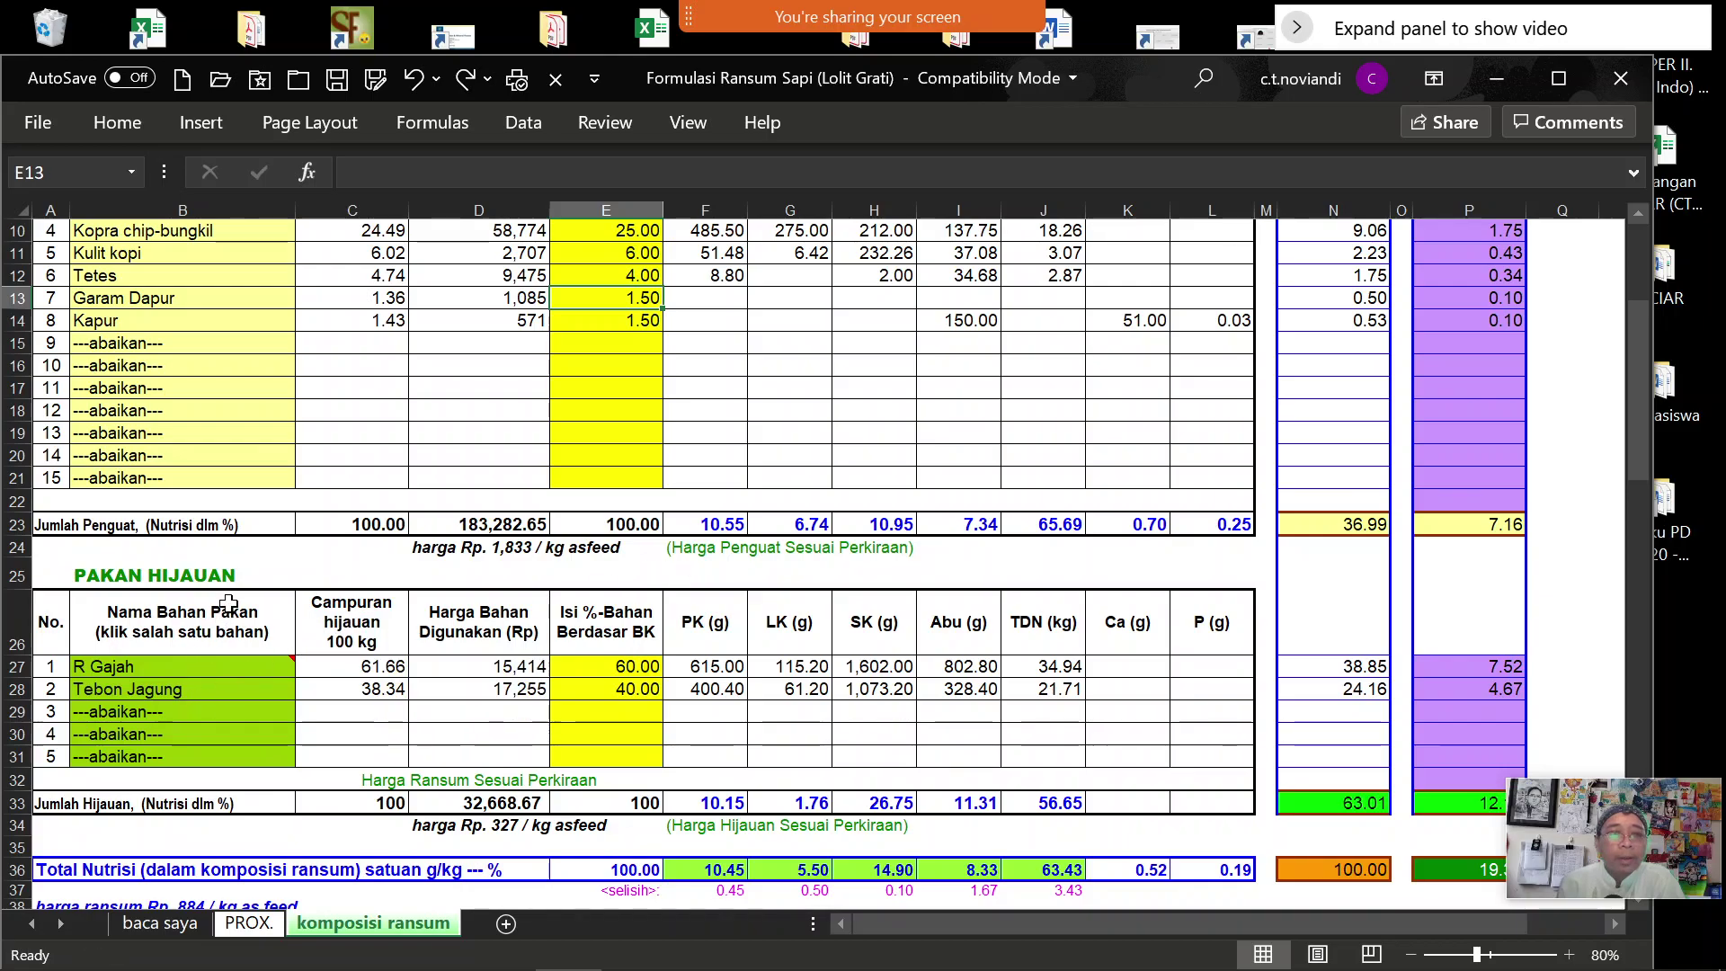
scroll(198, 664, "up", 3)
scroll(206, 468, "down", 4)
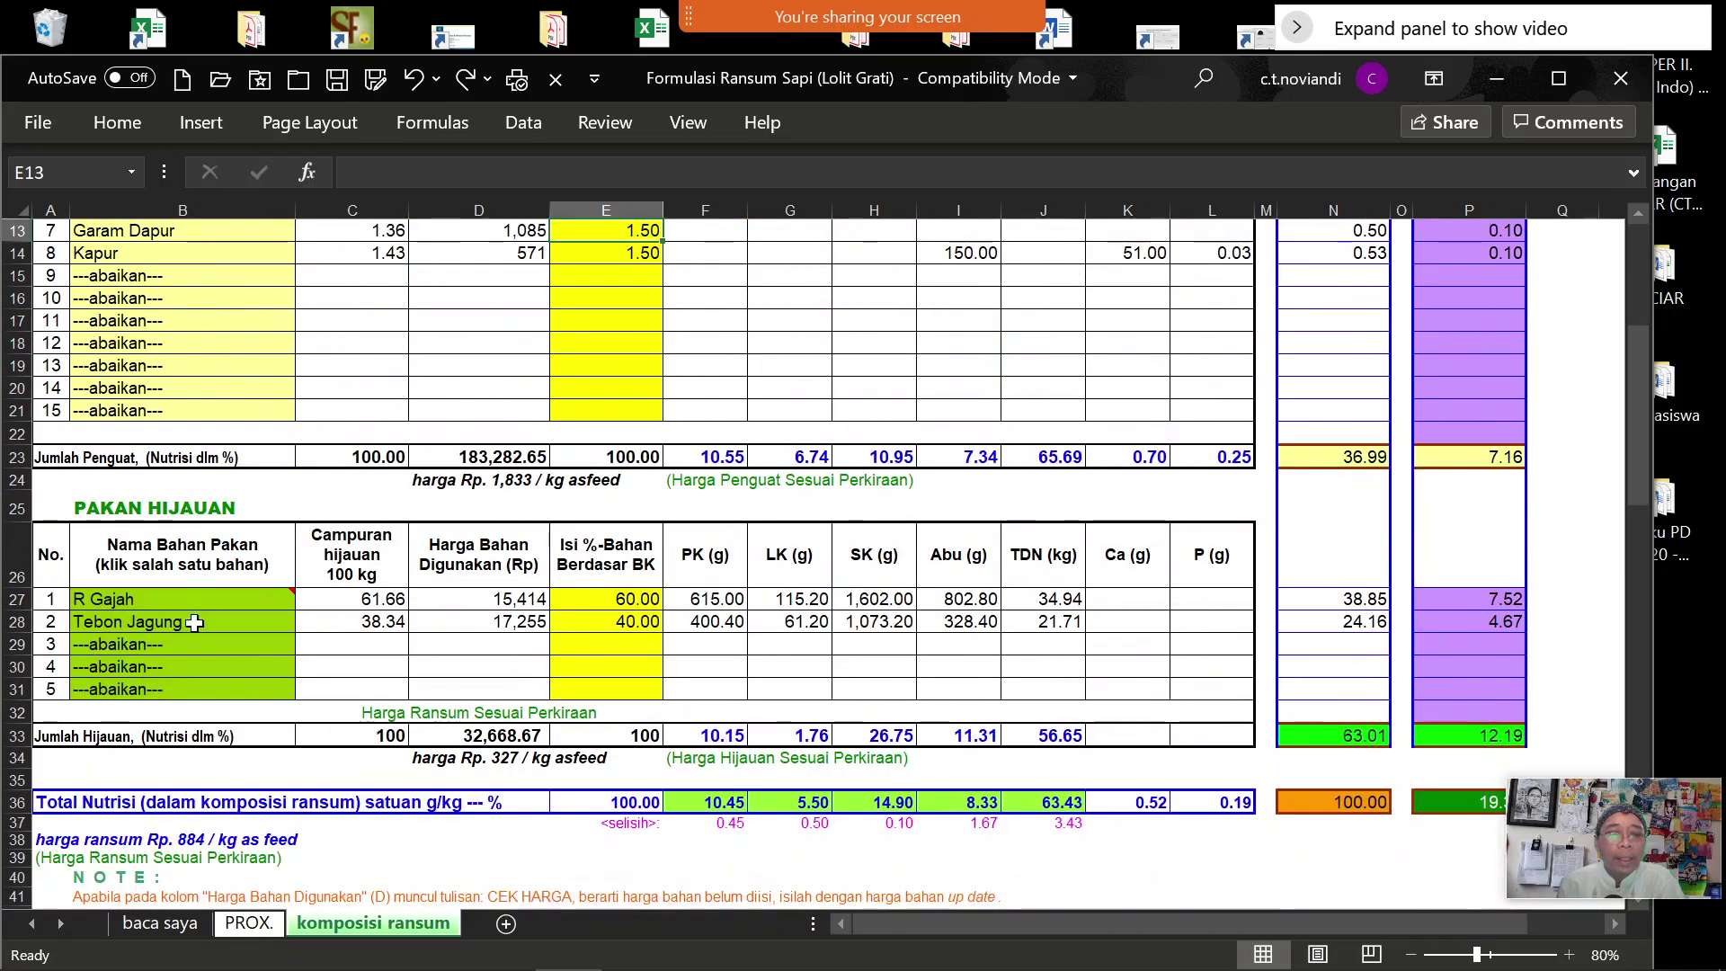
left_click(202, 598)
left_click(202, 621)
left_click(202, 654)
left_click(198, 688)
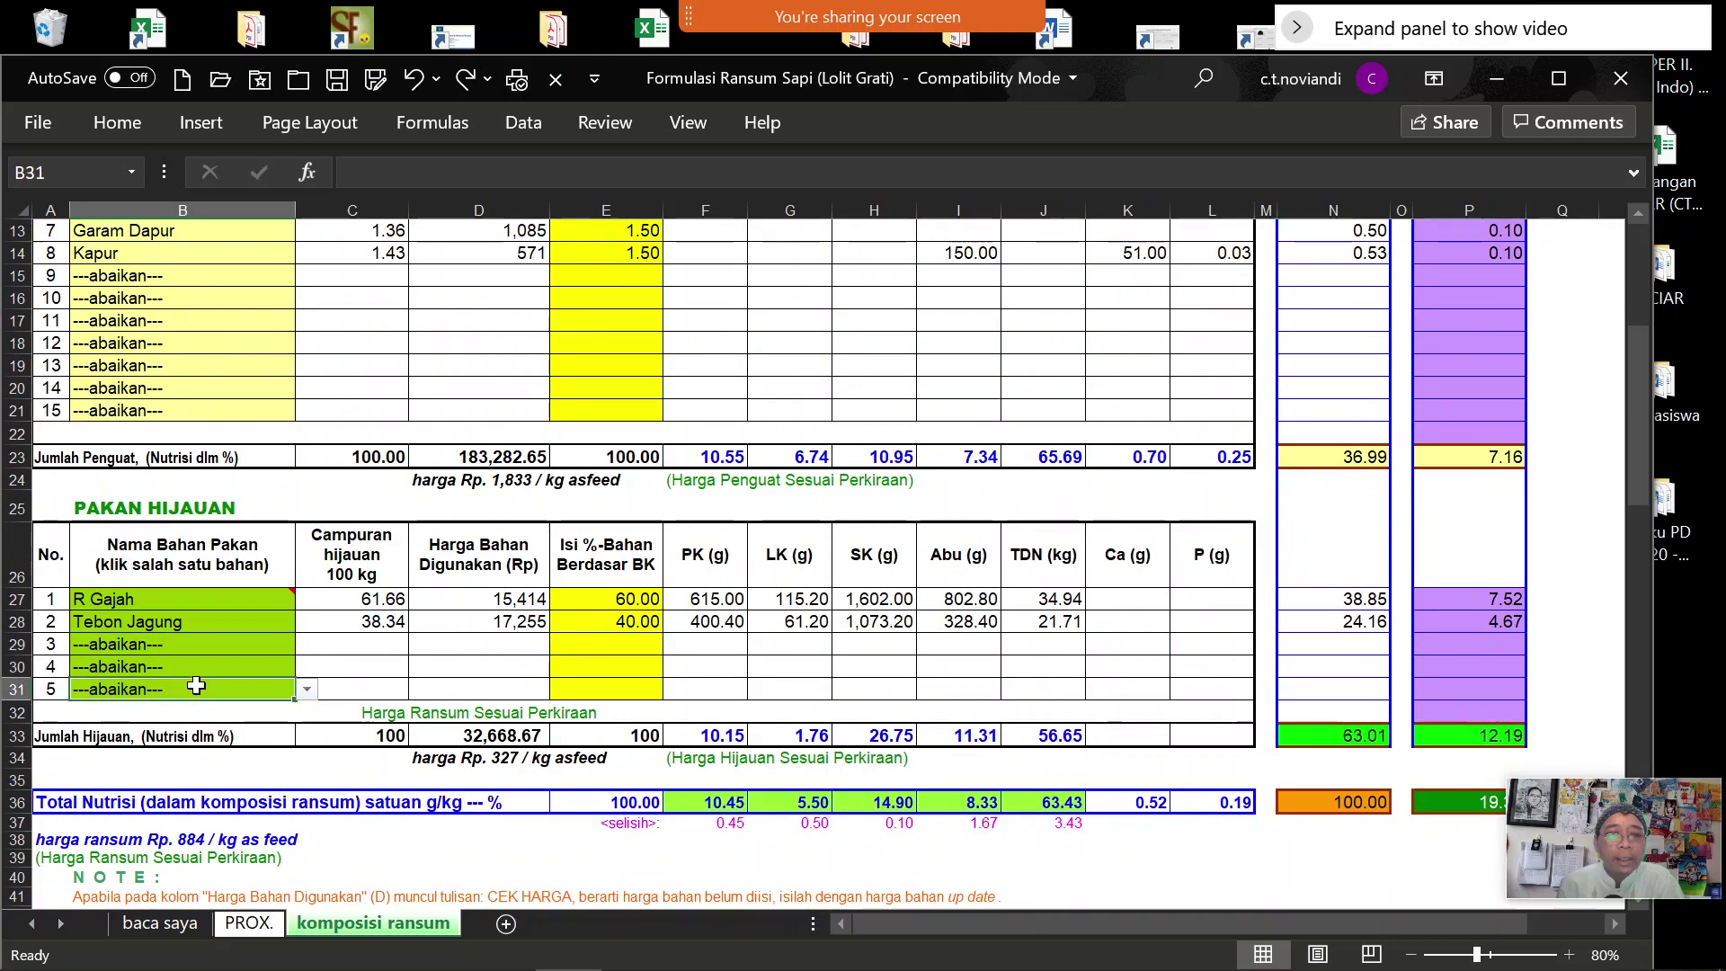
scroll(345, 608, "down", 2)
left_click(623, 464)
left_click(622, 509)
left_click(622, 485)
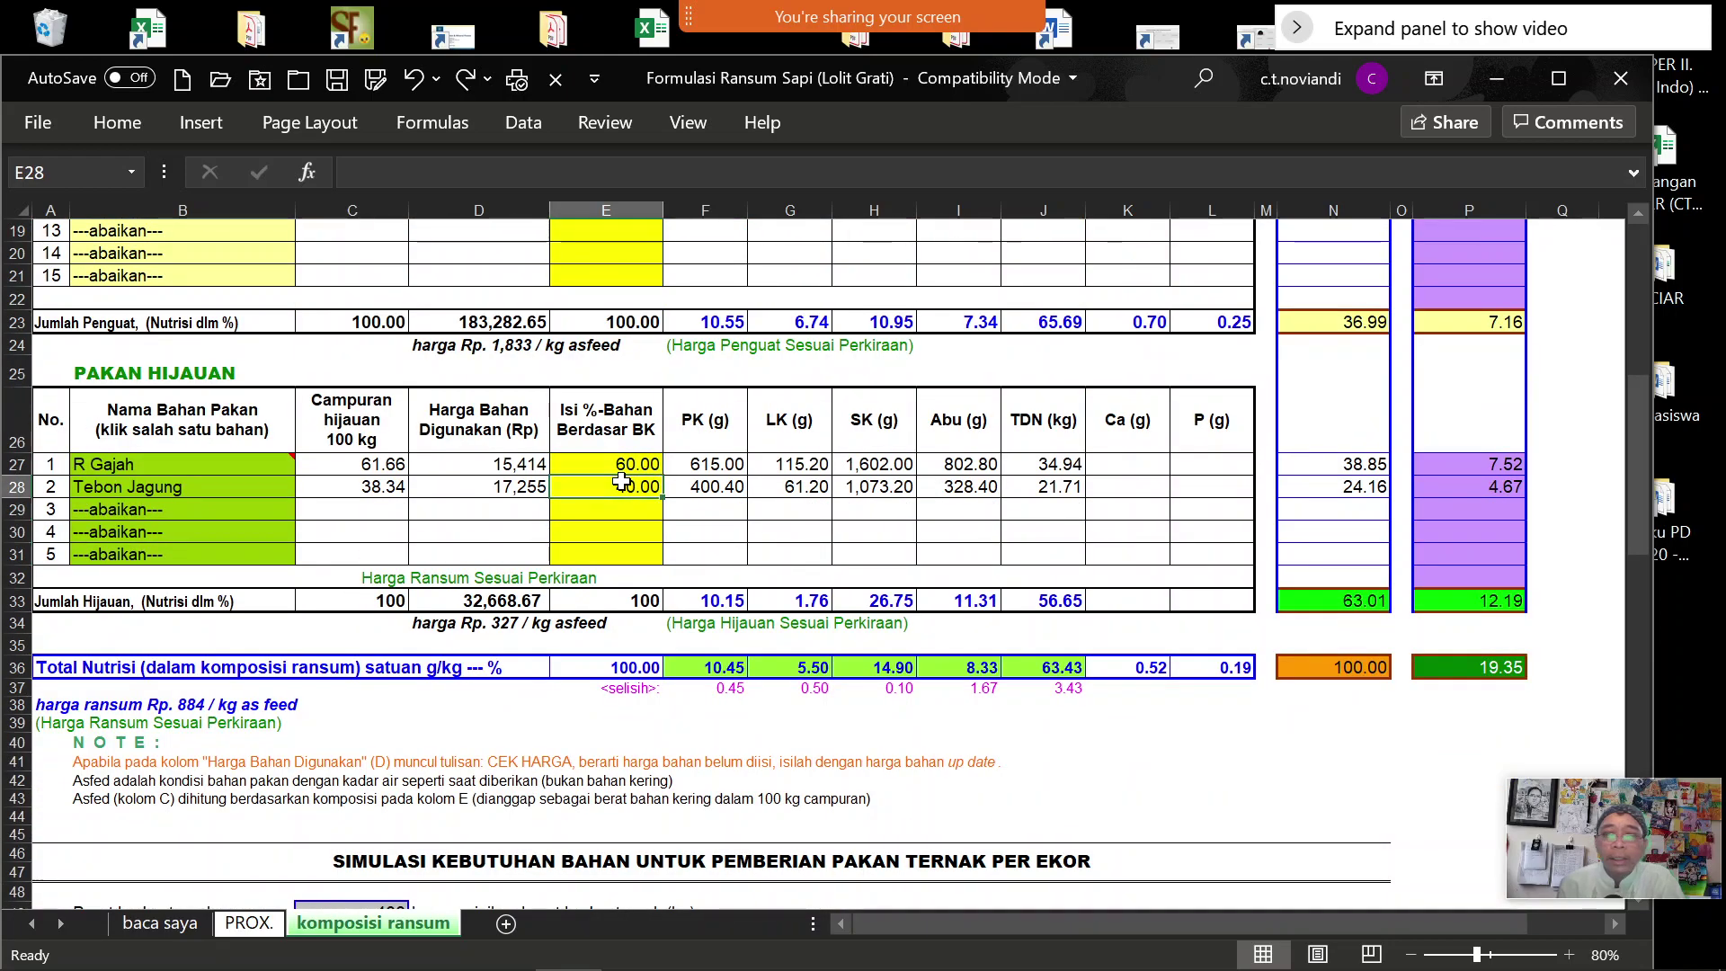
Review the total nutrients, the per-head feeding simulation and the RESUME of the composed ration
scroll(622, 483, "down", 1)
scroll(624, 483, "down", 2)
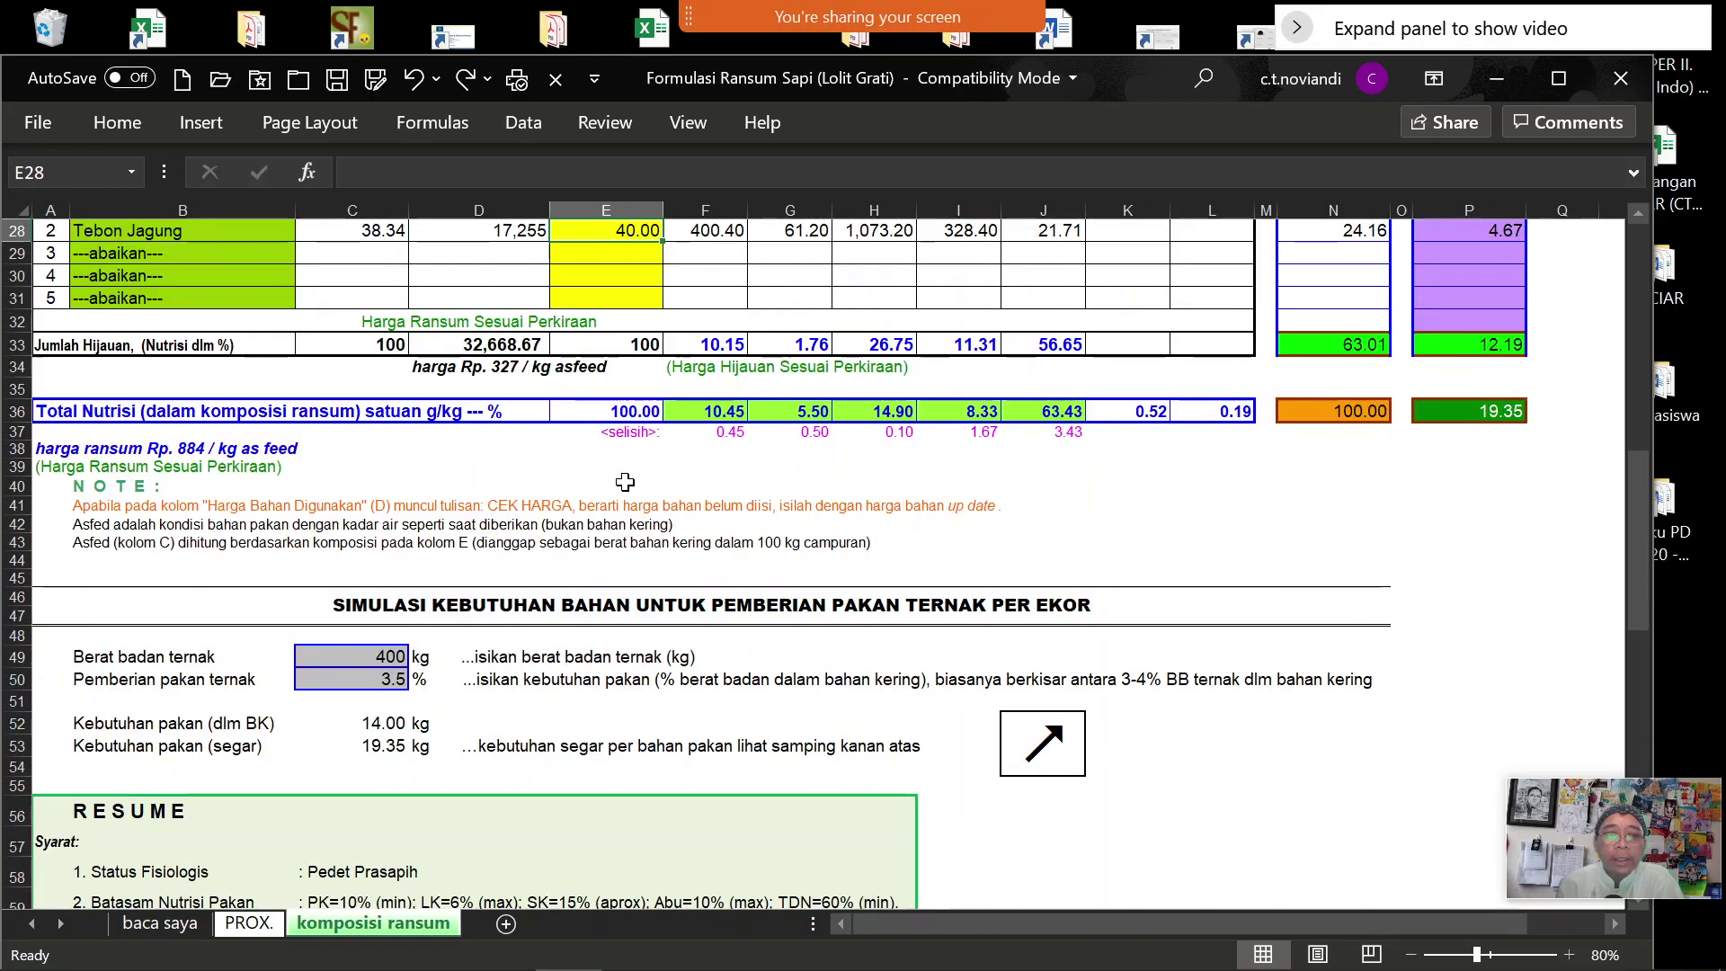
scroll(850, 640, "down", 3)
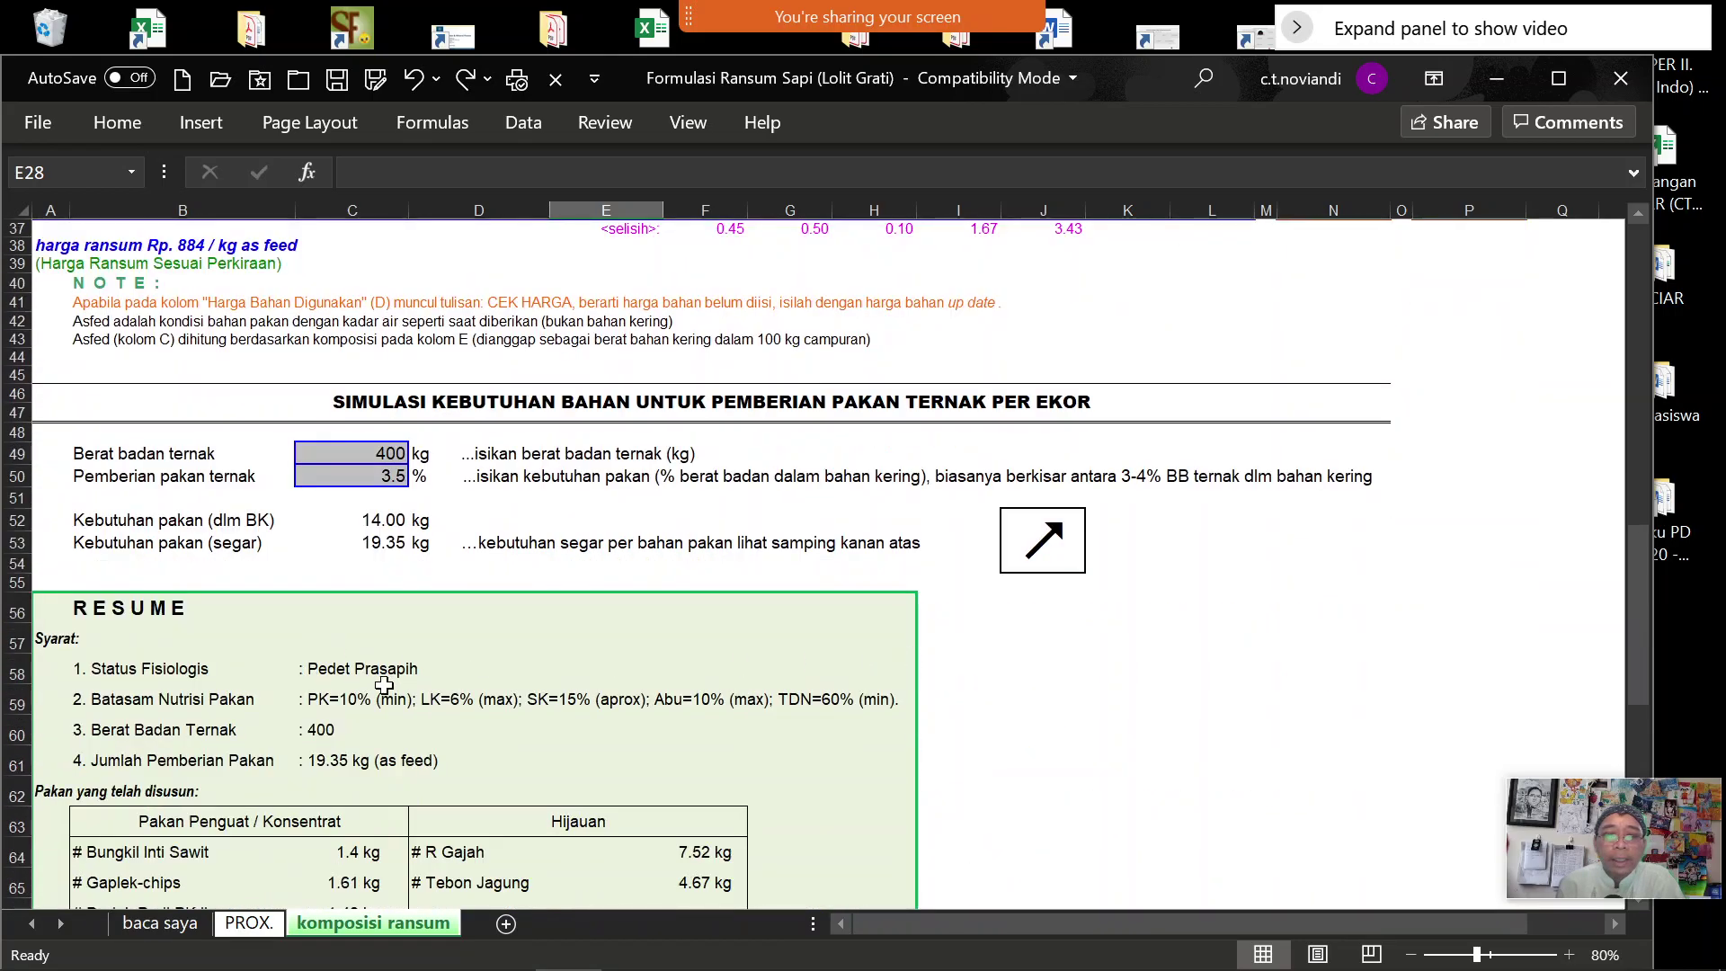
scroll(453, 692, "down", 2)
scroll(453, 692, "down", 3)
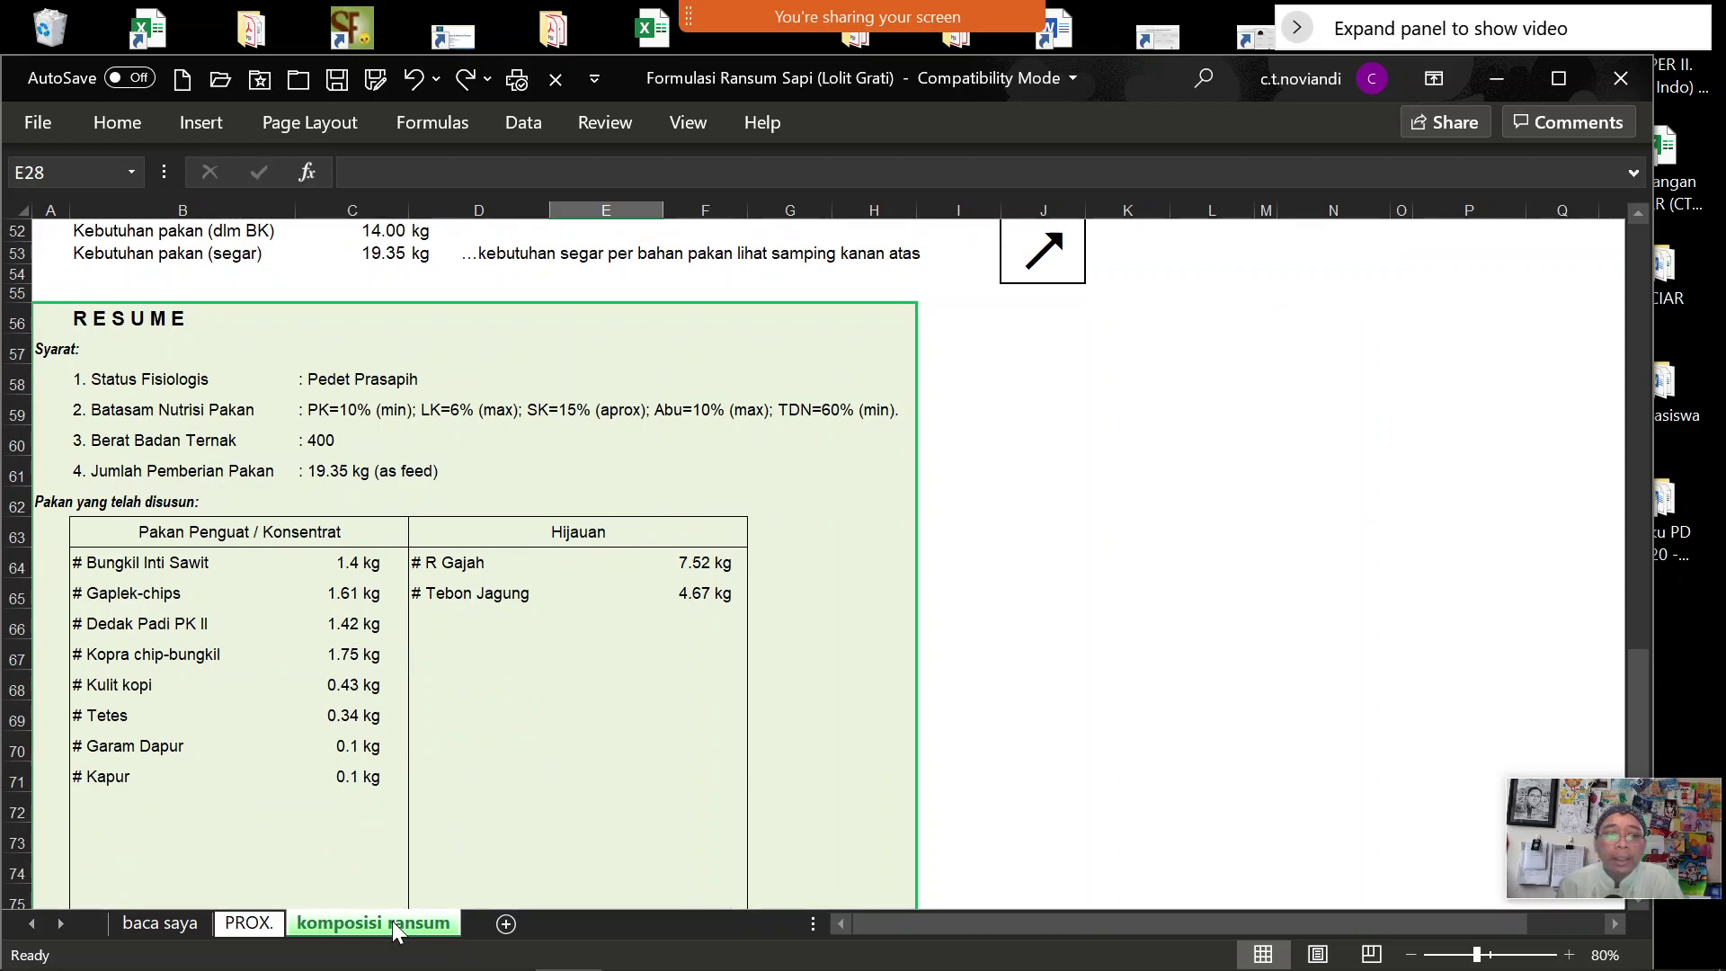
scroll(1154, 592, "up", 7)
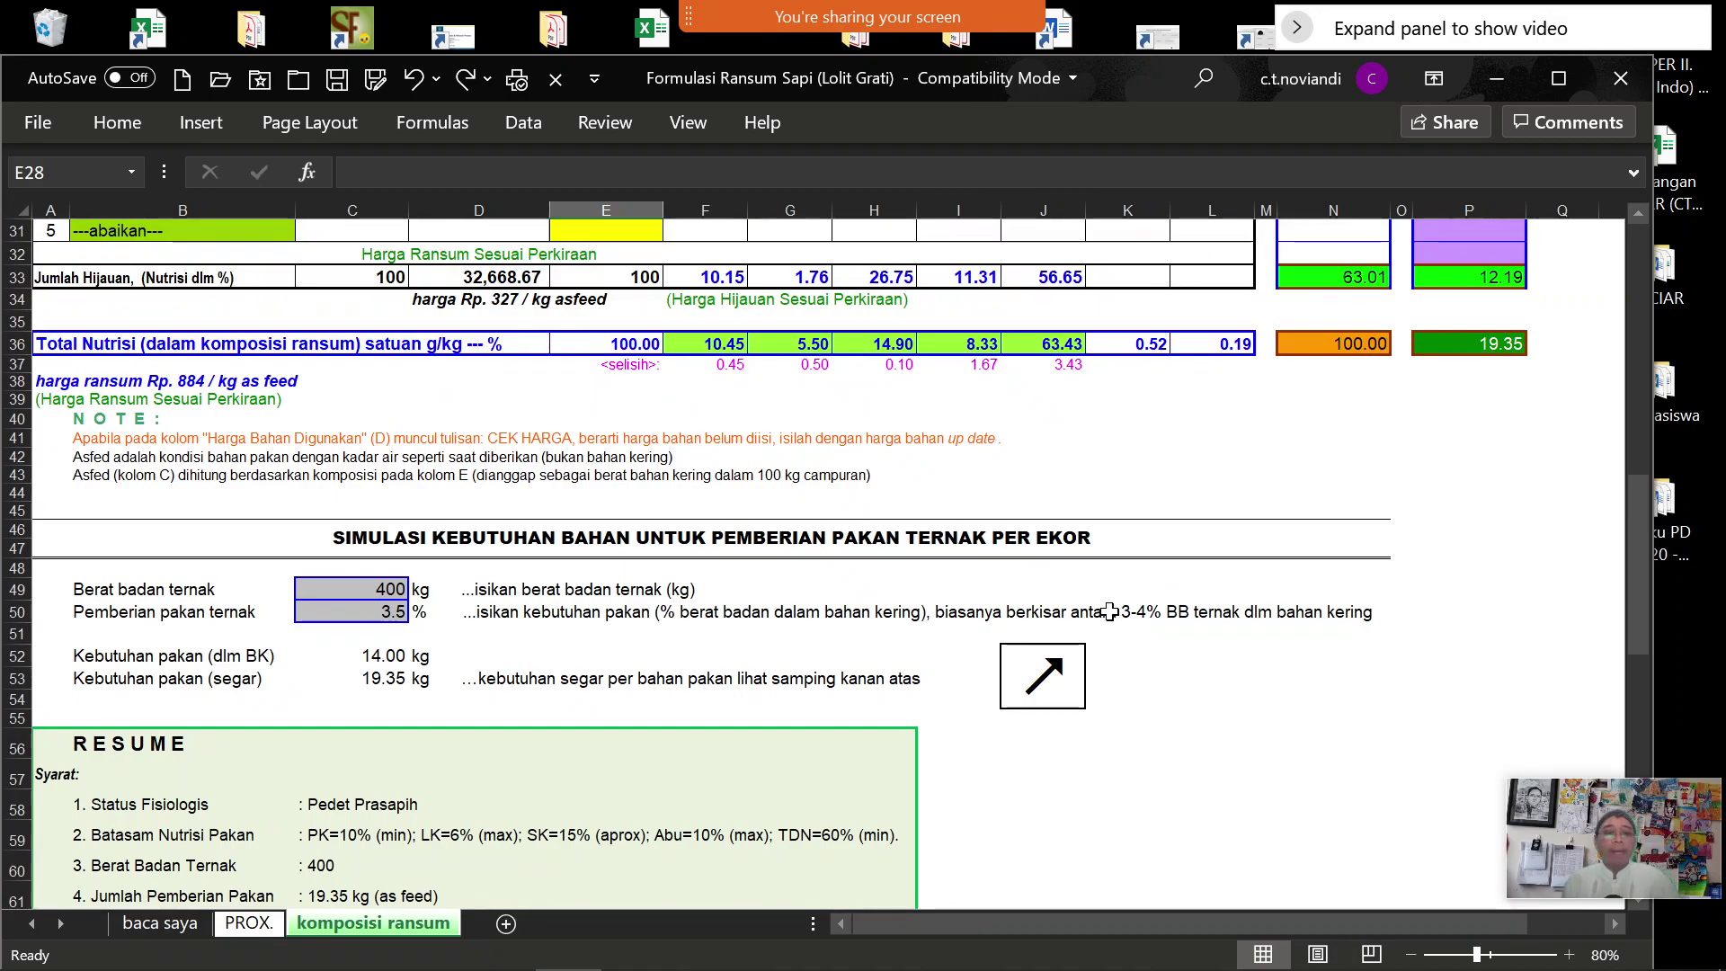
scroll(989, 651, "up", 5)
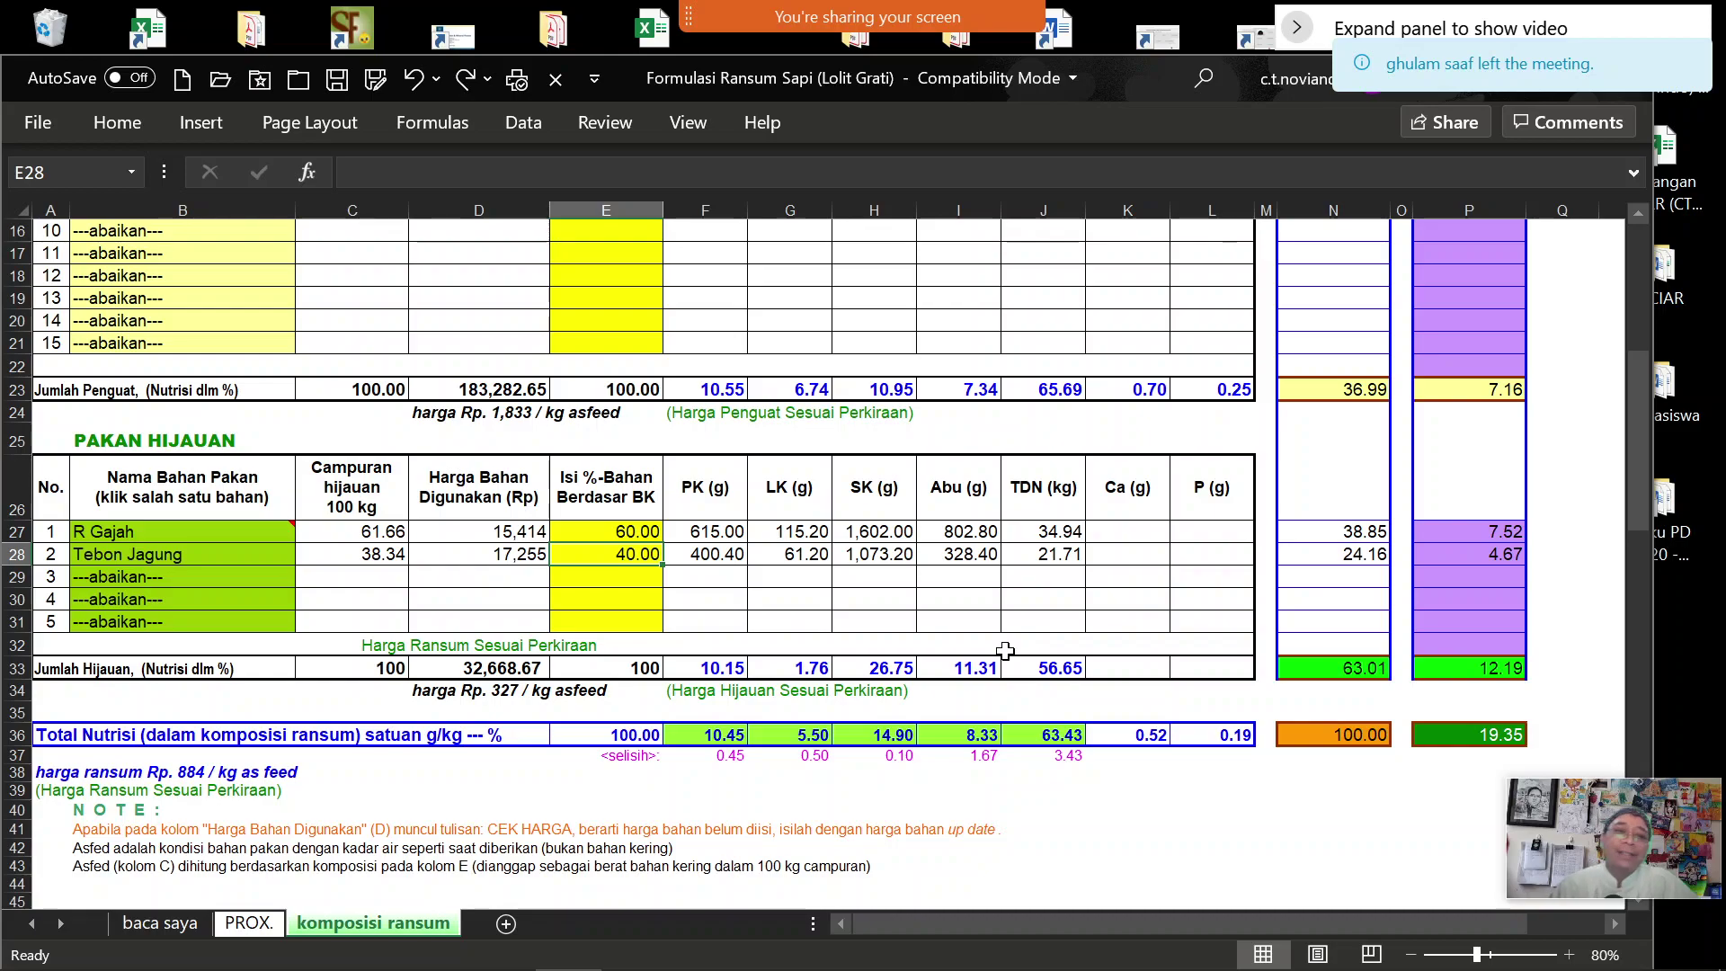
scroll(1005, 651, "up", 5)
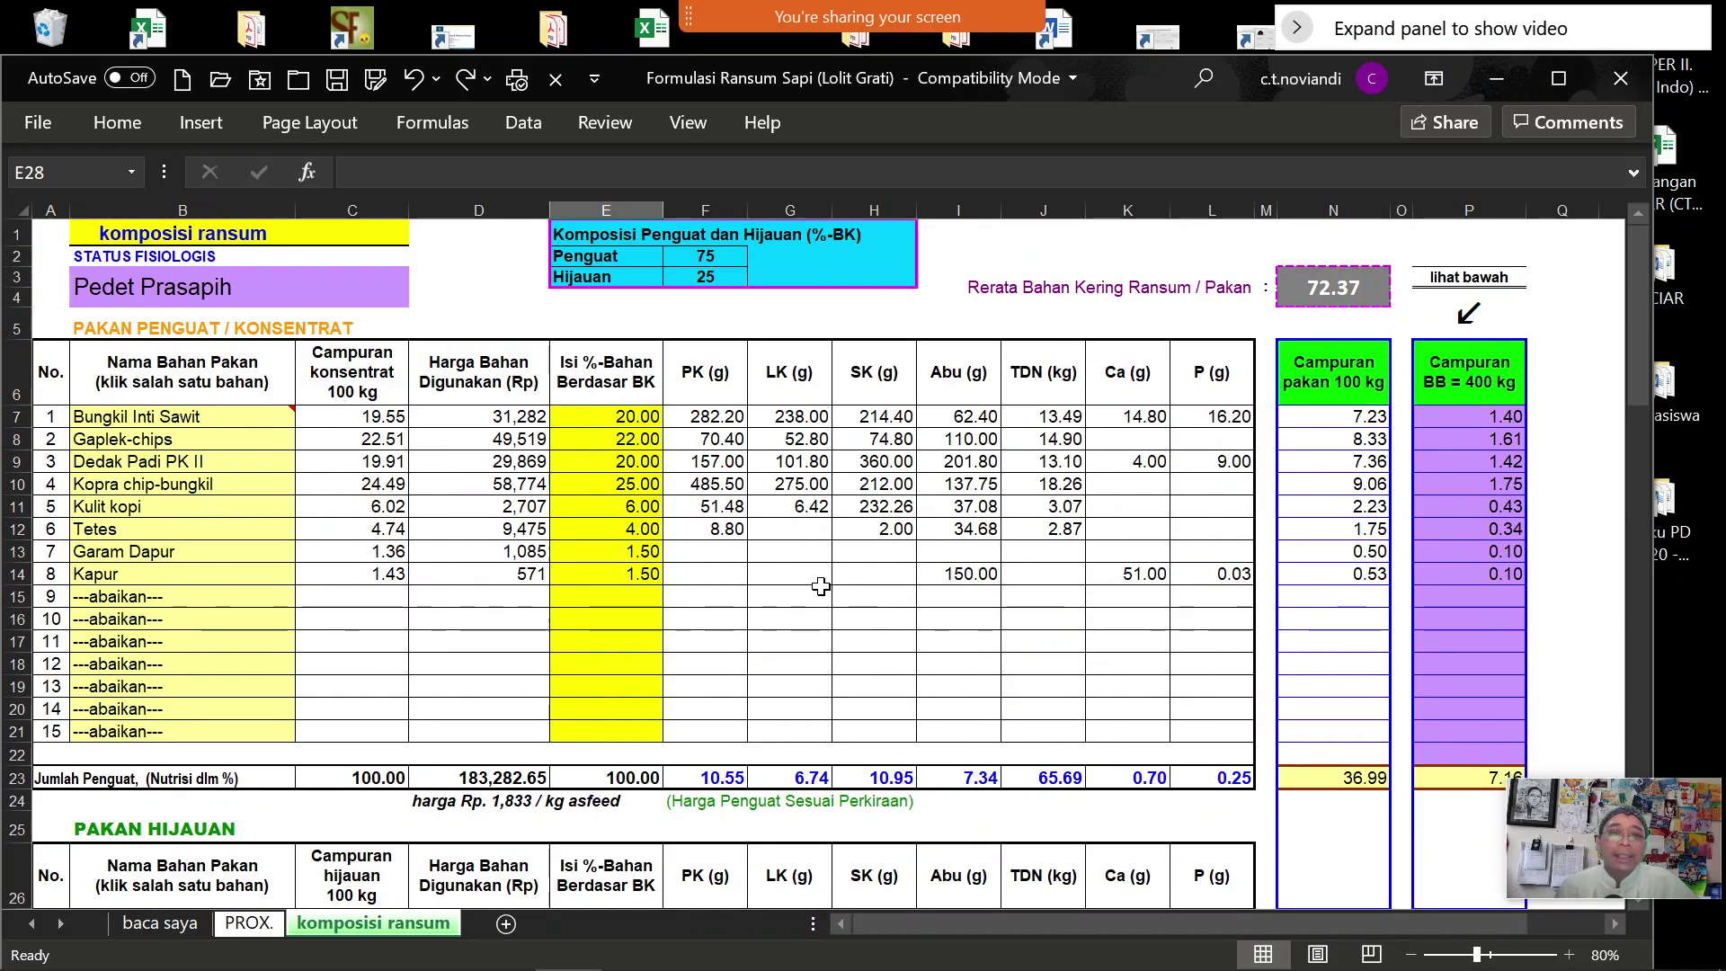
Select the eight concentrate percentages in E7:E14 and compare them with the forage table, total nutrients and feeding simulation
left_click_drag(628, 418, 611, 567)
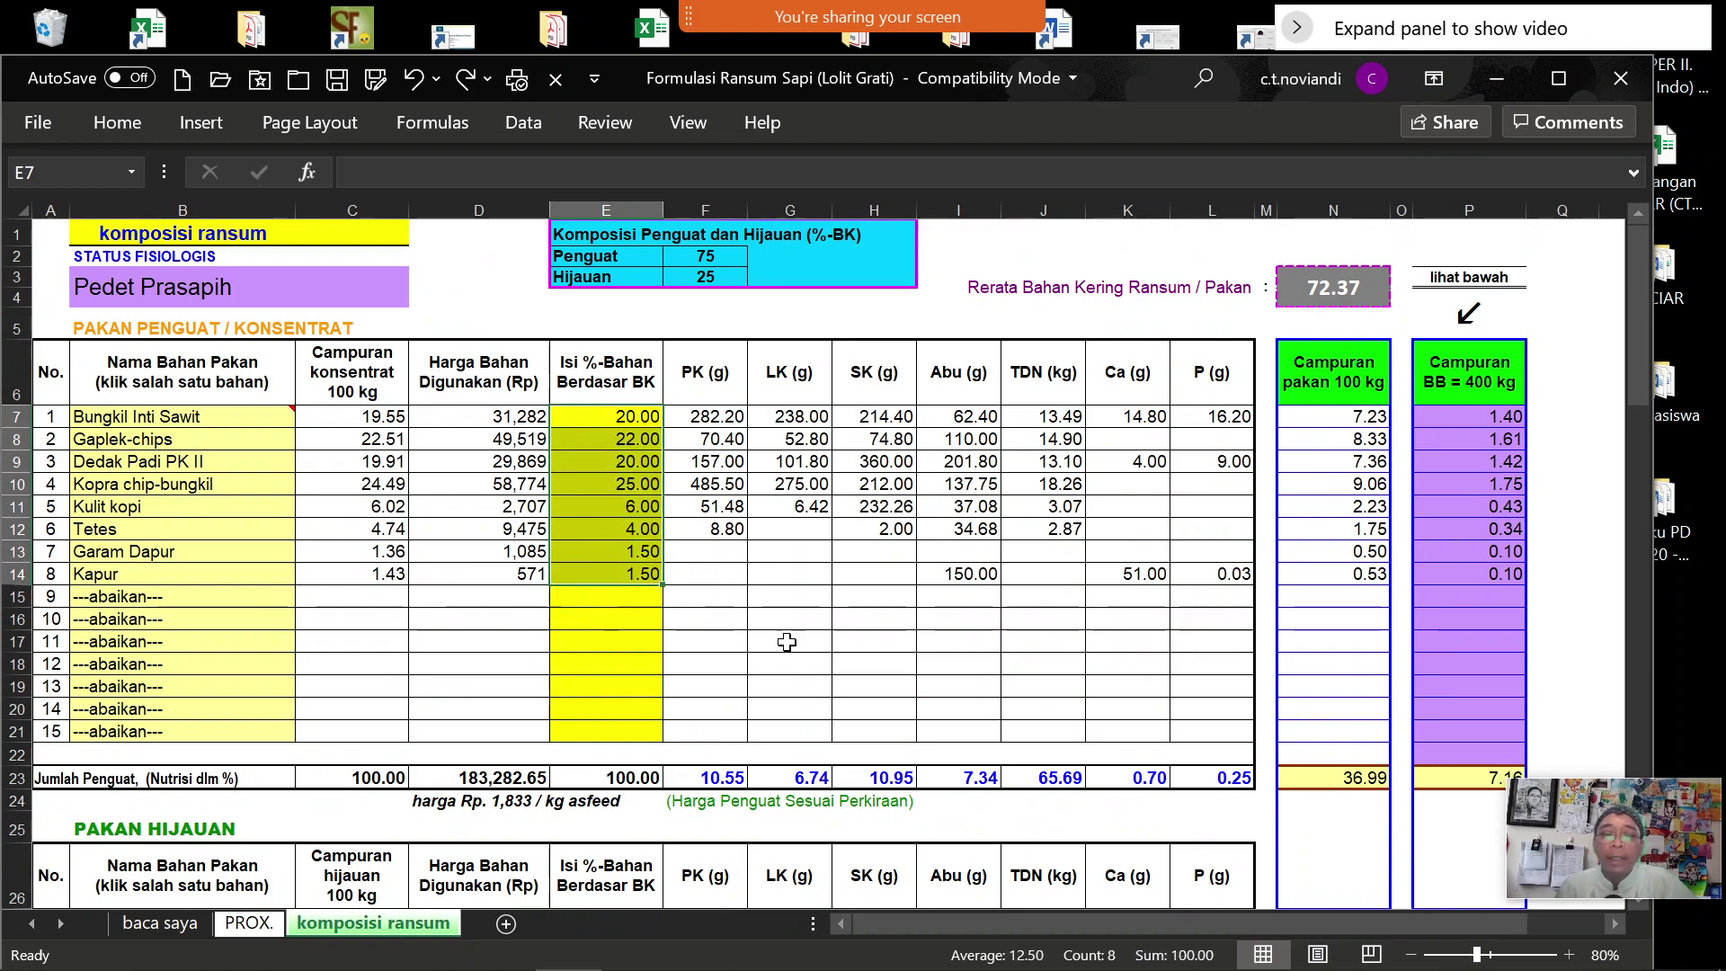
scroll(789, 645, "down", 5)
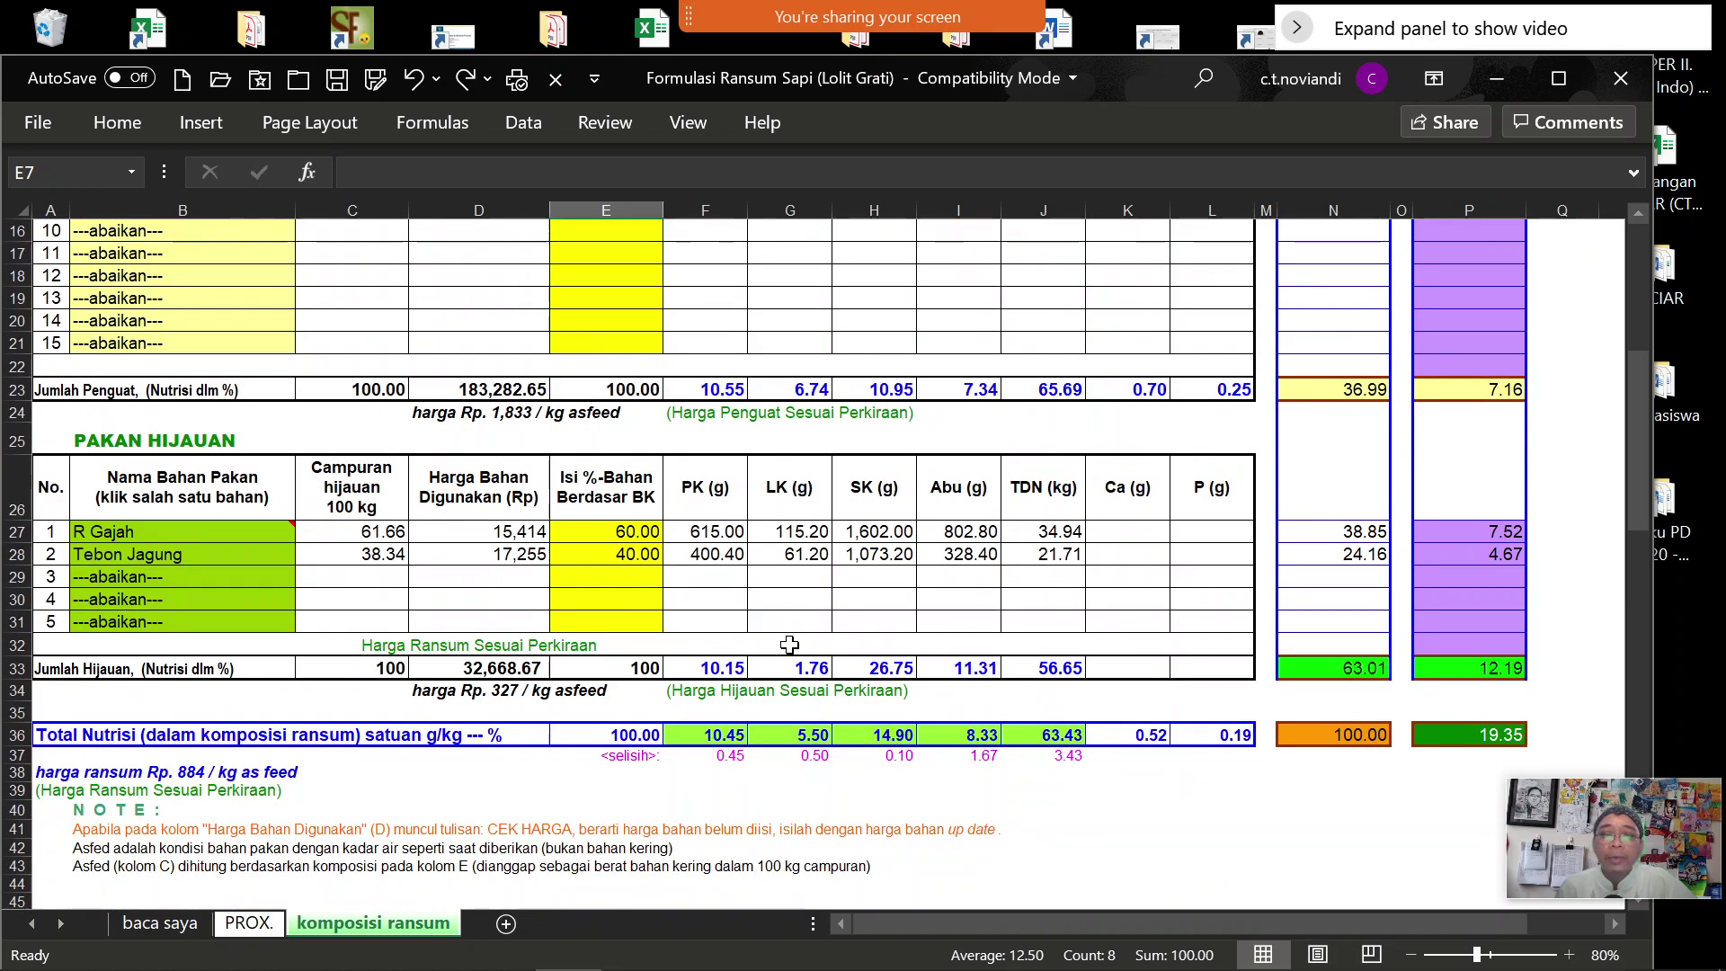
scroll(789, 645, "up", 5)
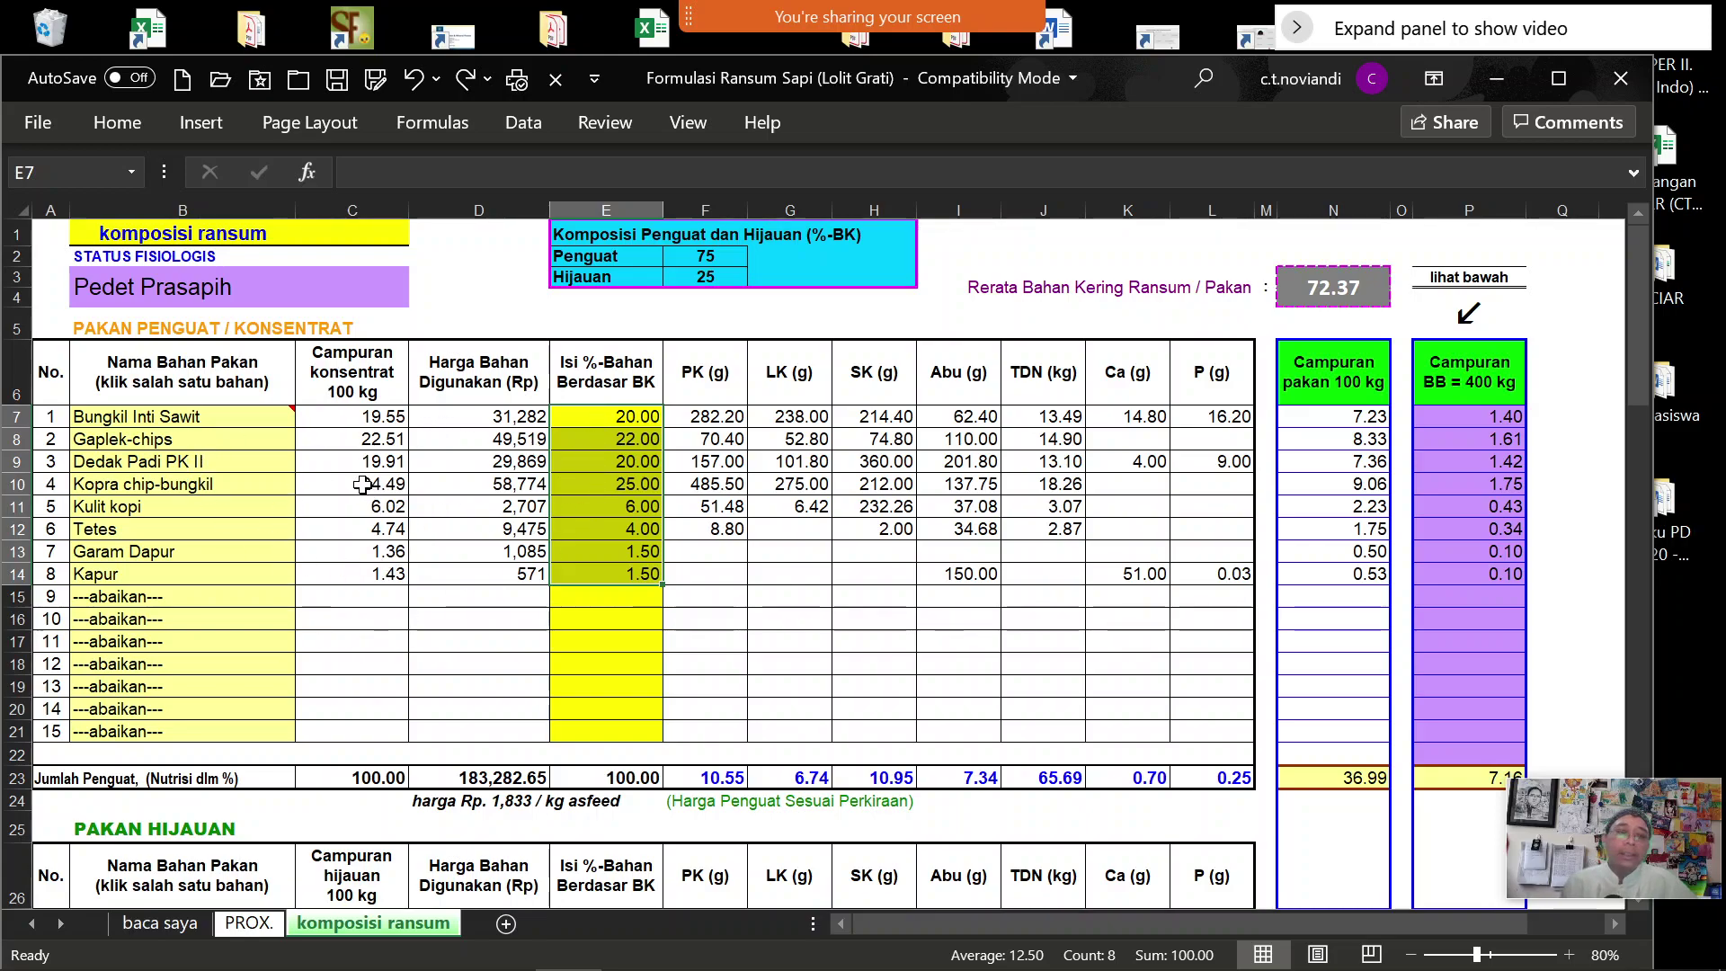
scroll(860, 494, "down", 6)
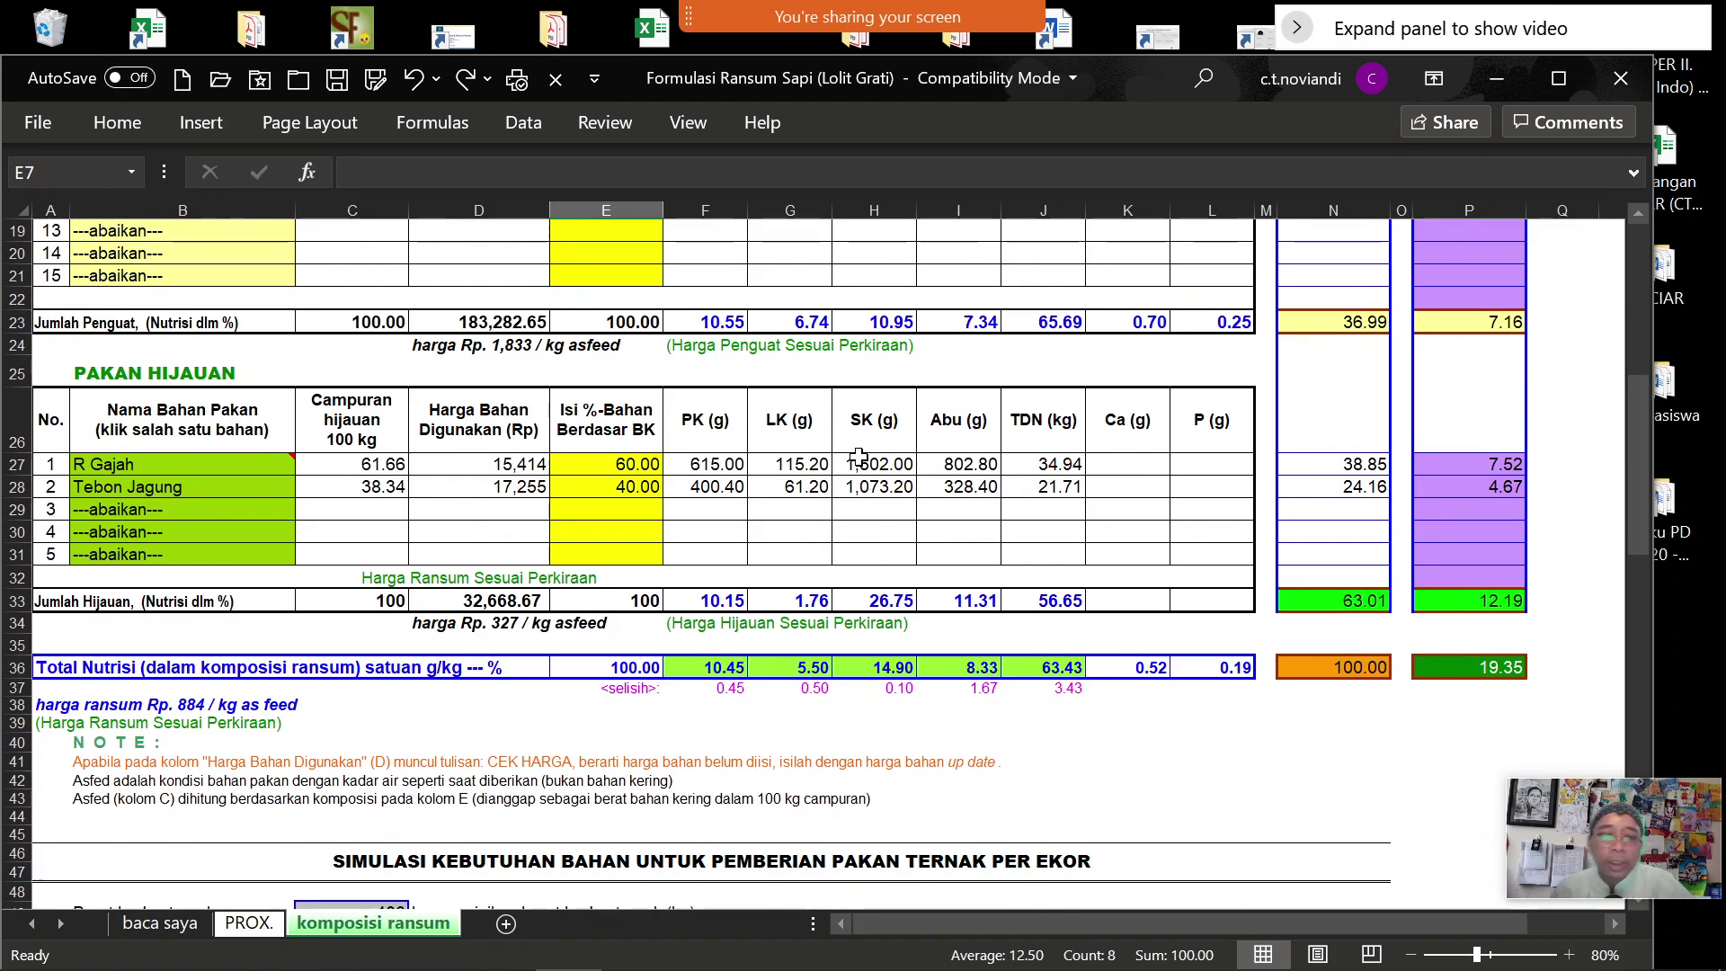
scroll(852, 497, "down", 5)
scroll(813, 513, "down", 1)
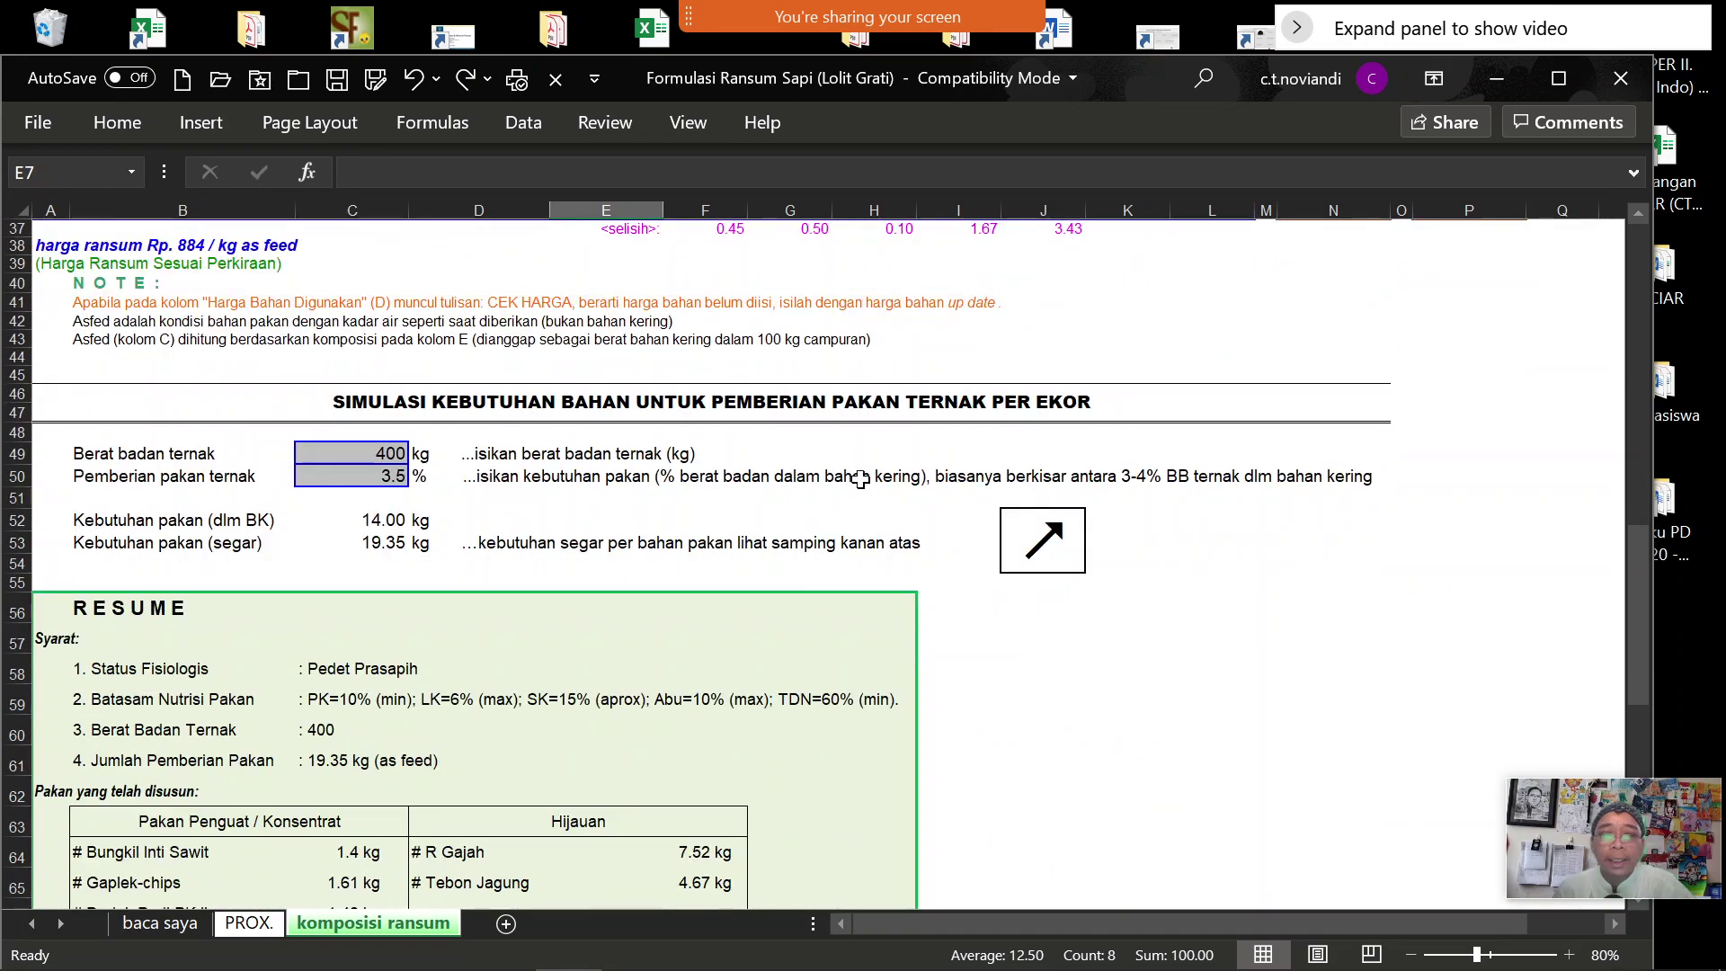
Close the Formulasi Ransum Sapi workbook without saving and open the More beef least-cost ration workbook from the desktop
left_click(1620, 84)
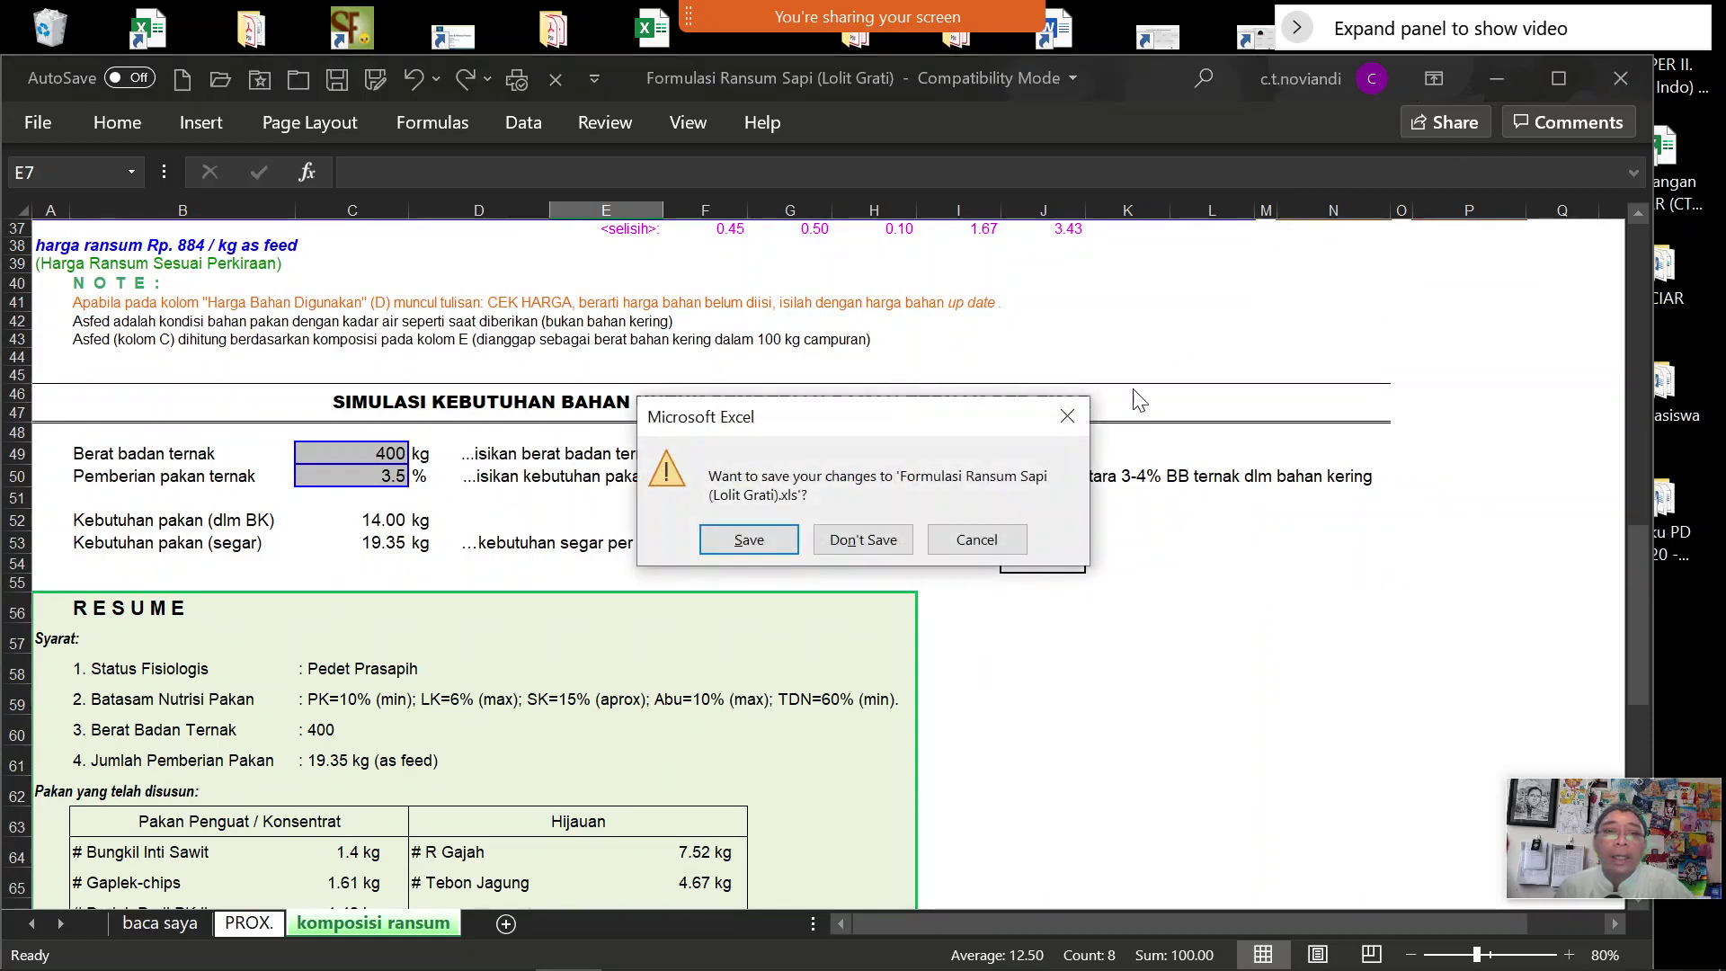
left_click(864, 539)
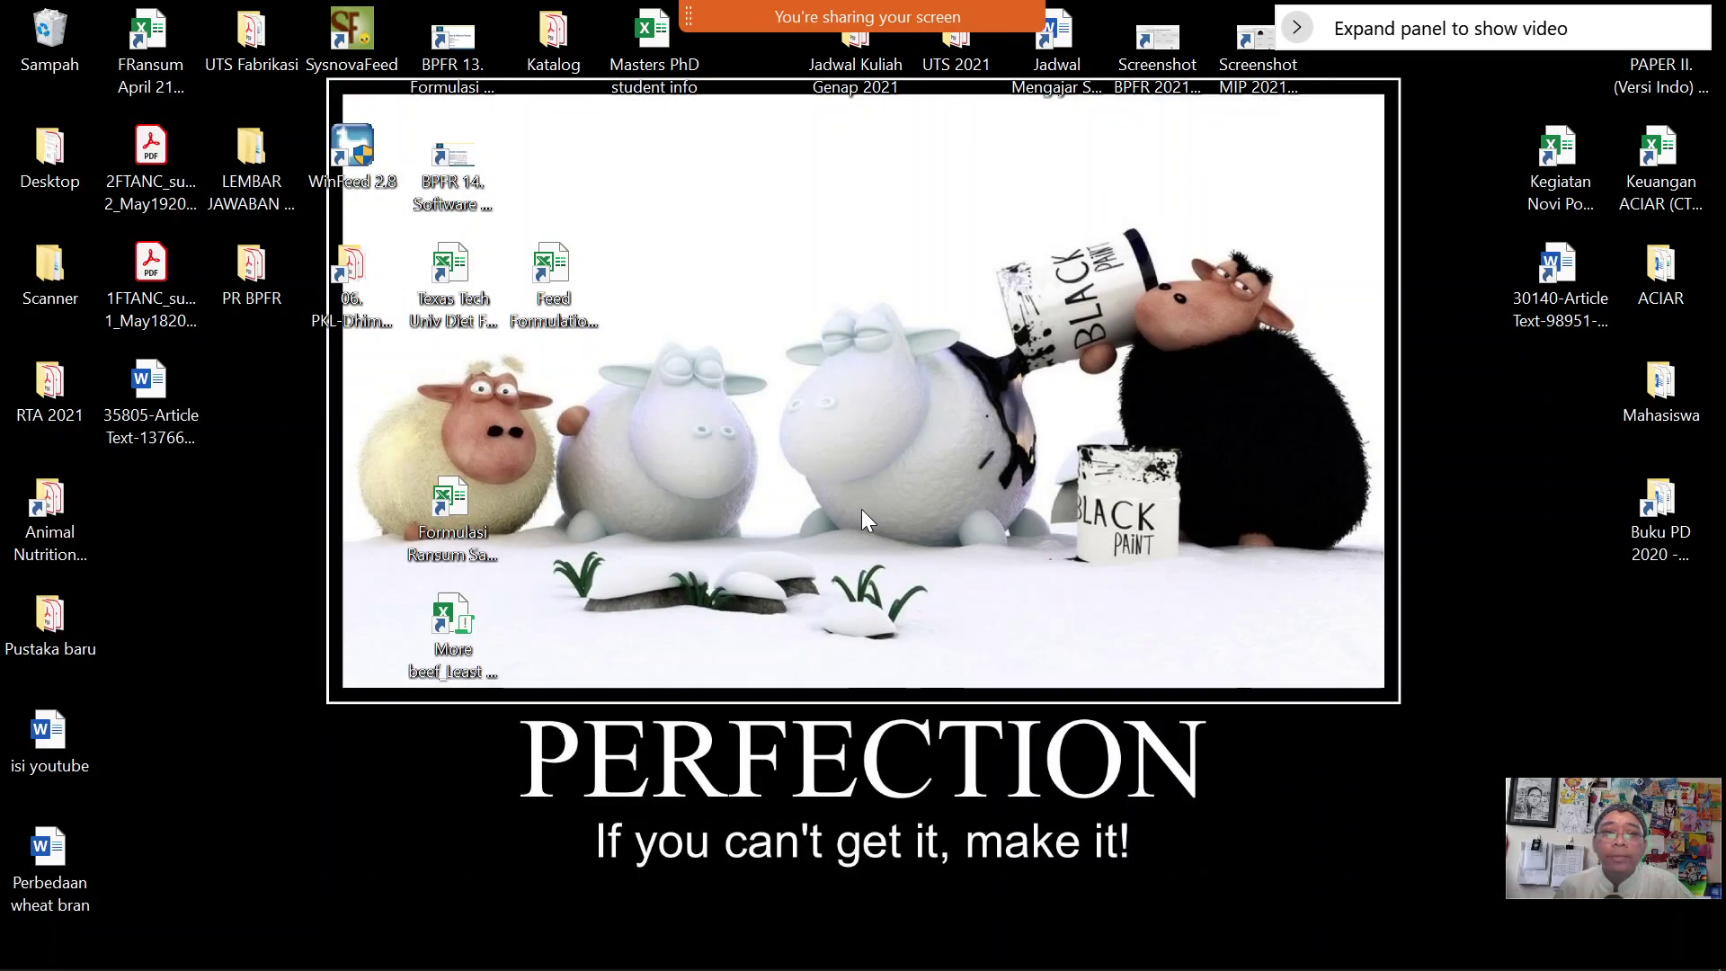
double_click(452, 629)
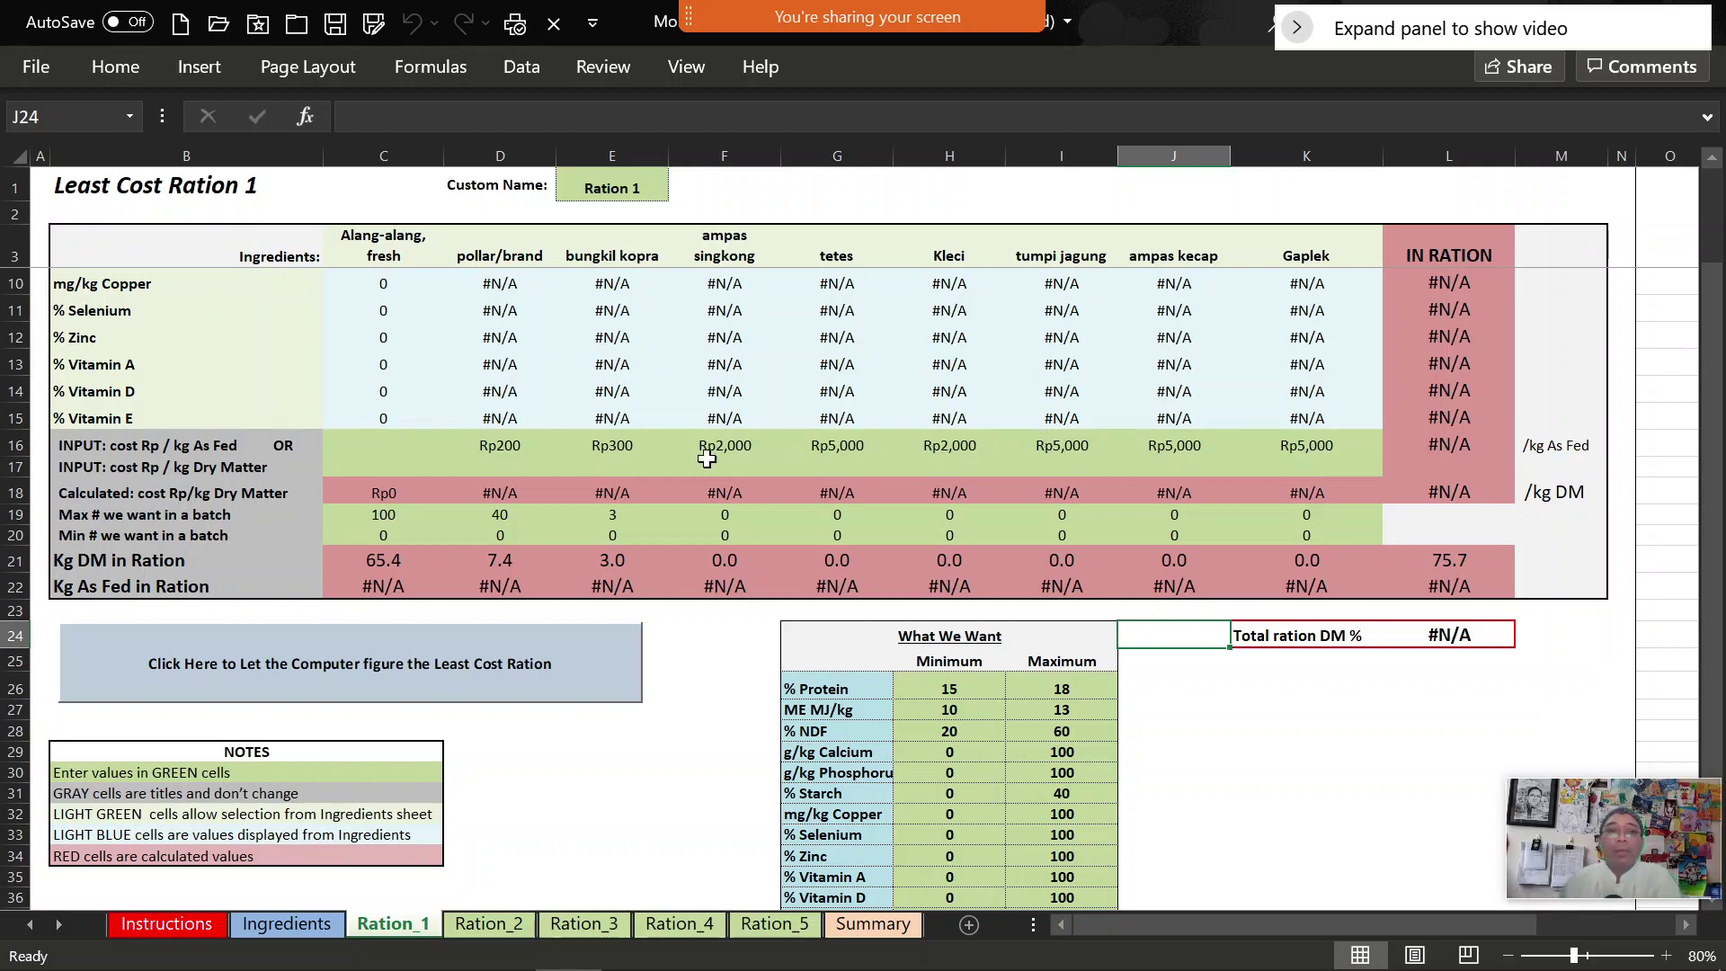
scroll(618, 489, "up", 2)
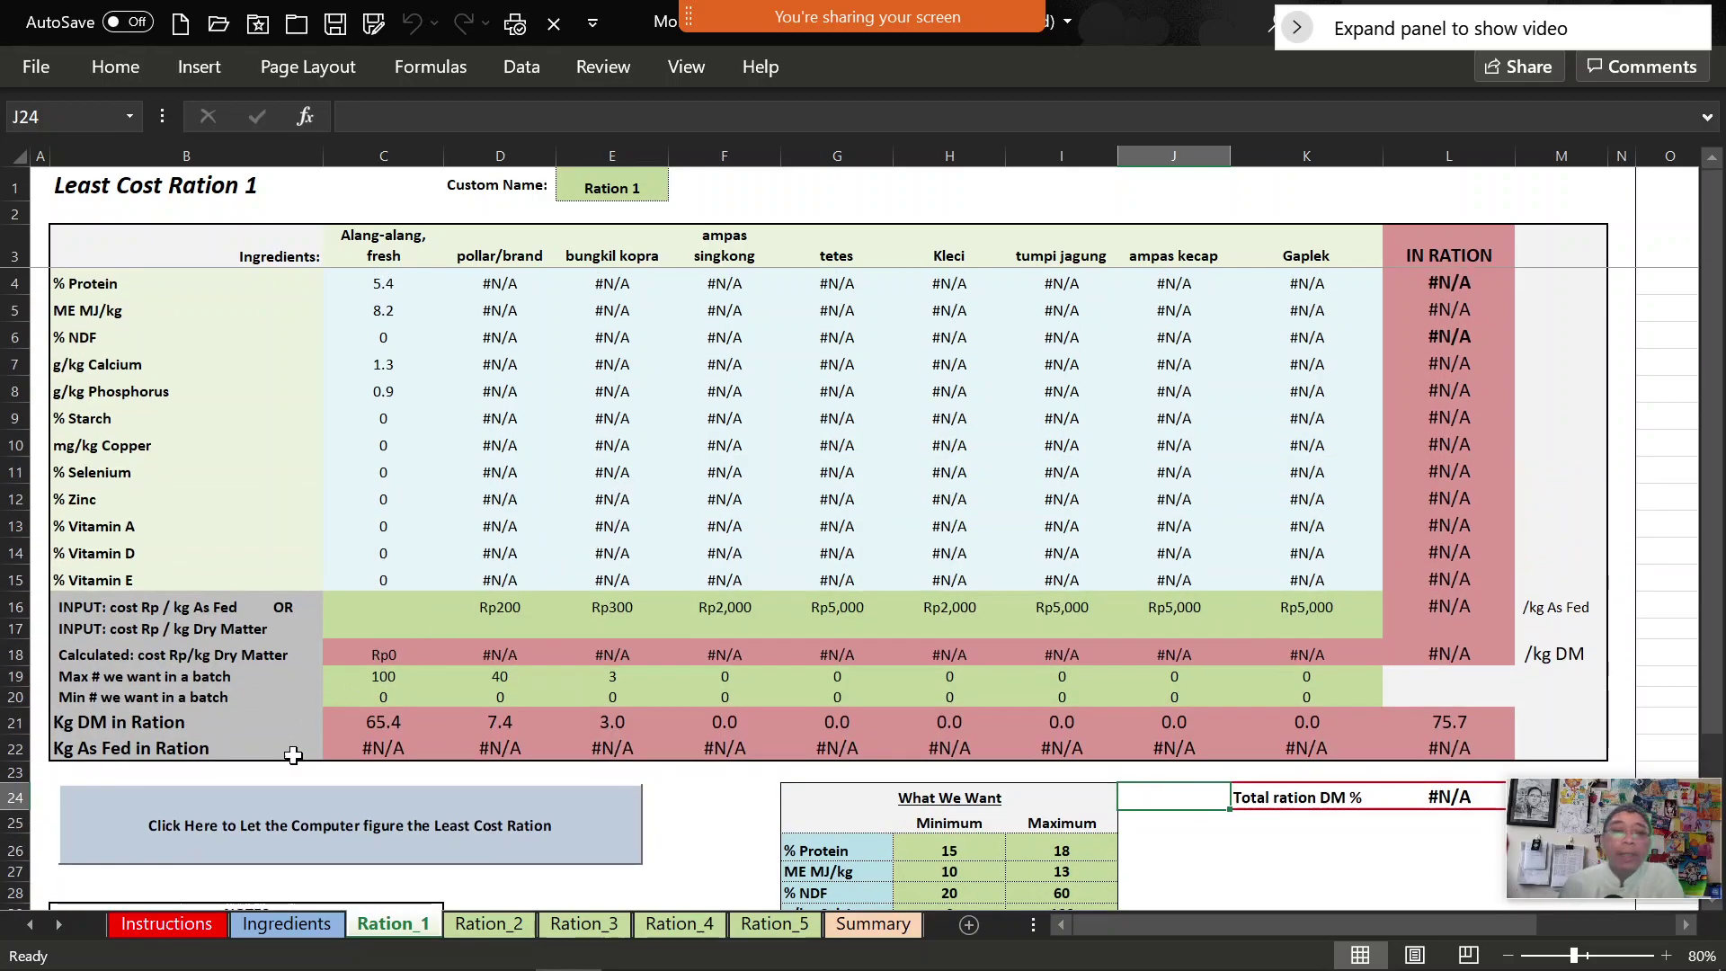
Read through the Instructions sheet of the Least Cost Ration Calculator
left_click(166, 923)
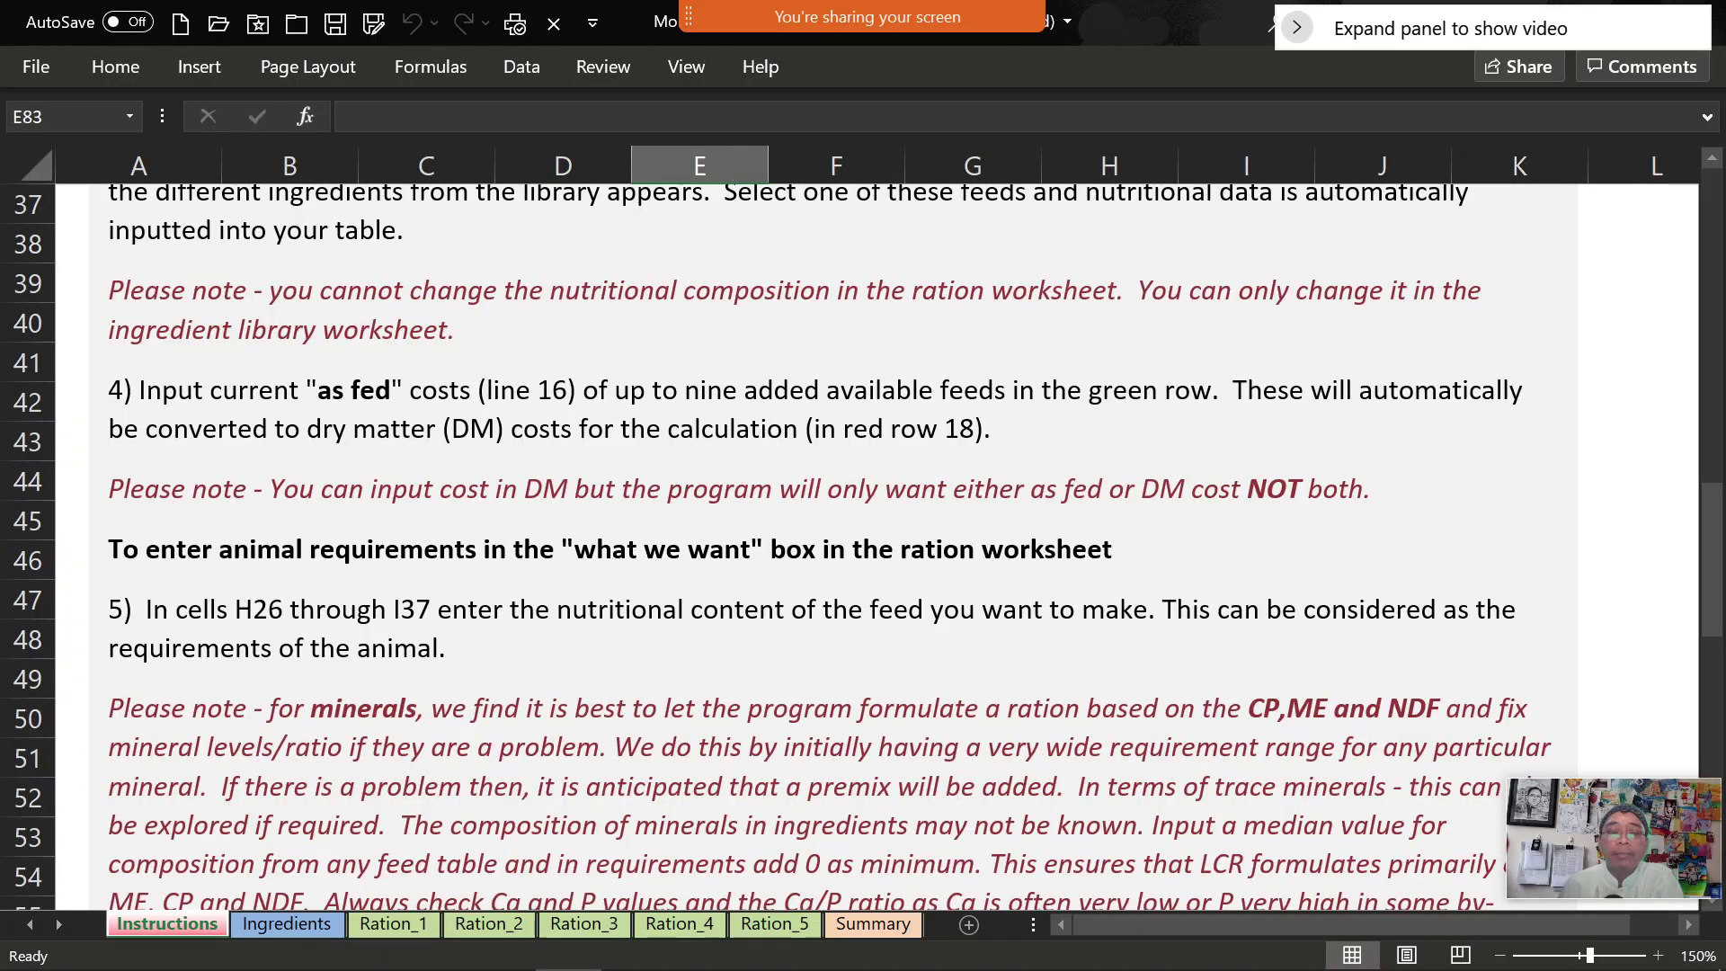
scroll(862, 540, "up", 12)
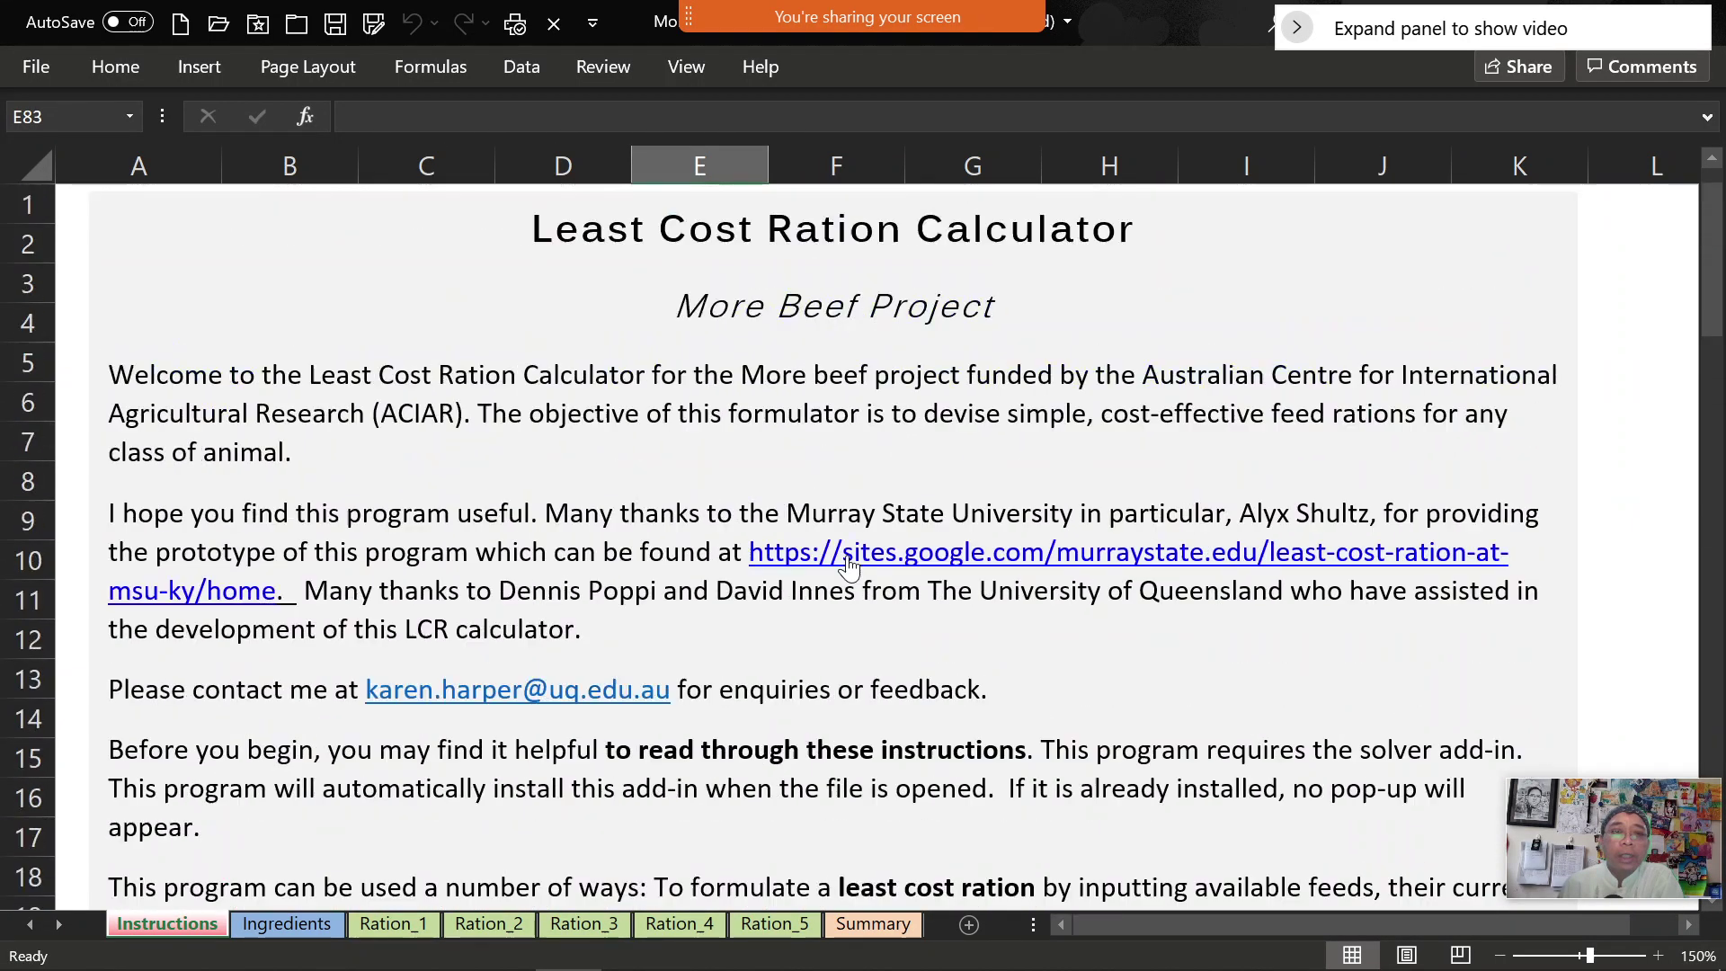
scroll(863, 539, "down", 13)
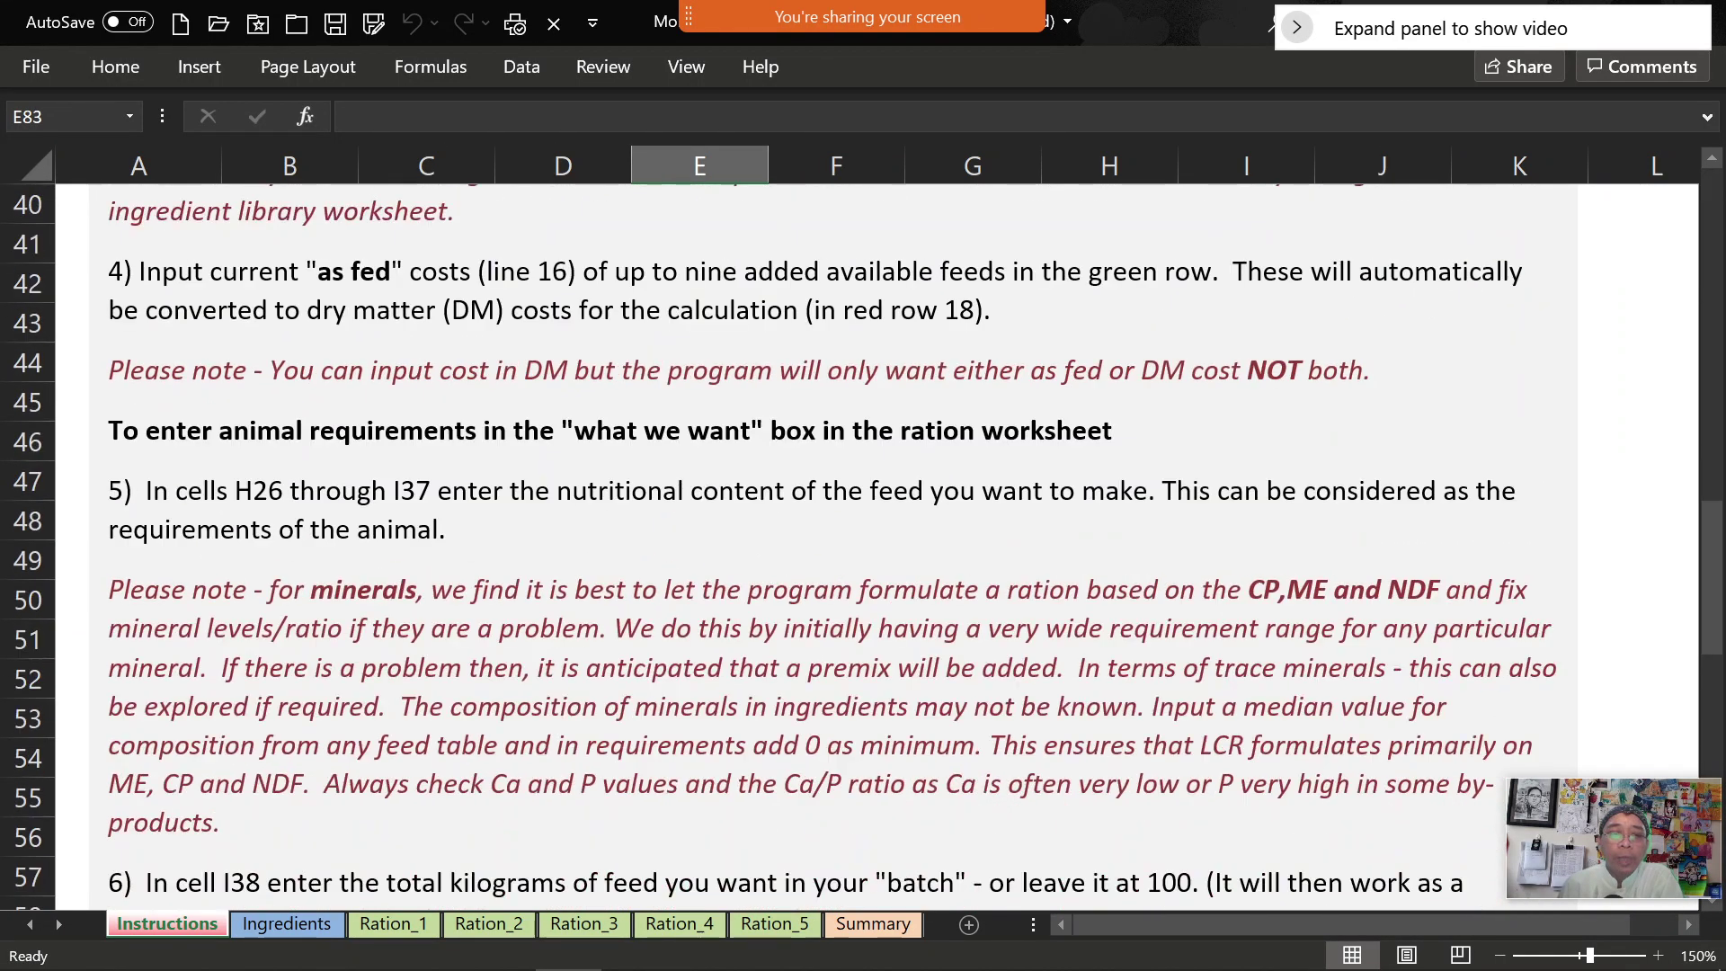
Examine the Ingredients sheet, including the selenium column's units and the list of available feeds
left_click(322, 924)
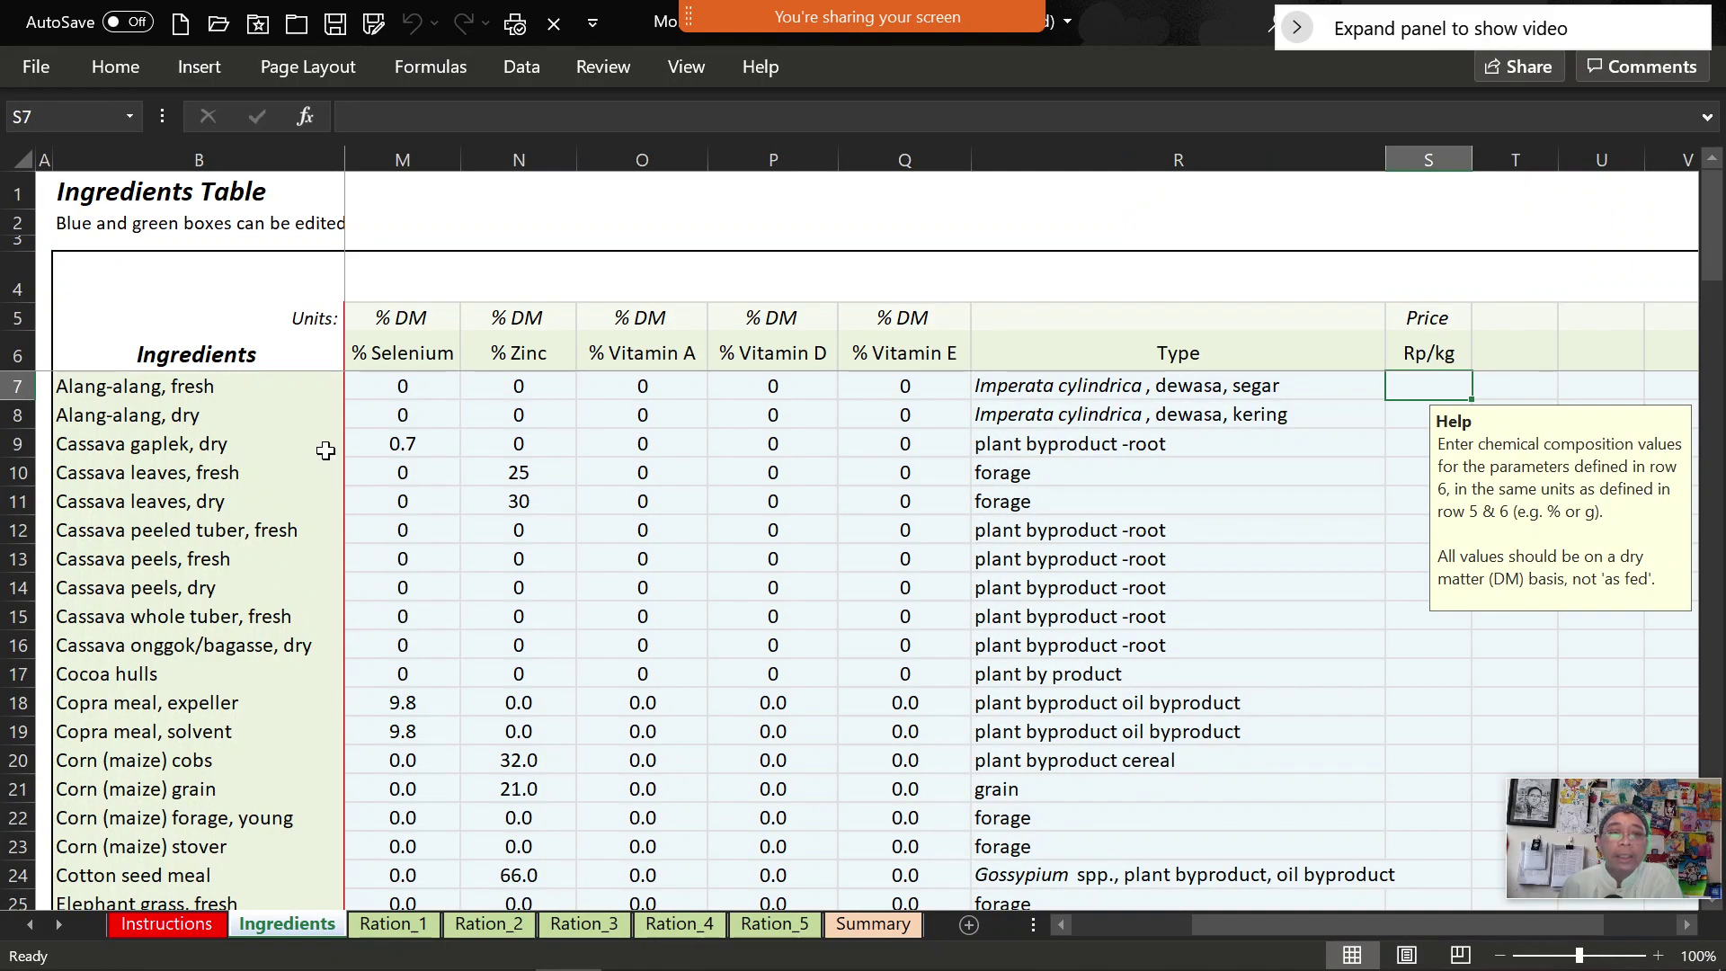
left_click(416, 316)
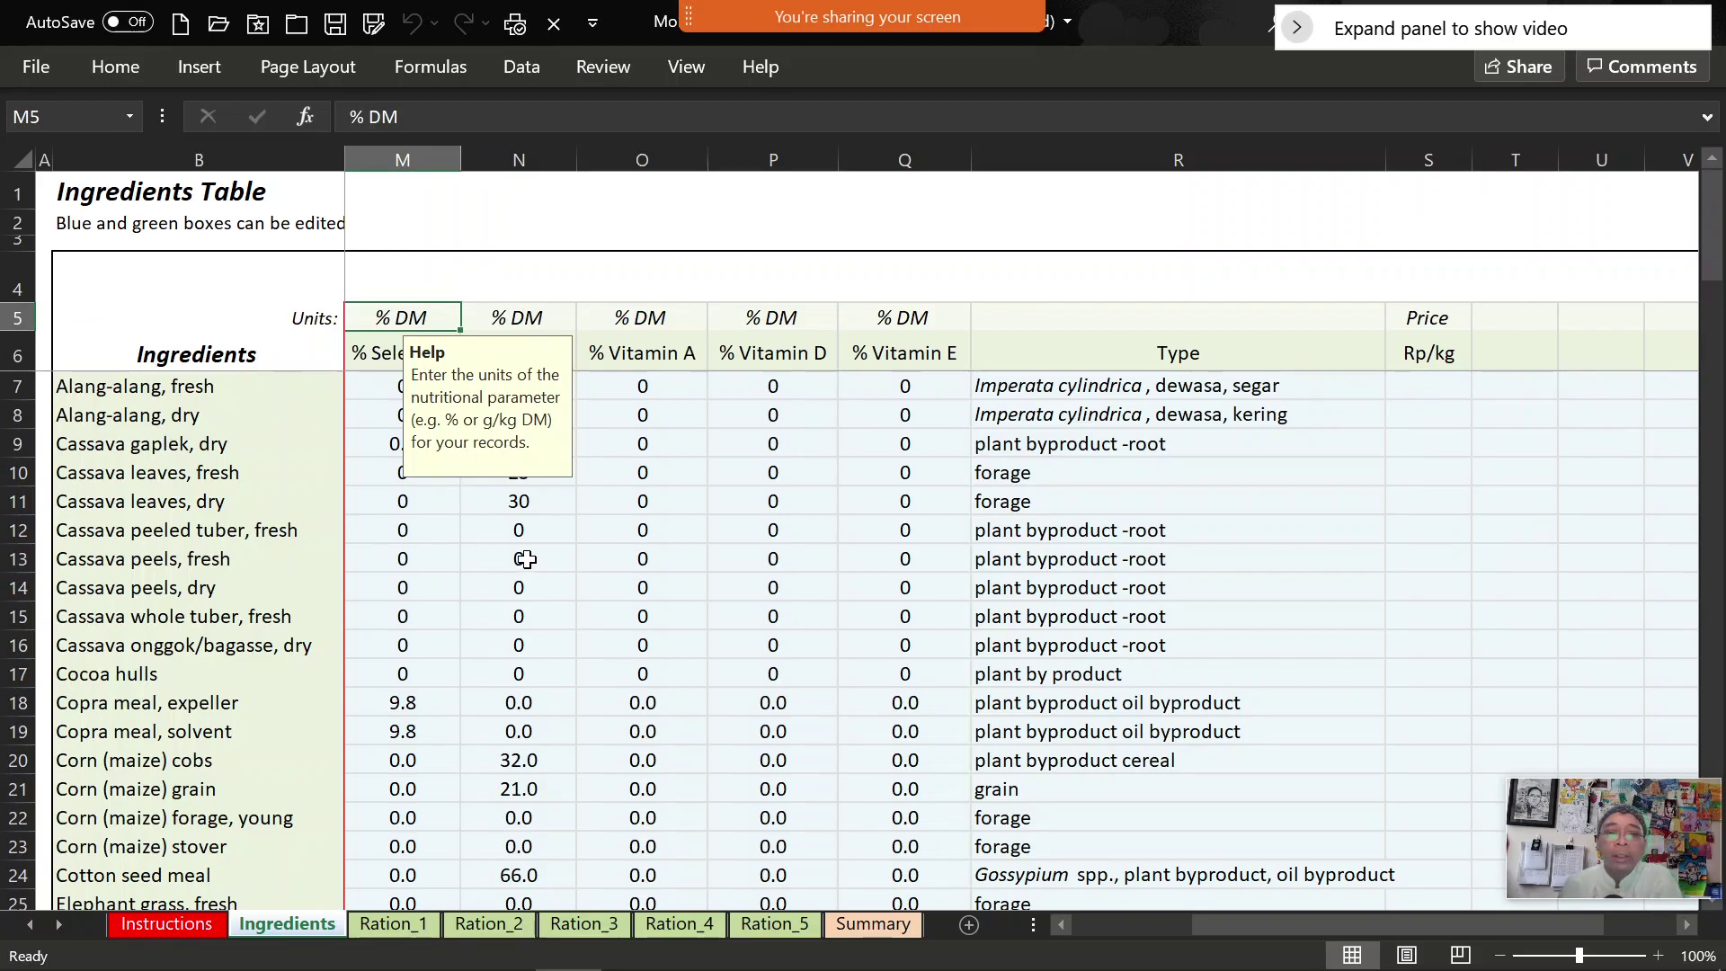
scroll(537, 537, "down", 1)
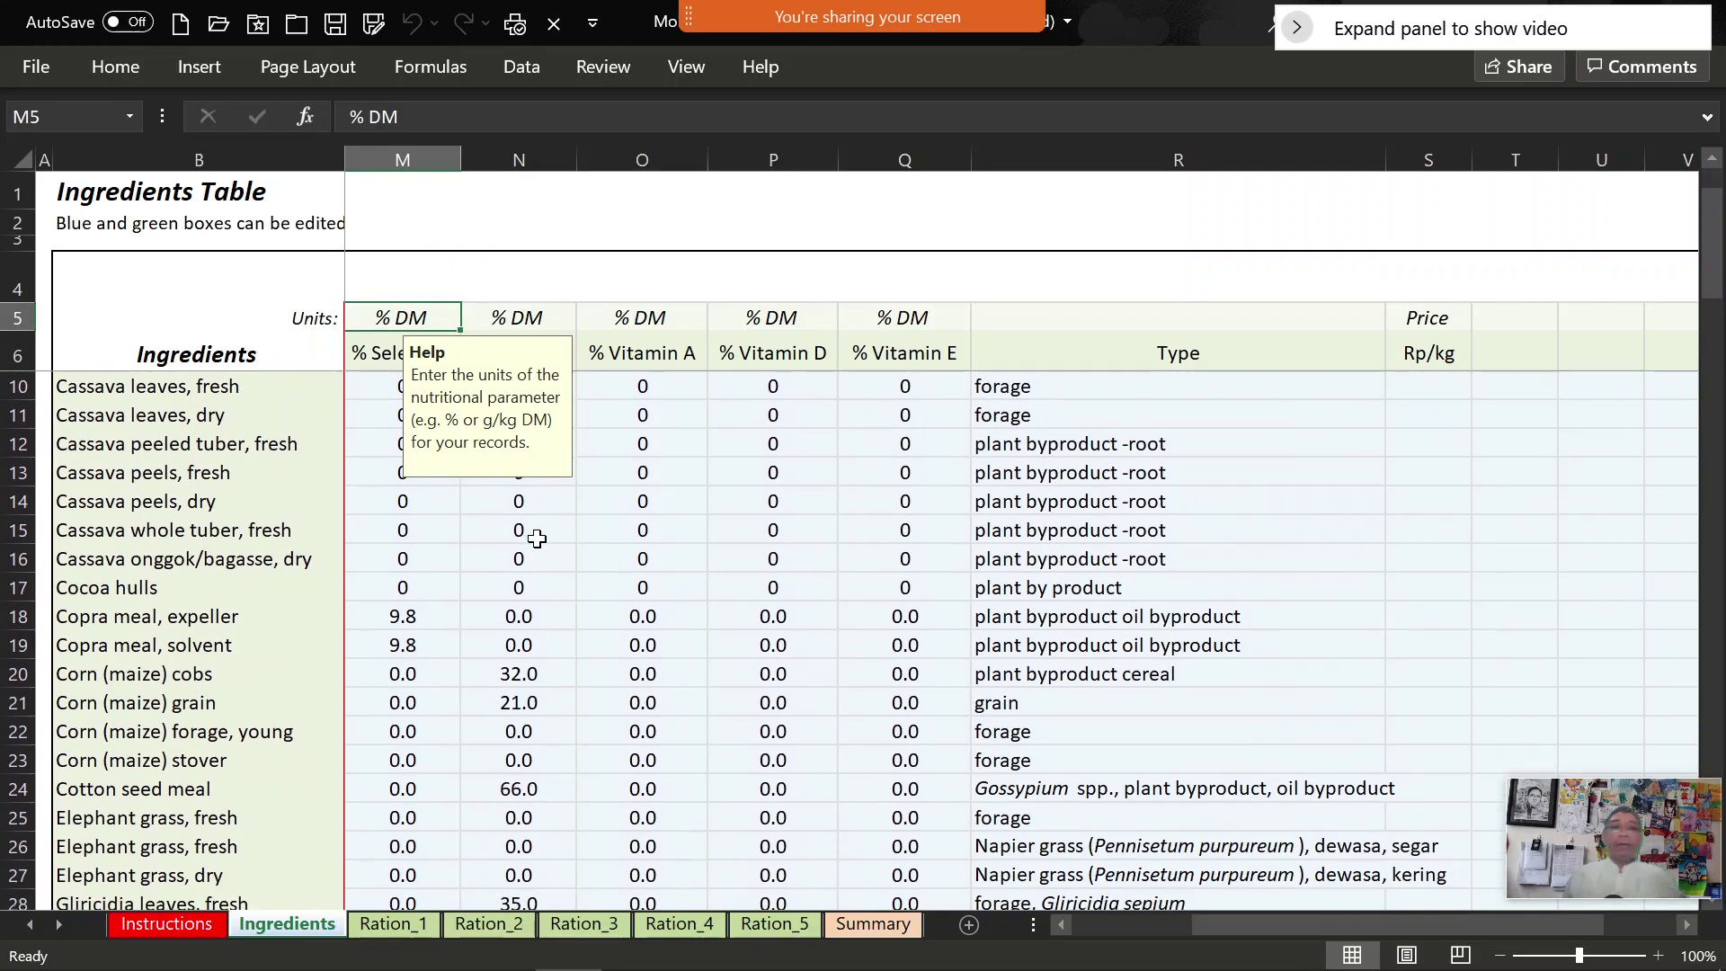
scroll(536, 537, "down", 3)
scroll(536, 537, "down", 3)
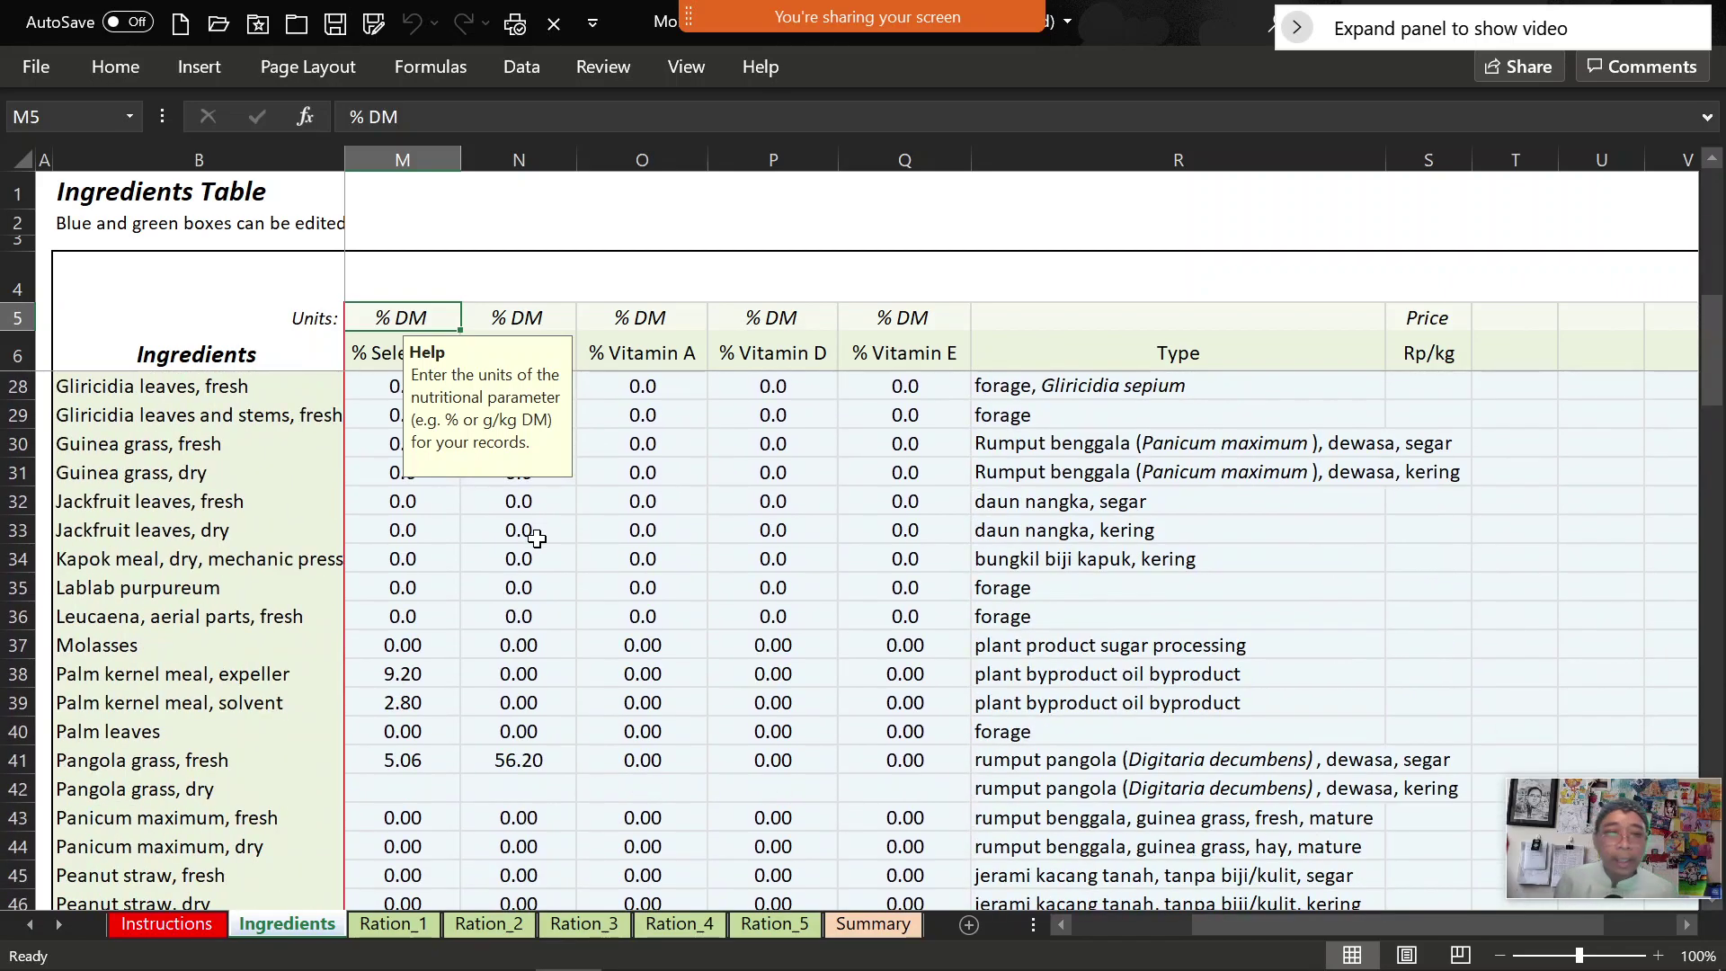
On the Ration_1 sheet, select the minimum and maximum nutrient targets in H26:I37 to examine the What We Want box
left_click(396, 925)
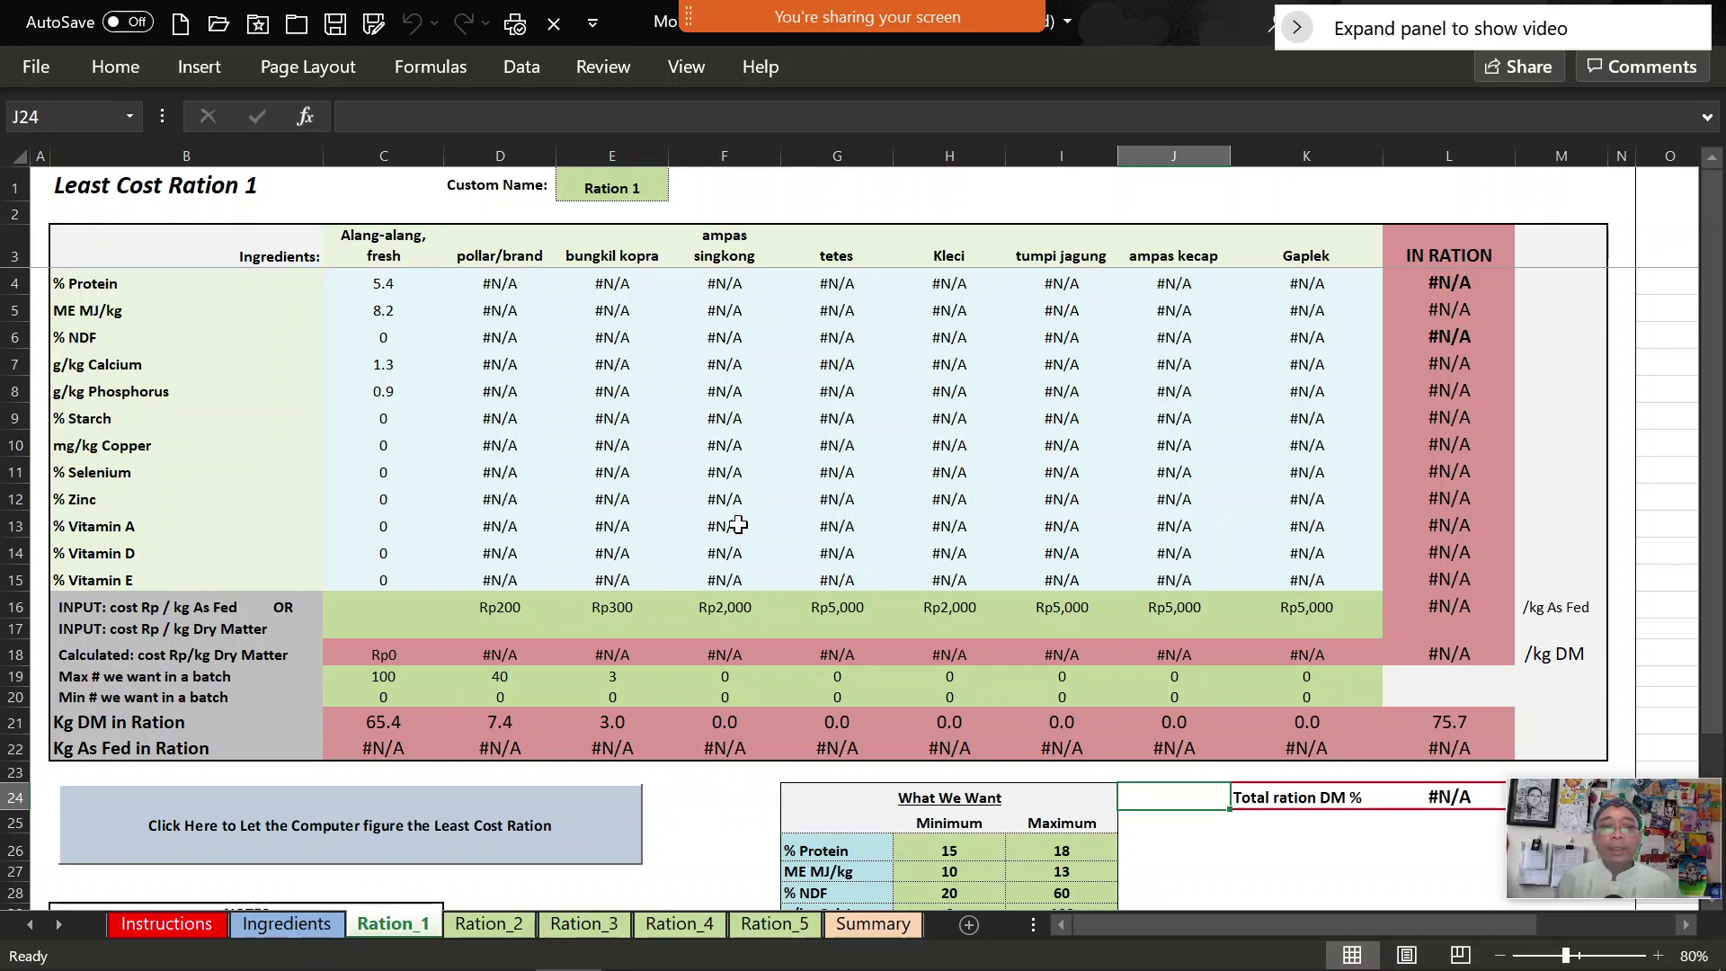
scroll(737, 525, "down", 2)
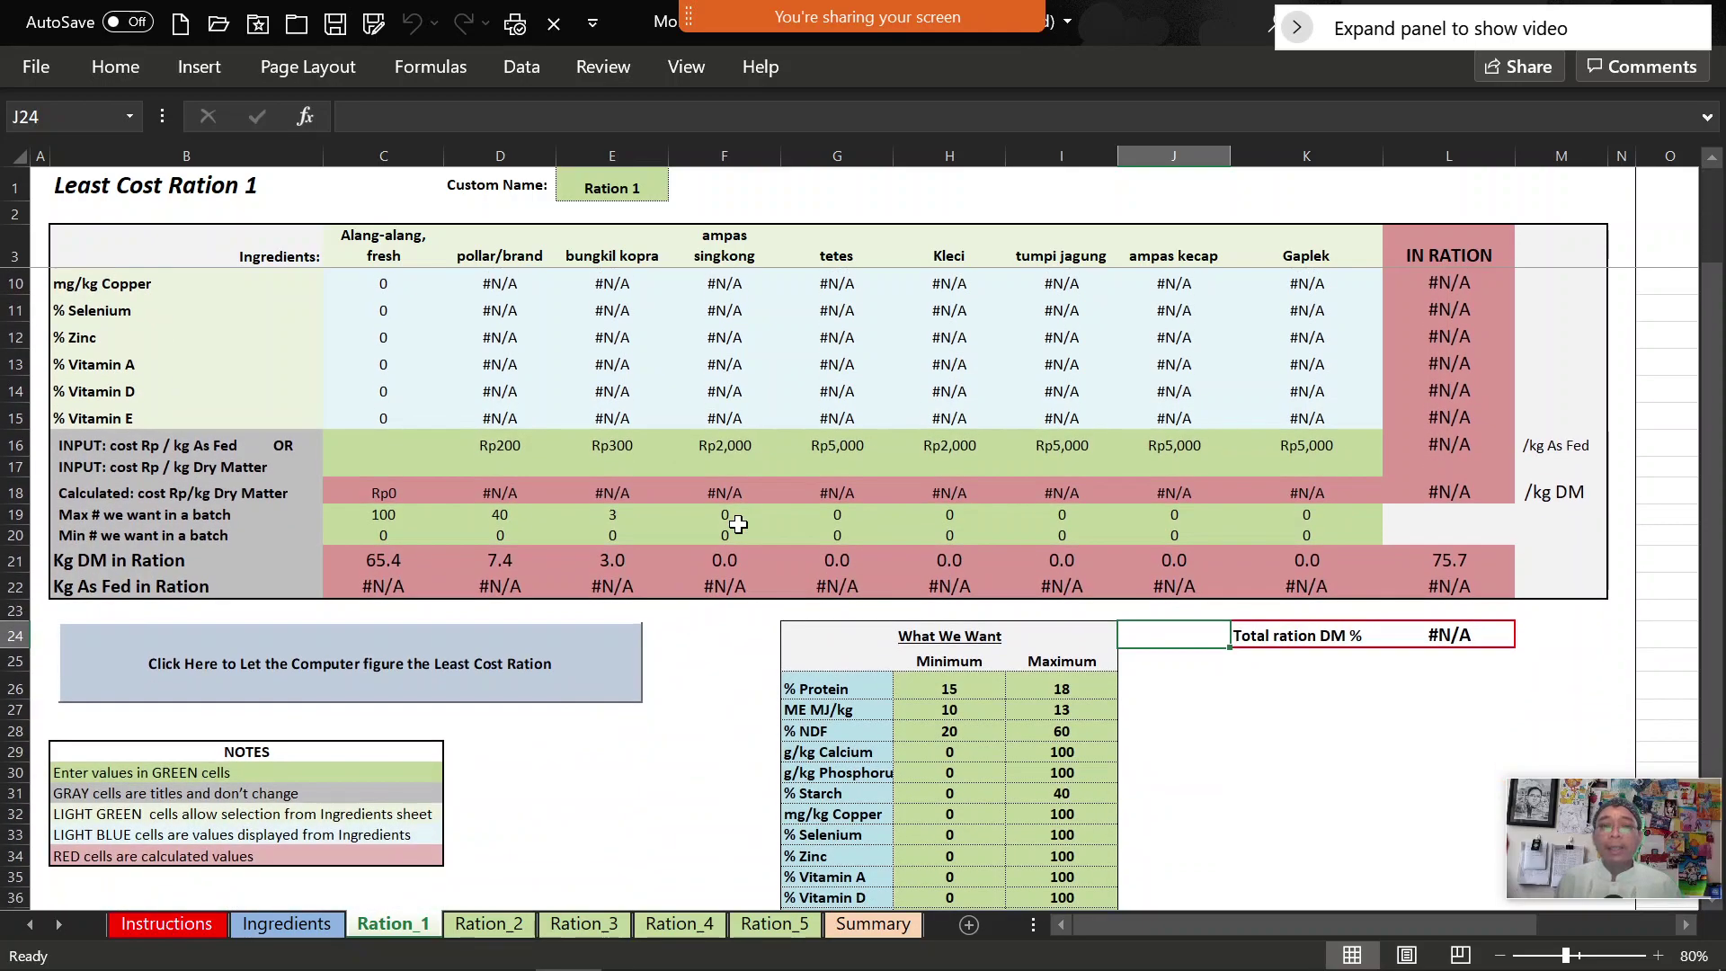
scroll(738, 525, "down", 1)
left_click_drag(937, 603, 1038, 764)
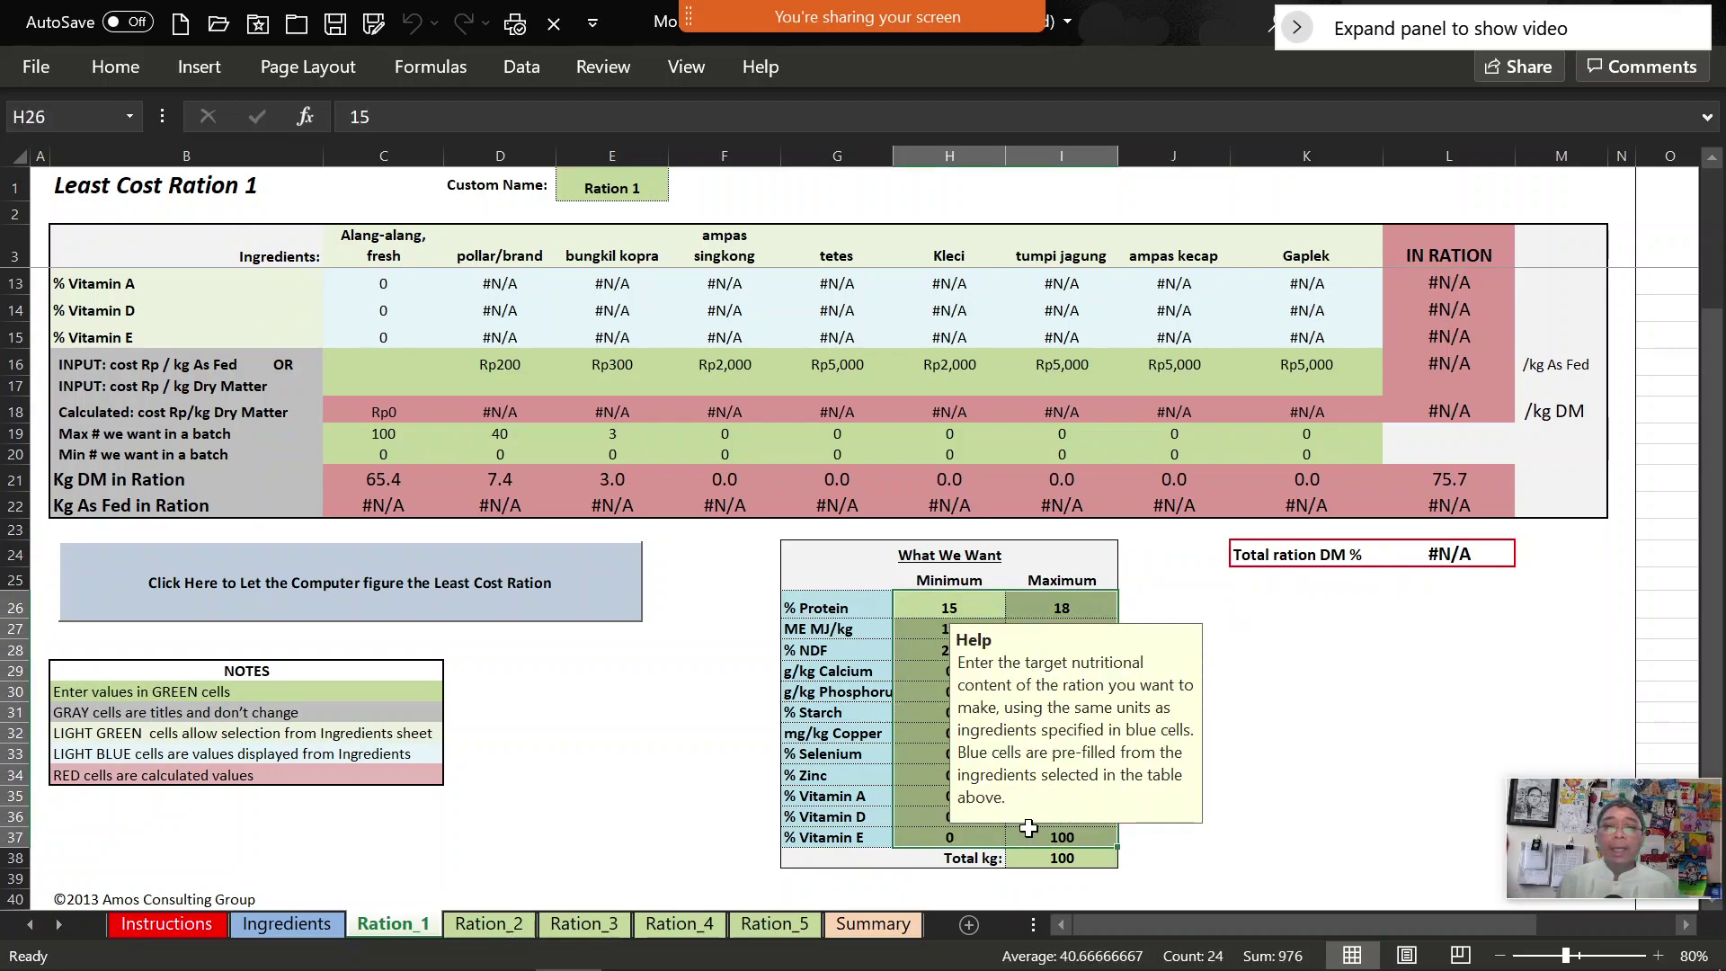
scroll(1319, 635, "down", 2)
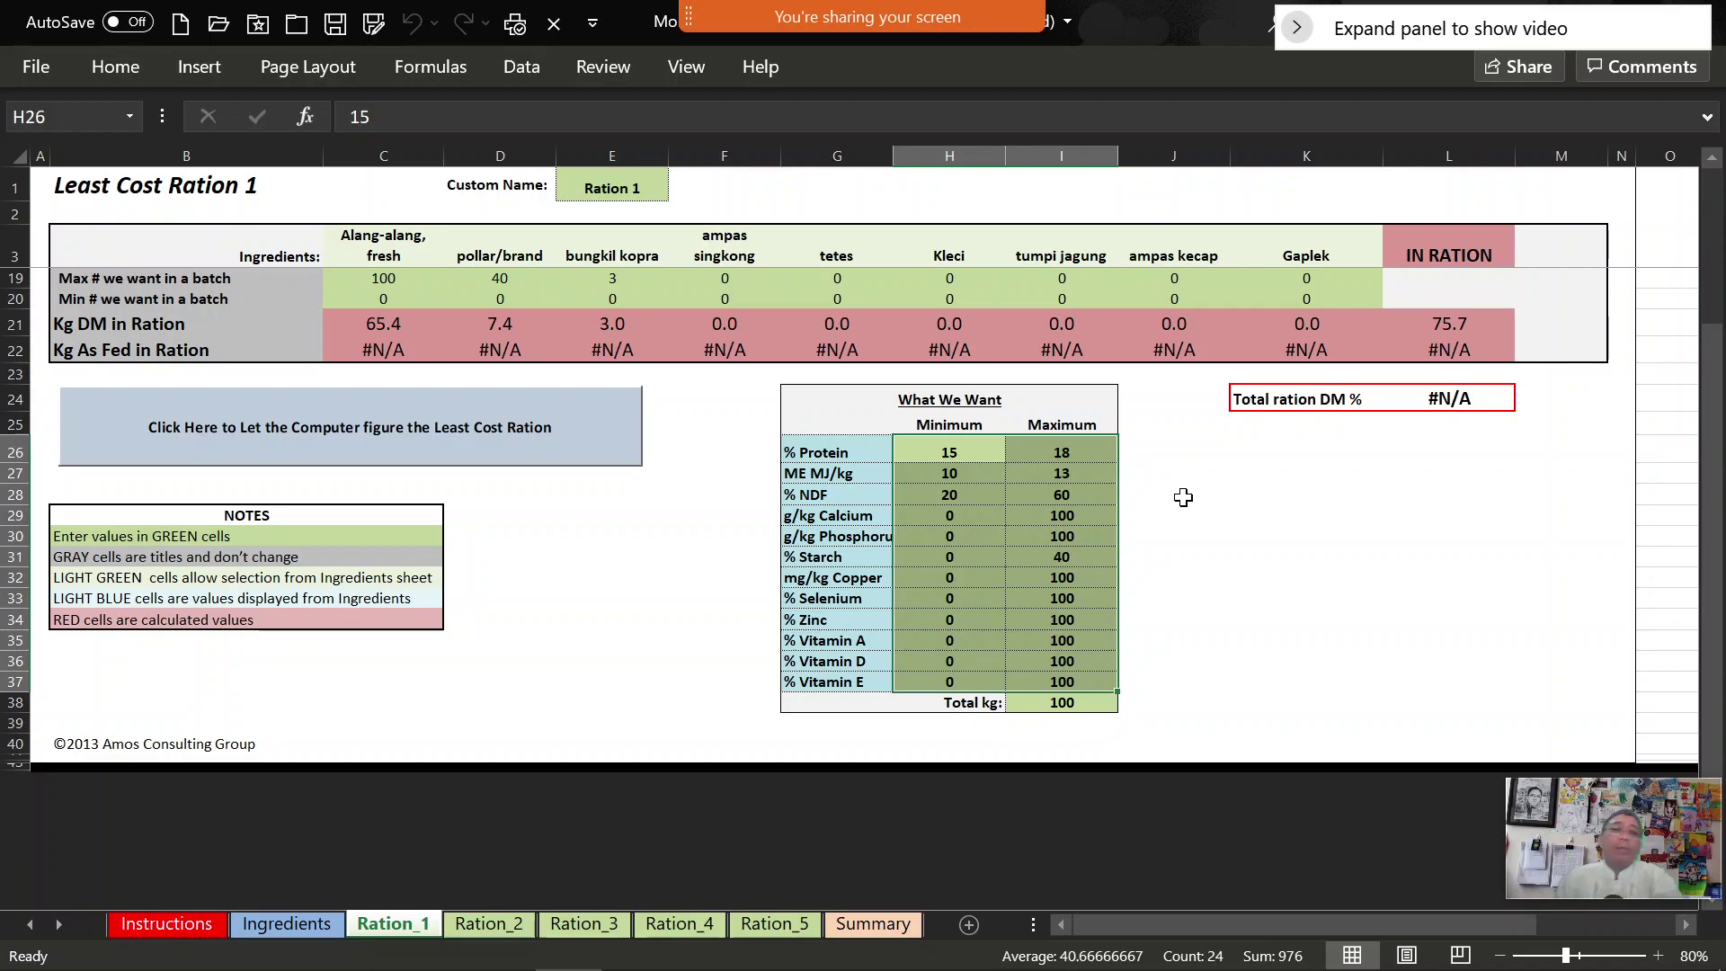
Examine the as-fed feed costs in row 16 of the ingredient table, going cell by cell from C16 to G16
scroll(1207, 533, "up", 3)
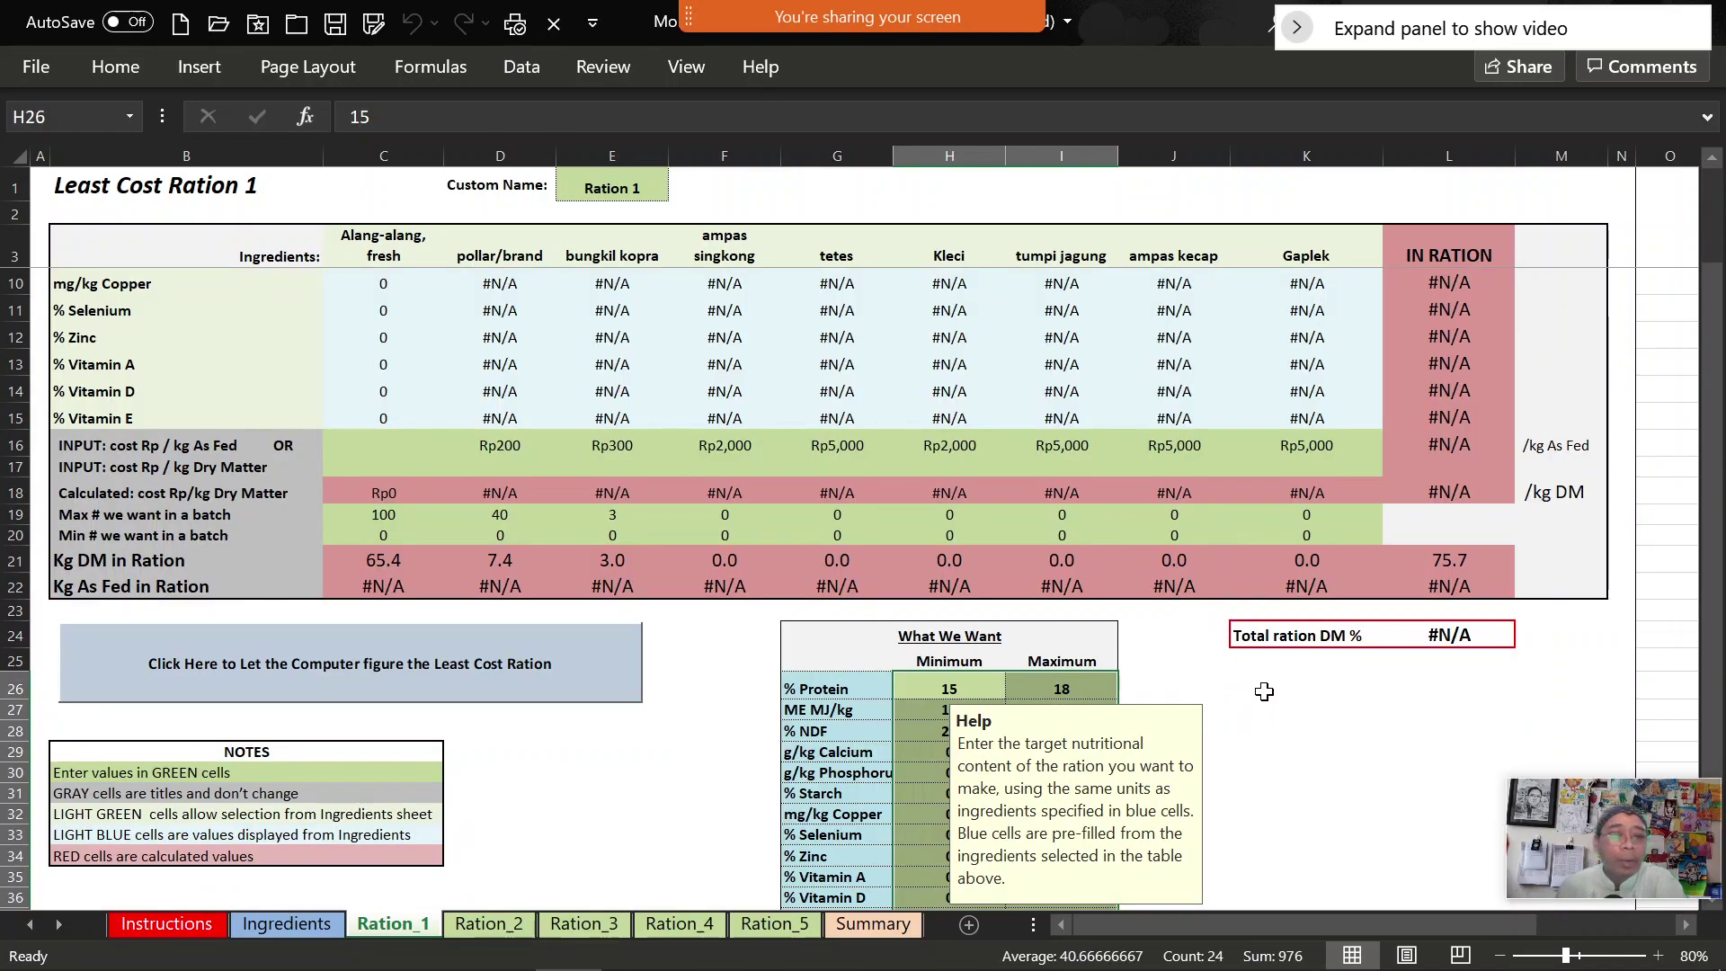
scroll(678, 685, "up", 1)
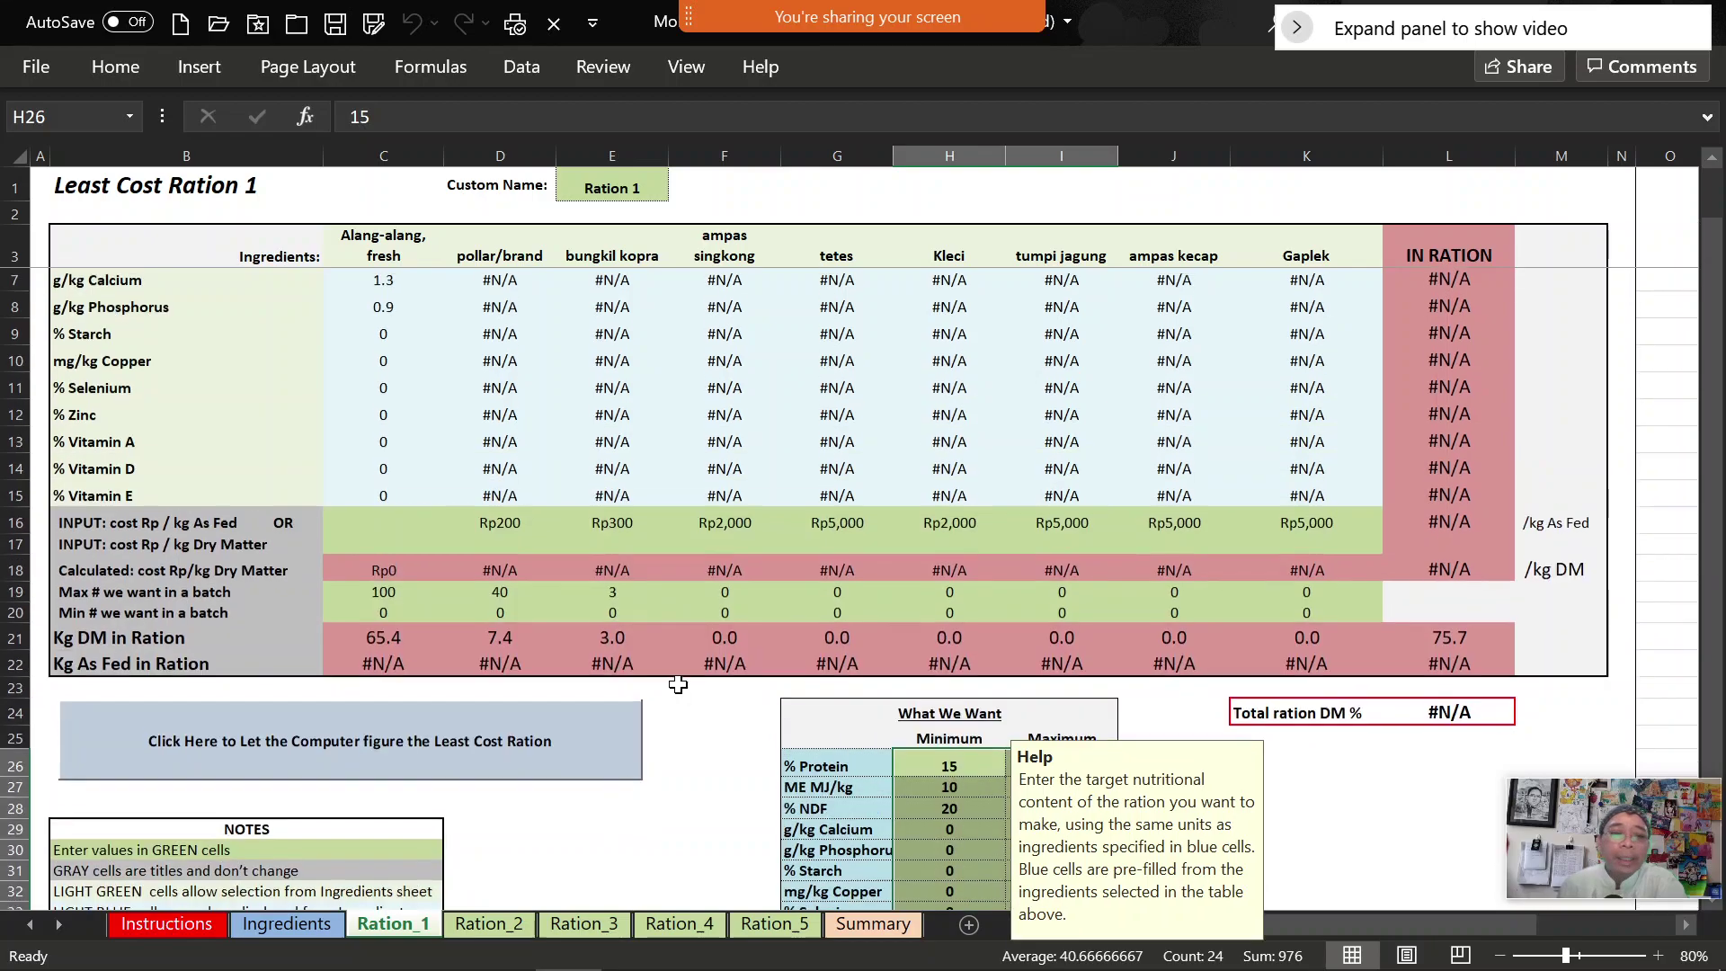
left_click(697, 708)
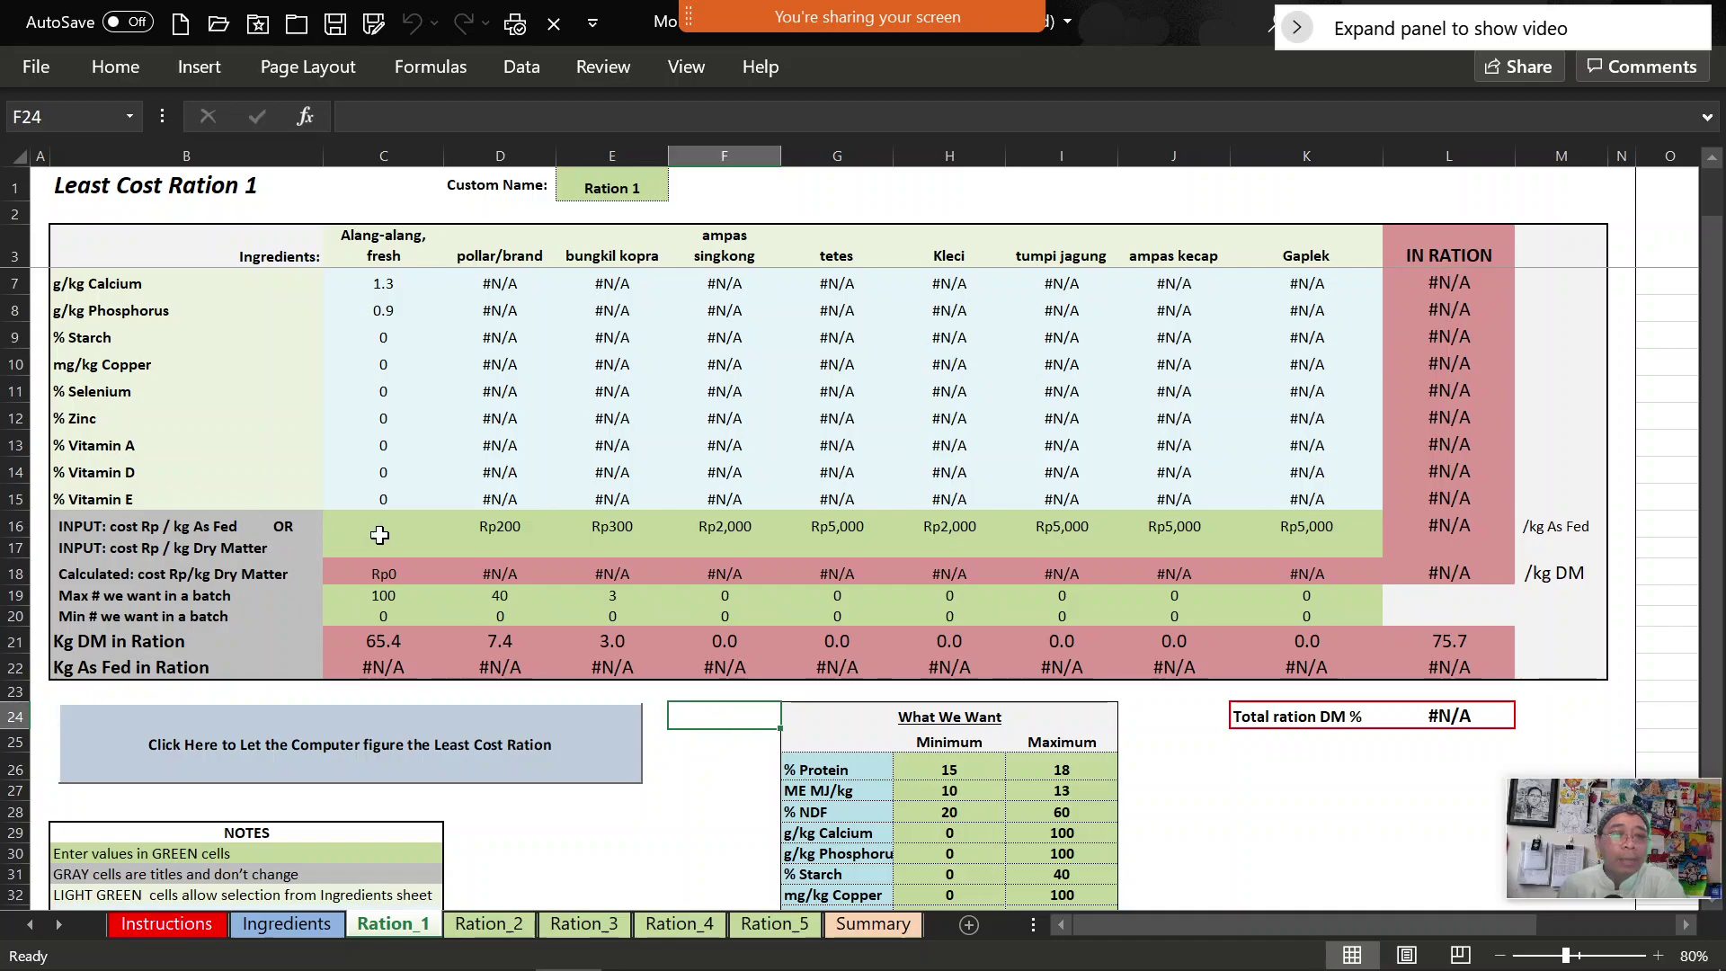
left_click(418, 527)
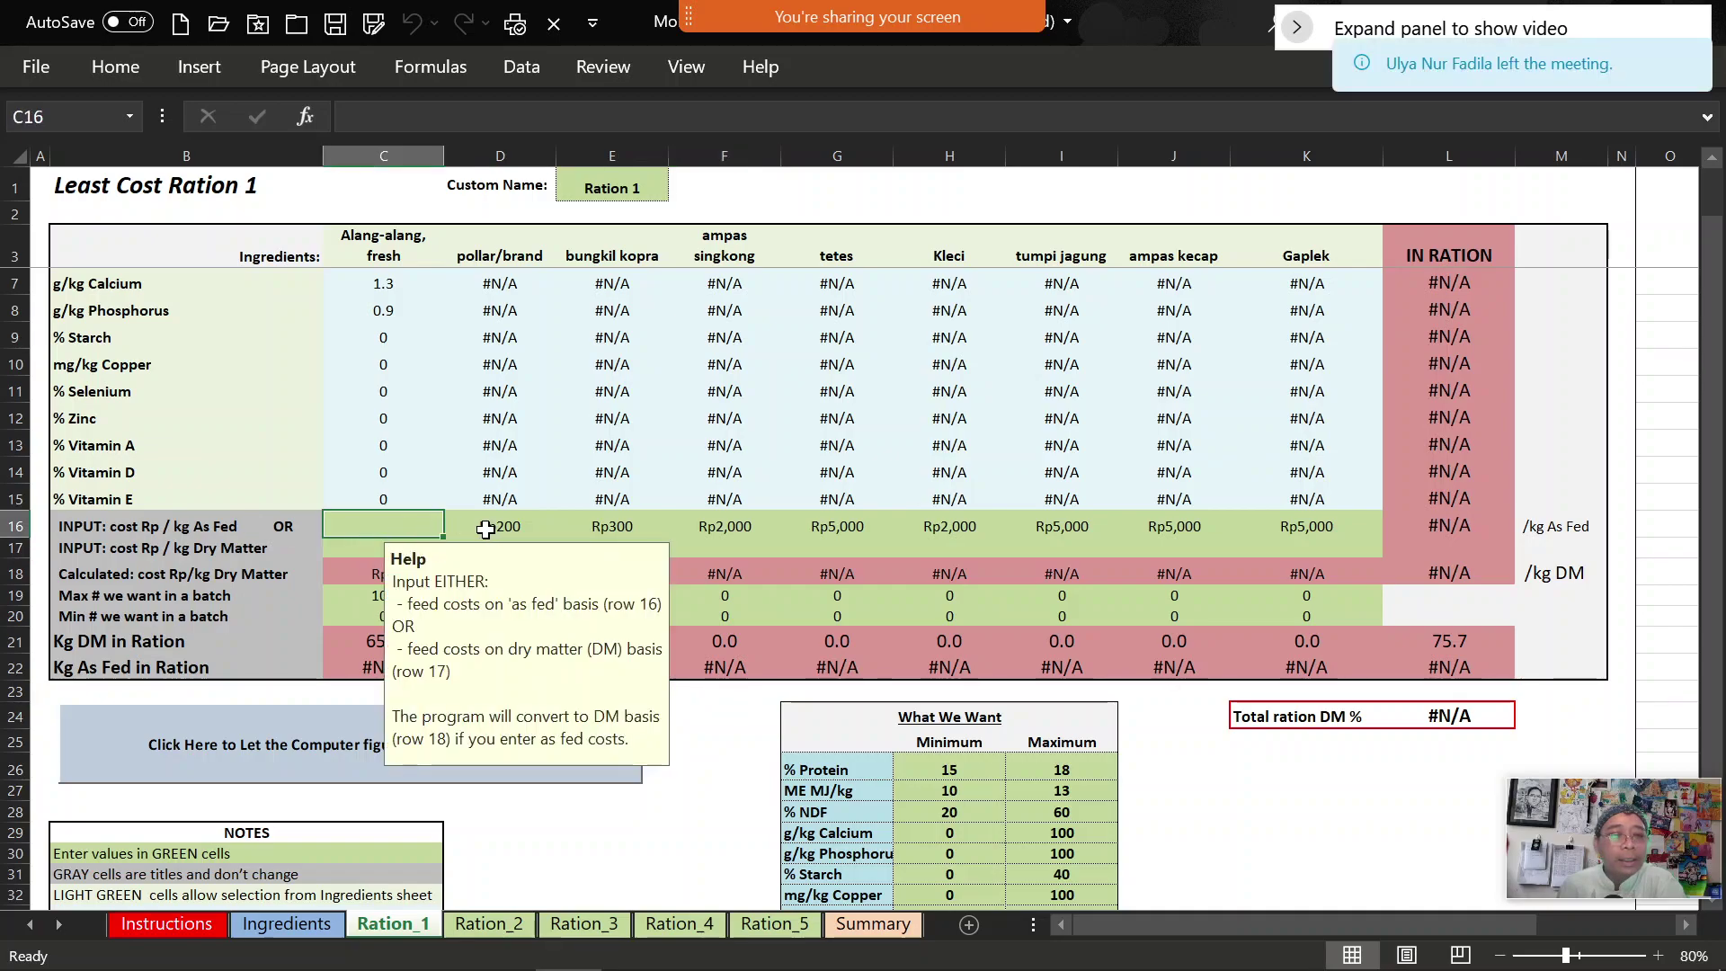
key("Right")
key("Right")
key("Right")
key("Right")
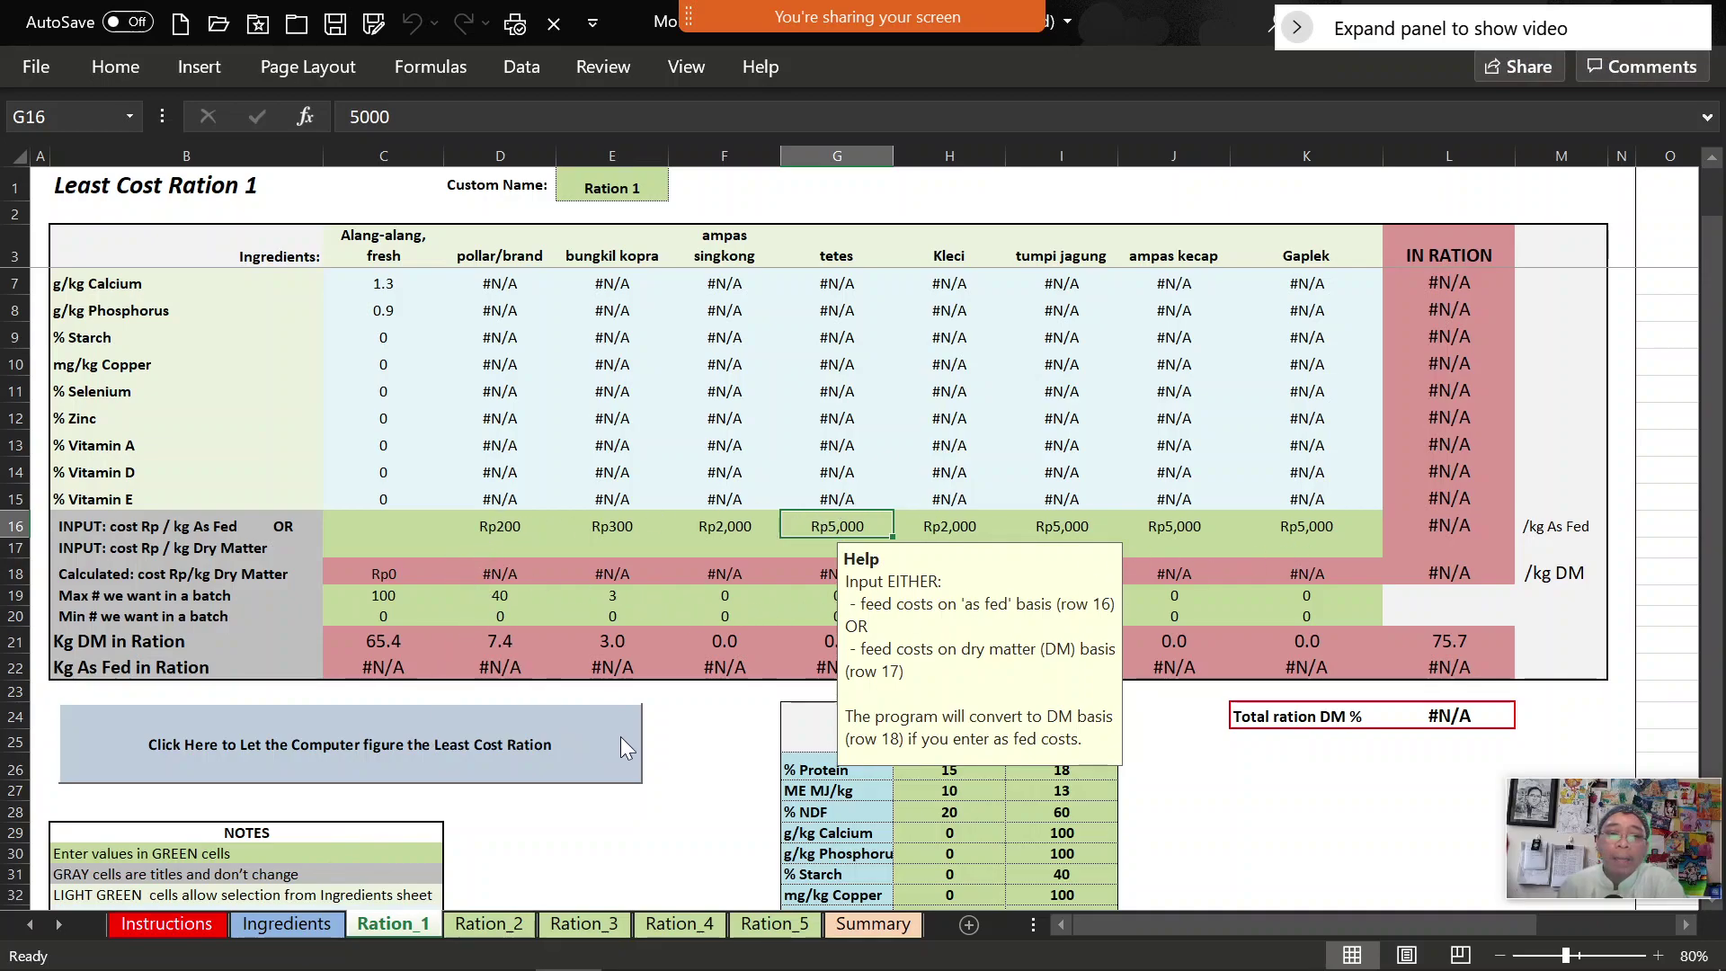
Reselect the nutrient limits in H26:I37 and review them against the nutrient rows of the ingredient table
scroll(686, 709, "down", 2)
left_click_drag(964, 614, 1061, 839)
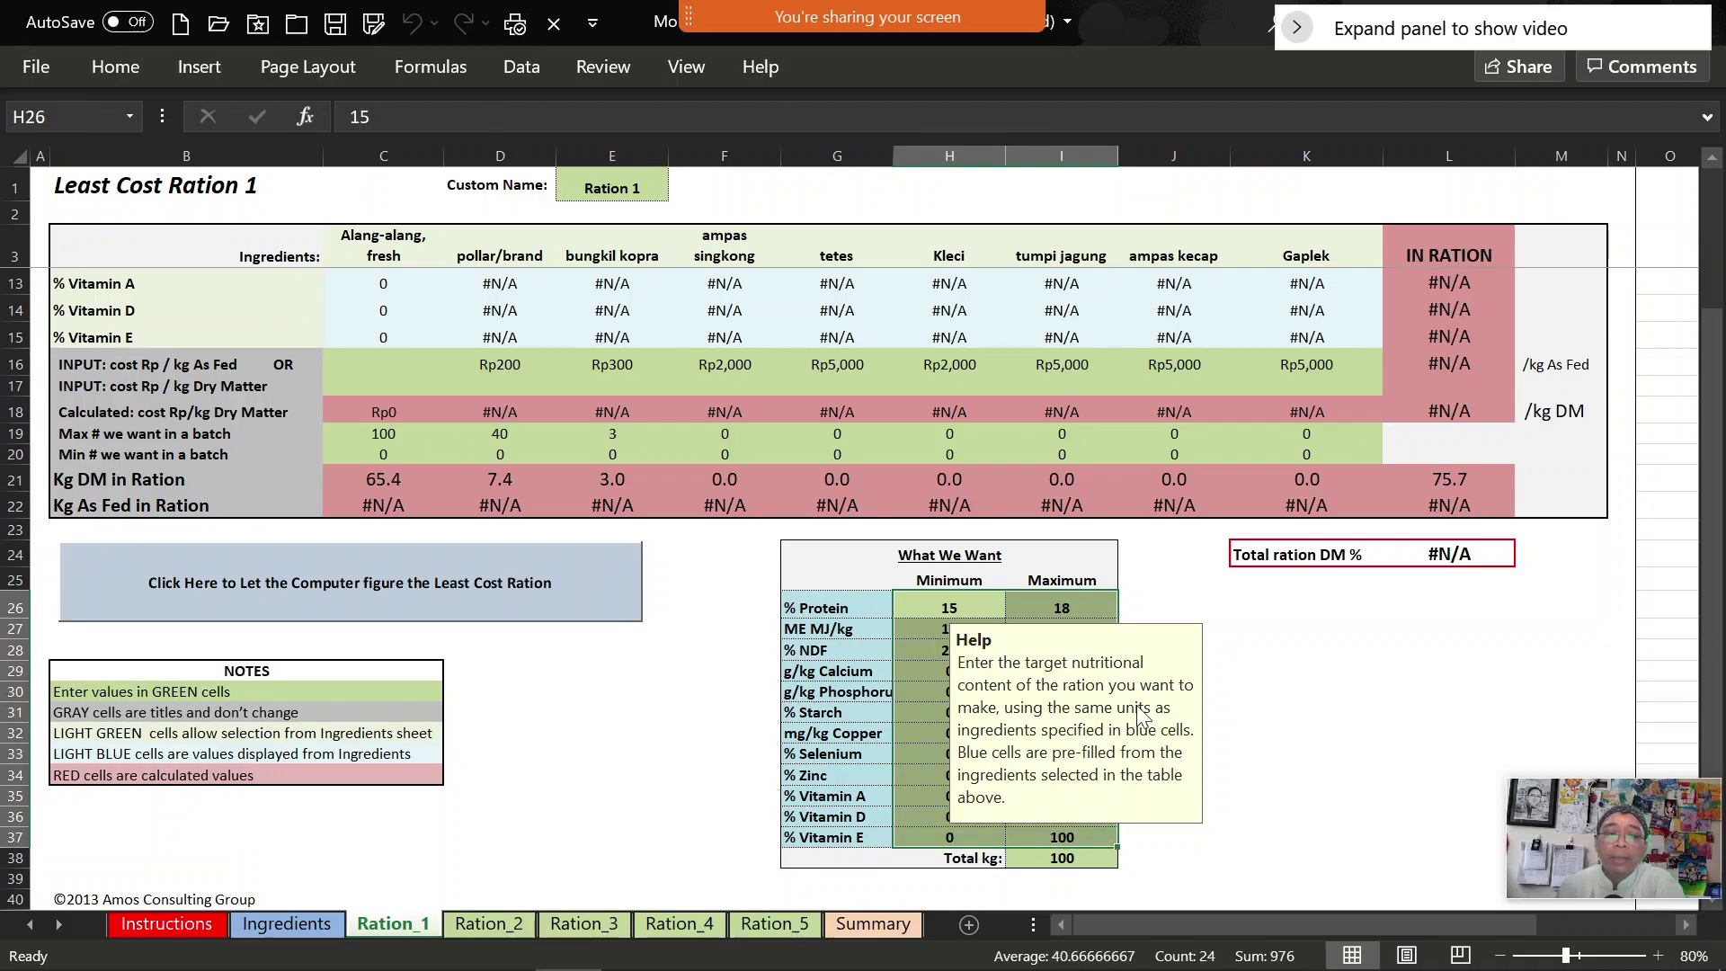
scroll(248, 448, "up", 3)
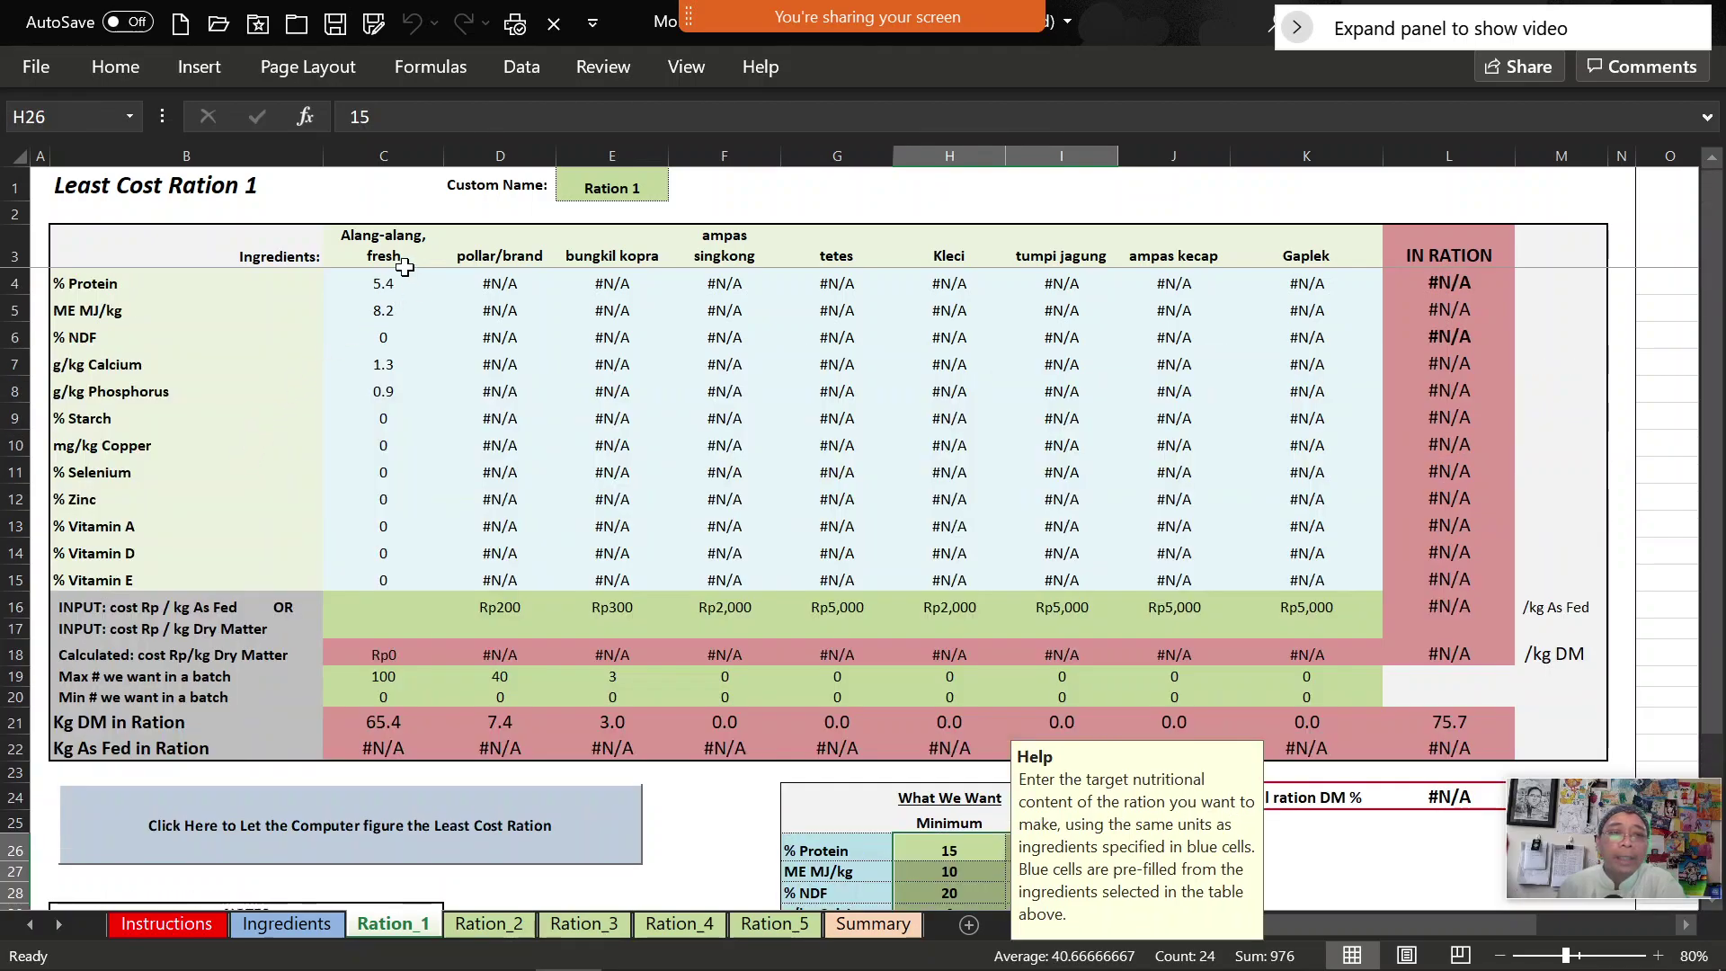